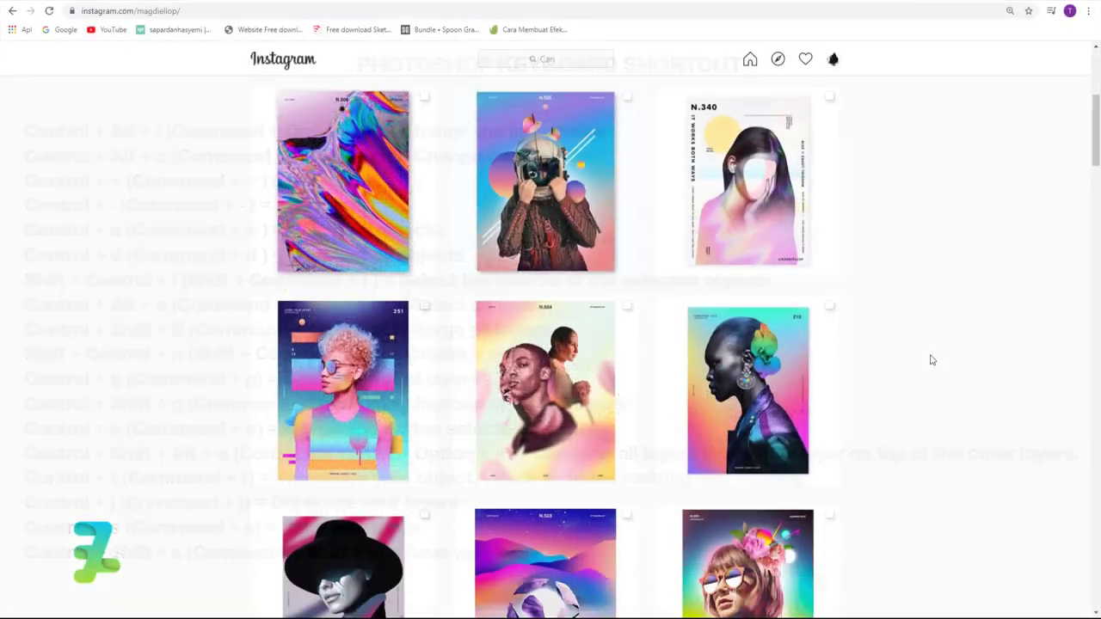
Scroll the Instagram profile grid and open the pink 'Baby With Bird' sky poster post.
scroll(932, 360, "down", 3)
scroll(932, 360, "down", 3)
scroll(932, 359, "down", 3)
scroll(932, 360, "down", 3)
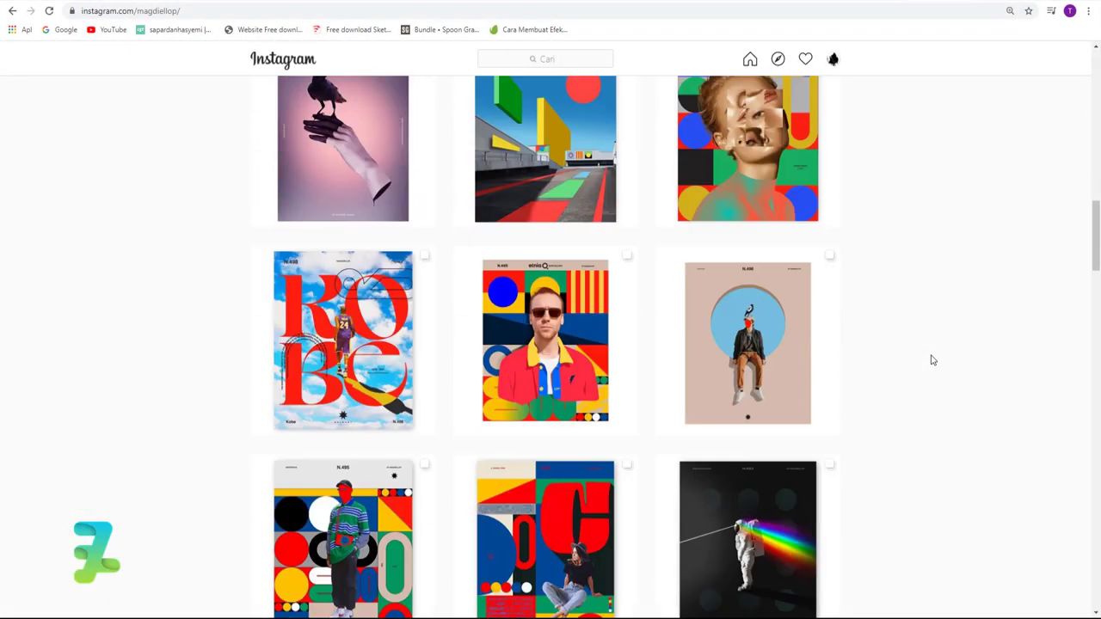
scroll(931, 360, "down", 2)
scroll(931, 362, "down", 2)
scroll(932, 362, "down", 1)
scroll(931, 362, "down", 3)
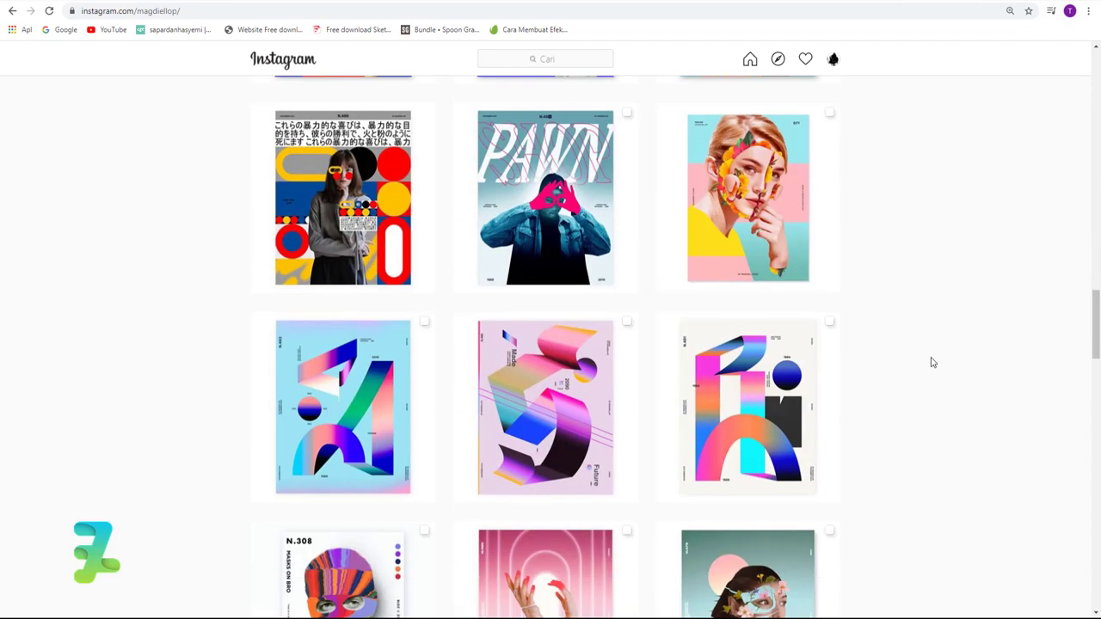
scroll(931, 362, "down", 2)
scroll(932, 362, "down", 2)
scroll(932, 362, "down", 1)
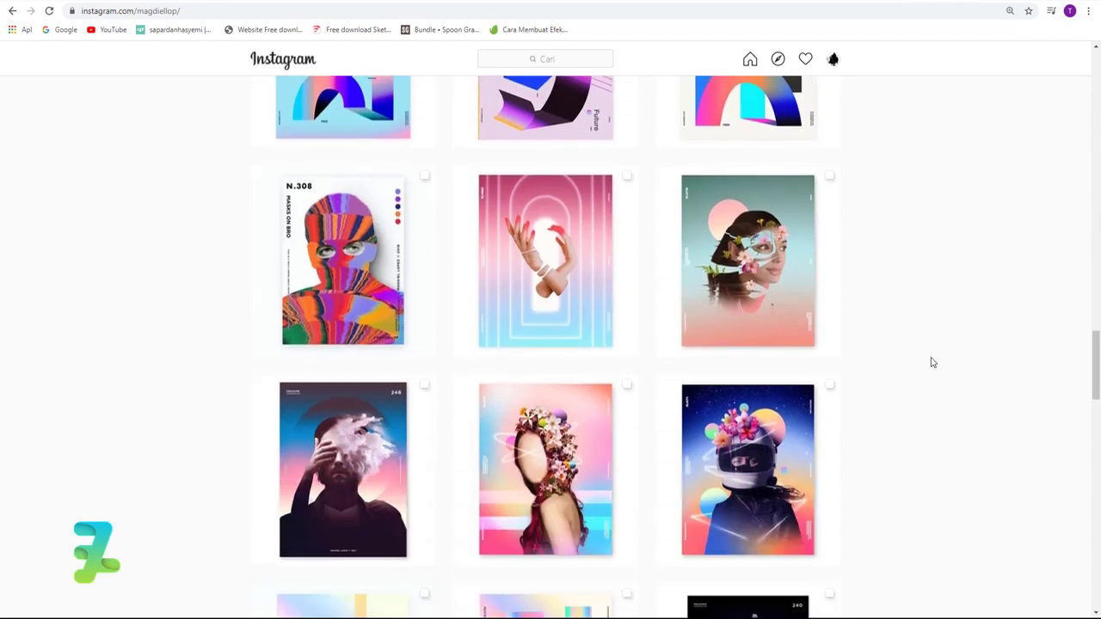
scroll(932, 362, "down", 2)
scroll(932, 363, "down", 2)
scroll(931, 362, "down", 1)
scroll(932, 363, "down", 1)
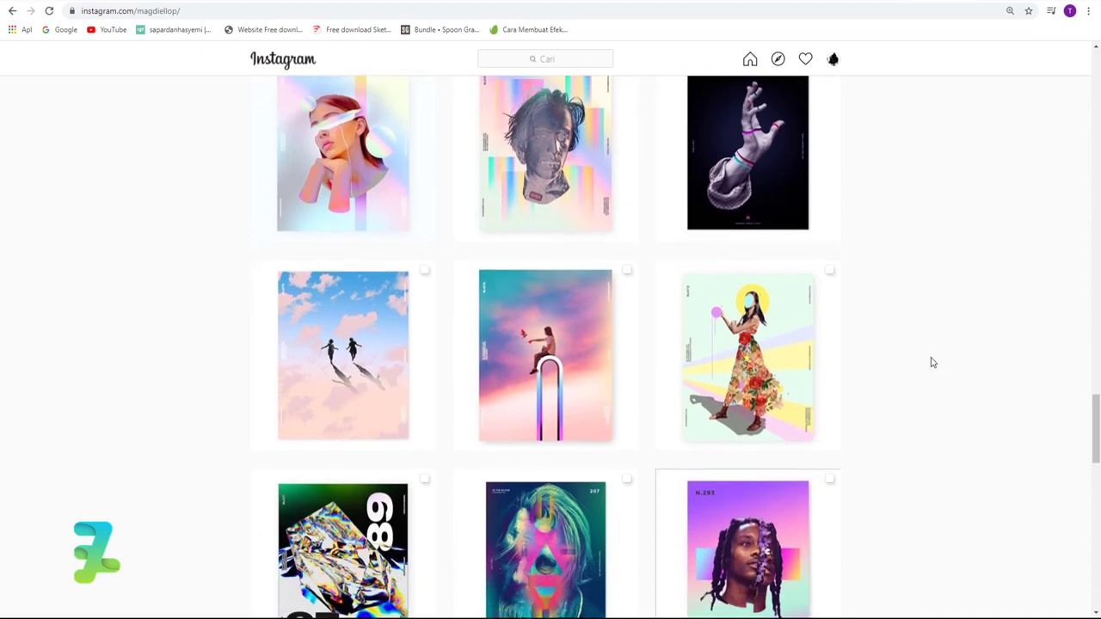
scroll(932, 362, "down", 1)
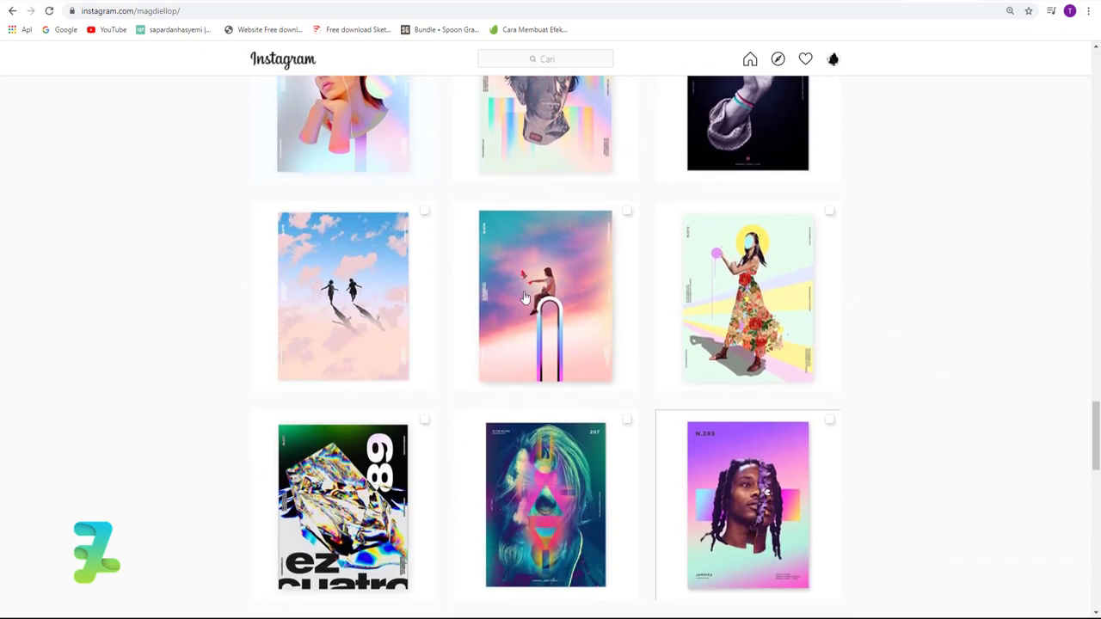
left_click(577, 288)
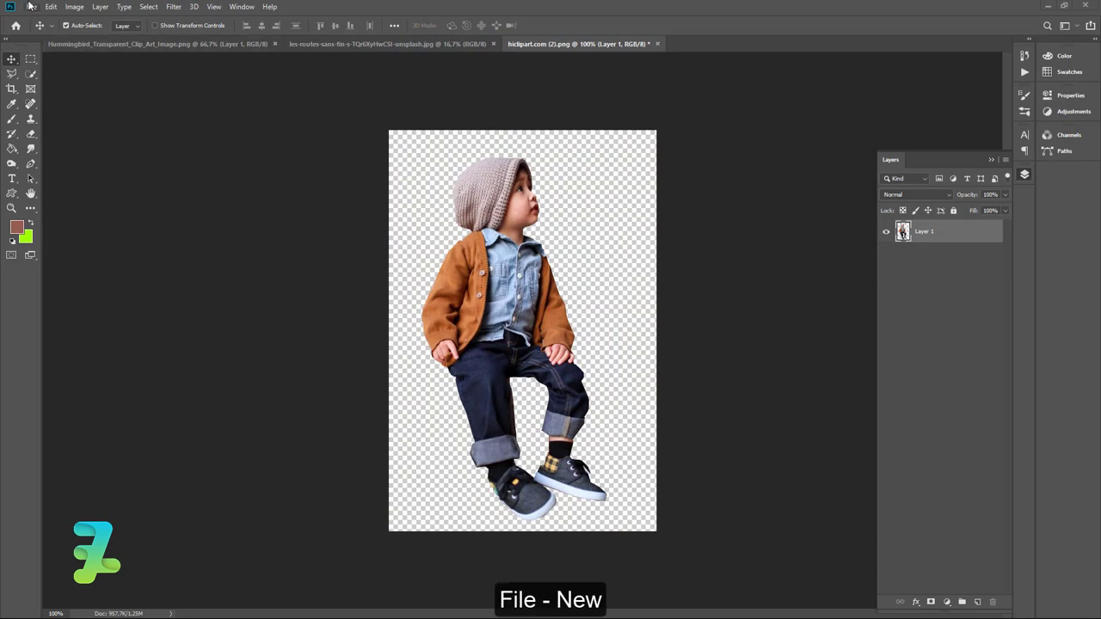
Create a new 720 × 1080 px document at 300 ppi.
left_click(31, 6)
left_click(39, 19)
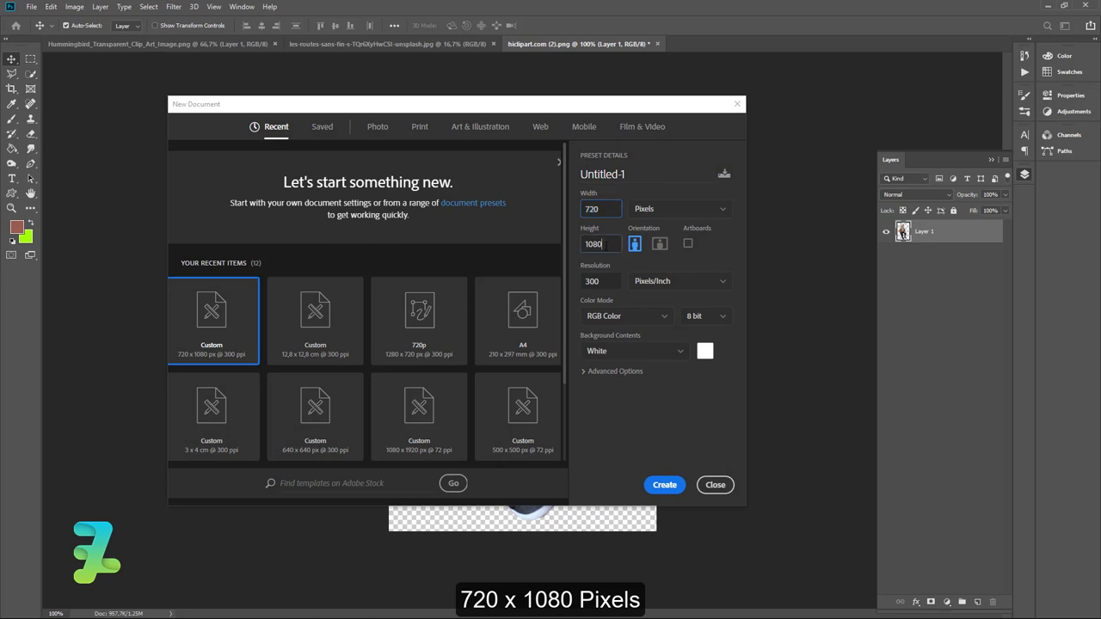
key("Tab")
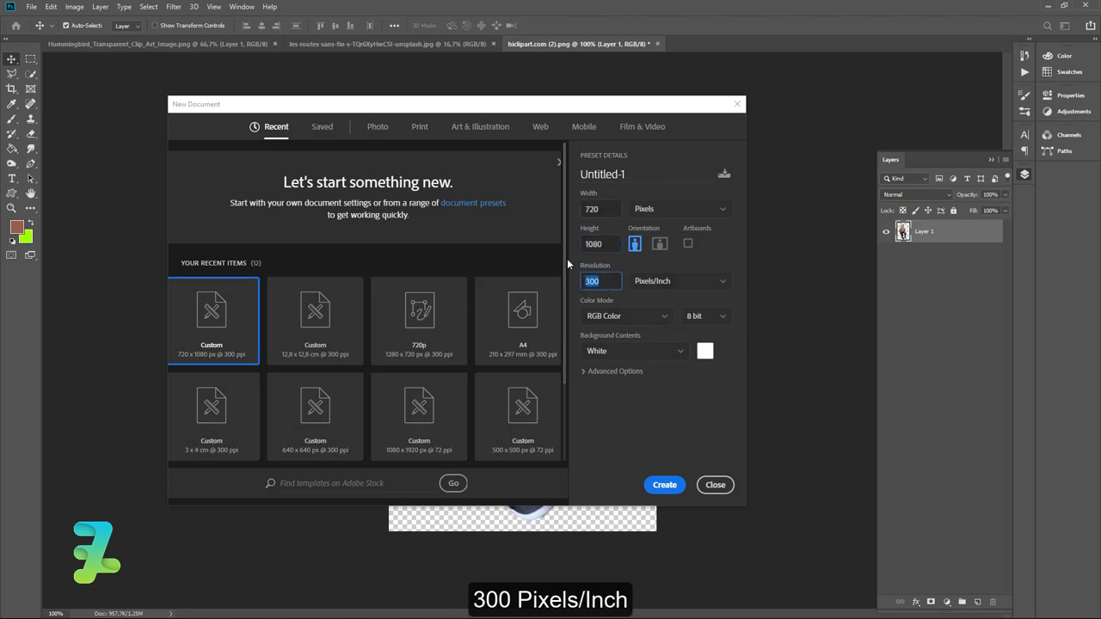
left_click(656, 485)
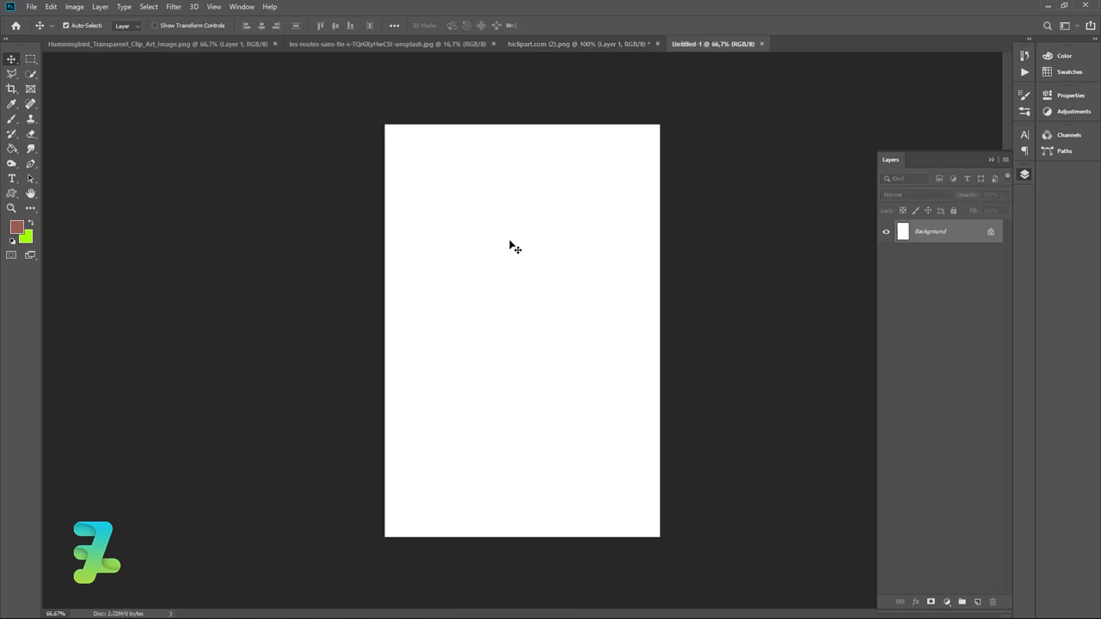
Drag the sunset sky photo into Untitled-1 as a new layer and close the photo's window.
left_click(364, 43)
right_click(344, 41)
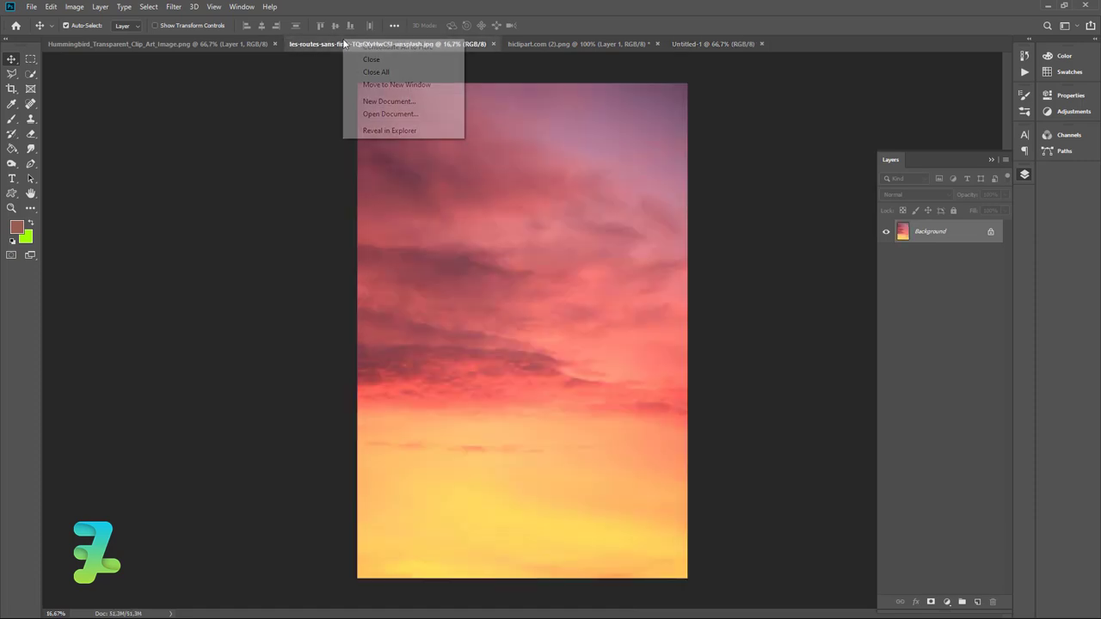
left_click(374, 87)
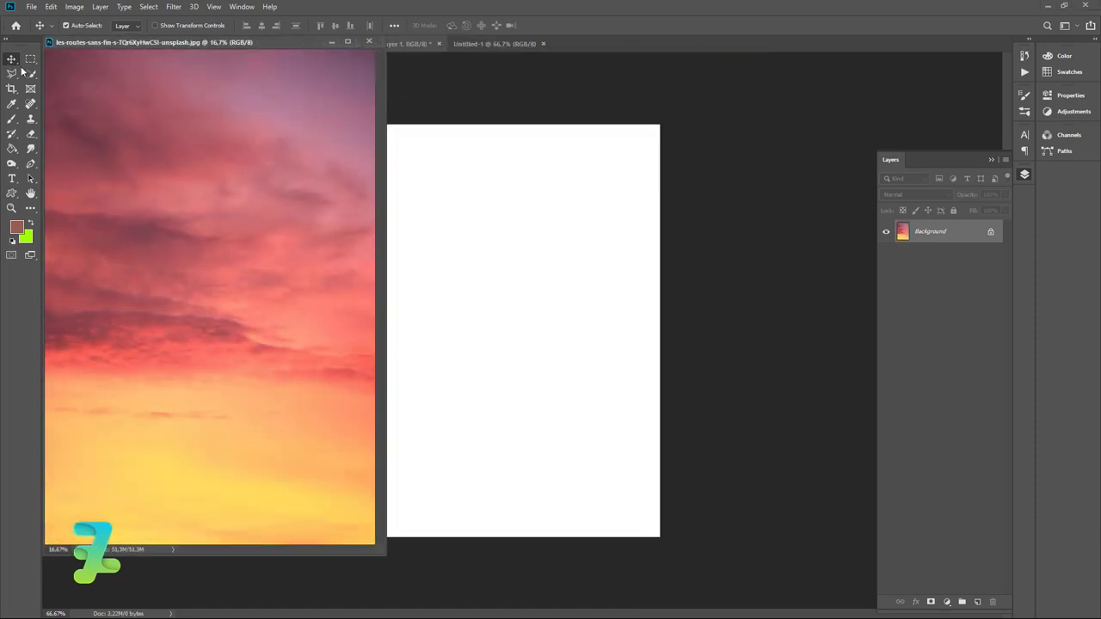
left_click_drag(164, 148, 507, 333)
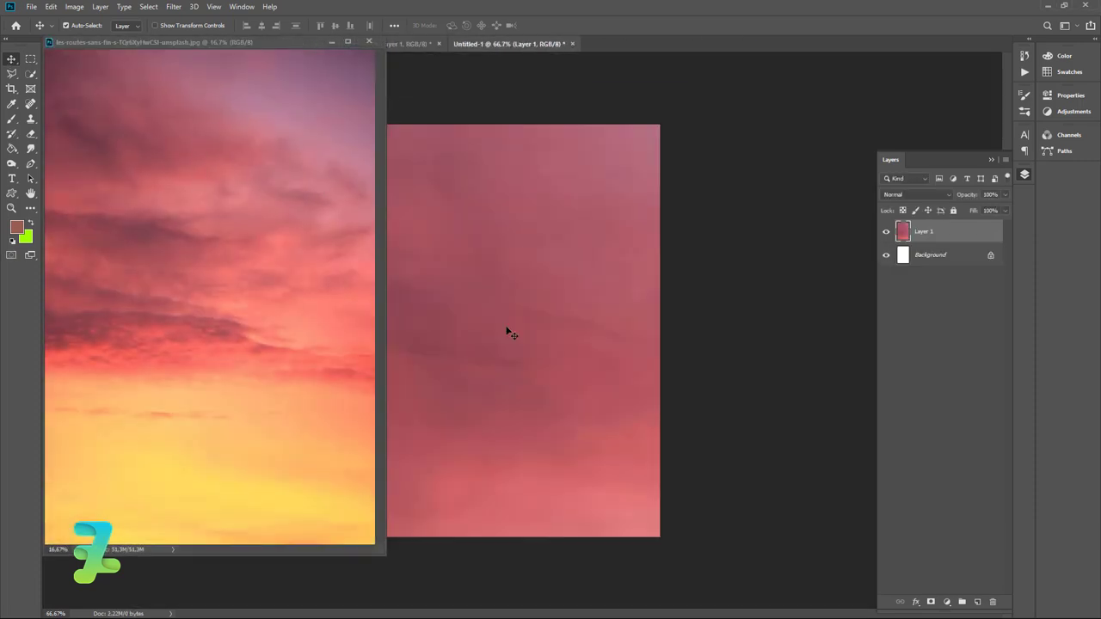
left_click(371, 43)
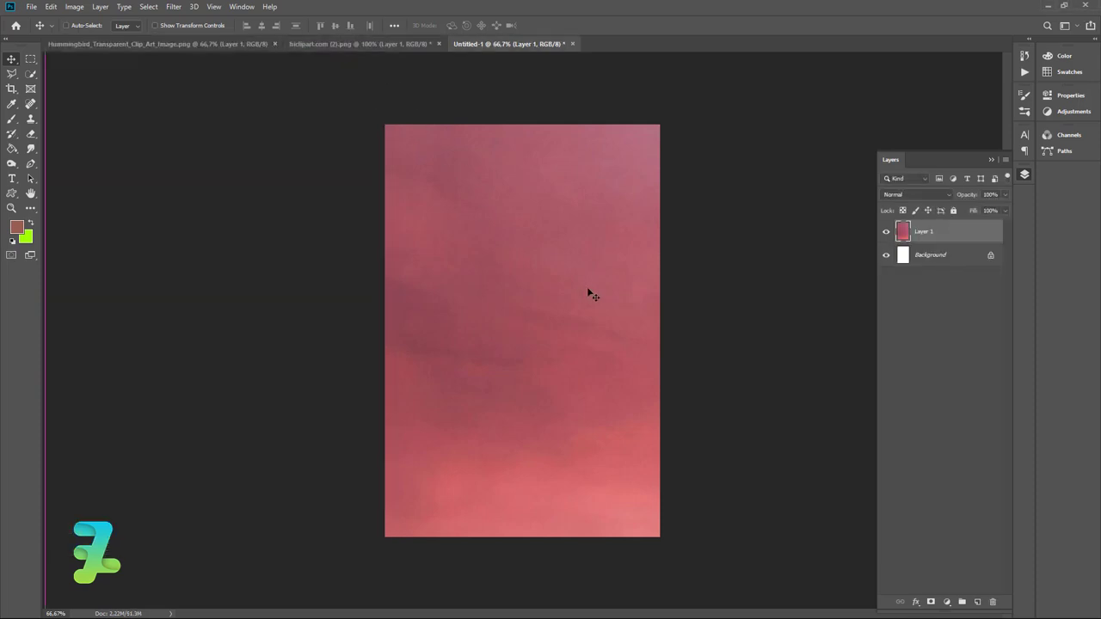
key("ctrl+minus")
key("ctrl+minus")
key("ctrl+minus")
Free-transform Layer 1 down so the sunset exactly fills the 720×1080 canvas.
key("ctrl+t")
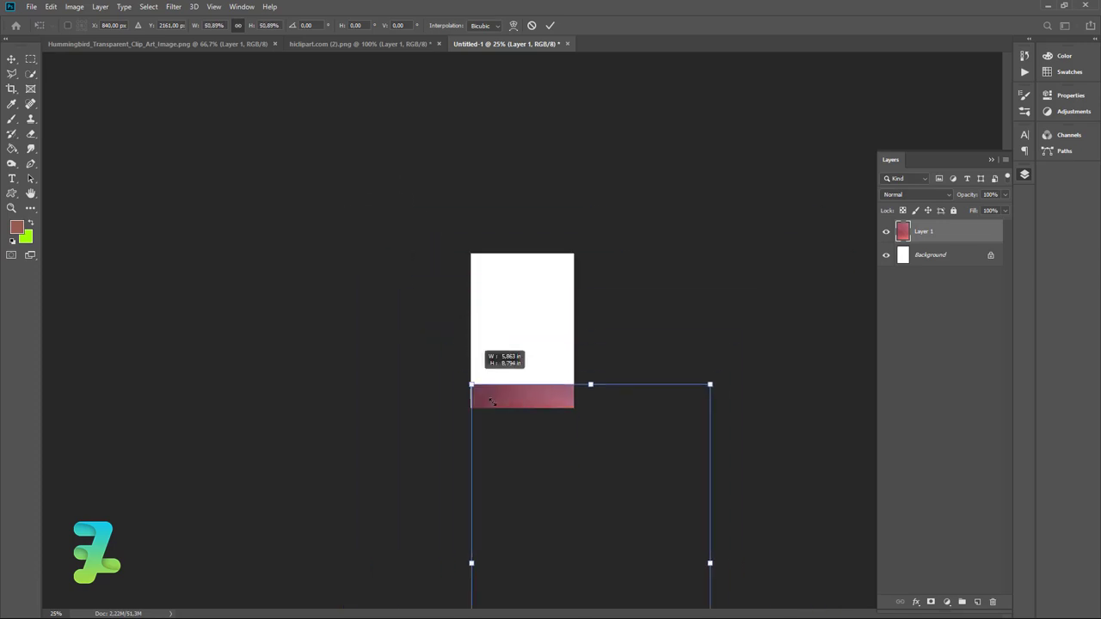
left_click_drag(343, 191, 521, 459)
left_click_drag(546, 535, 482, 300)
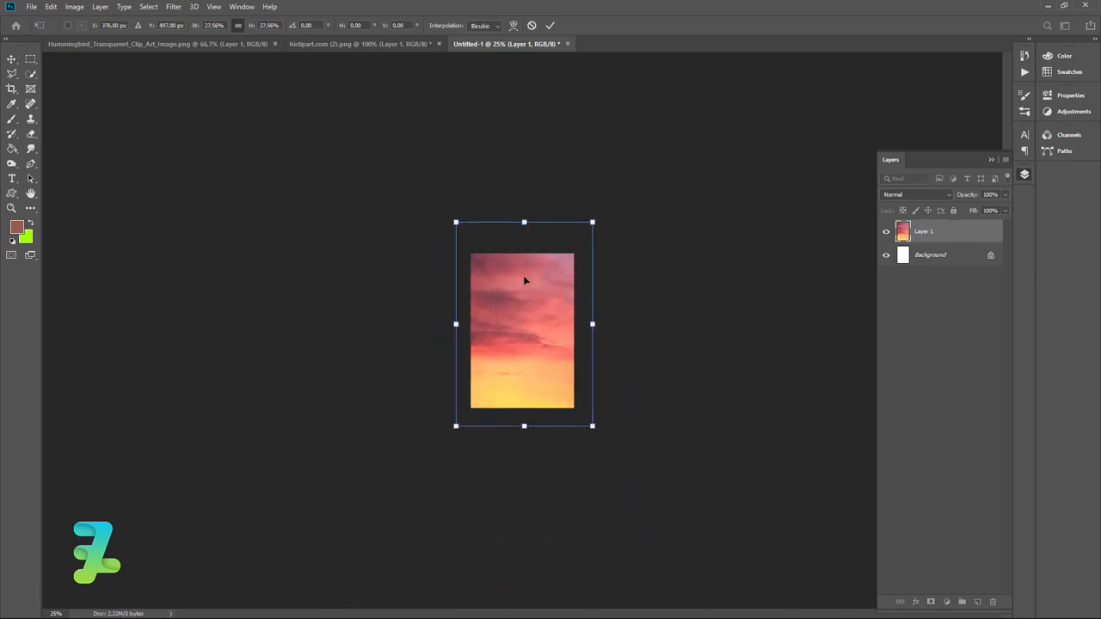
left_click_drag(548, 299, 550, 303)
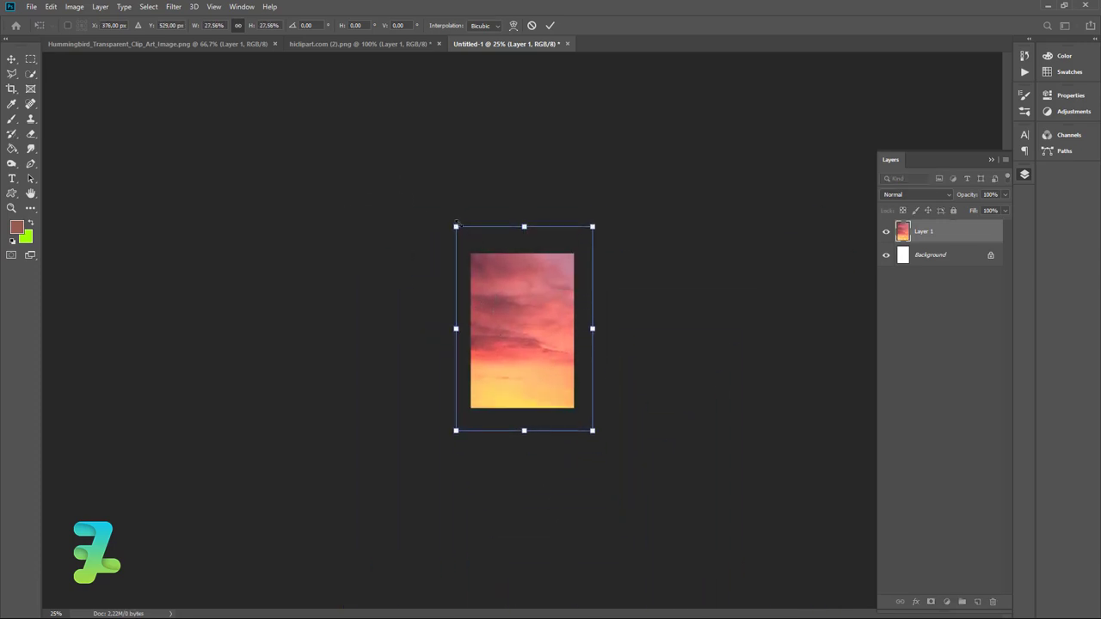
left_click_drag(456, 226, 509, 296)
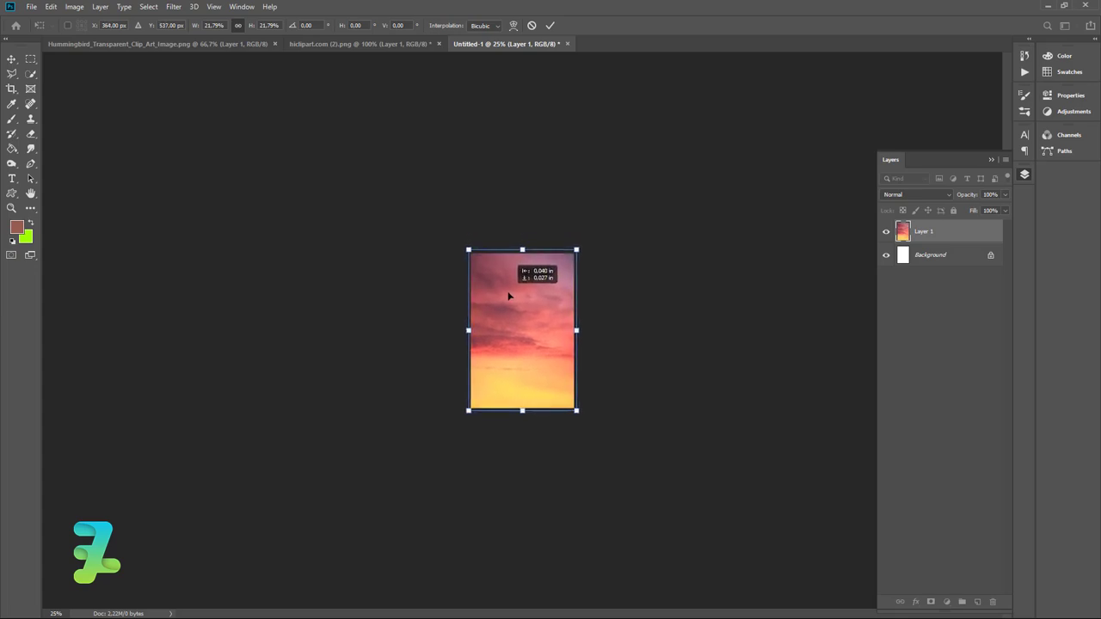
key("Return")
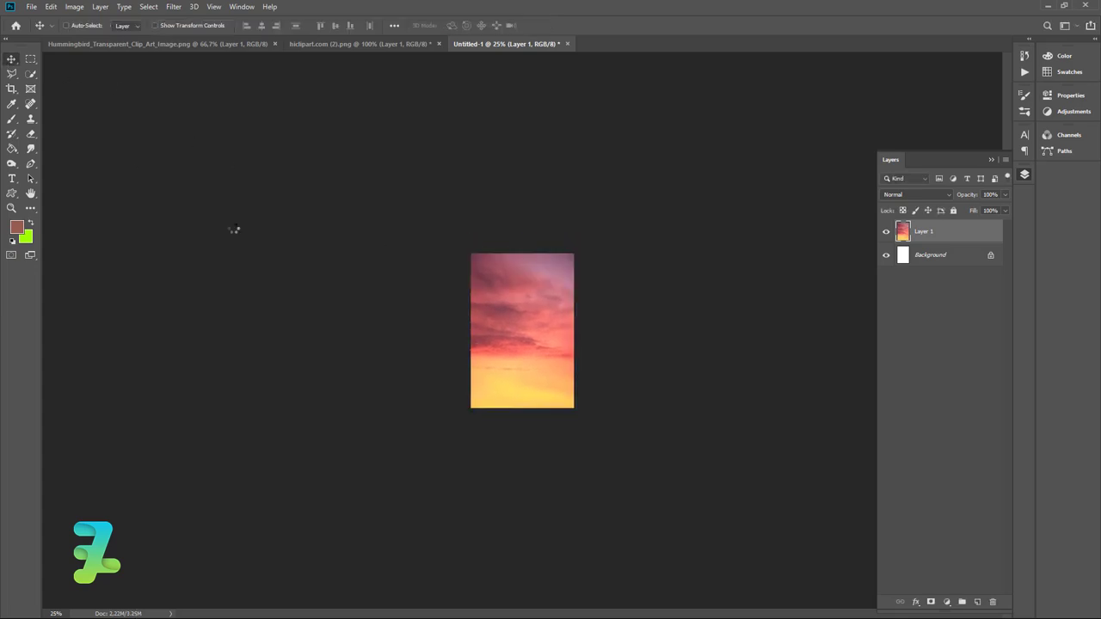
key("ctrl+plus")
key("ctrl+plus")
key("ctrl+plus")
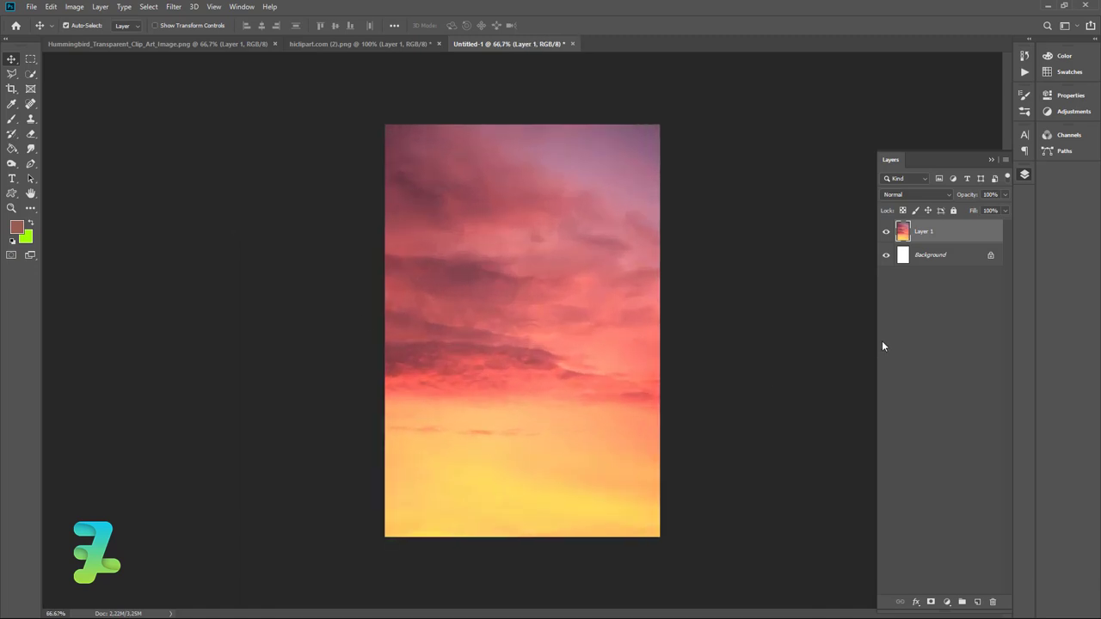
Add a Hue/Saturation adjustment layer with Lightness +6.
left_click(949, 603)
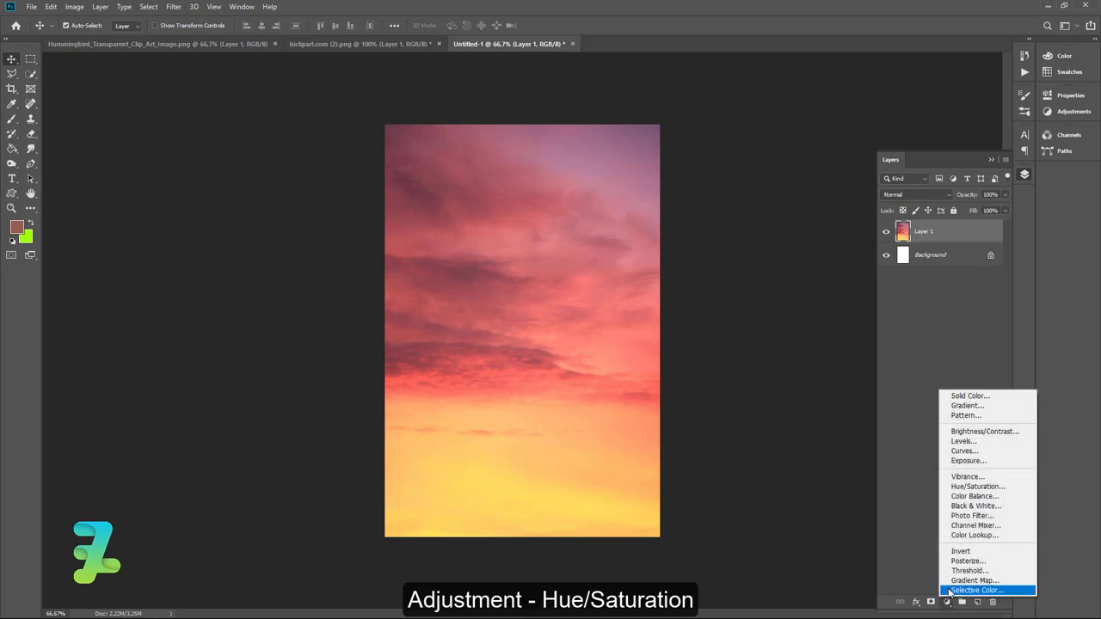
left_click(953, 489)
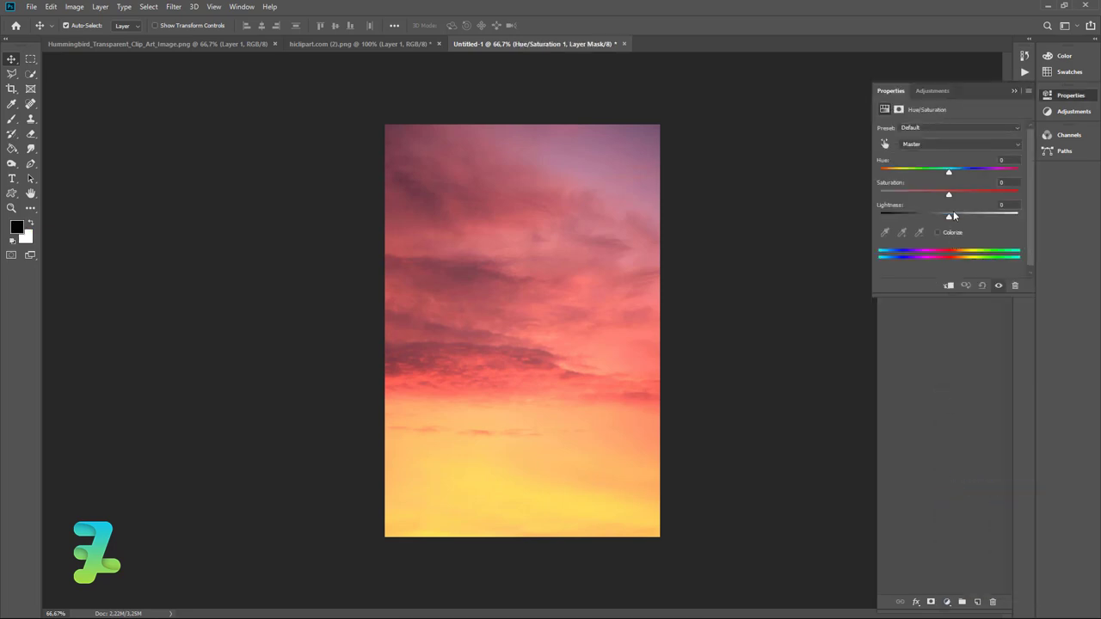
left_click_drag(949, 218, 954, 218)
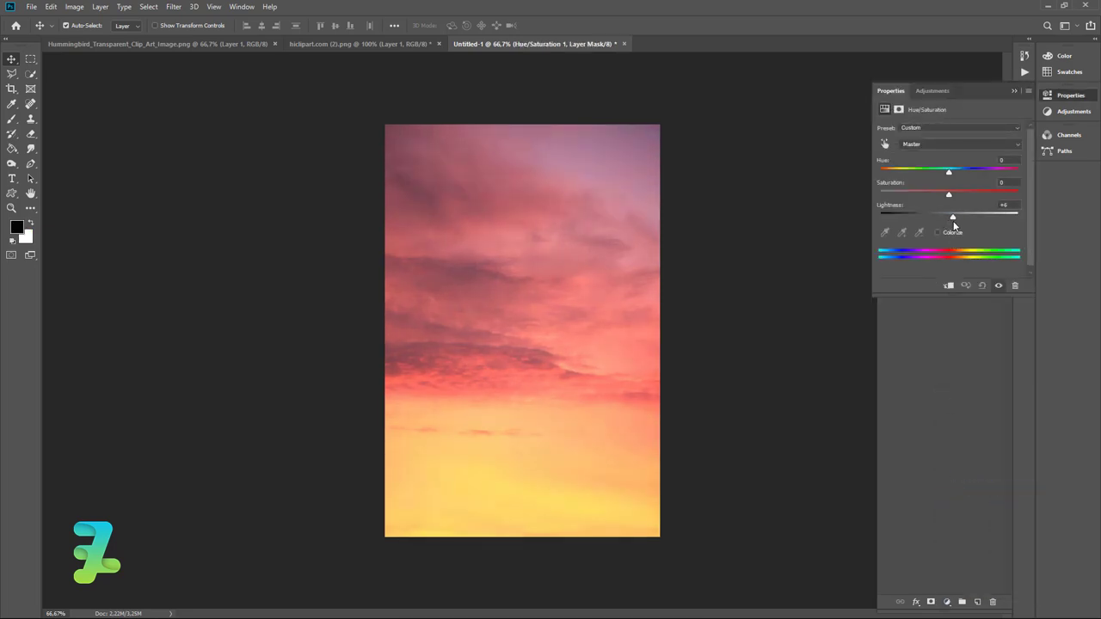
left_click(1015, 90)
Add a Vibrance adjustment layer with Vibrance -2 and Saturation -15.
left_click(946, 603)
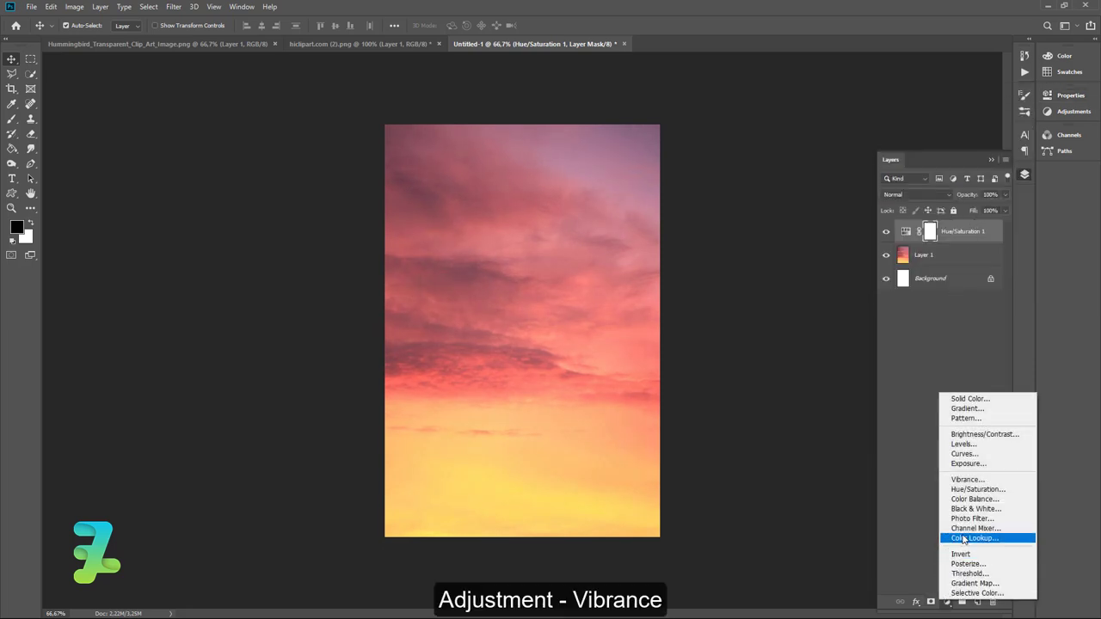
left_click(965, 479)
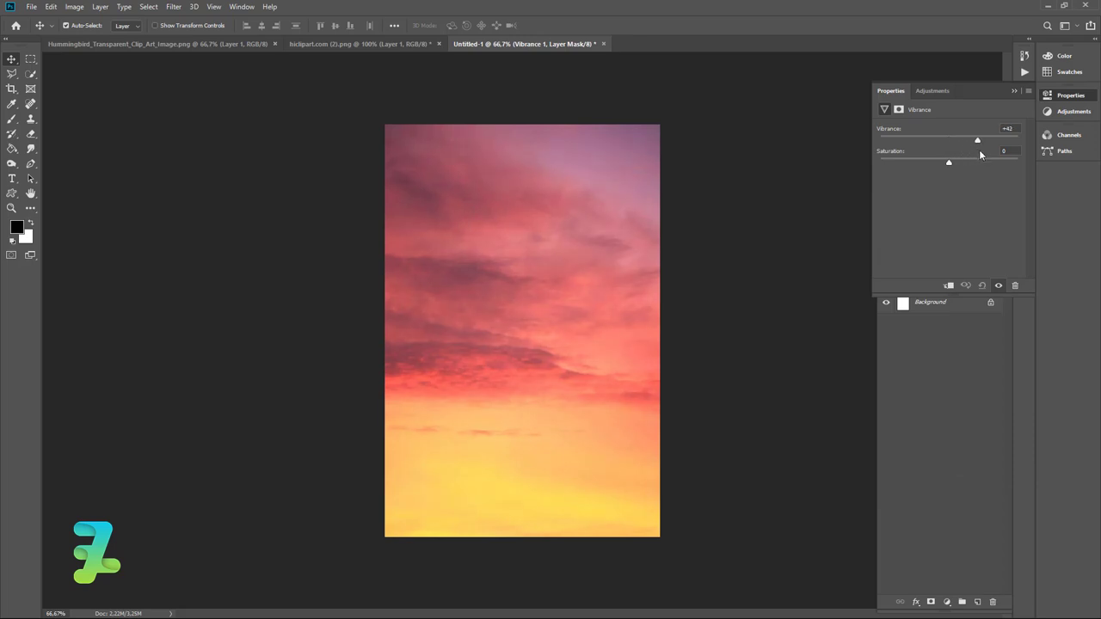
left_click_drag(981, 155, 920, 166)
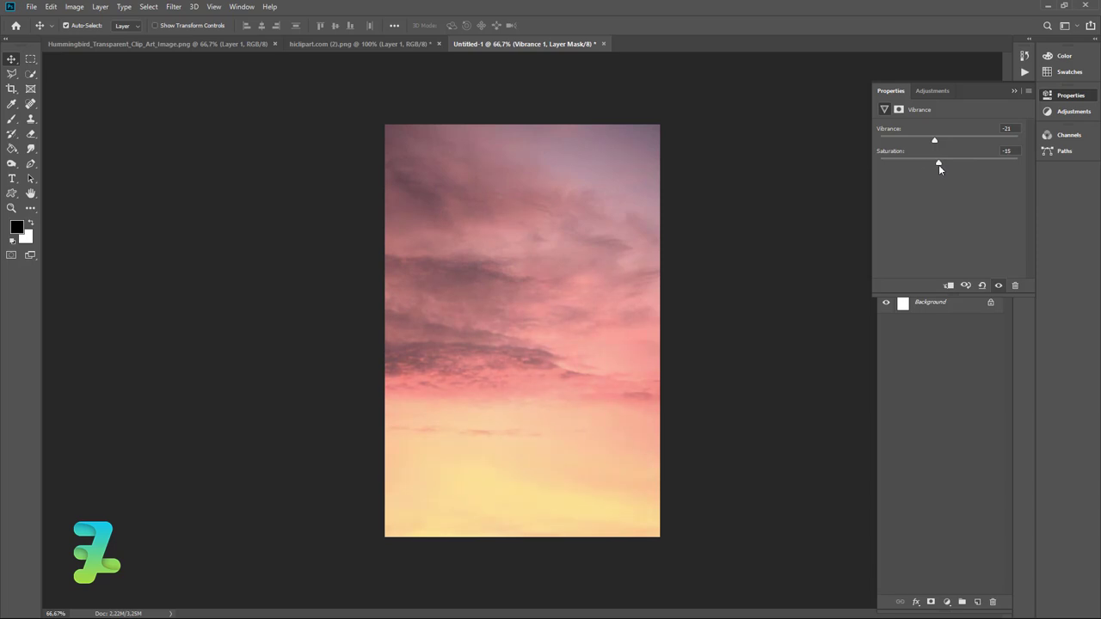
left_click_drag(940, 142, 949, 142)
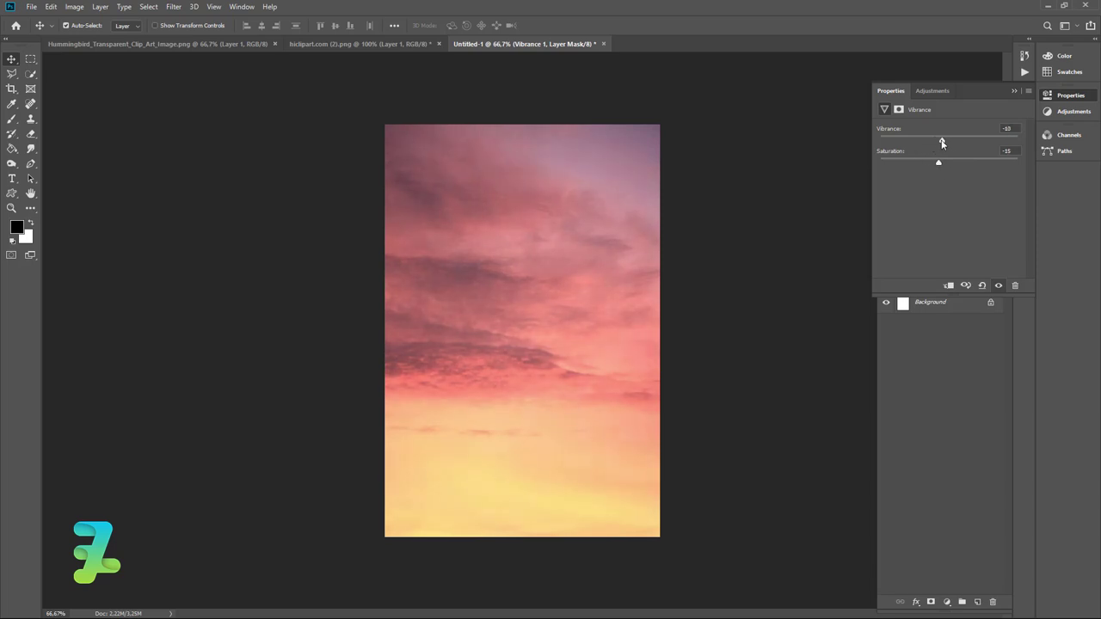
left_click(1013, 91)
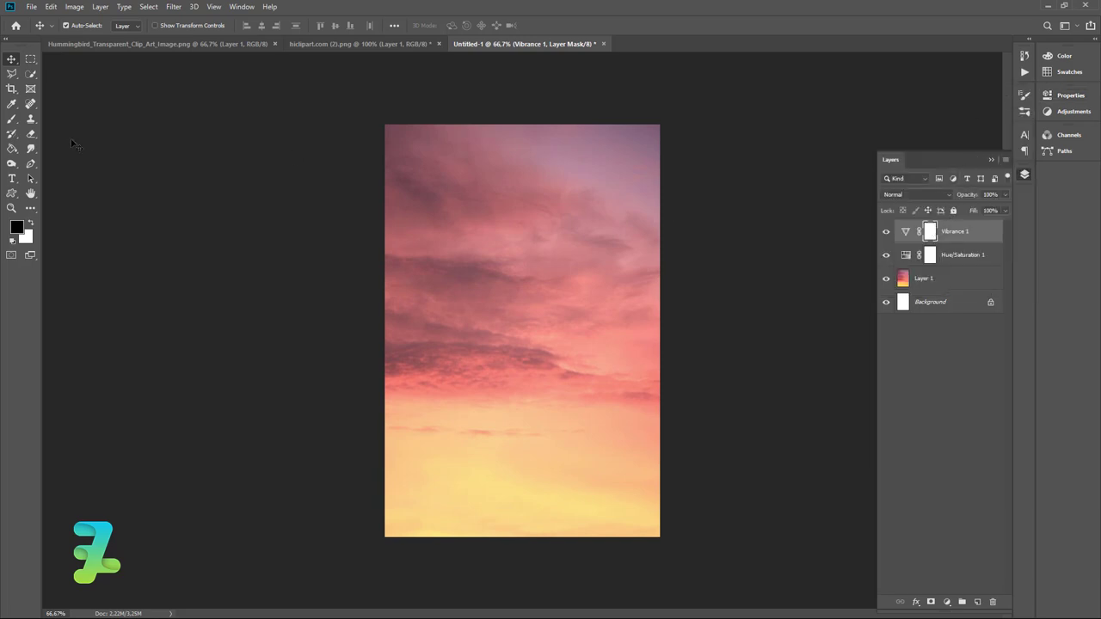
Pick a 900 px brush, invert the Vibrance 1 mask to black, and add Layer 2.
left_click(12, 119)
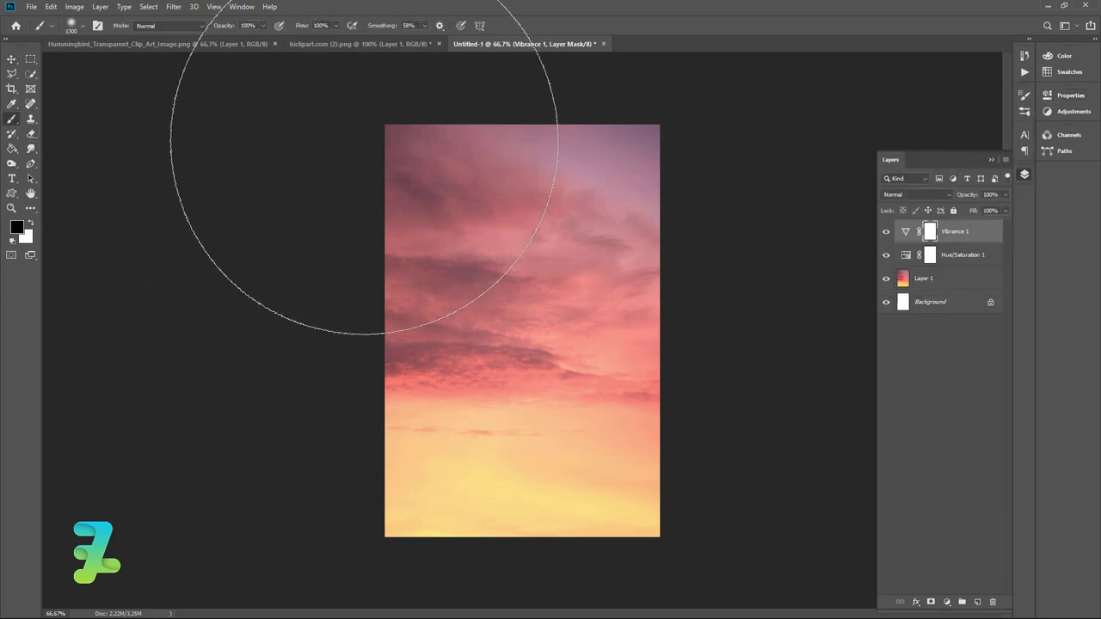
key("bracketleft")
key("bracketleft")
key("bracketleft")
key("bracketleft")
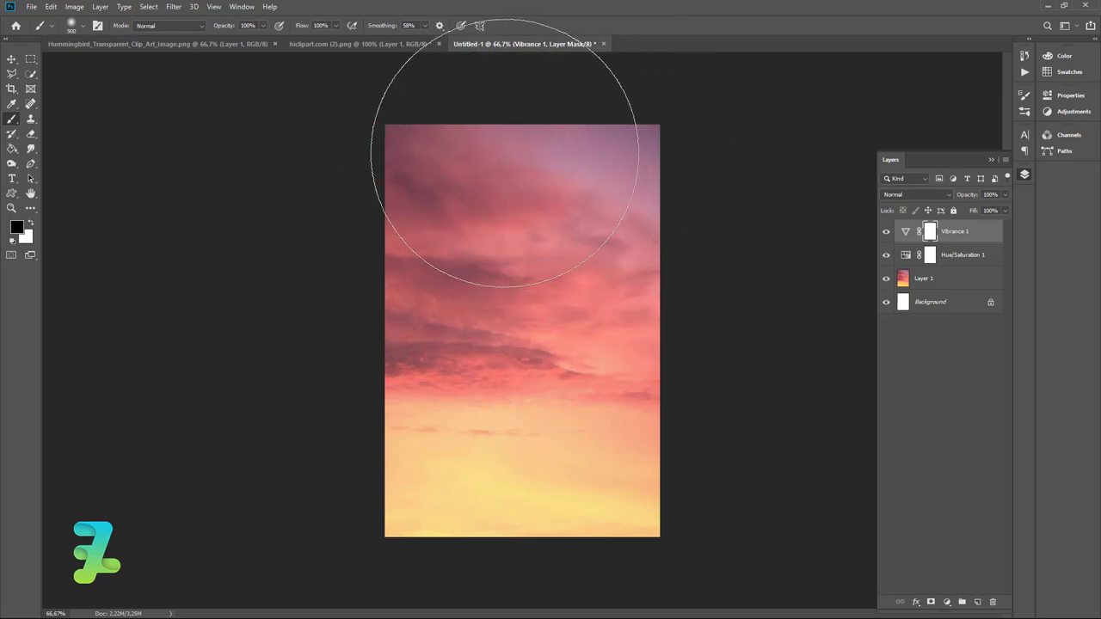
key("ctrl+i")
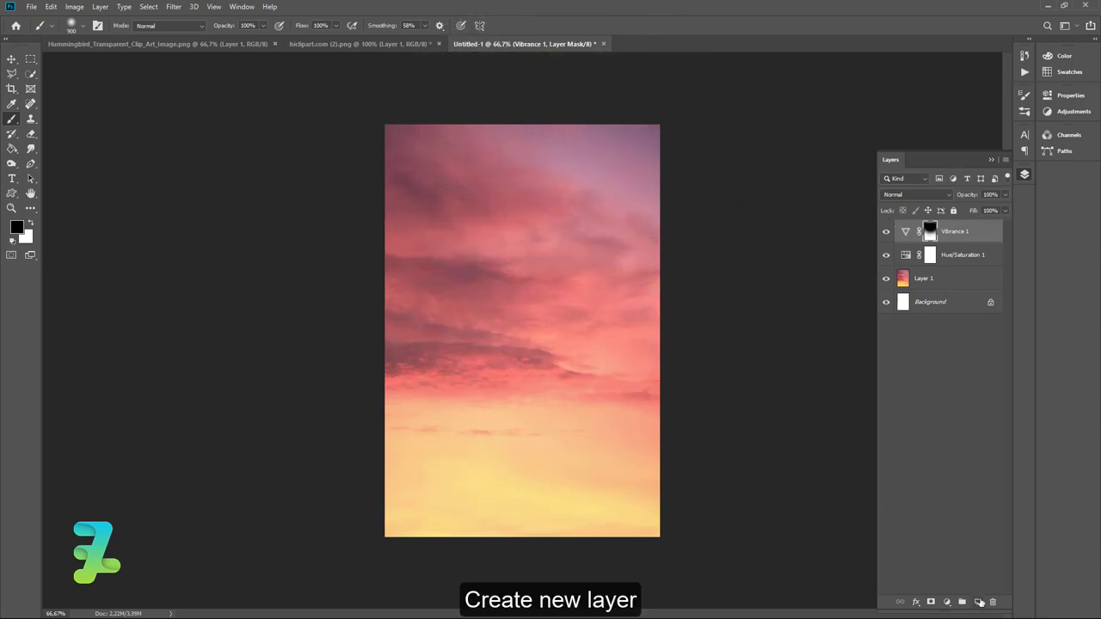
left_click(977, 602)
Set the foreground colour to a bright cyan blue in the Color Picker.
left_click(16, 226)
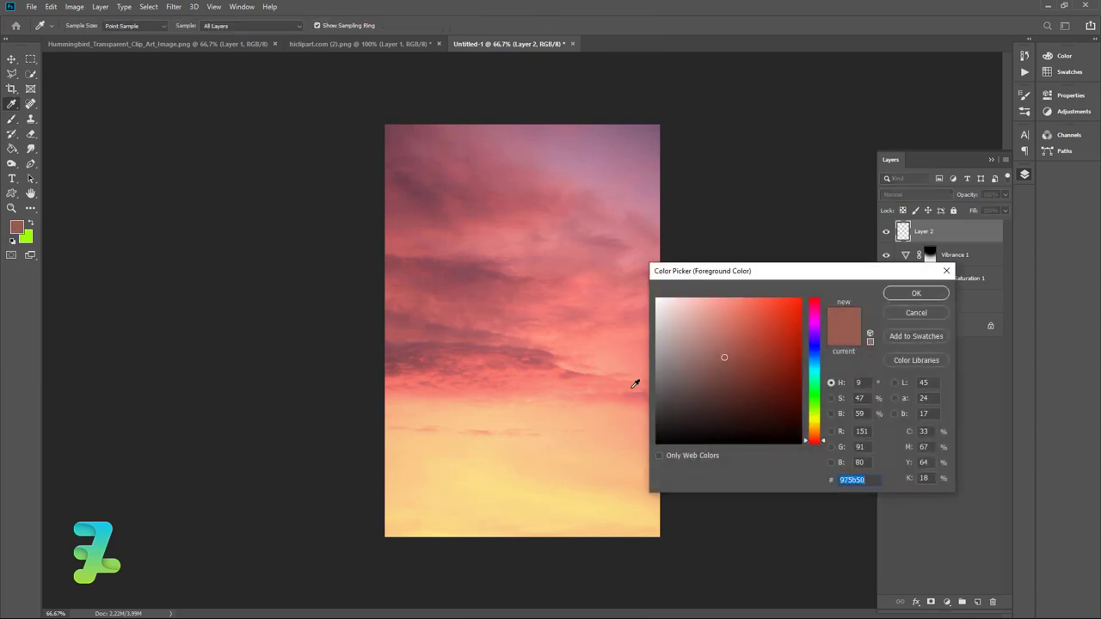
left_click_drag(813, 370, 820, 367)
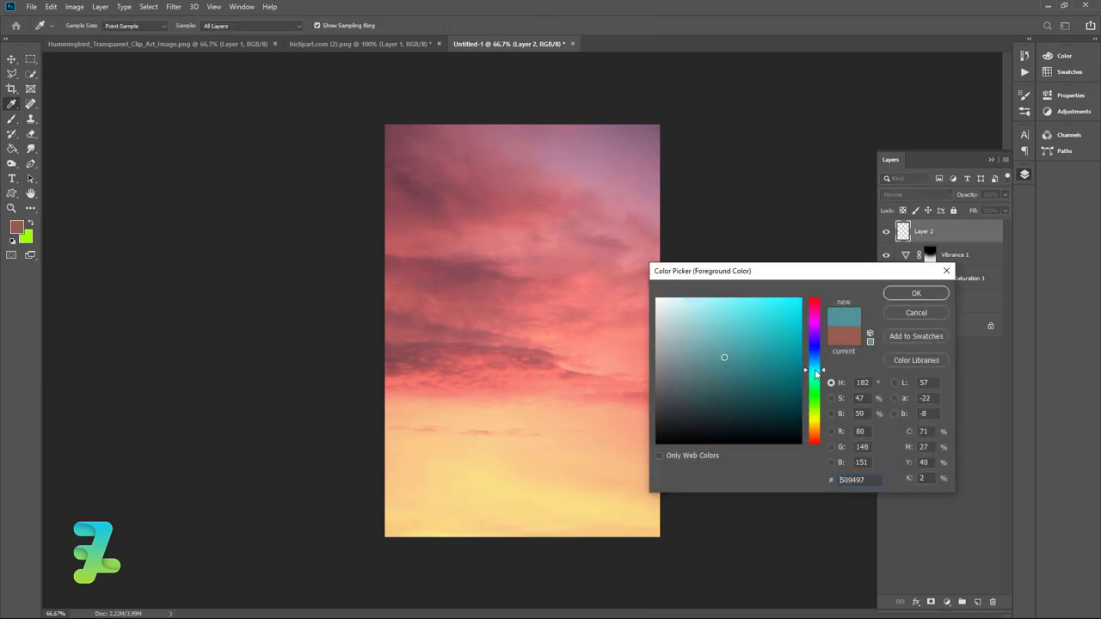
left_click_drag(719, 345, 794, 270)
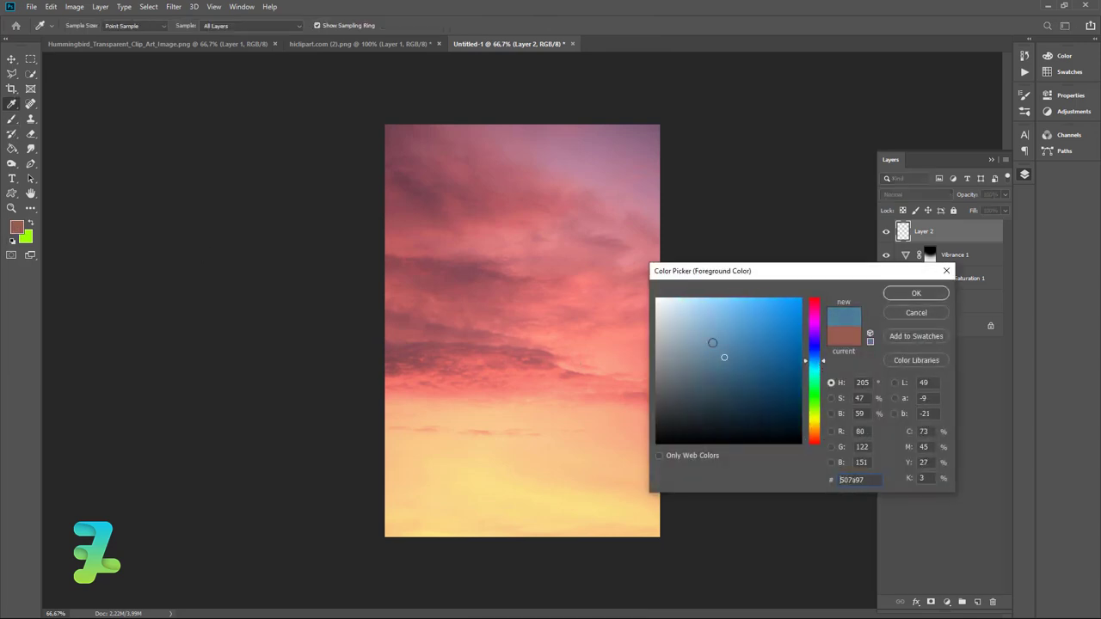
mouse_move(816, 360)
left_mouse_down()
mouse_move(816, 370)
mouse_move(816, 355)
mouse_move(772, 345)
mouse_move(771, 332)
left_mouse_up()
left_click(771, 344)
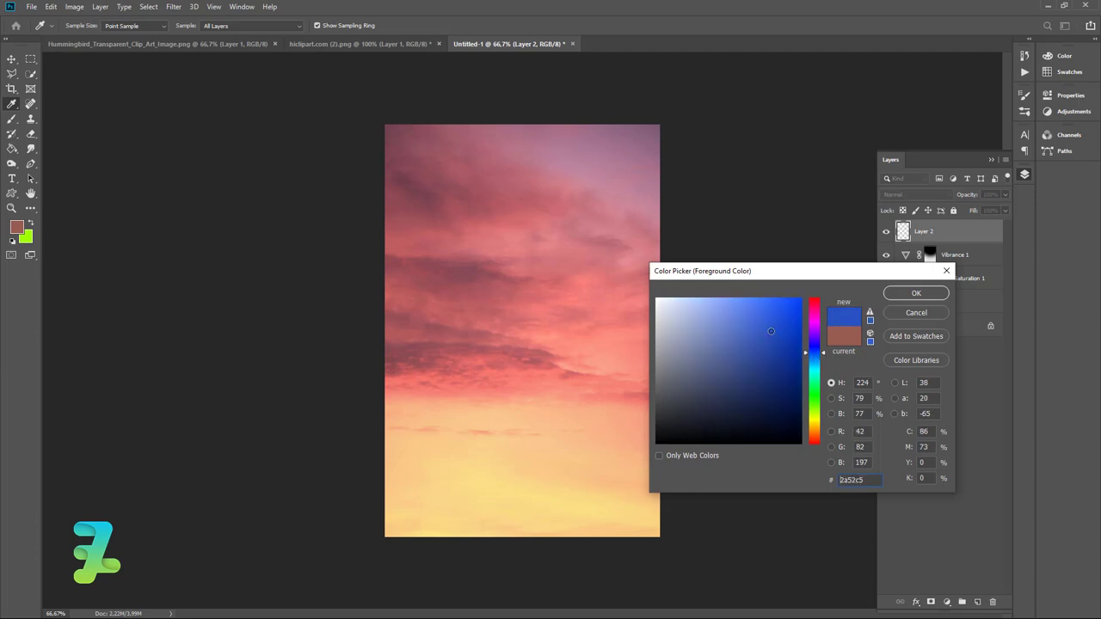
left_click_drag(811, 376, 814, 364)
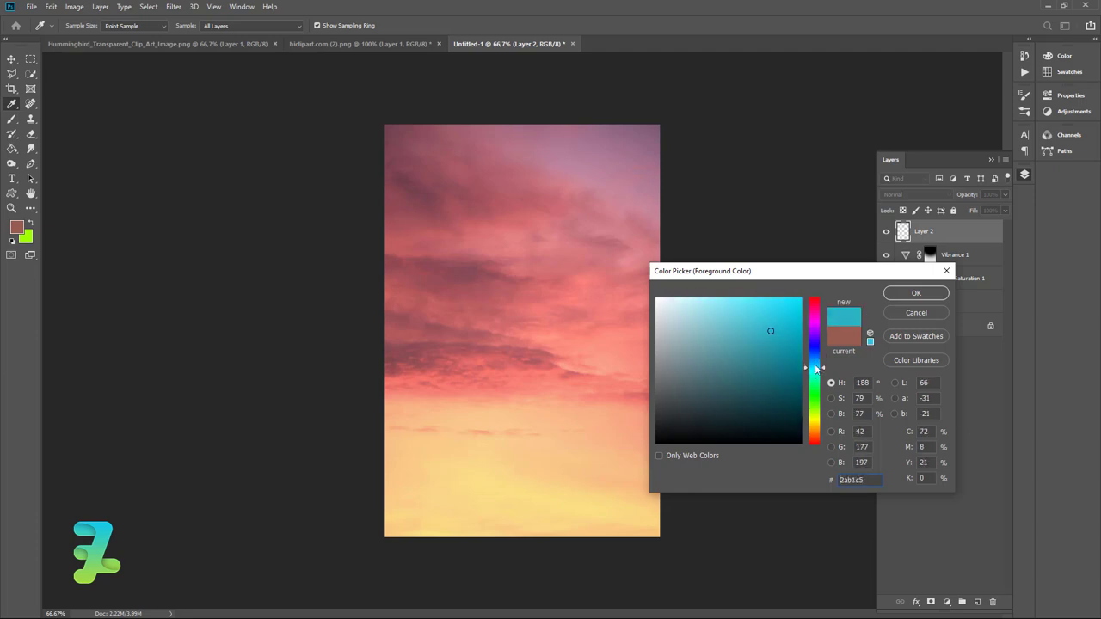
left_click(798, 316)
mouse_move(798, 316)
left_mouse_down()
mouse_move(783, 342)
mouse_move(763, 328)
left_mouse_up()
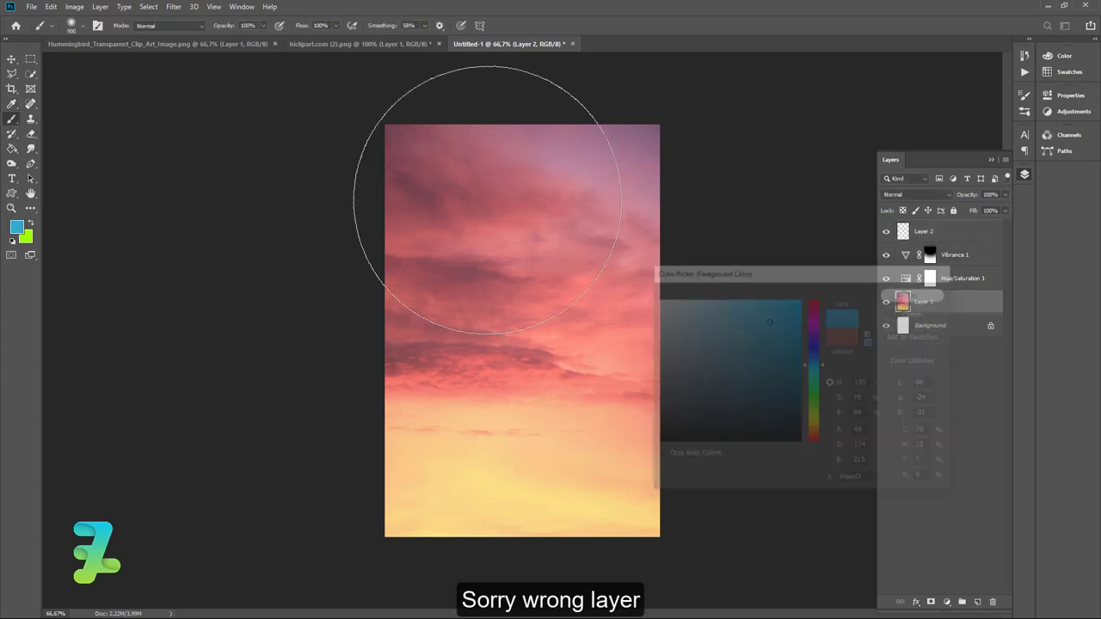
Paint cyan across the sky top with a 500 px brush, then undo it as the wrong layer.
key("bracketleft")
key("bracketleft")
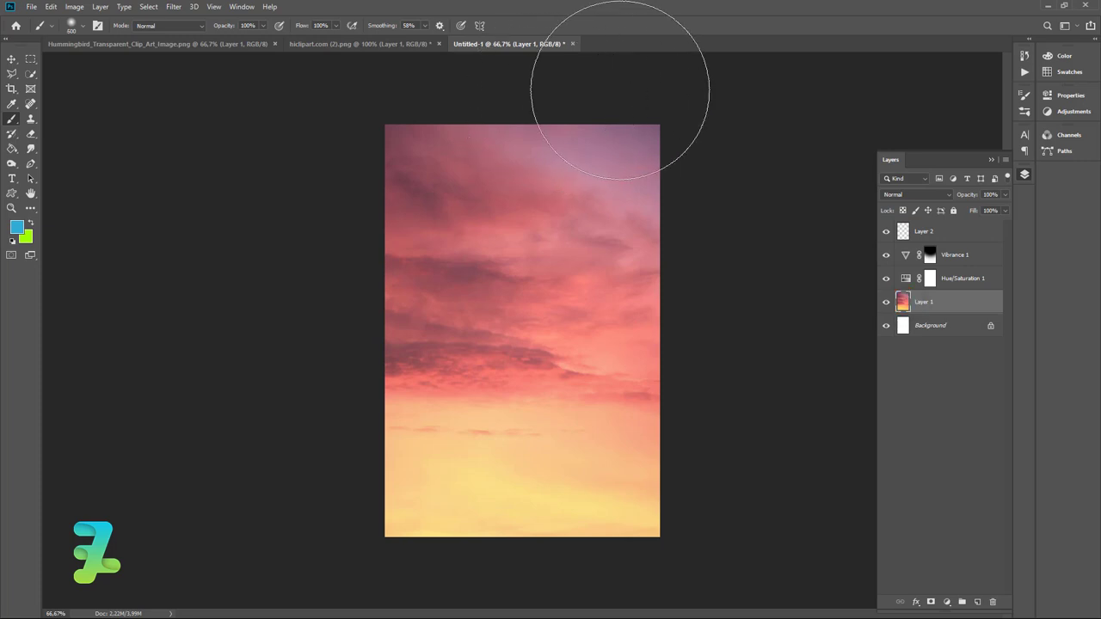
left_click_drag(713, 61, 368, 119)
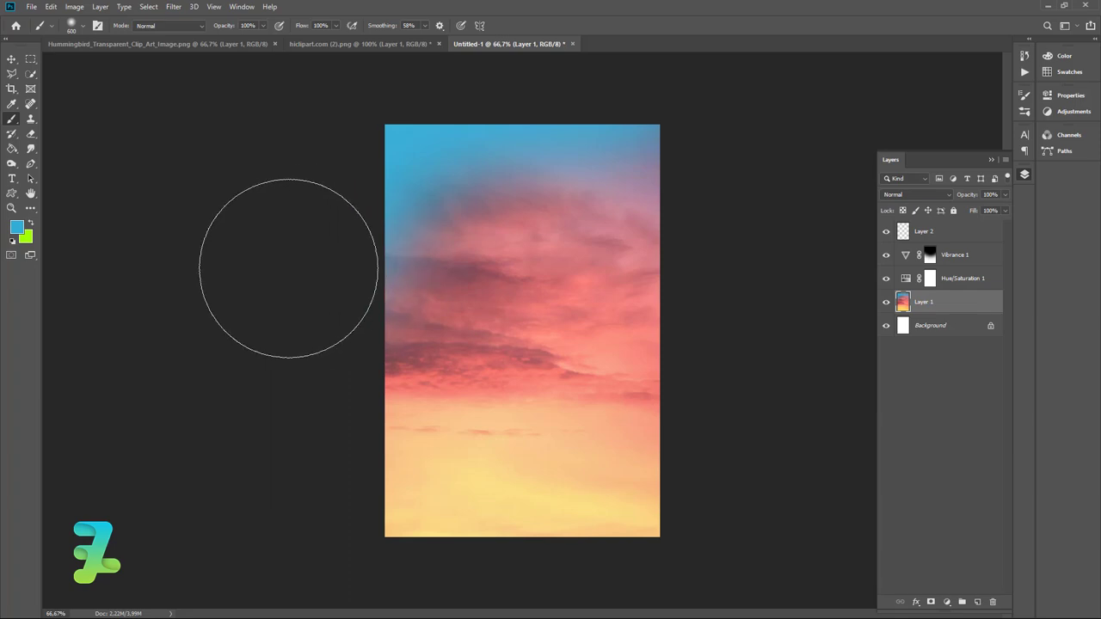
left_click(918, 194)
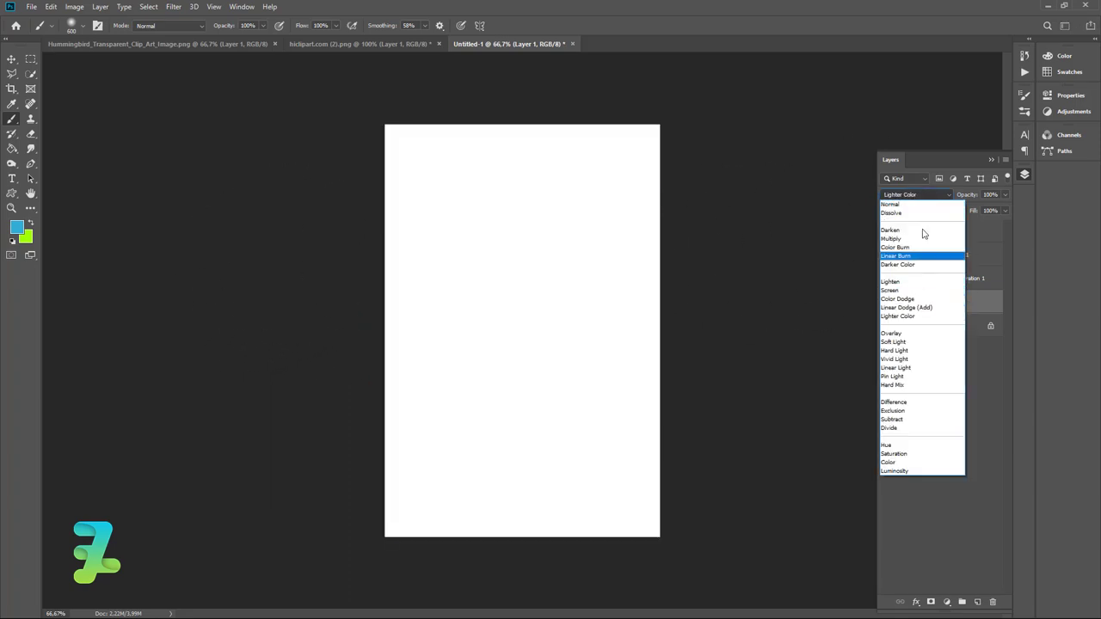
left_click(904, 284)
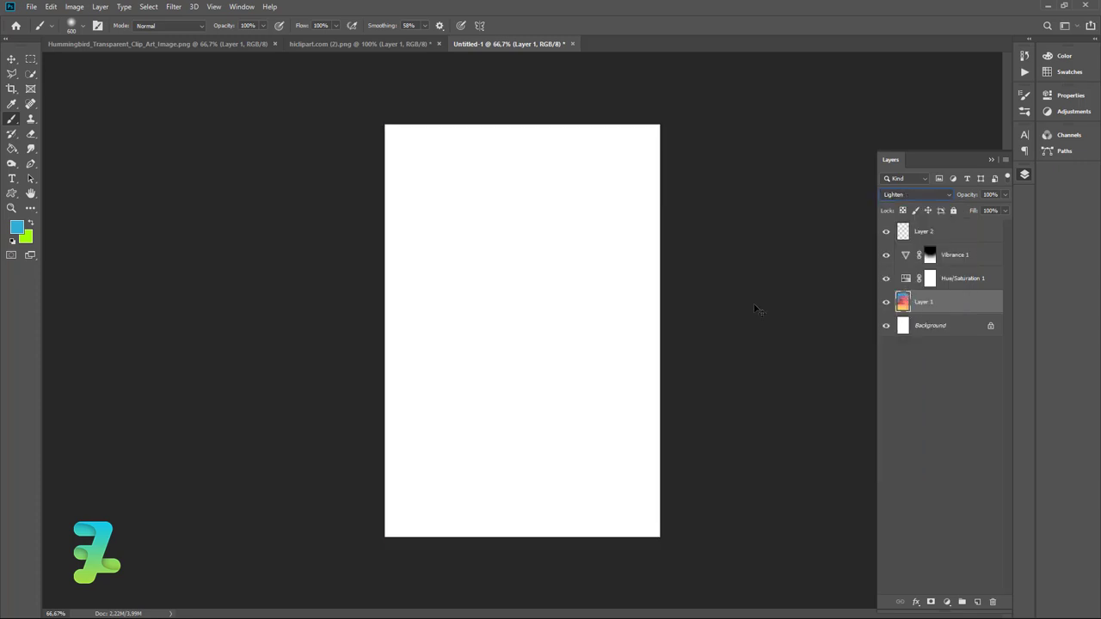
key("ctrl+z")
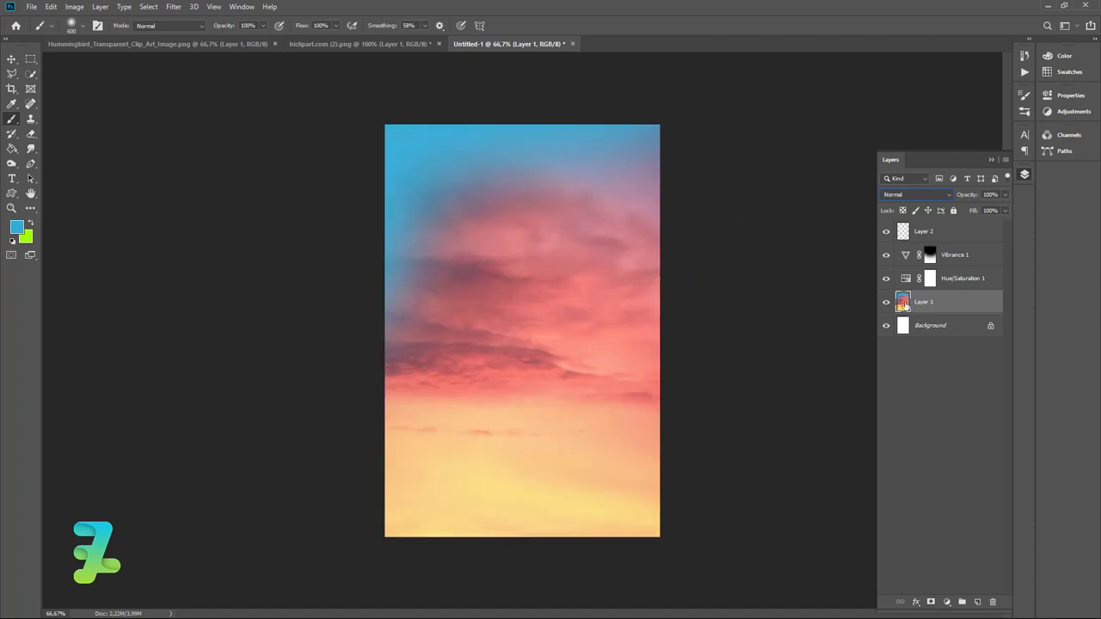
key("ctrl+z")
key("ctrl+z")
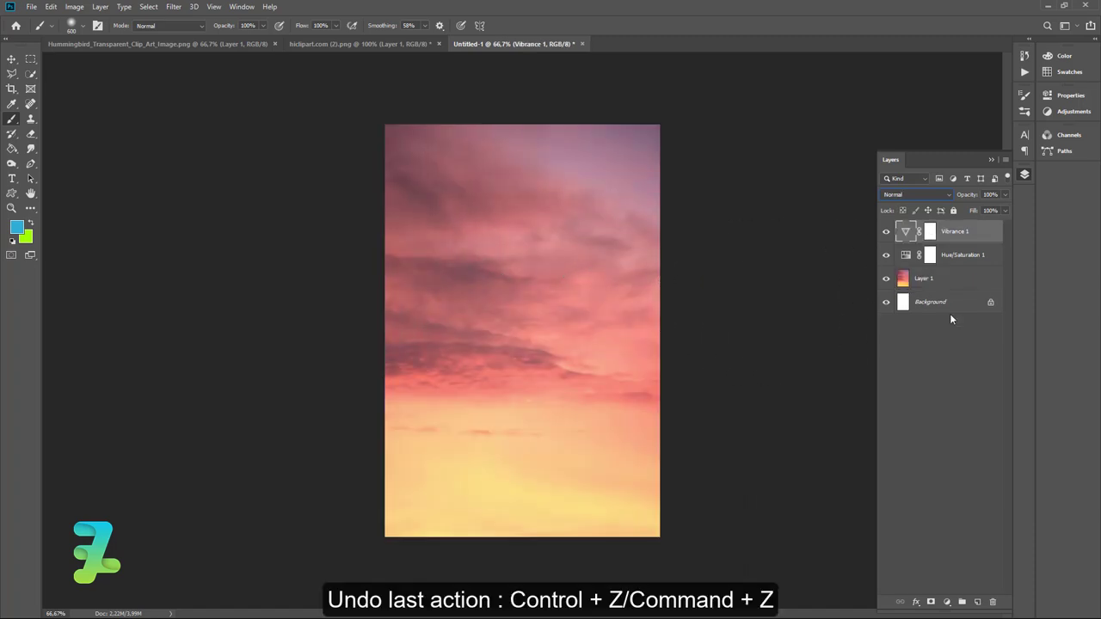
Redo the undone steps from the Edit menu to restore the new Layer 2.
left_click(51, 7)
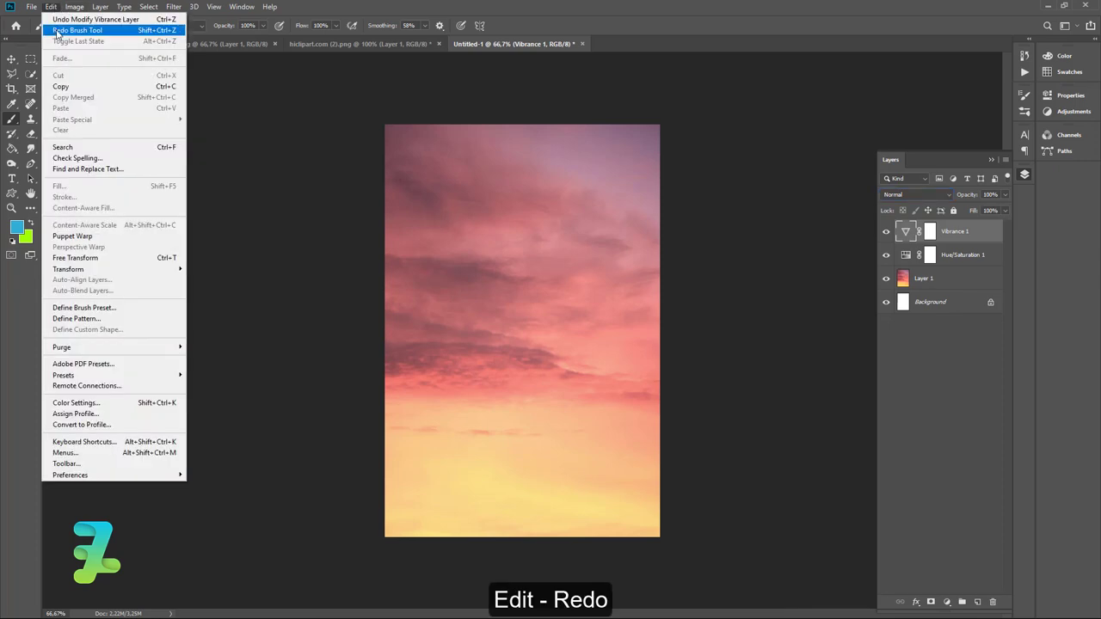
left_click(57, 33)
left_click(51, 7)
left_click(50, 7)
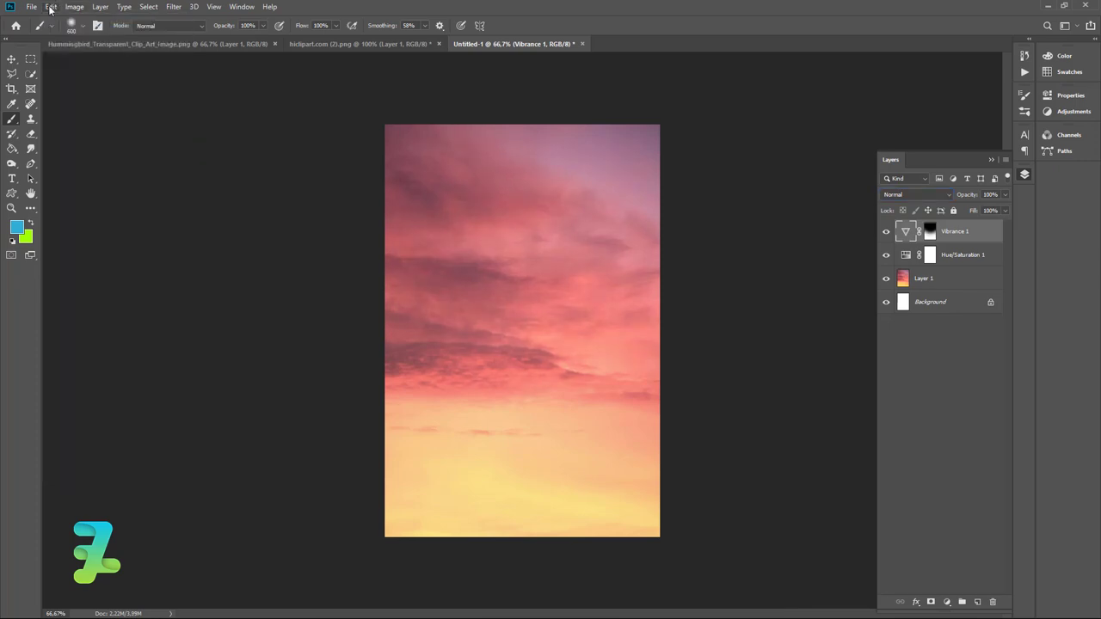
left_click(50, 7)
left_click(56, 33)
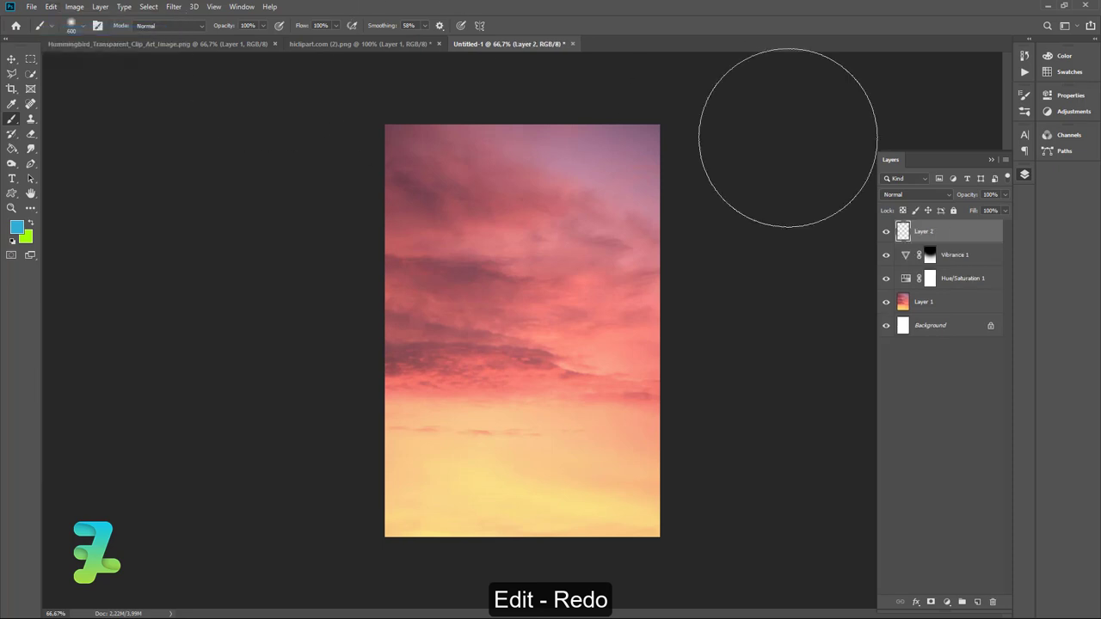
Paint blue across the top of the sky on Layer 2, blended Linear Light at 60% opacity.
mouse_move(648, 79)
left_mouse_down()
mouse_move(450, 74)
mouse_move(364, 123)
mouse_move(316, 213)
left_mouse_up()
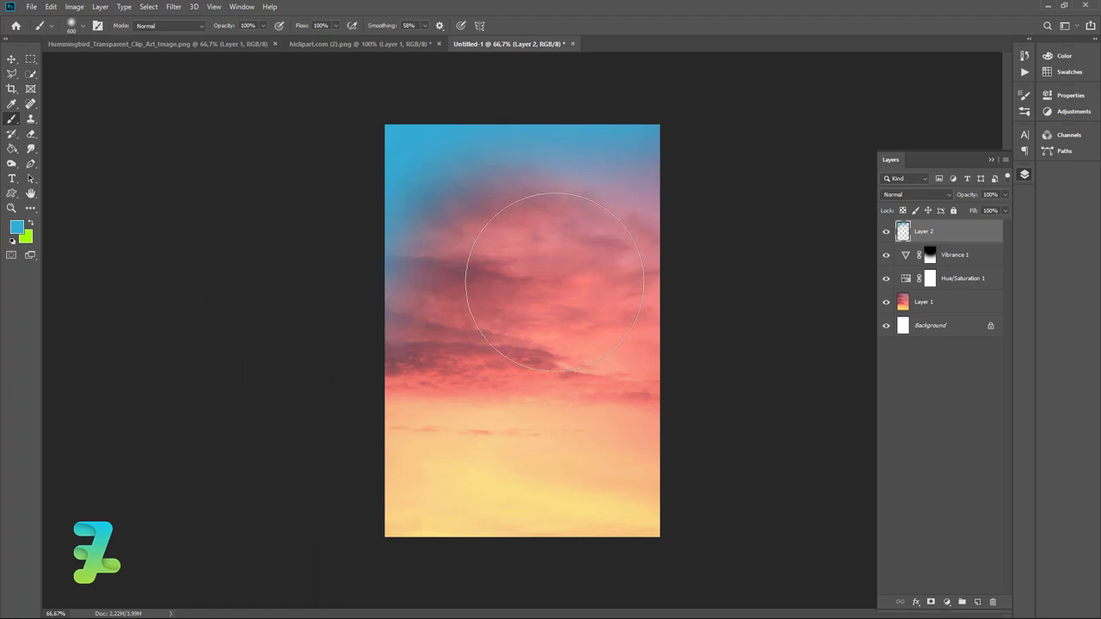
left_click(942, 195)
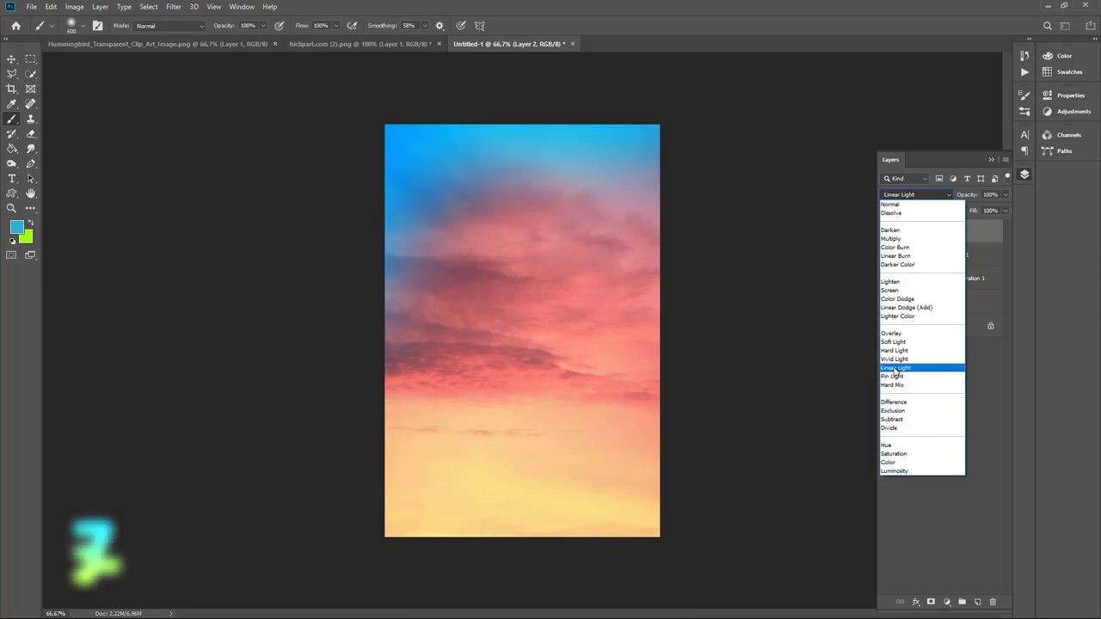
left_click(896, 368)
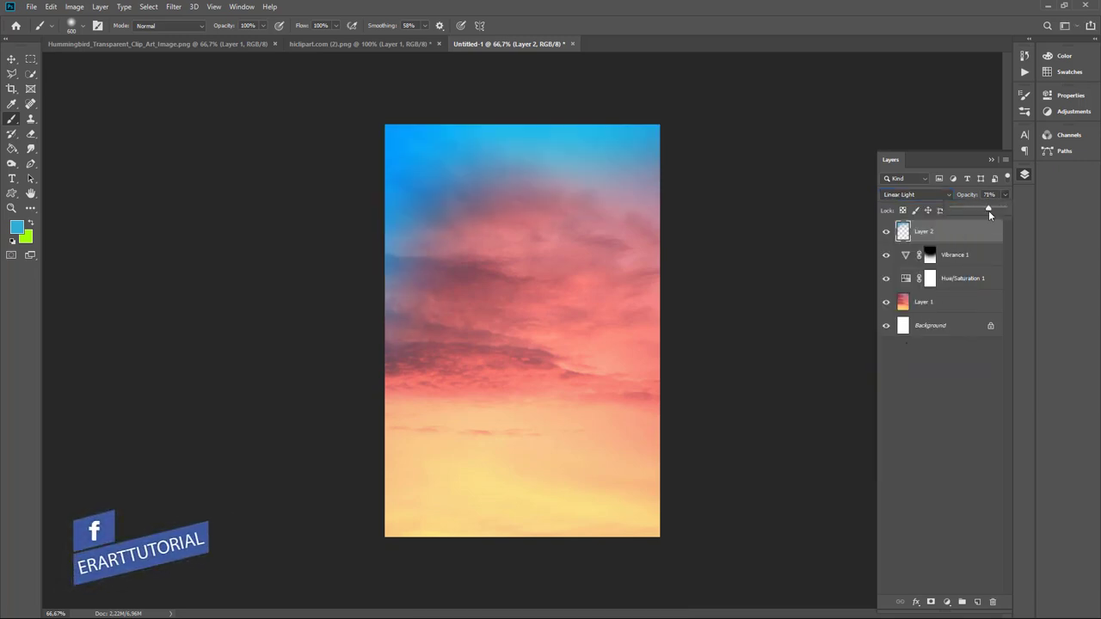
left_click_drag(989, 210, 987, 210)
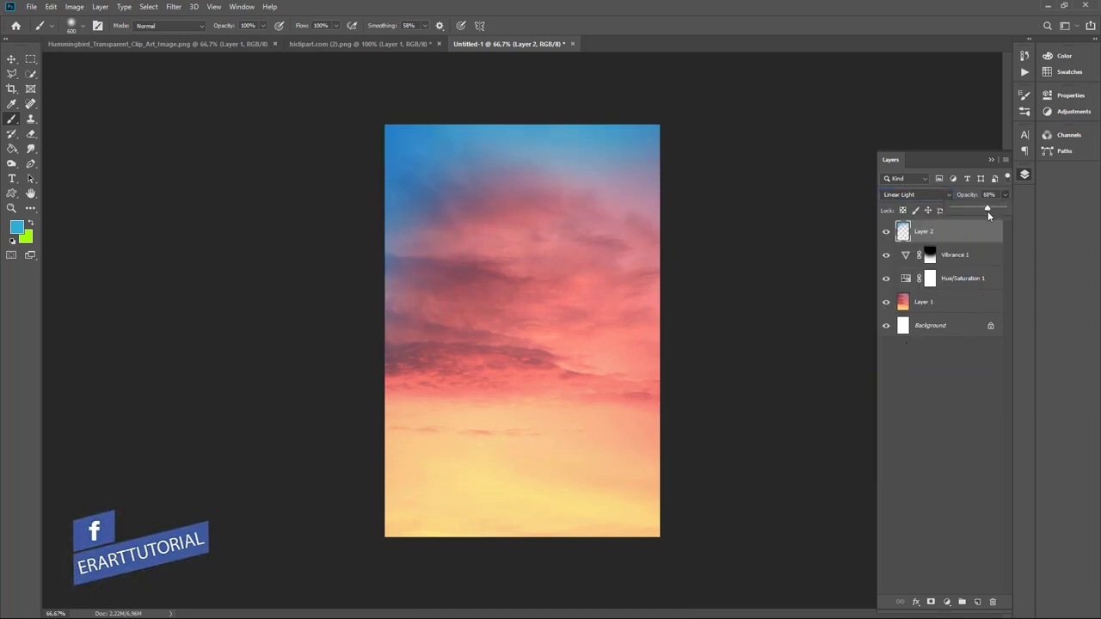
left_click(930, 254)
Add new Layer 3 and set the foreground colour to a dark blue.
left_click(977, 603)
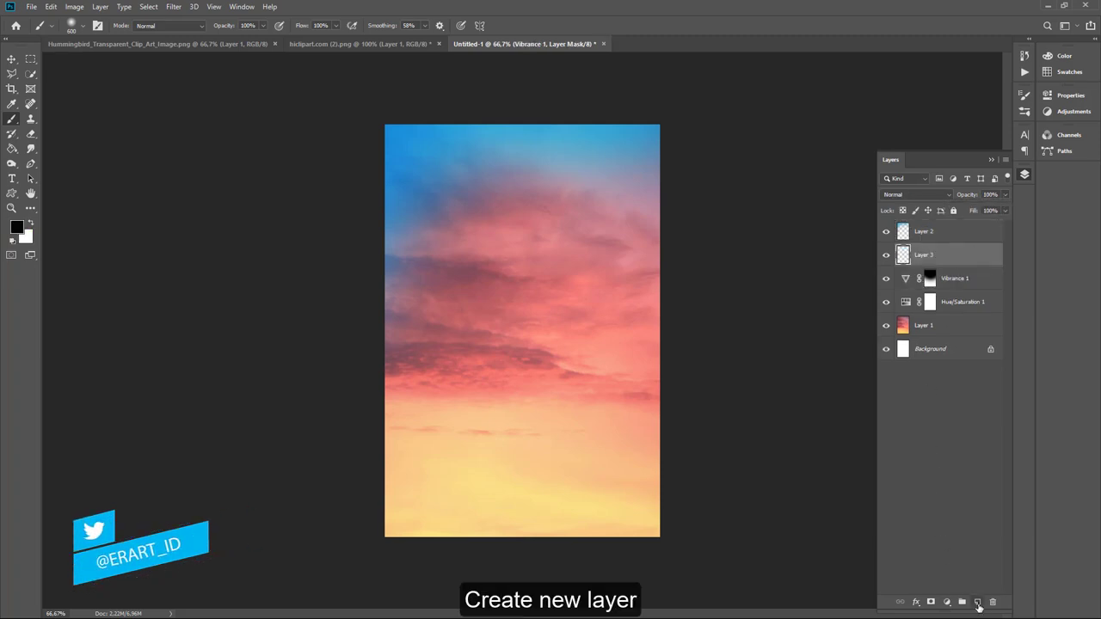
left_click(15, 226)
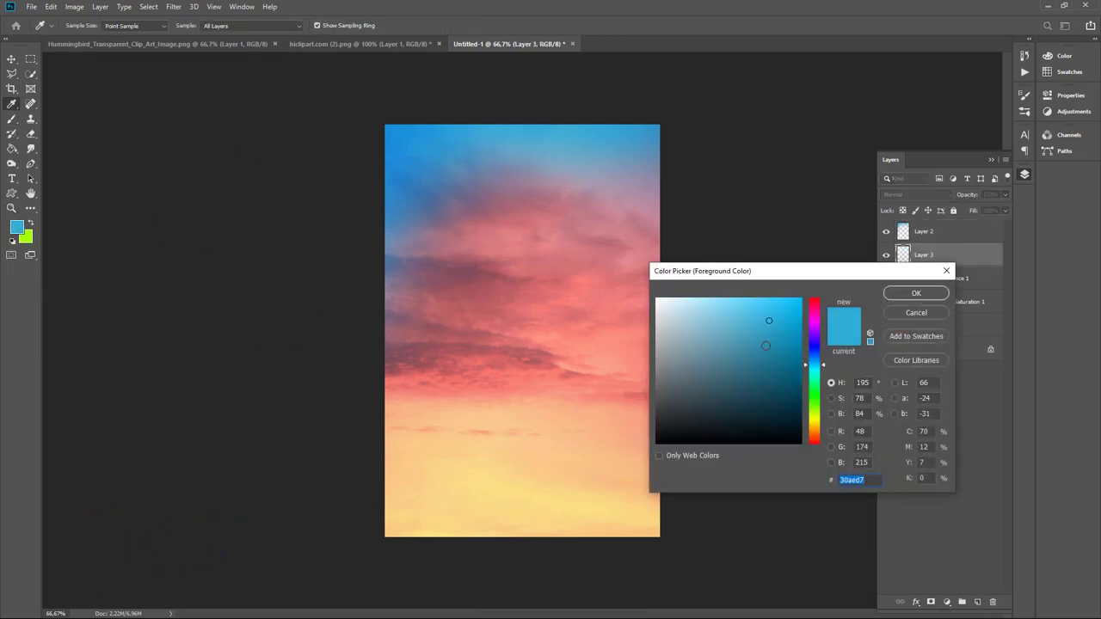
mouse_move(774, 319)
left_mouse_down()
mouse_move(801, 362)
mouse_move(814, 361)
left_mouse_up()
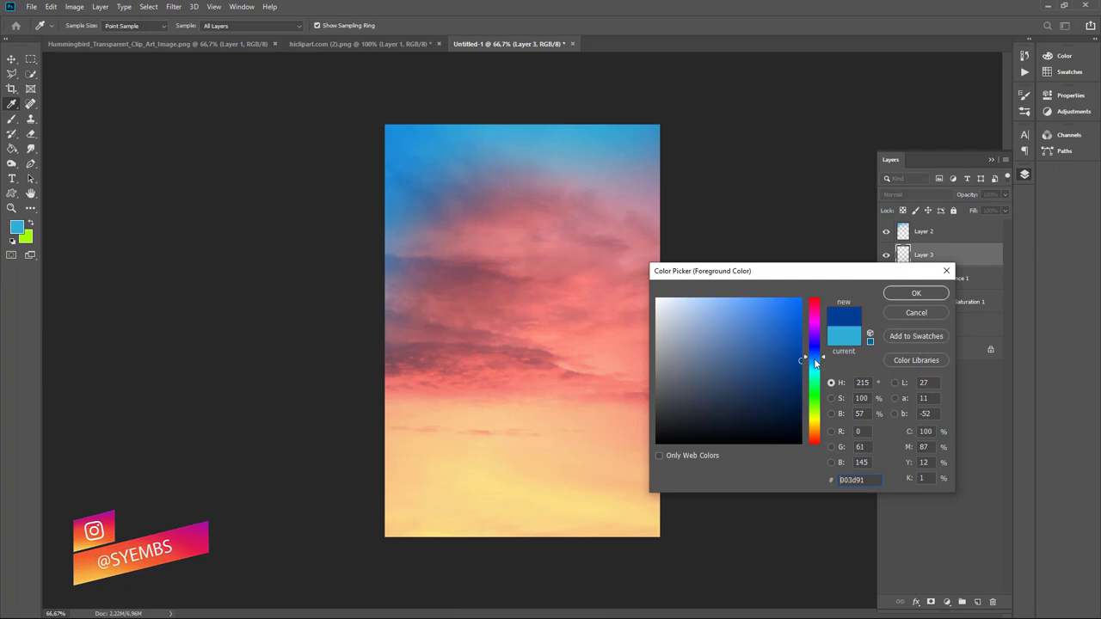
left_click(905, 299)
Paint dark blue sweeps across the top and left of the sky with a 200 px brush.
key("b")
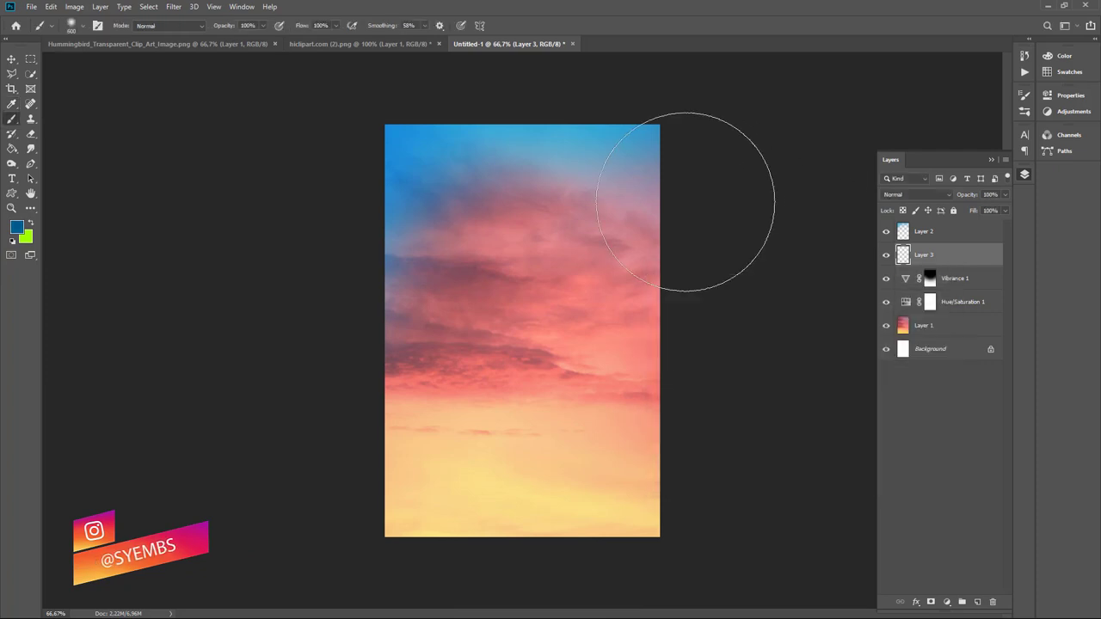
left_click_drag(491, 184, 467, 209)
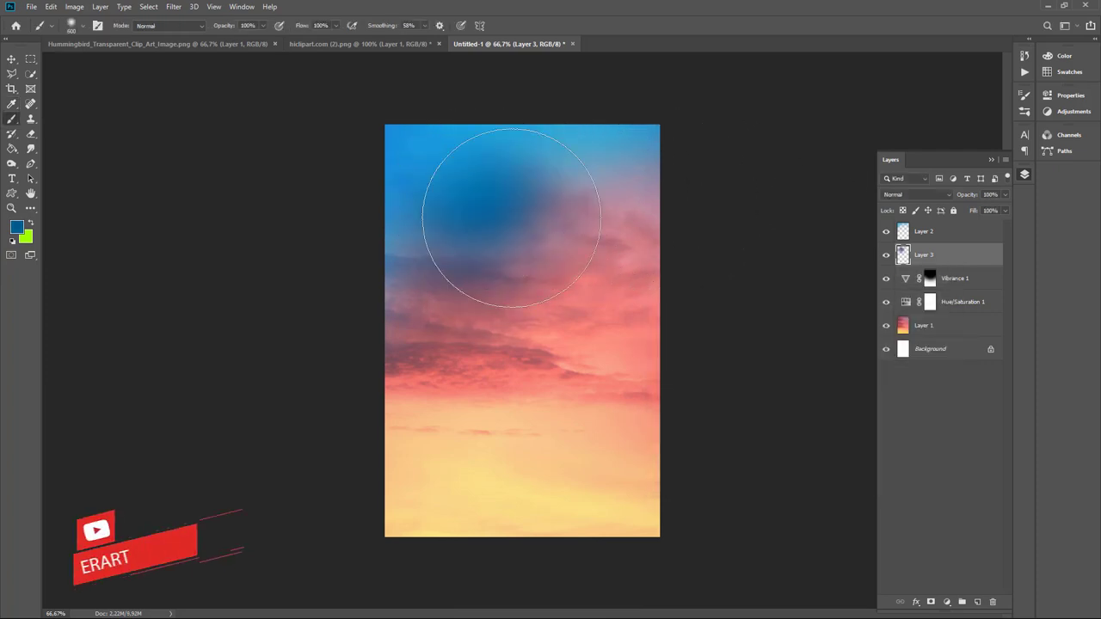
key("ctrl+z")
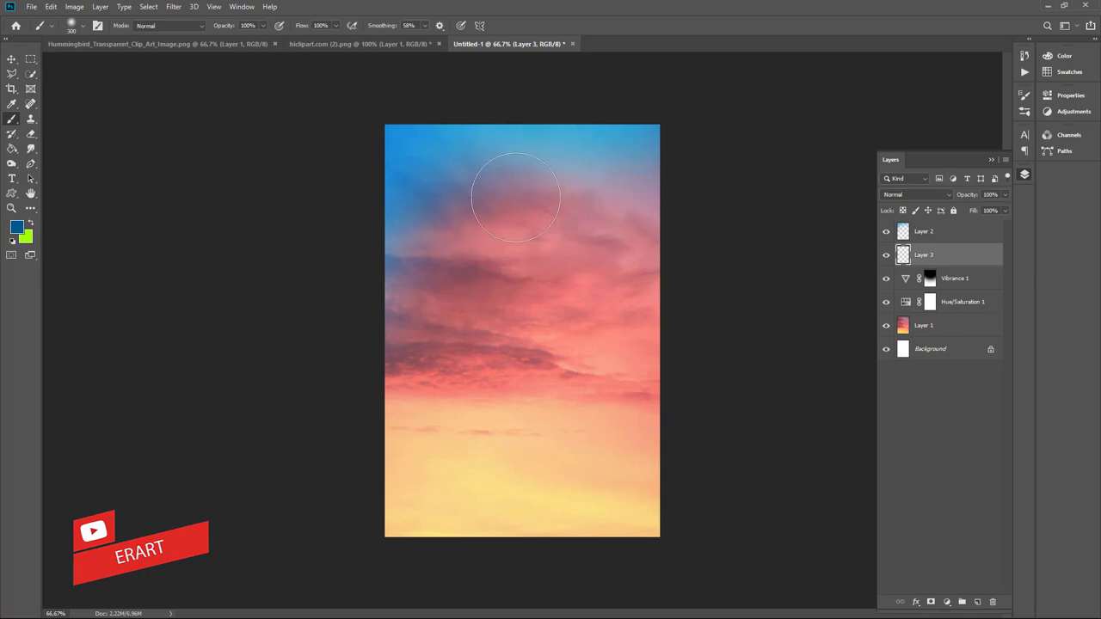
key("bracketleft")
key("bracketleft")
key("bracketleft")
left_click_drag(543, 182, 516, 187)
left_click_drag(432, 191, 394, 258)
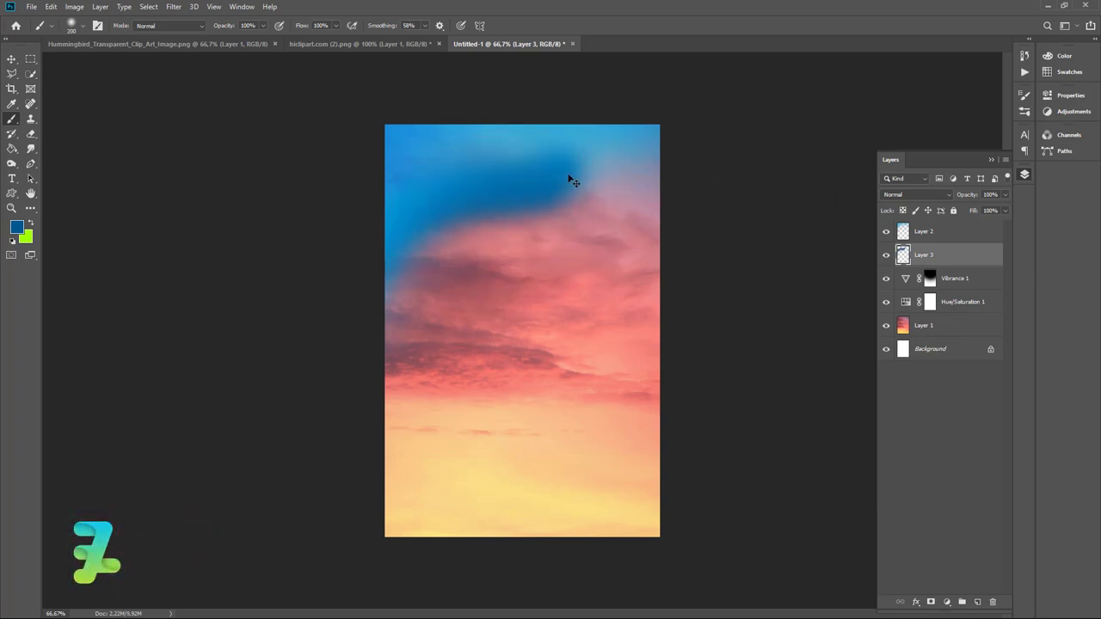
left_click_drag(570, 177, 660, 198)
key("ctrl+z")
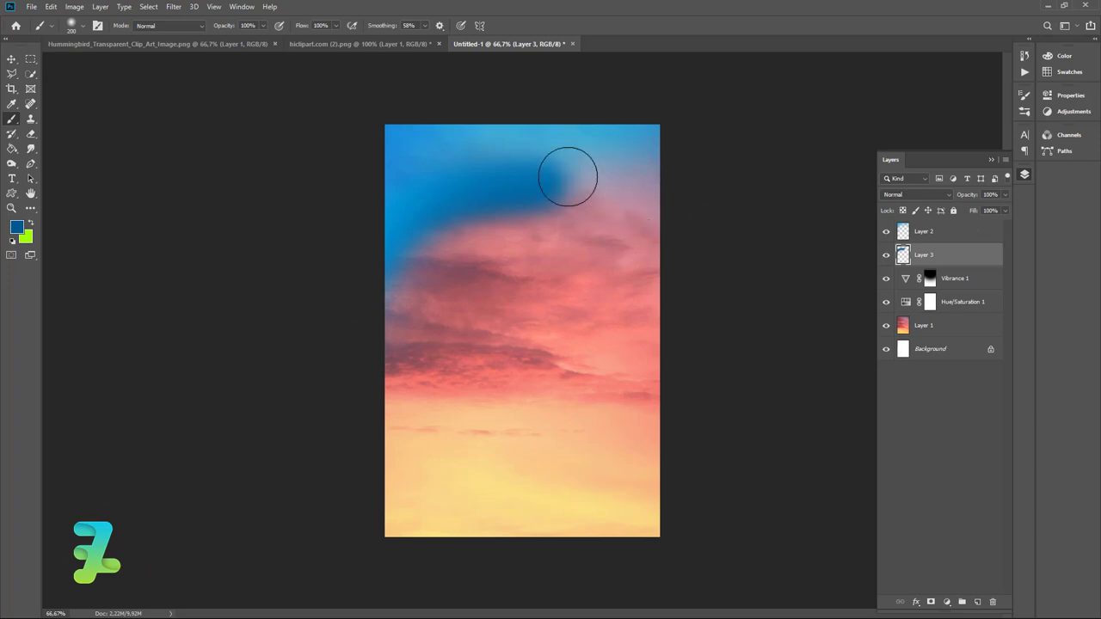
left_click_drag(568, 172, 666, 193)
Set Layer 3's blend mode to Soft Light.
left_click(914, 197)
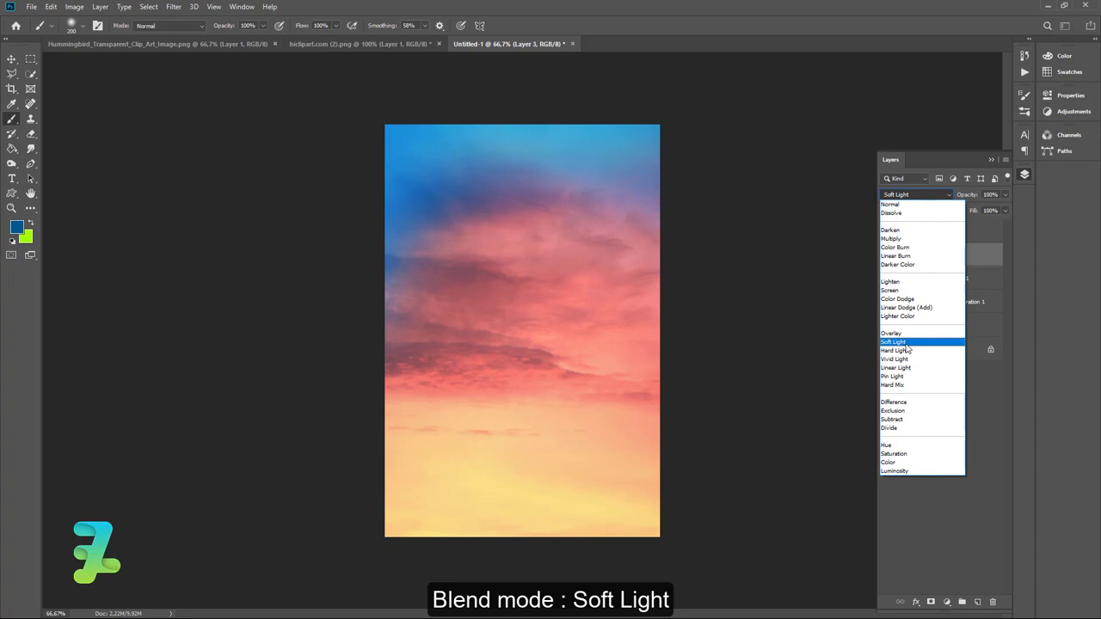
left_click(907, 347)
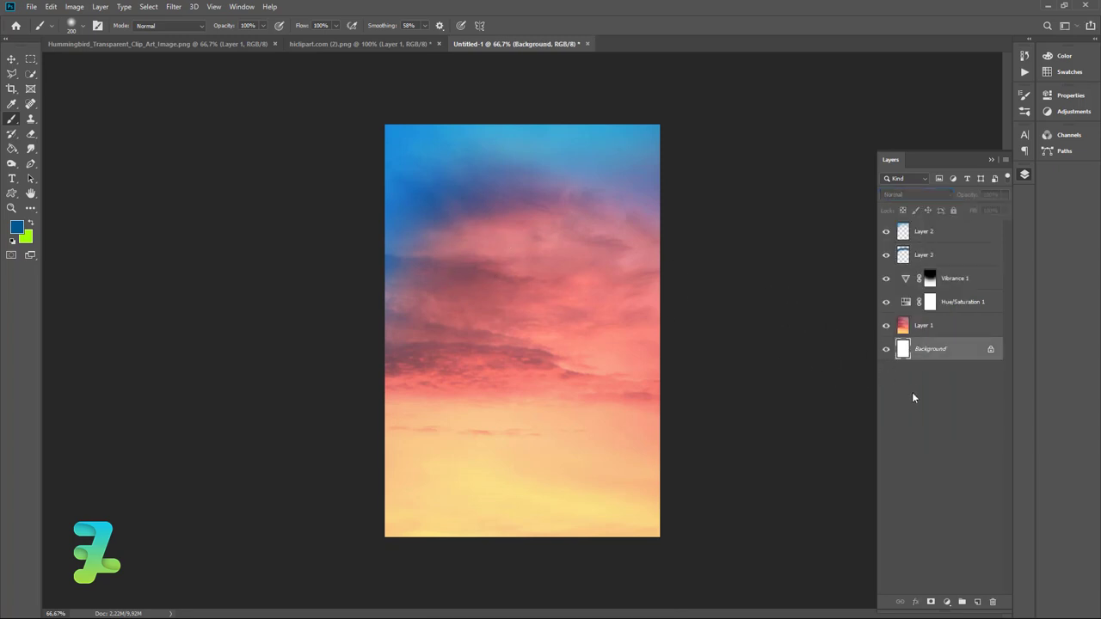
left_click(953, 279)
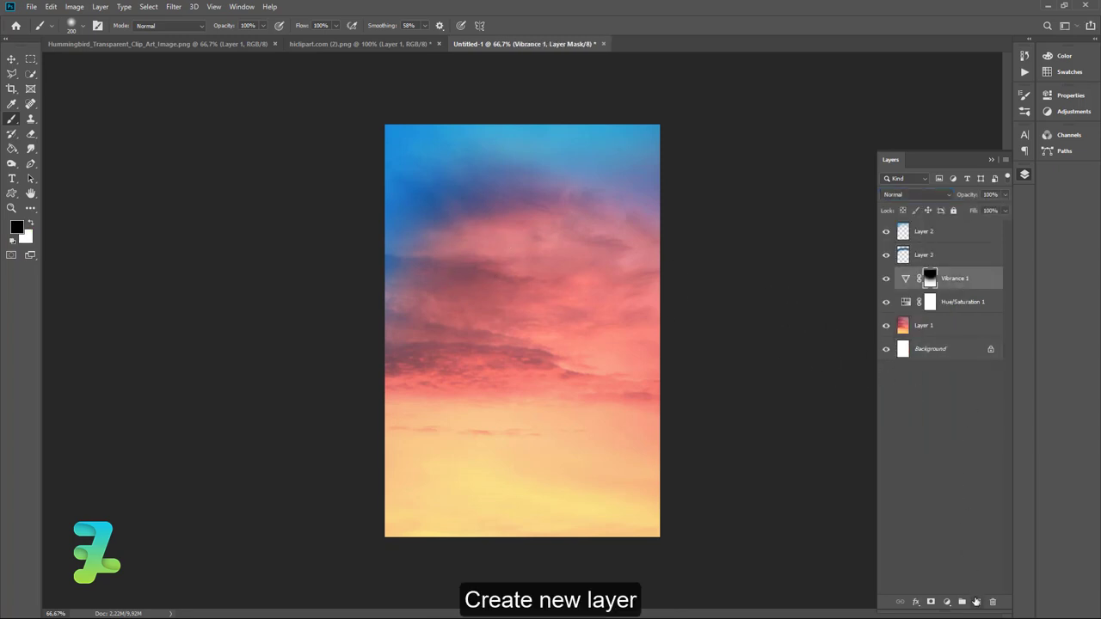
Add new Layer 4 and choose pink as the foreground colour.
left_click(976, 601)
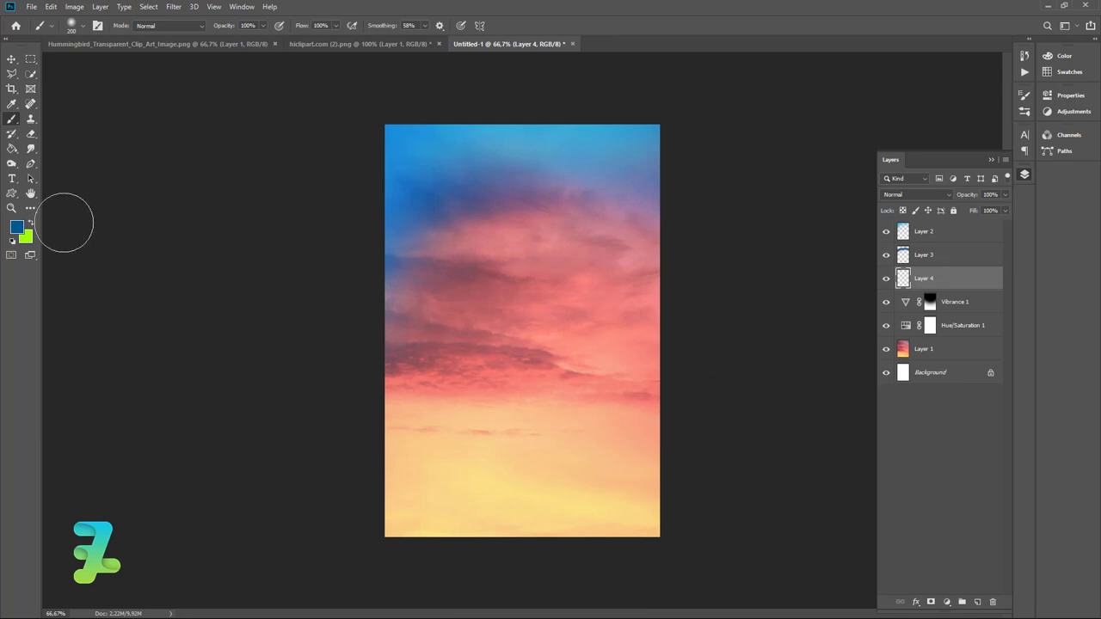
left_click(16, 227)
mouse_move(809, 339)
left_mouse_down()
mouse_move(816, 316)
mouse_move(753, 280)
left_mouse_up()
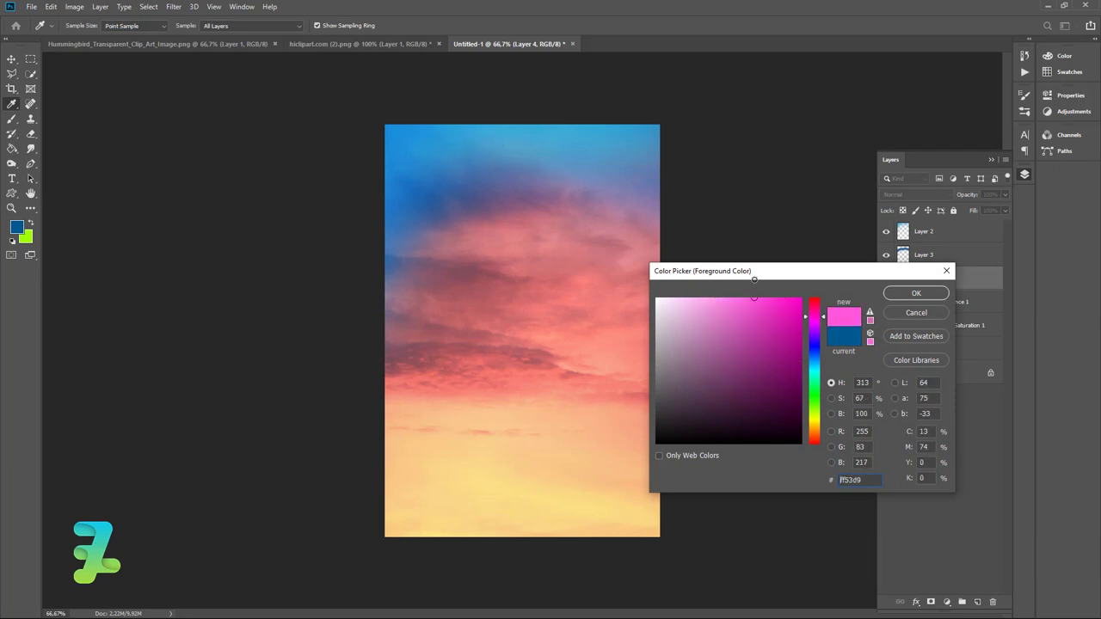
left_click(894, 295)
Paint a broad pink stroke across the sky with a 400 px brush, blended as Soft Light.
key("b")
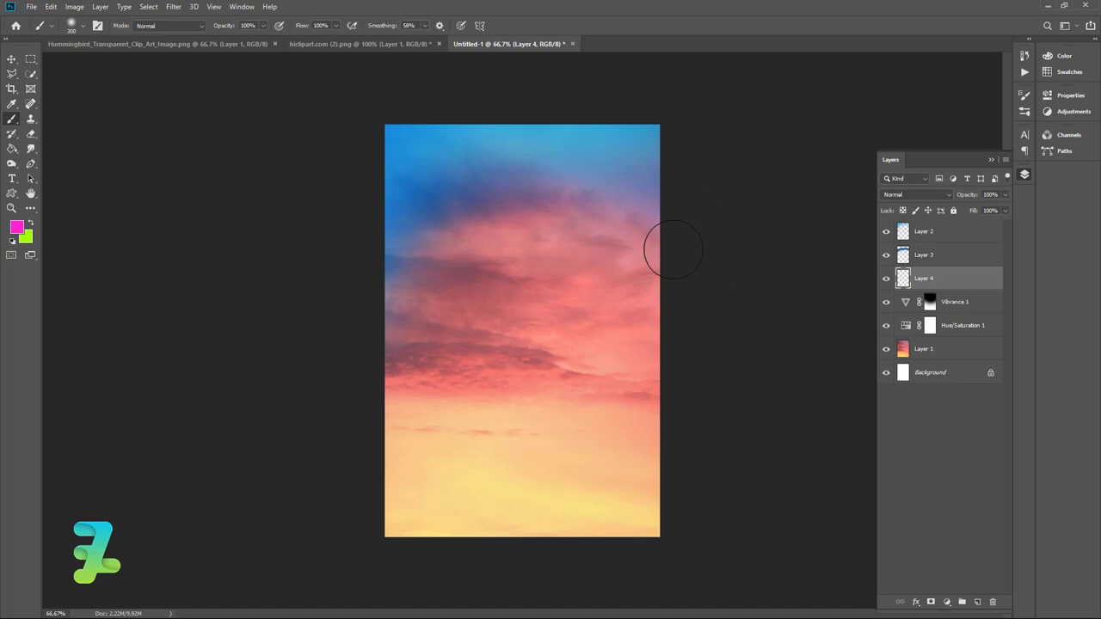
key("bracketright")
mouse_move(663, 246)
left_mouse_down()
mouse_move(454, 283)
mouse_move(430, 332)
mouse_move(359, 359)
left_mouse_up()
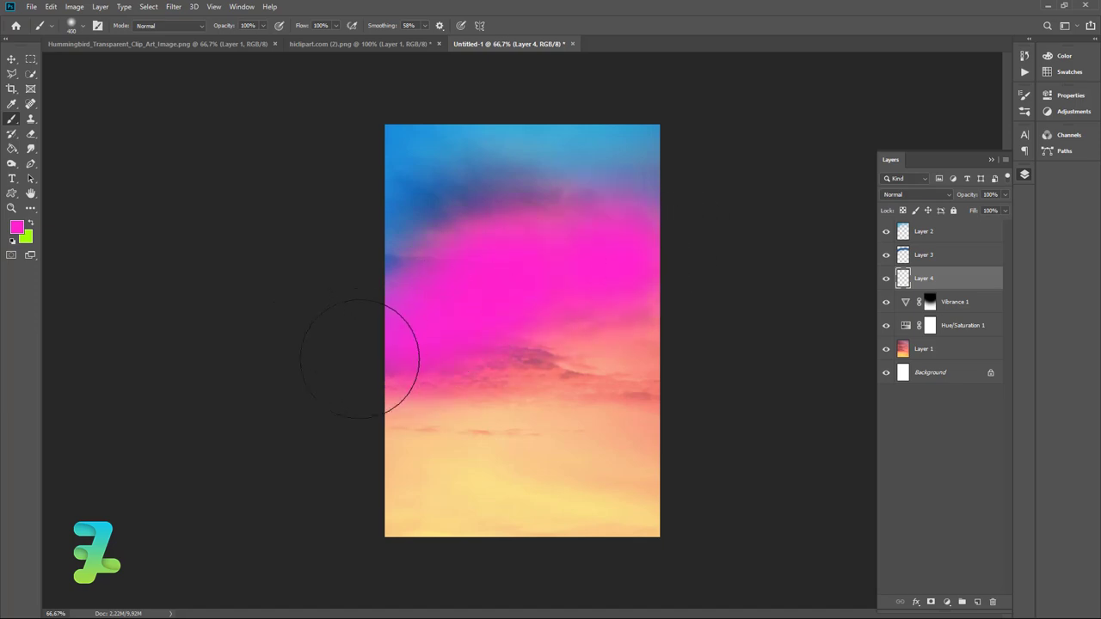
left_click(916, 194)
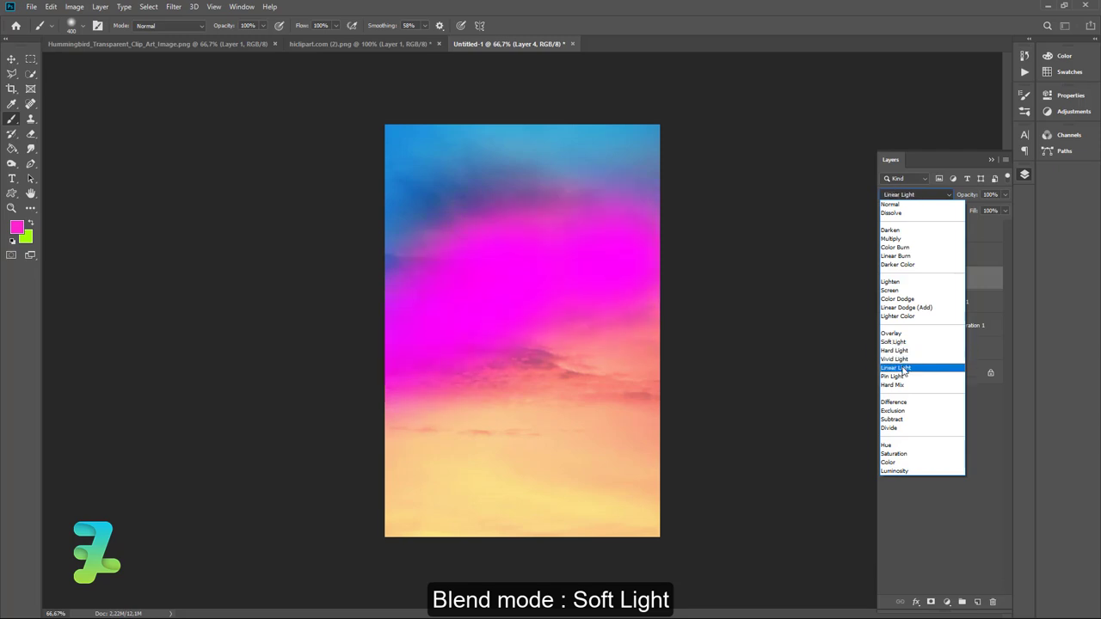
left_click(895, 343)
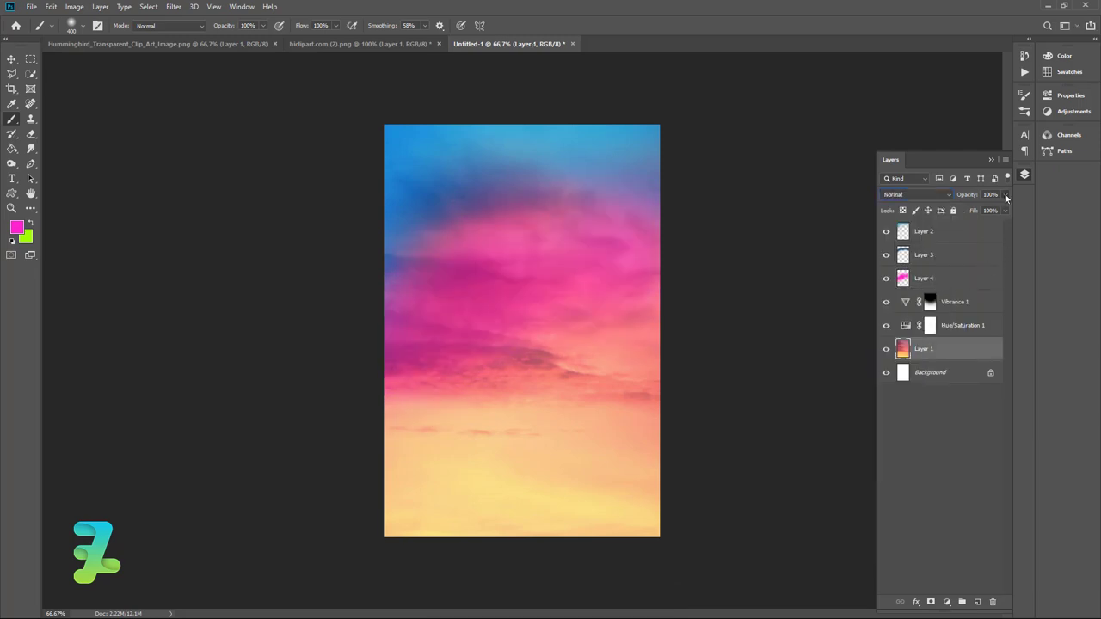
Fade the pink Layer 4 to about 28% opacity, keeping Layer 1 at full opacity.
left_click_drag(1006, 197, 979, 213)
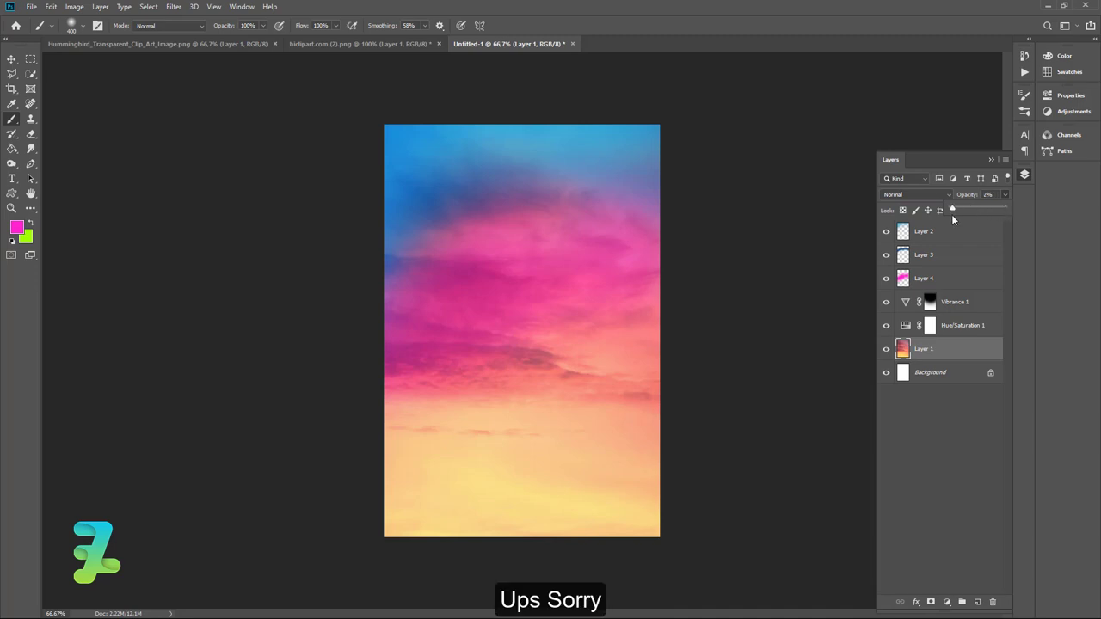
left_click_drag(953, 220, 1030, 212)
double_click(937, 287)
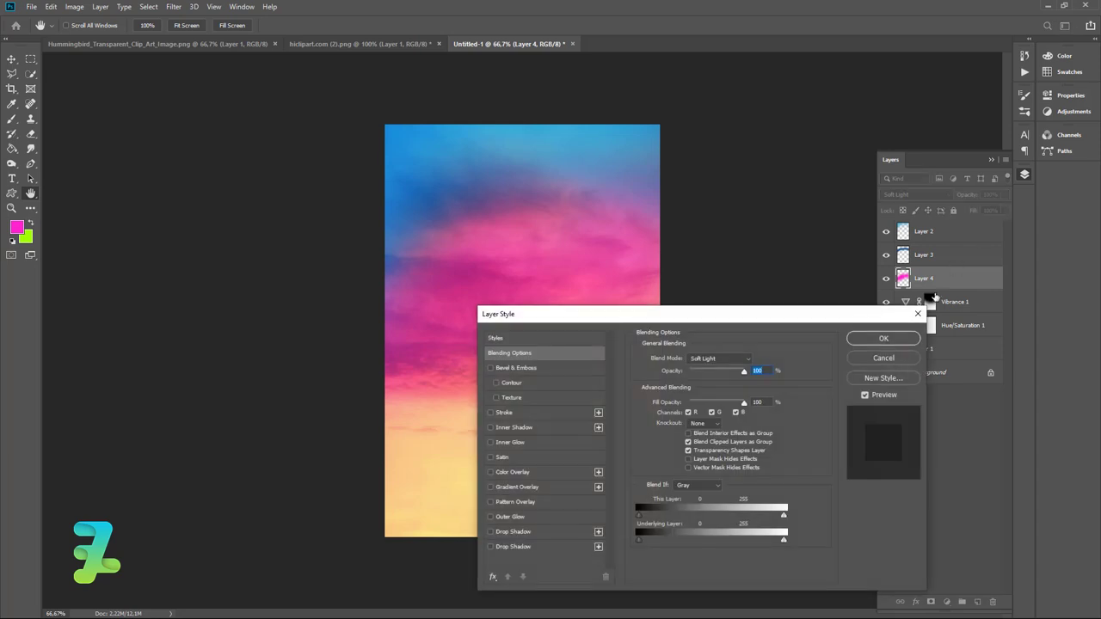
left_click(903, 358)
left_click(1008, 197)
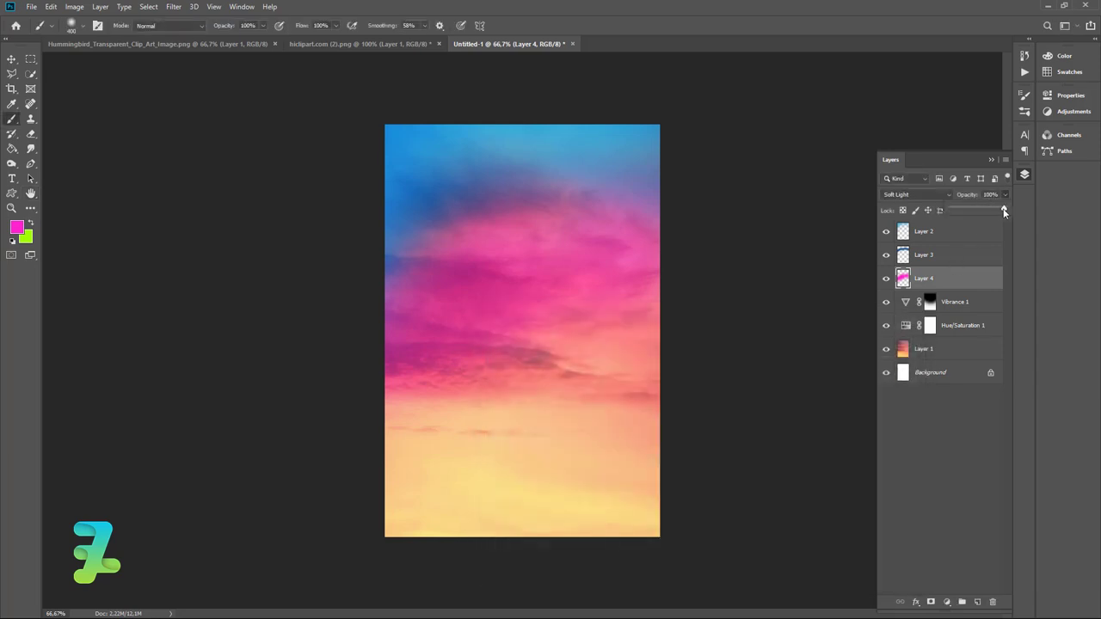
mouse_move(1004, 213)
left_mouse_down()
mouse_move(947, 214)
mouse_move(963, 218)
left_mouse_up()
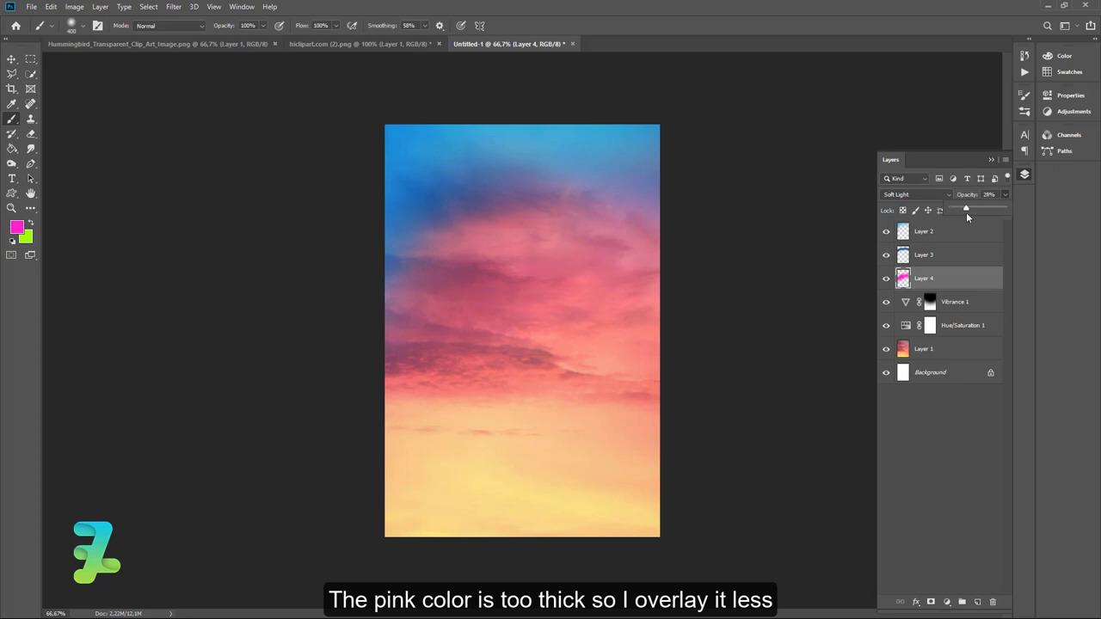
left_click(974, 232)
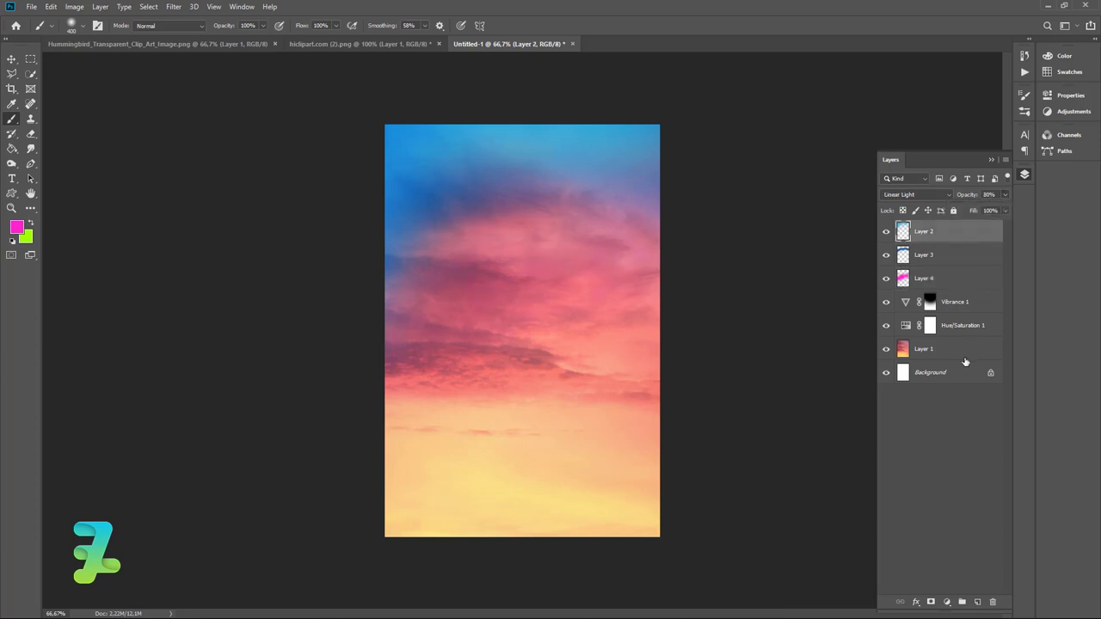
Group Layer 2 through Layer 1 into Group 1 and add a new layer above it.
left_click(963, 353, "shift")
key("ctrl+g")
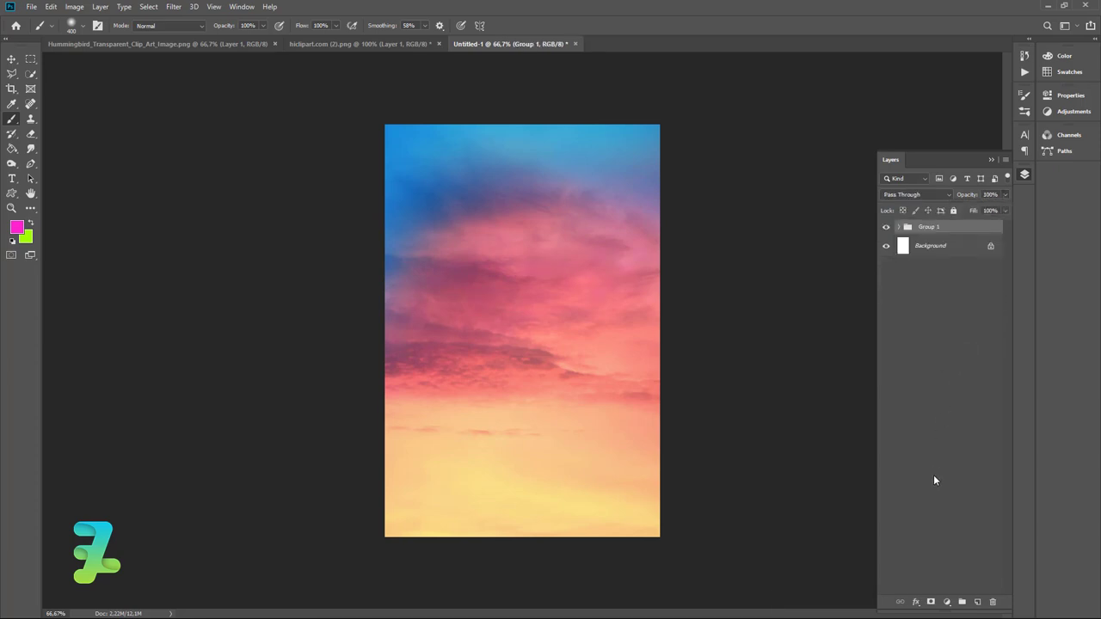
left_click(979, 601)
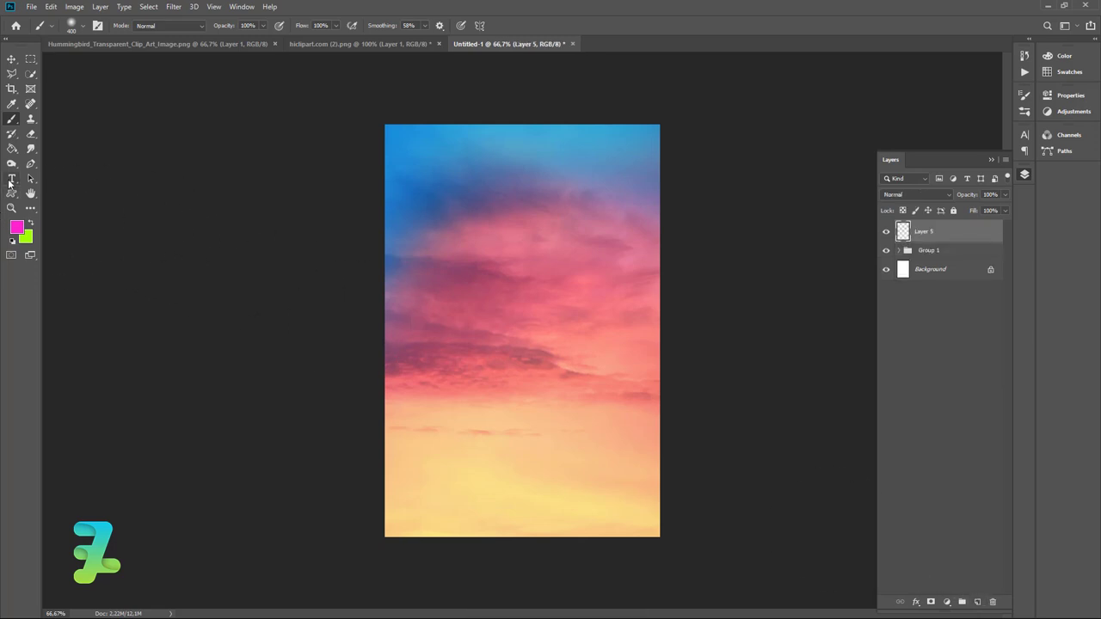
Draw a 143 × 143 px ellipse with pink stroke and no fill near the sky's middle.
right_click(12, 194)
left_click(52, 211)
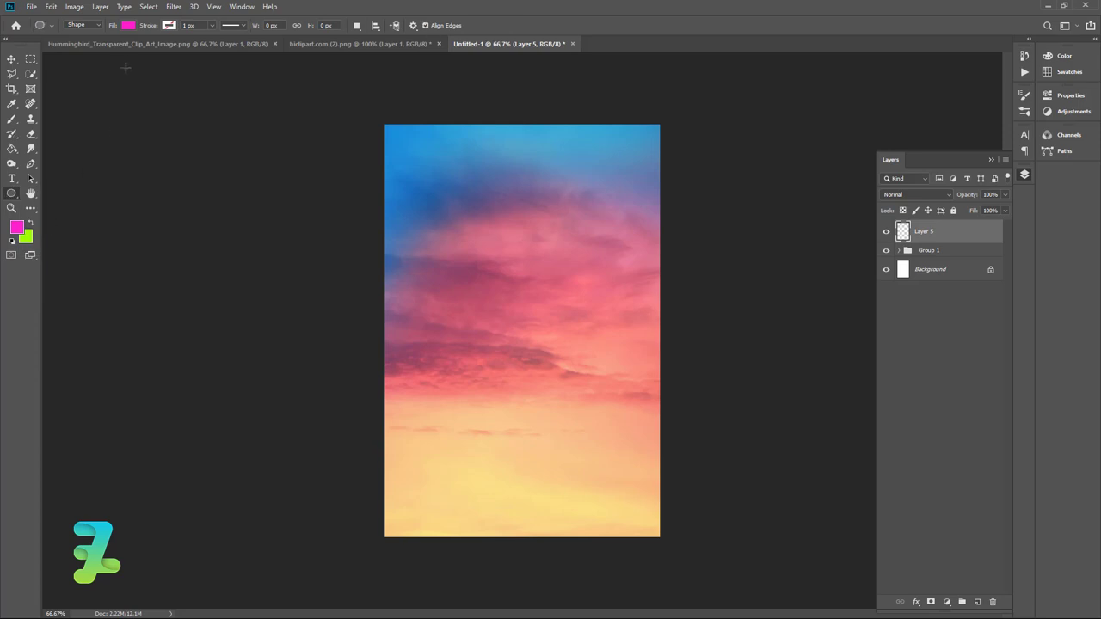
left_click(167, 25)
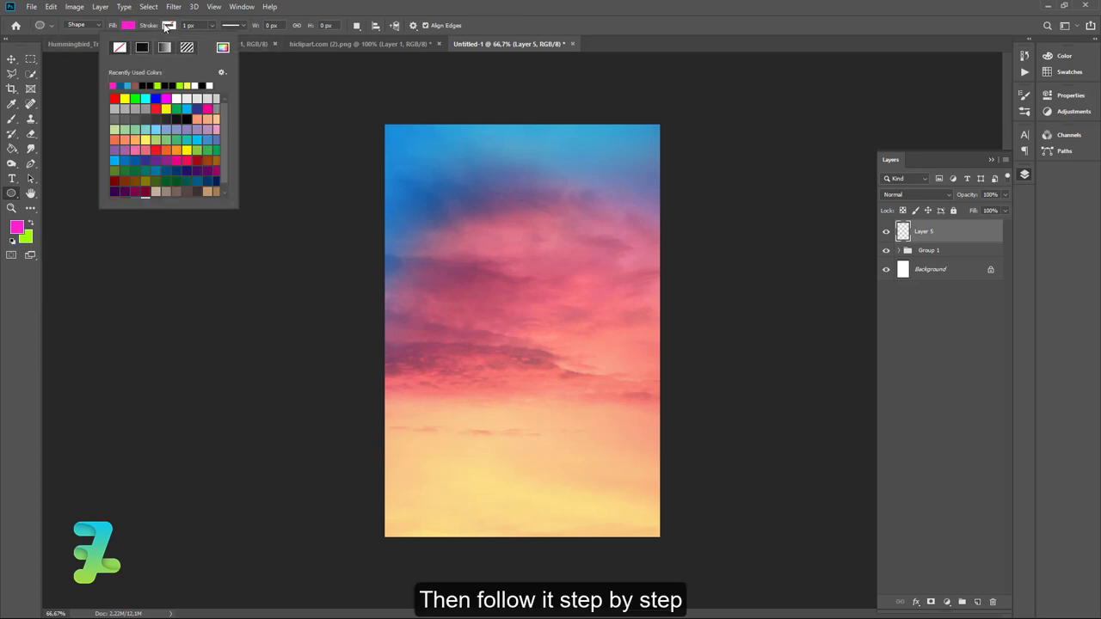
left_click(114, 85)
left_click(127, 24)
left_click(128, 26)
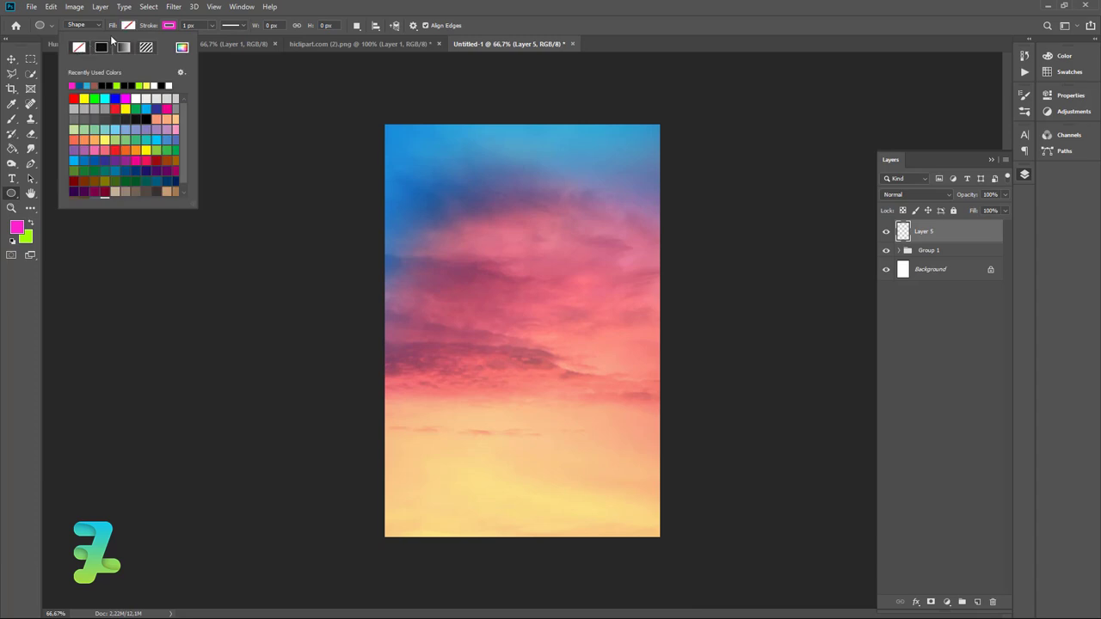
left_click(129, 26)
mouse_move(464, 297)
left_mouse_down()
mouse_move(570, 401)
mouse_move(516, 354)
left_mouse_up()
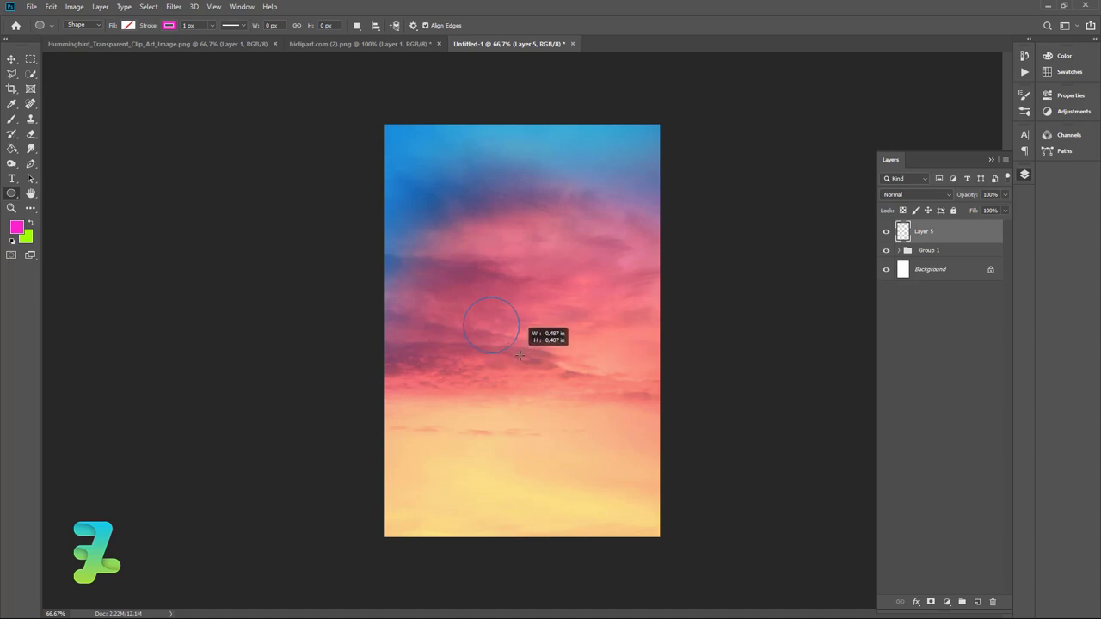
left_click_drag(516, 354, 518, 355)
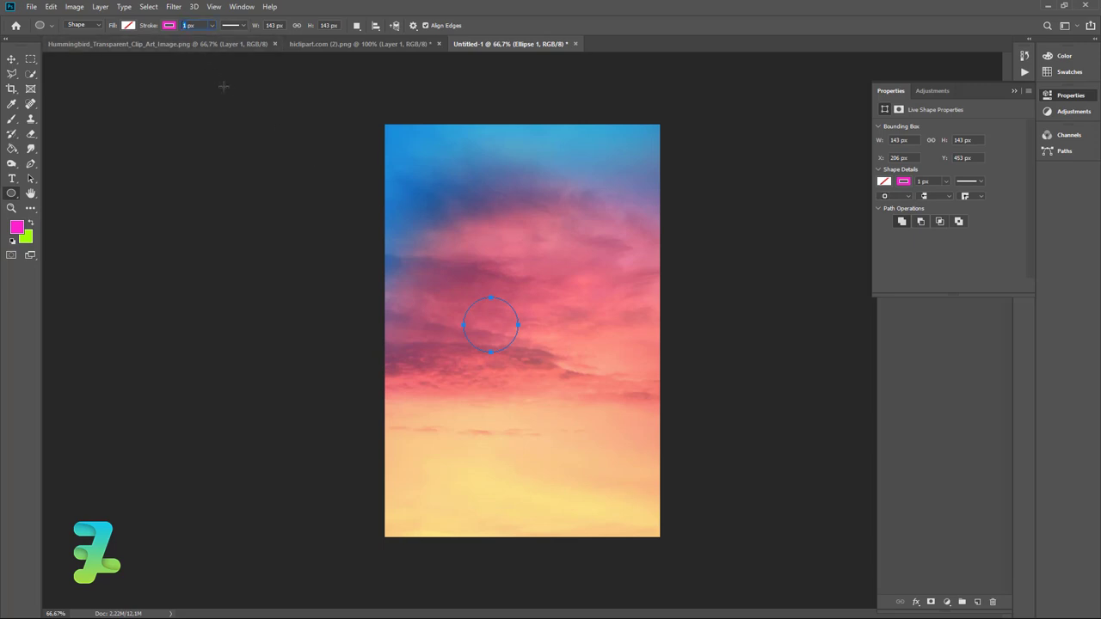
left_click(198, 25)
type("5")
Set Ellipse 1's pink stroke width to 20 px and return to the Move tool.
key("Return")
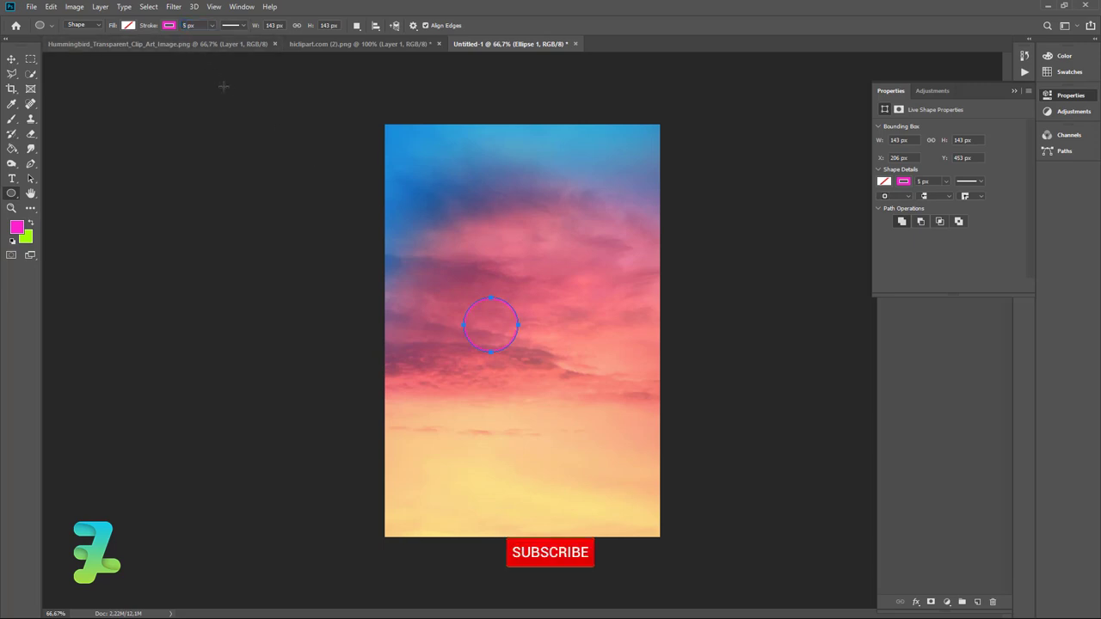
key("ctrl+z")
key("ctrl+z")
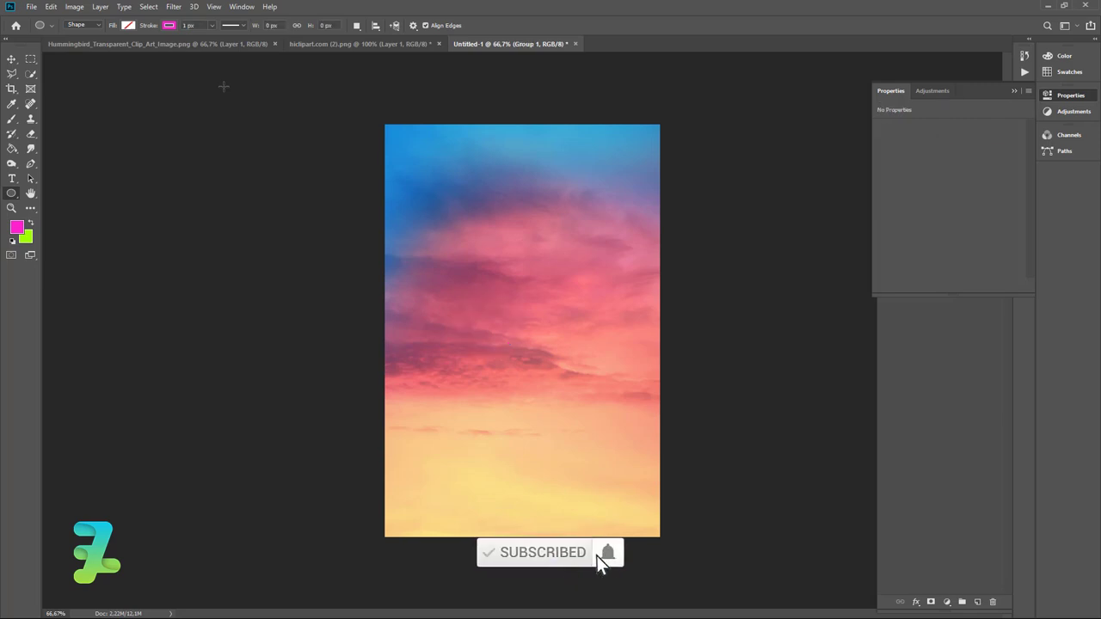
key("ctrl+shift+z")
key("ctrl+shift+z")
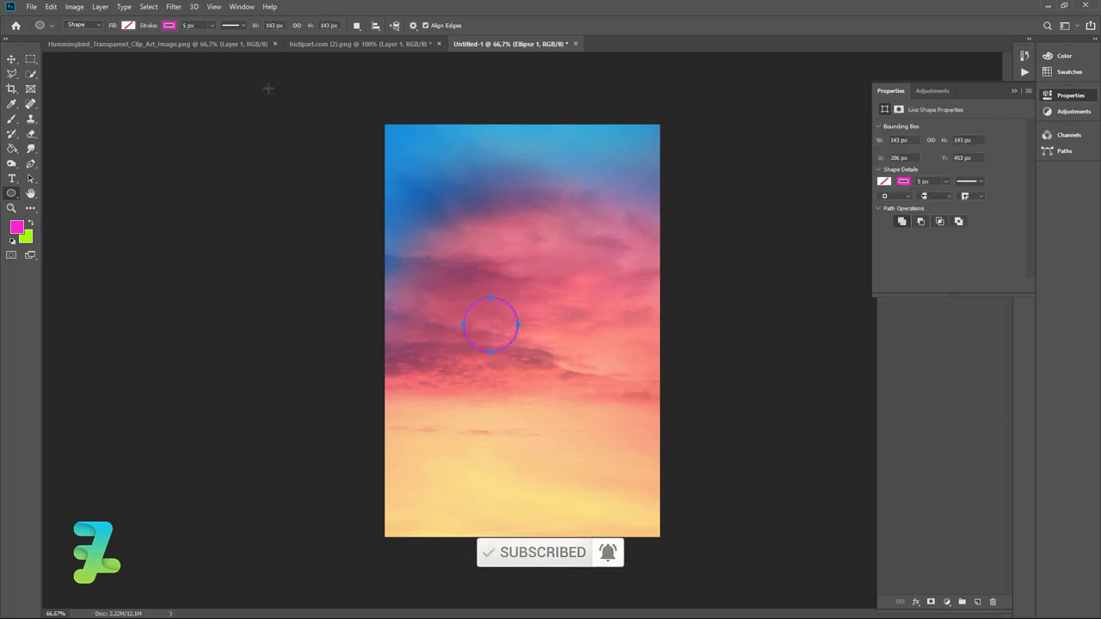
left_click(181, 26)
type("20")
key("Return")
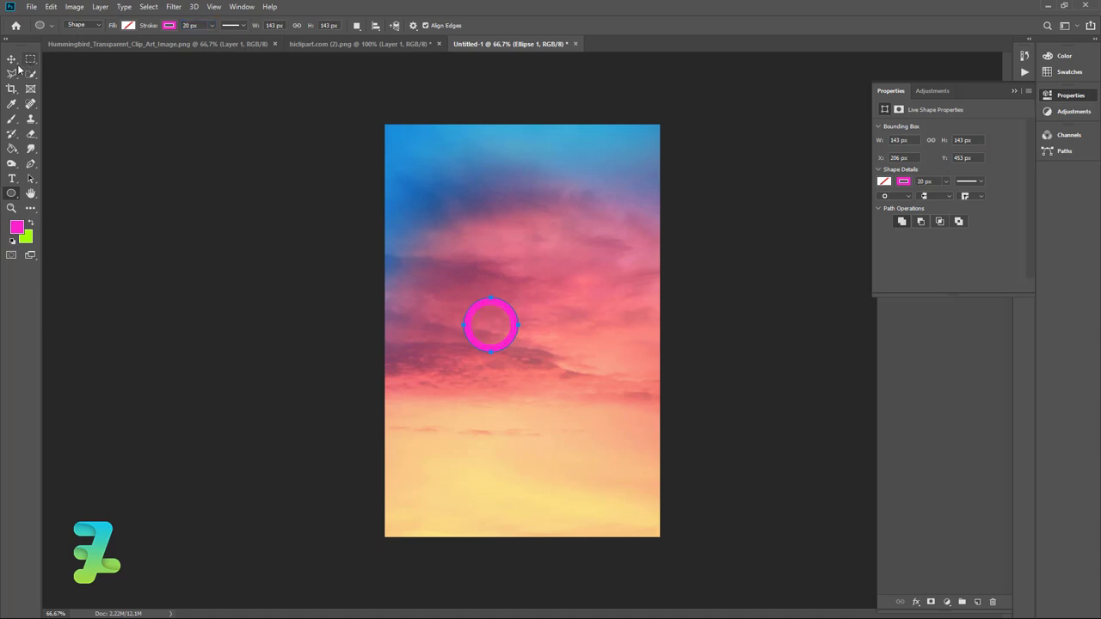
left_click(12, 59)
left_click(1005, 91)
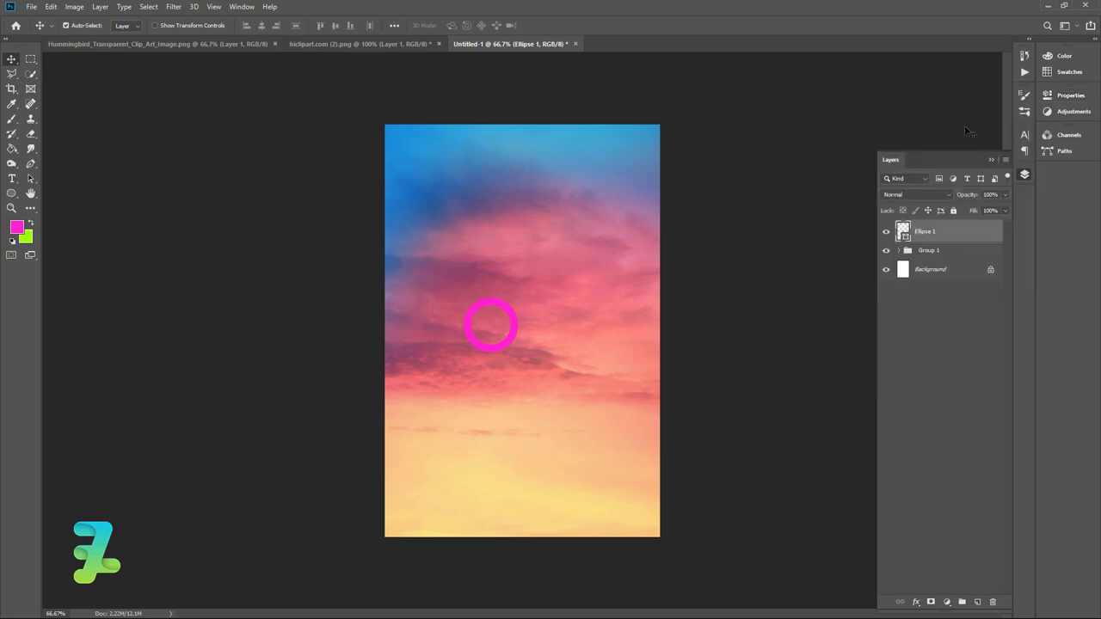
Mask the Ellipse 1 ring so only its upper arc remains visible.
key("ctrl+plus")
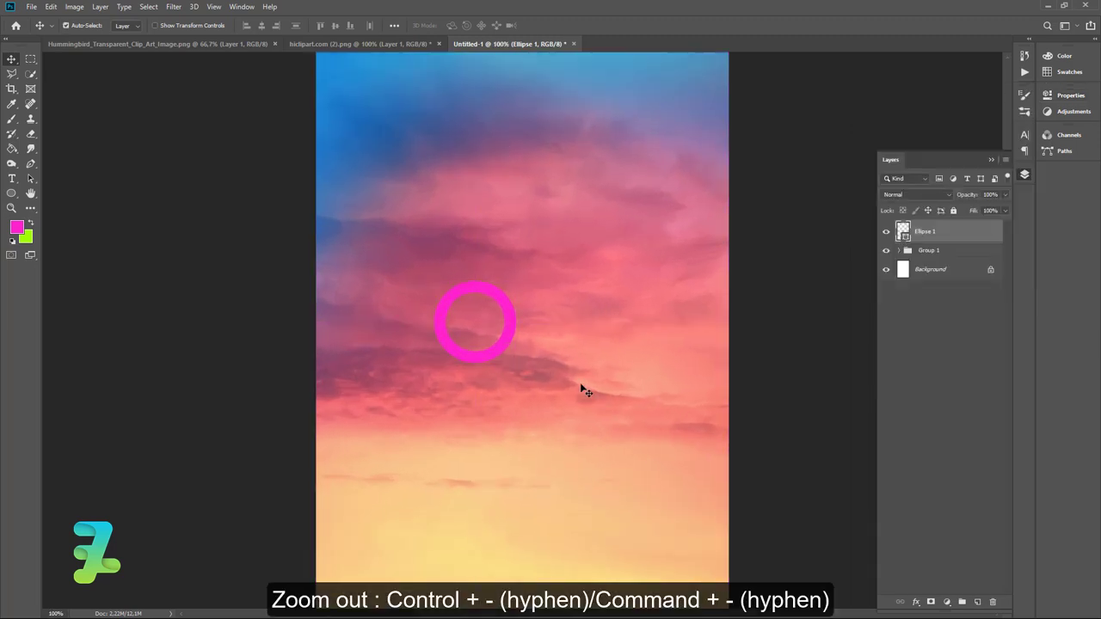
left_click(29, 59)
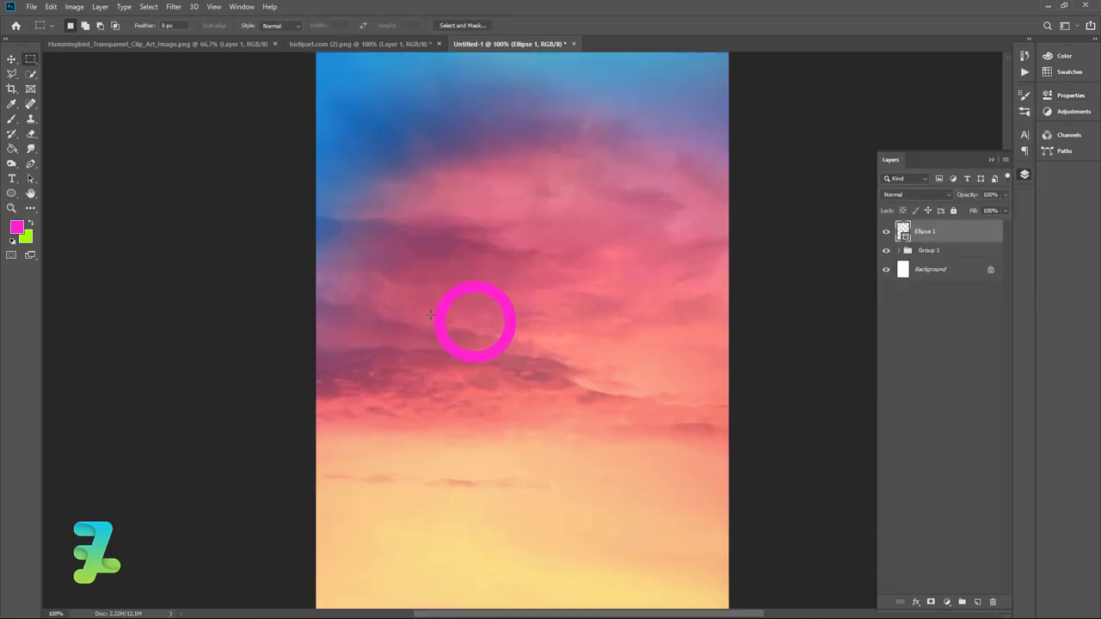
left_click_drag(431, 313, 519, 371)
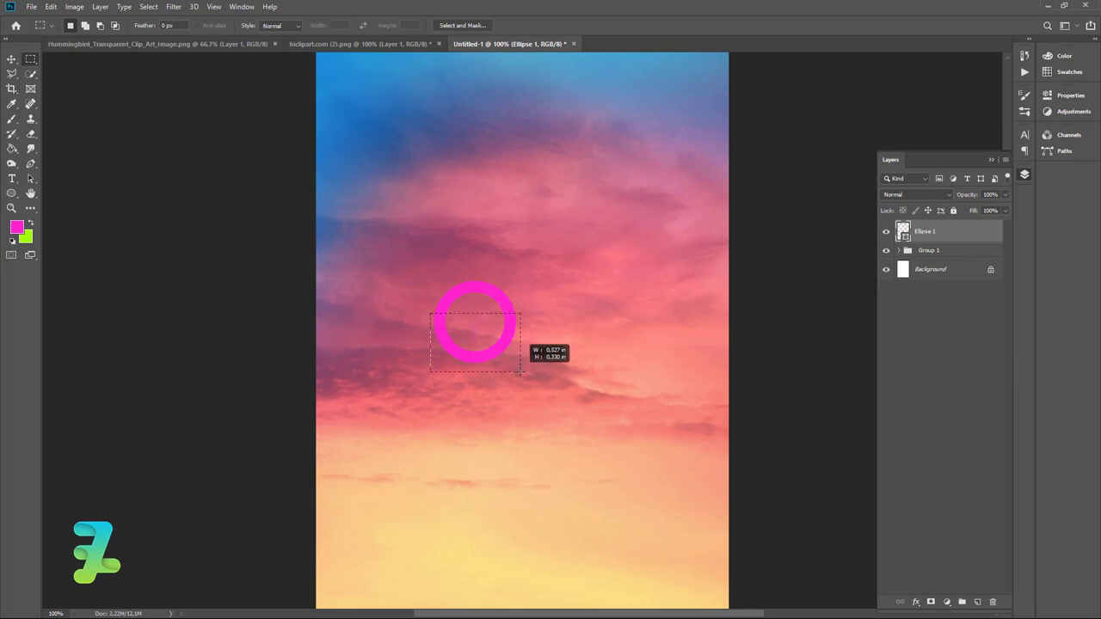
left_click(934, 602)
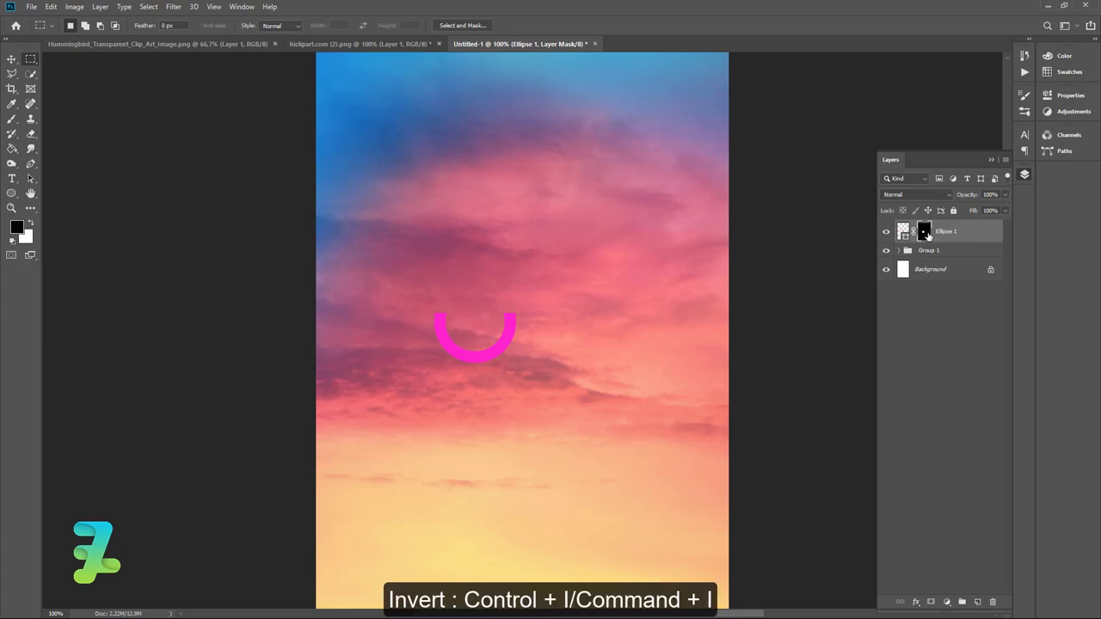
key("ctrl+i")
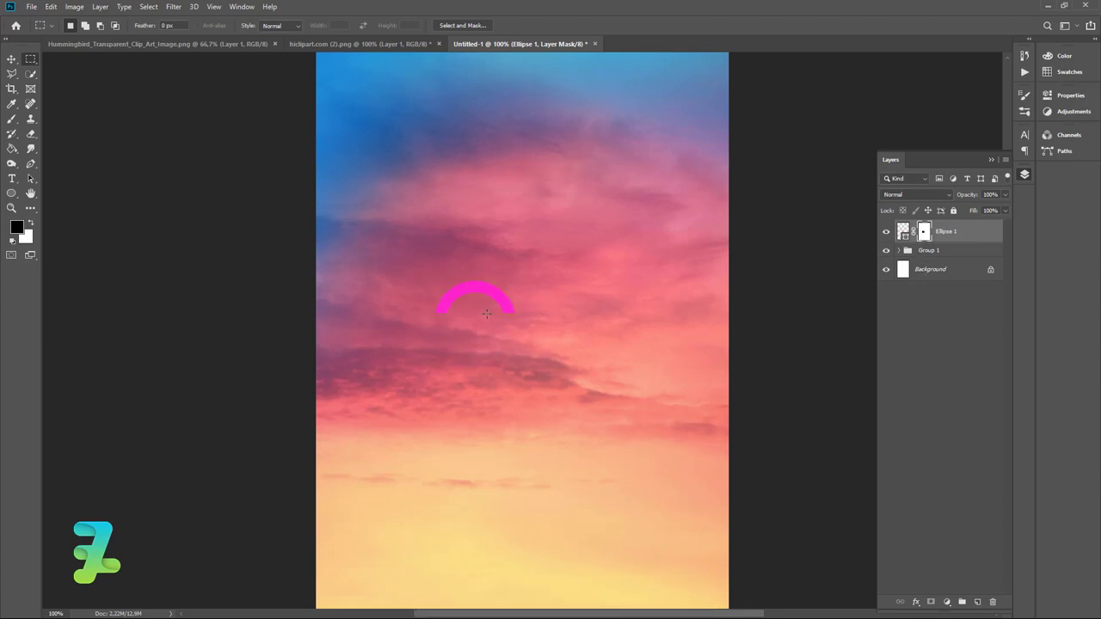
scroll(293, 189, "down", 1)
Move the pink arc down toward the horizon.
left_click(11, 58)
left_click_drag(508, 297, 572, 389)
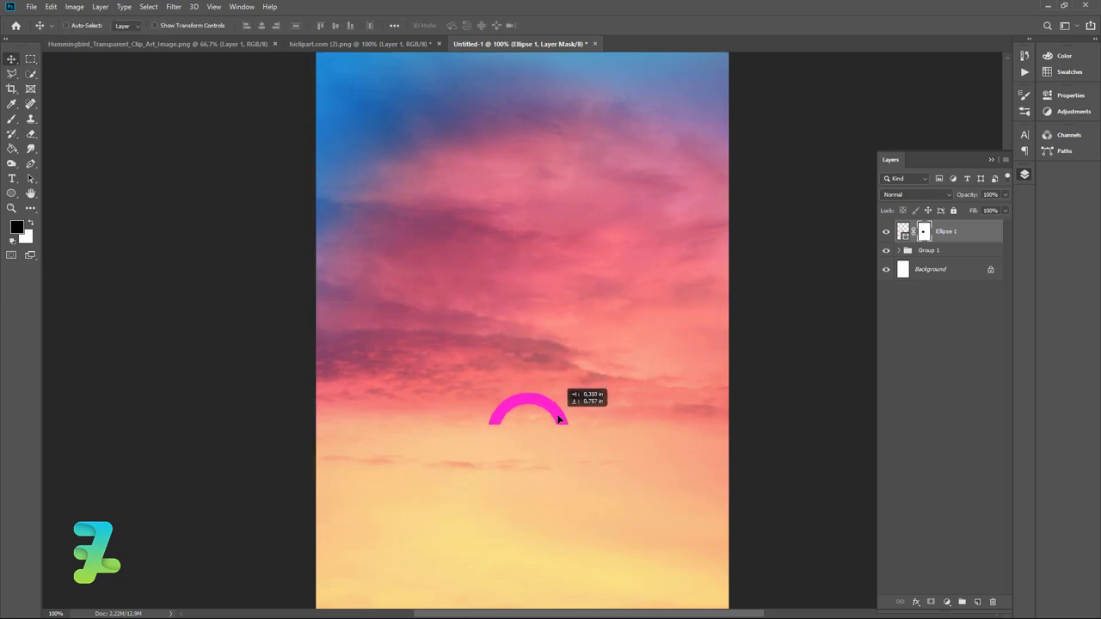
left_click_drag(571, 388, 552, 406)
scroll(555, 426, "down", 3)
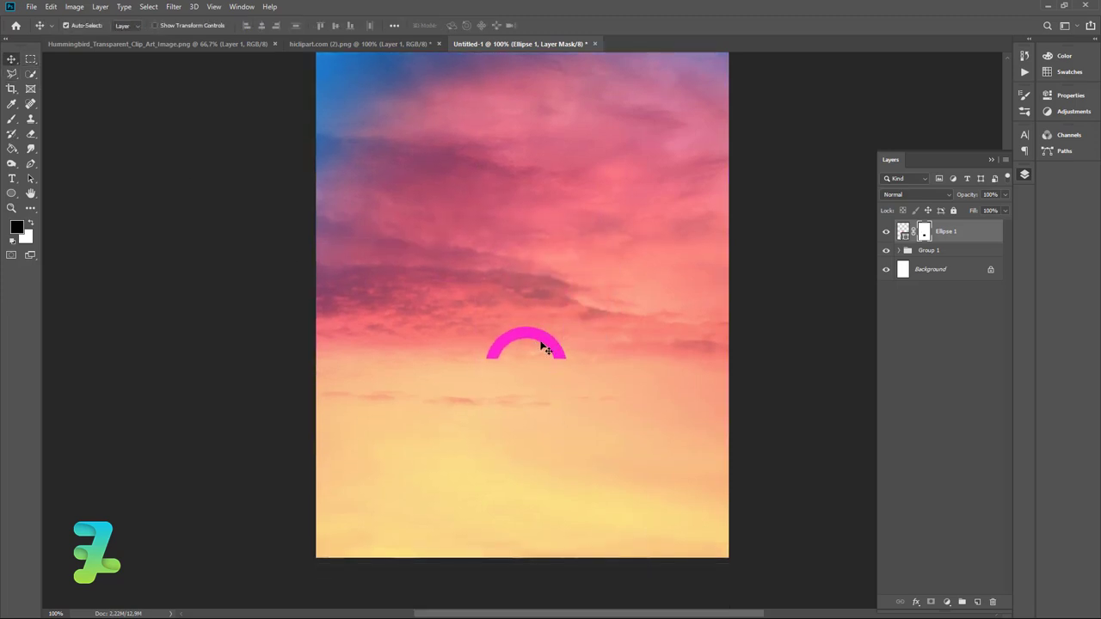
Duplicate the Ellipse 1 arc layer and place the copy below the original.
left_click(902, 231)
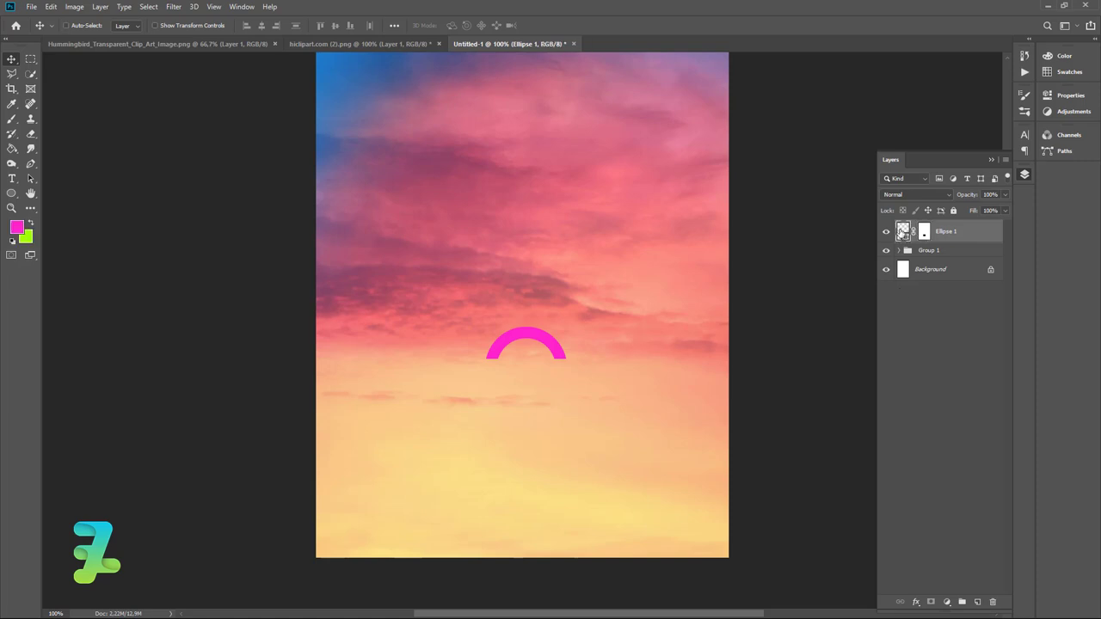
key("ctrl+j")
left_click_drag(553, 342, 559, 380)
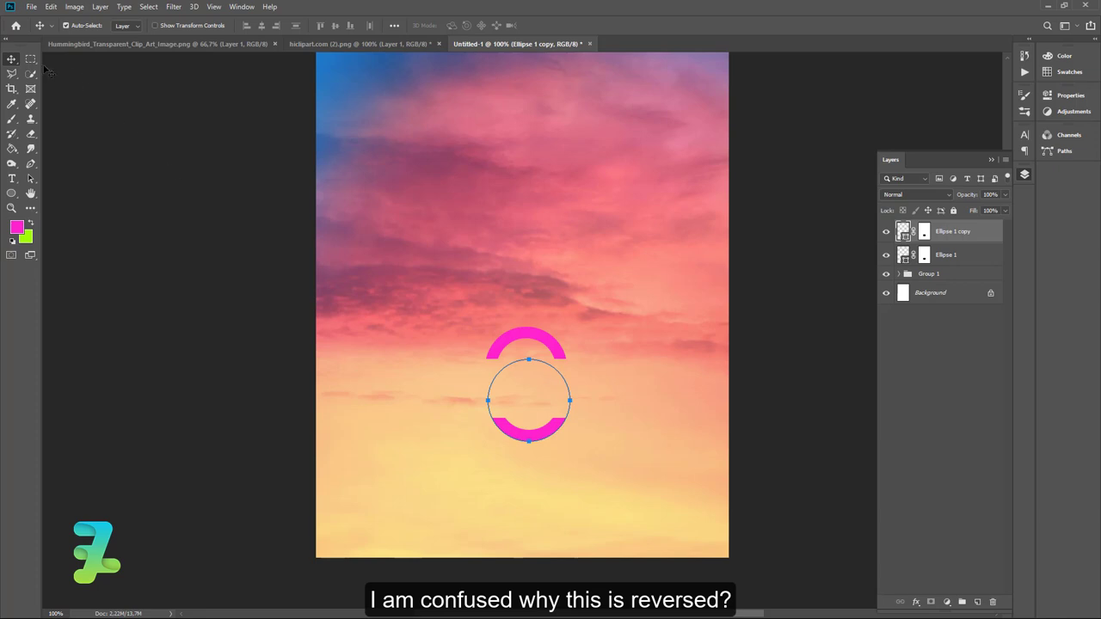
left_click_drag(543, 433, 532, 404)
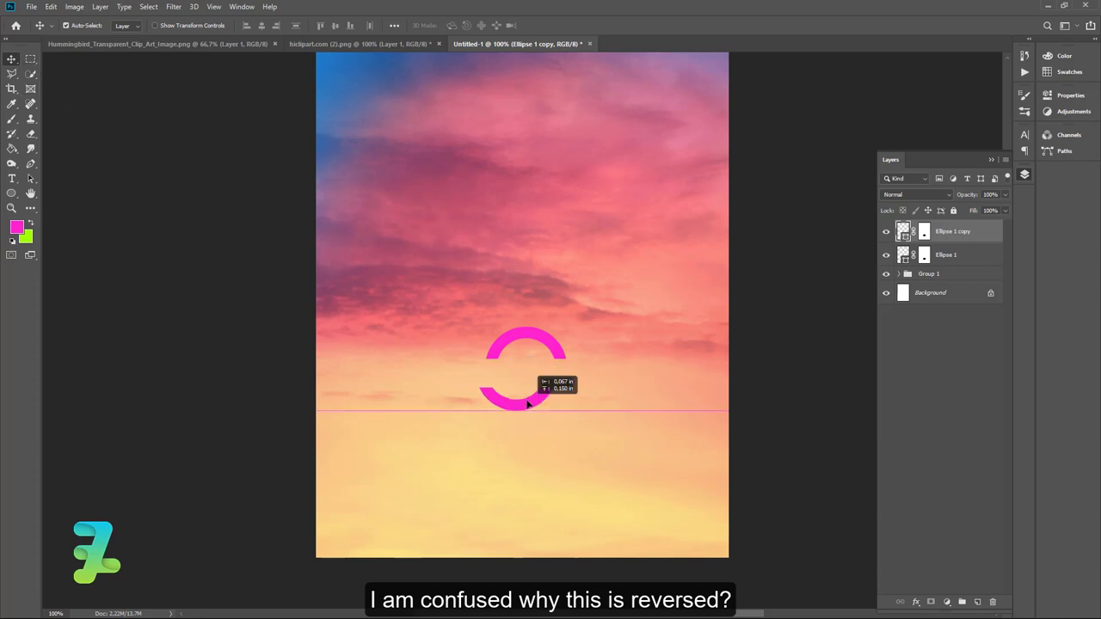
left_click(591, 417)
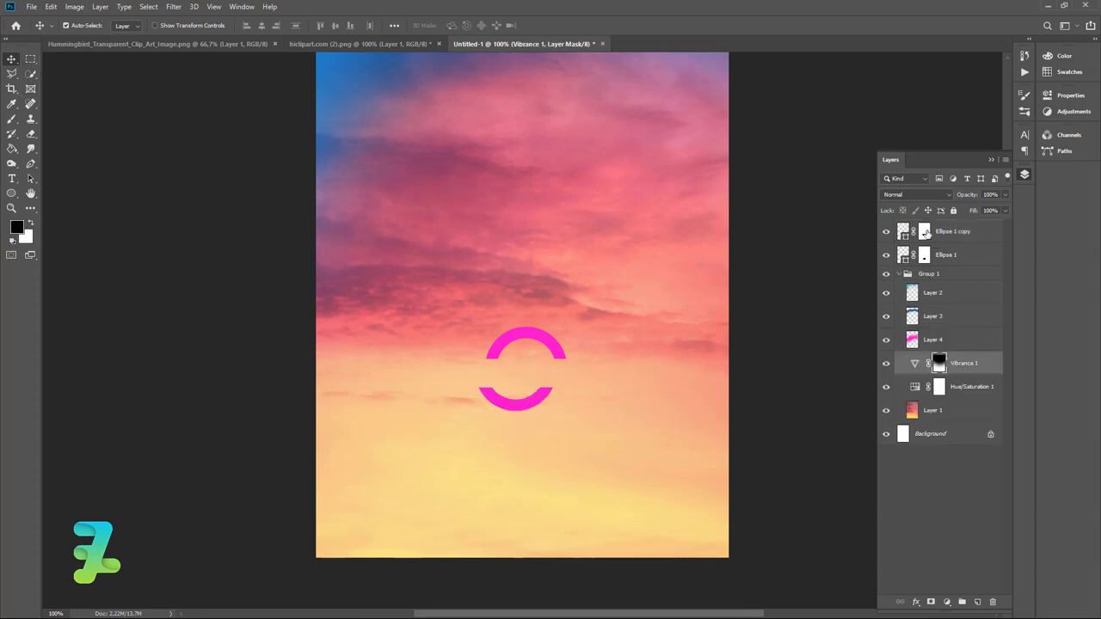
Check the Ellipse 1 copy on its own by toggling layer visibility and its mask.
left_click(925, 232)
left_click(887, 232)
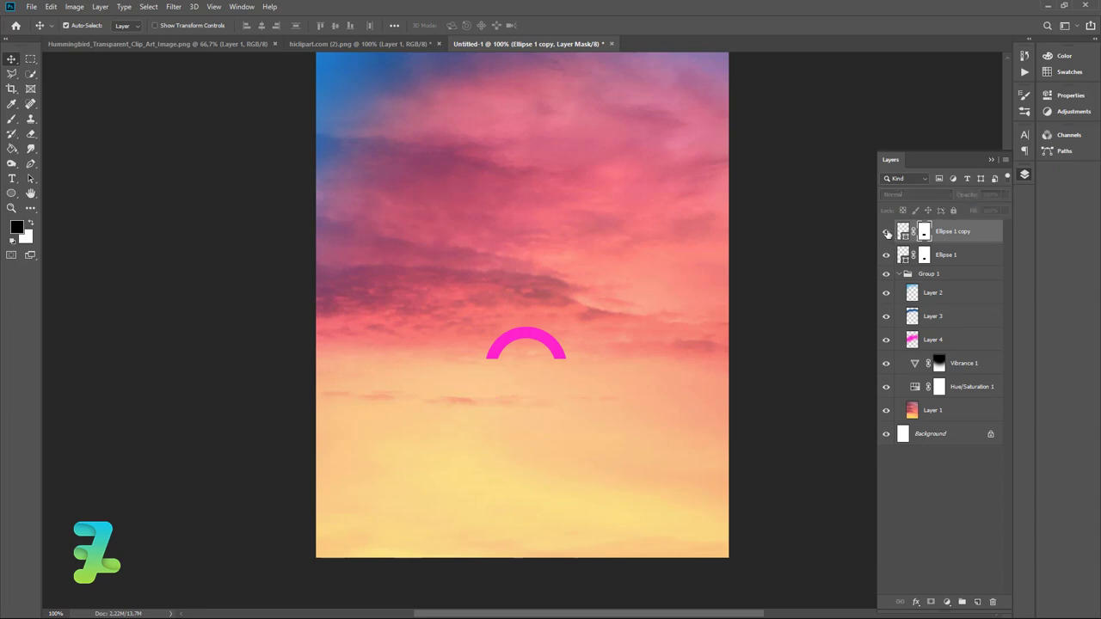
left_click(886, 233)
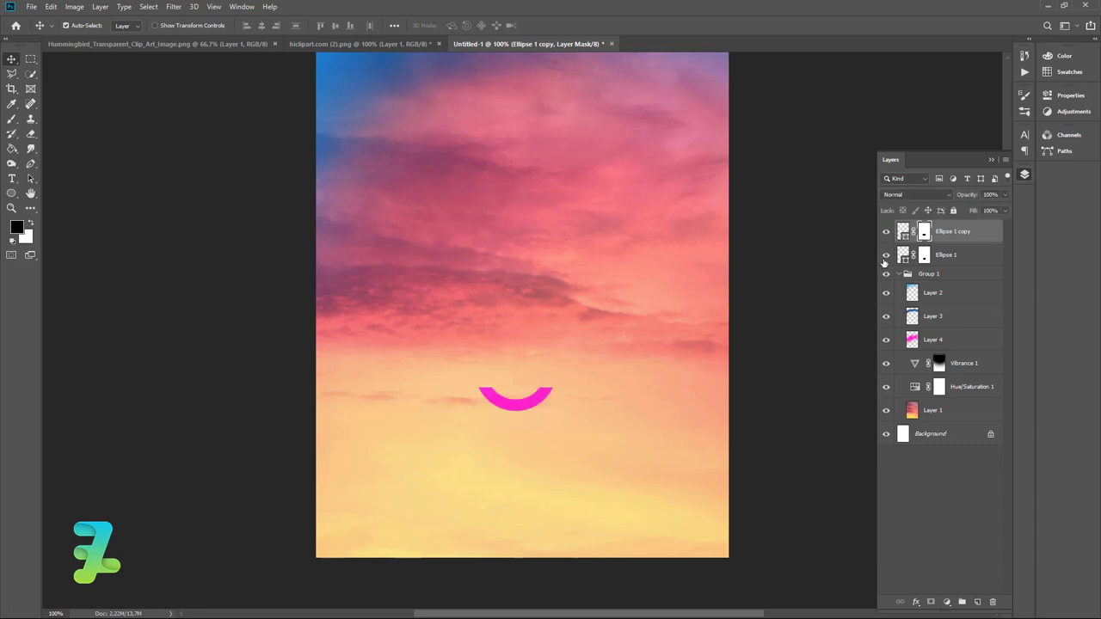
left_click(887, 255)
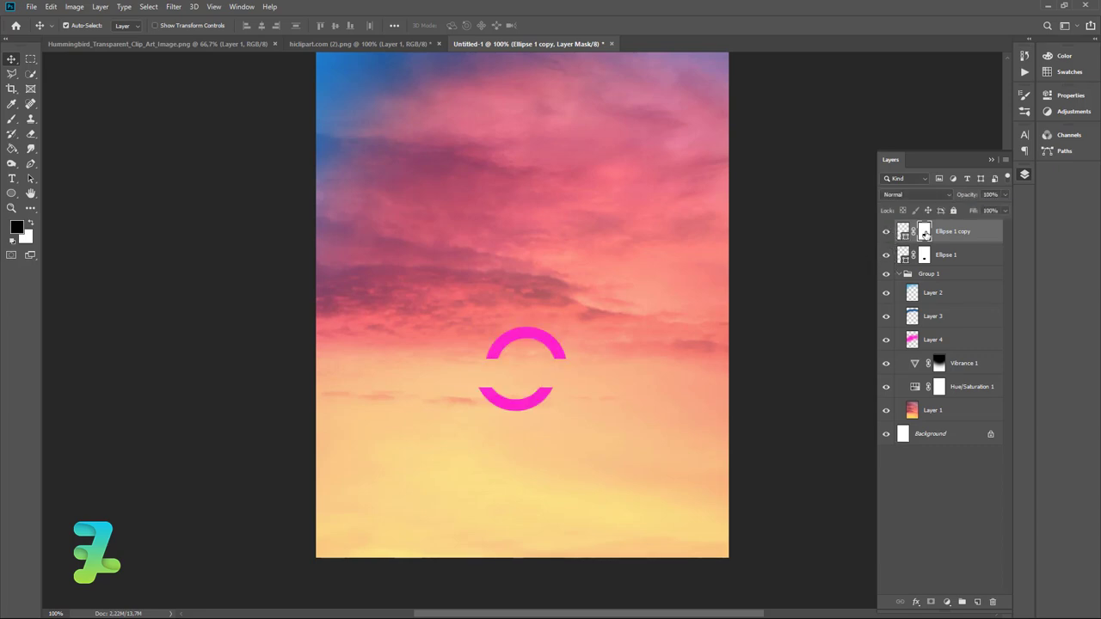
key("ctrl+i")
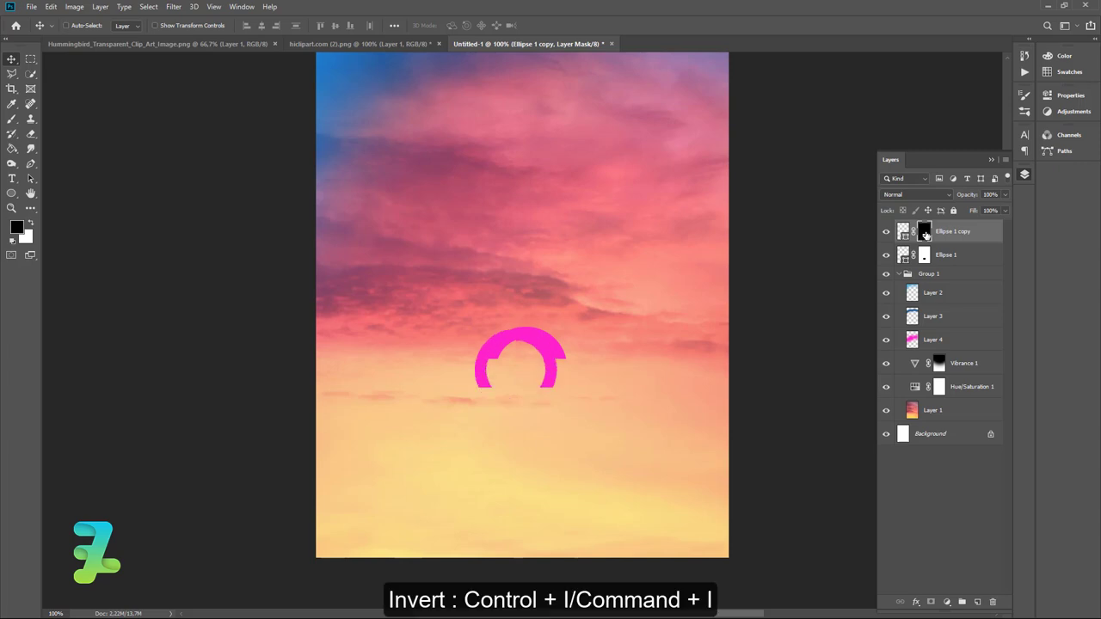
key("ctrl+i")
Flip the copy's ring vertically and position it just below the original arc.
left_click(51, 7)
mouse_move(112, 269)
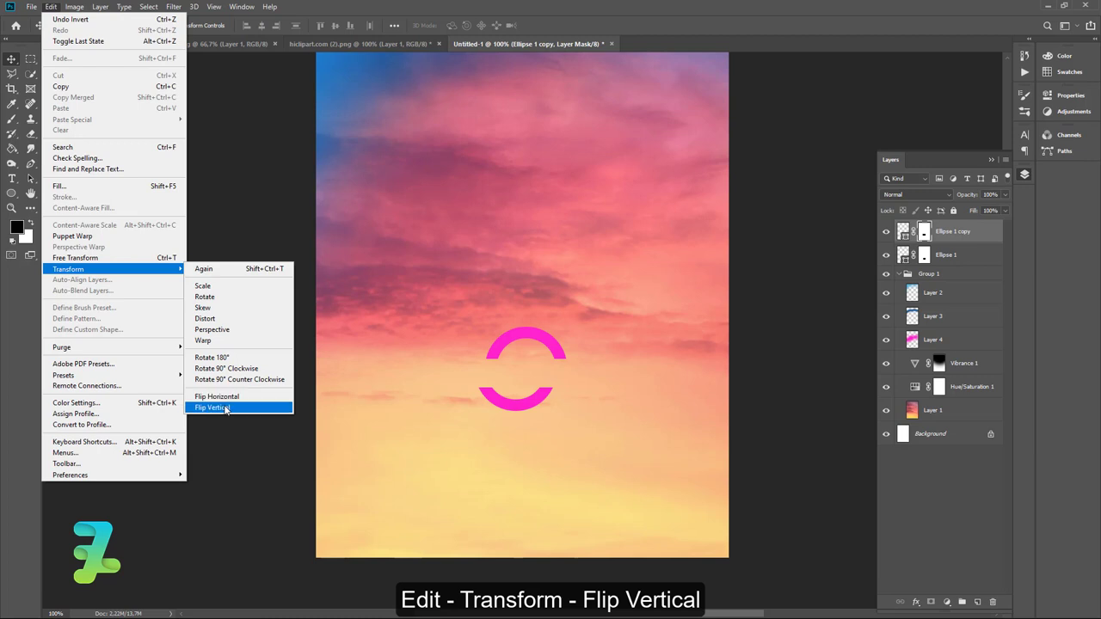
left_click(215, 407)
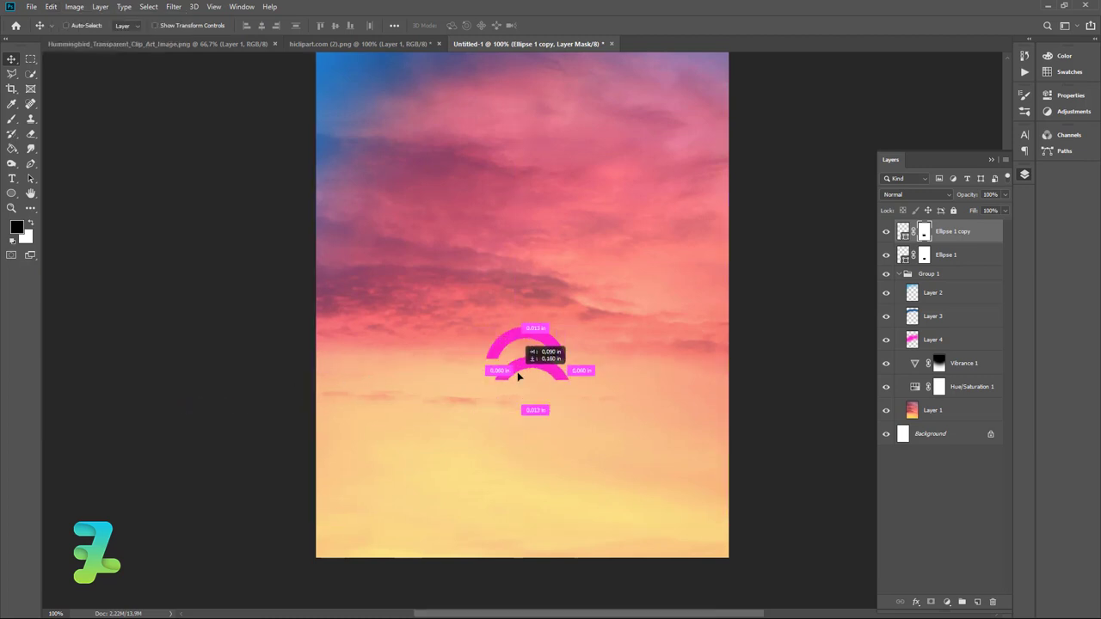
left_click_drag(491, 351, 493, 380)
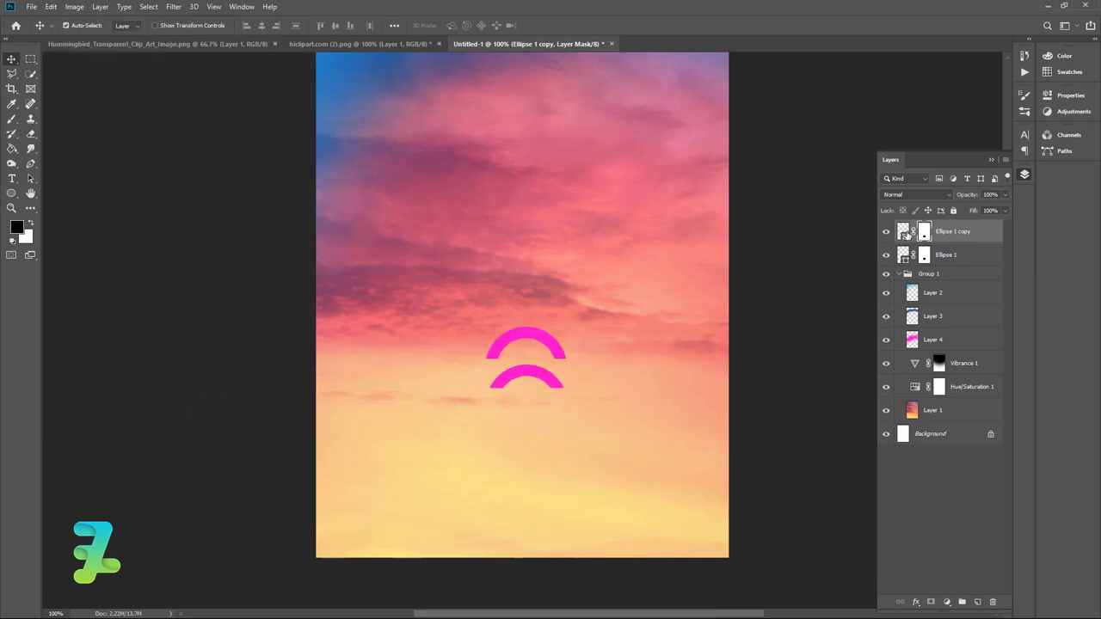
left_click(904, 232)
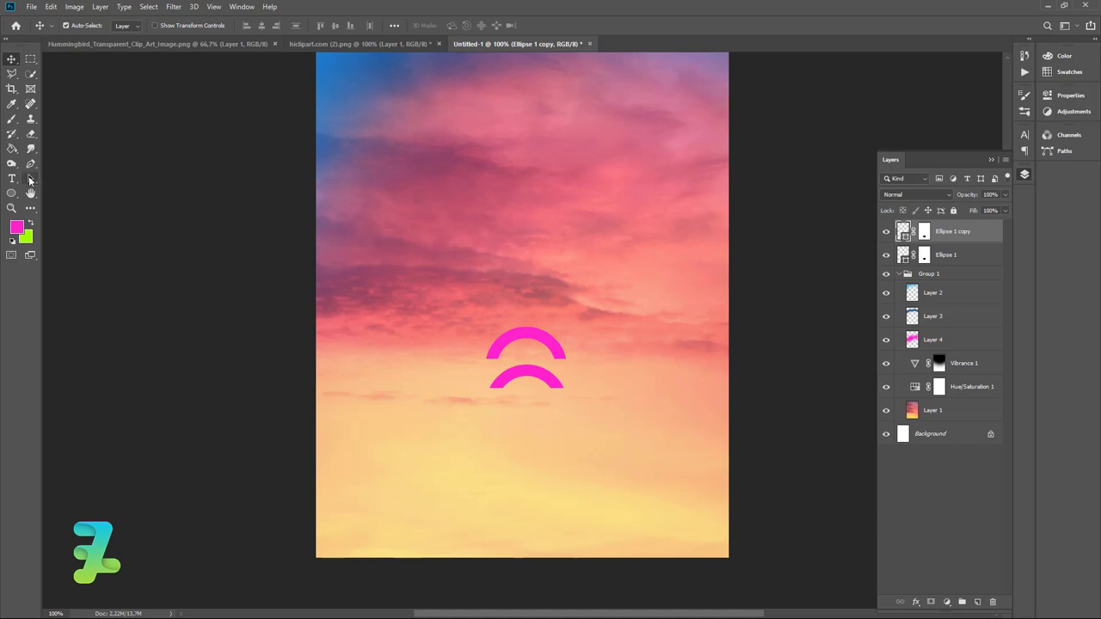
Set the lower arc's ellipse stroke width to 10 px.
left_click(11, 193)
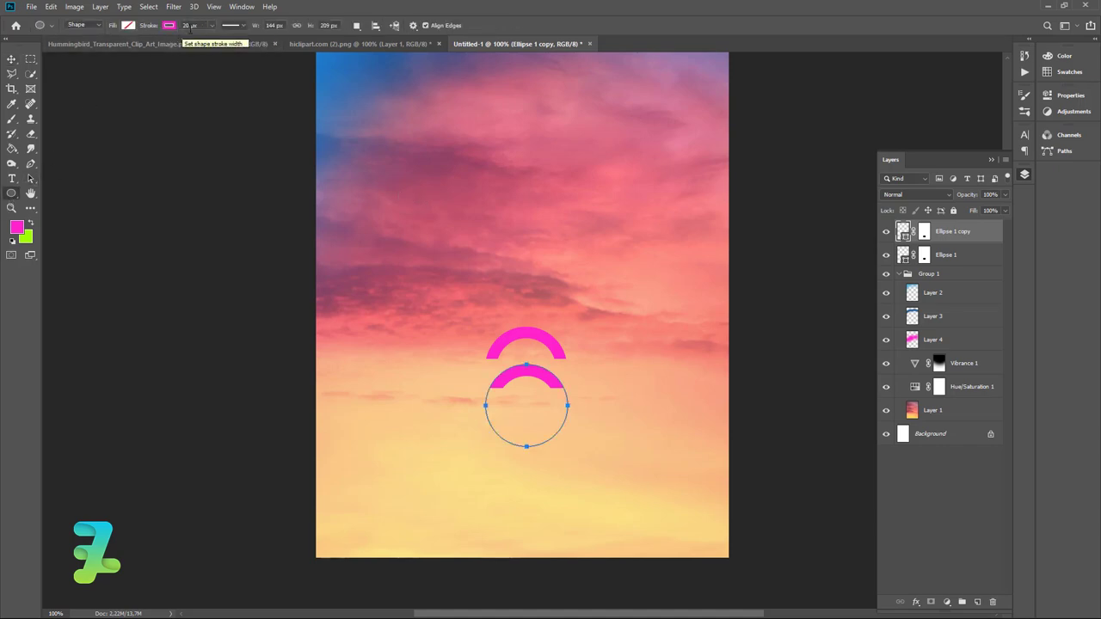
left_click(186, 25)
type("10")
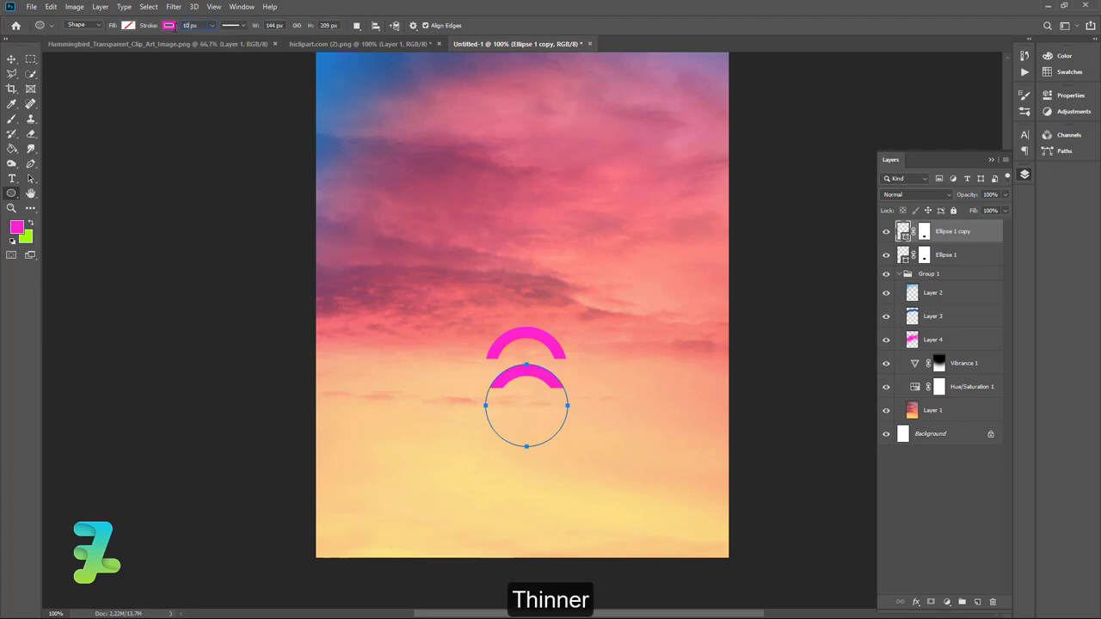
key("Return")
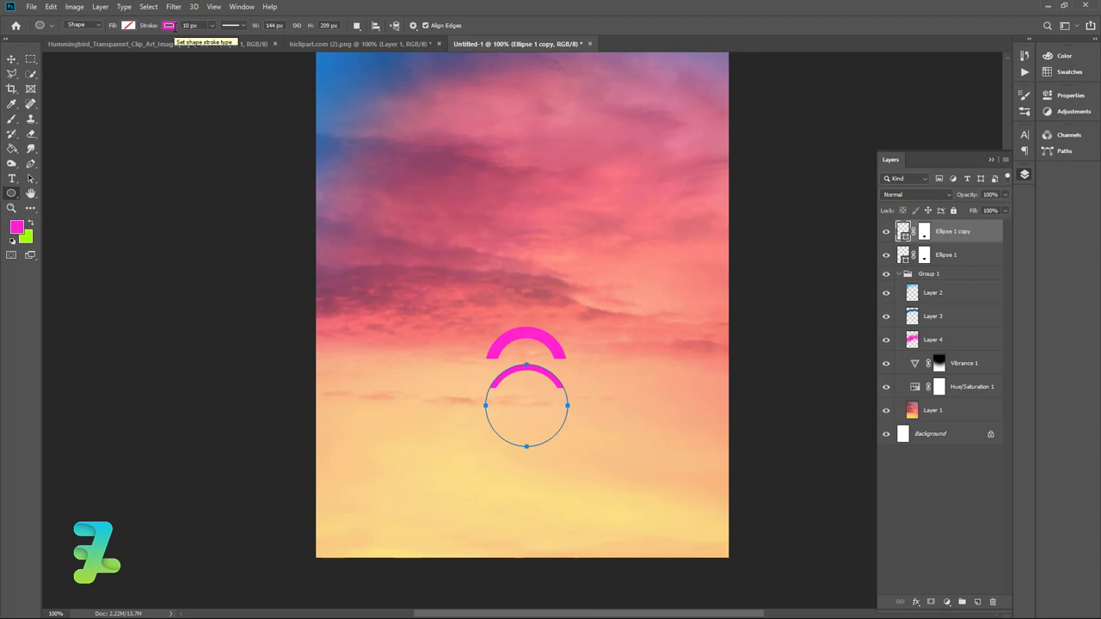
Move the thin arc up and scale it to about 76%, nested under the thick arc.
key("ctrl+plus")
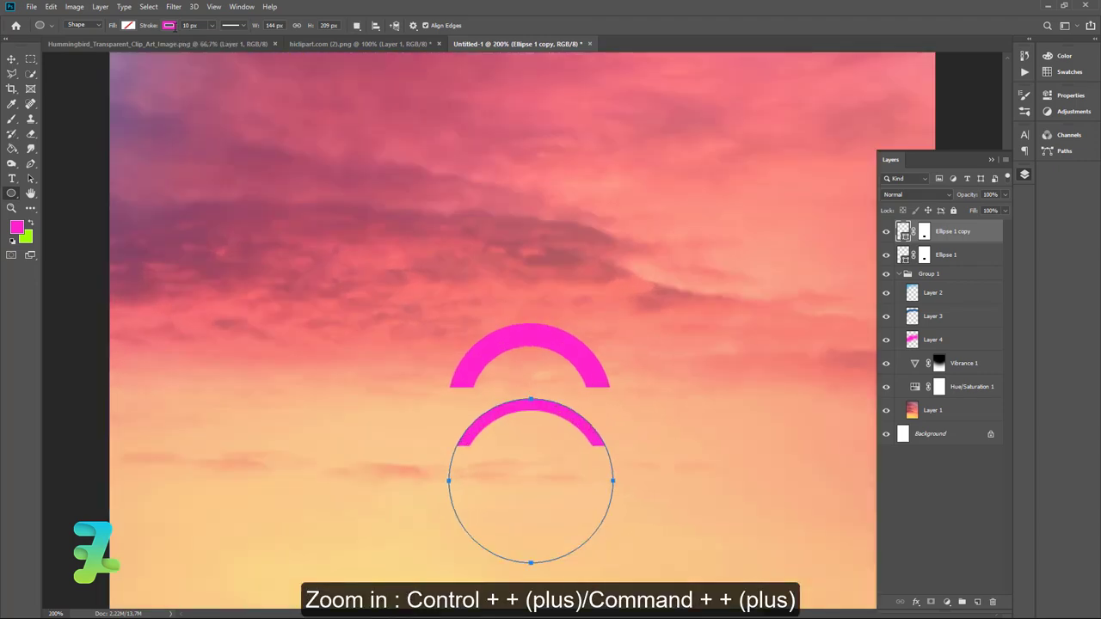
left_click(13, 58)
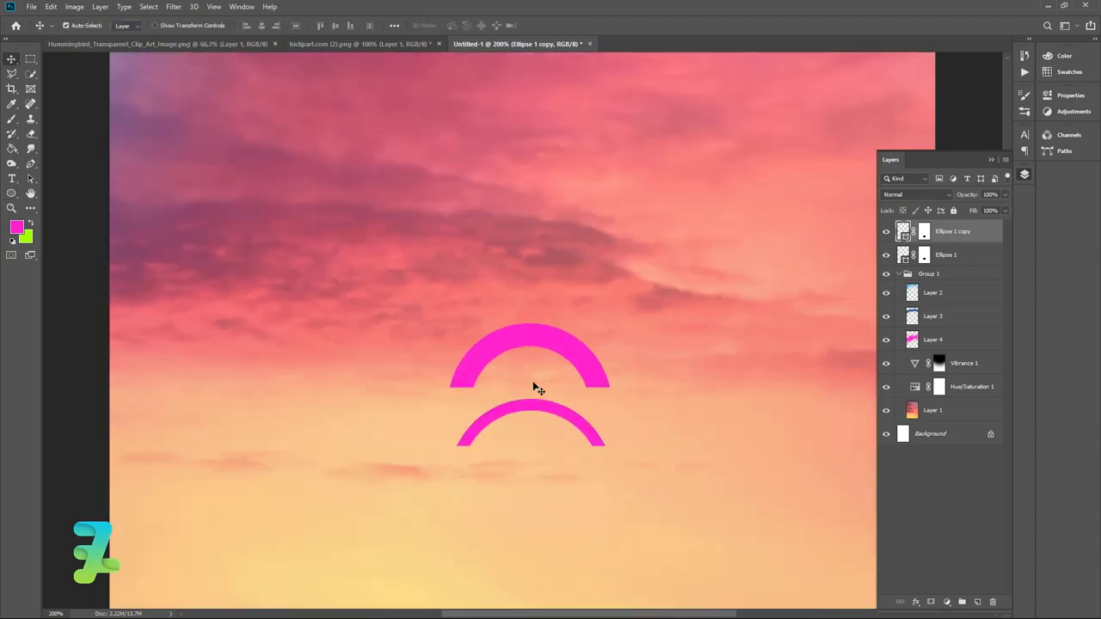
left_click_drag(541, 410, 534, 366)
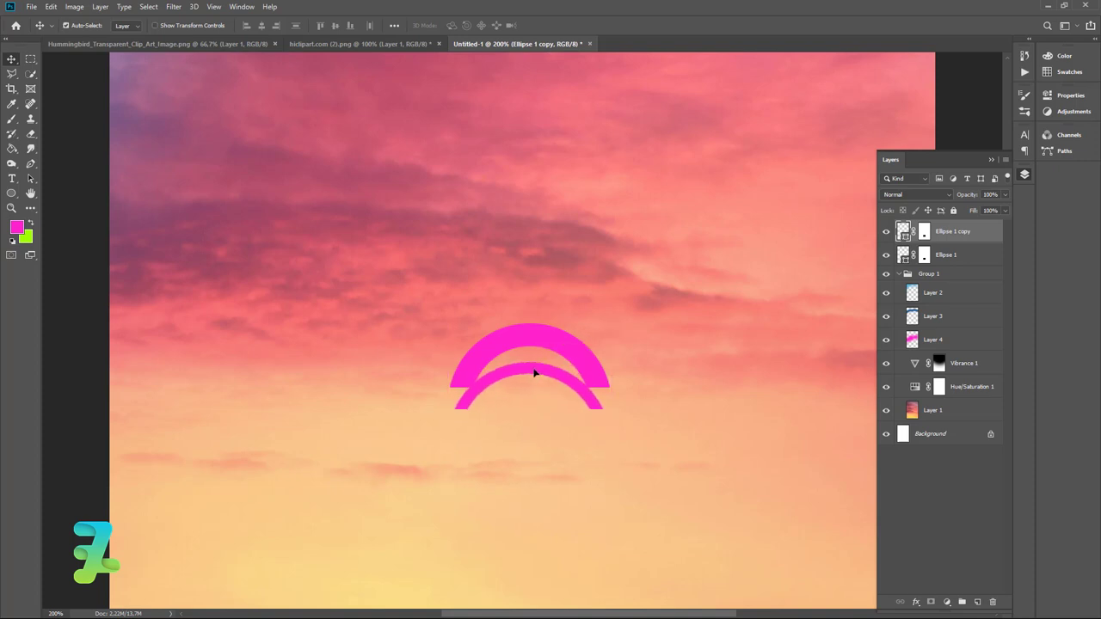
key("ctrl+t")
mouse_move(608, 364)
left_mouse_down()
mouse_move(575, 382)
mouse_move(557, 362)
mouse_move(588, 360)
mouse_move(554, 364)
left_mouse_up()
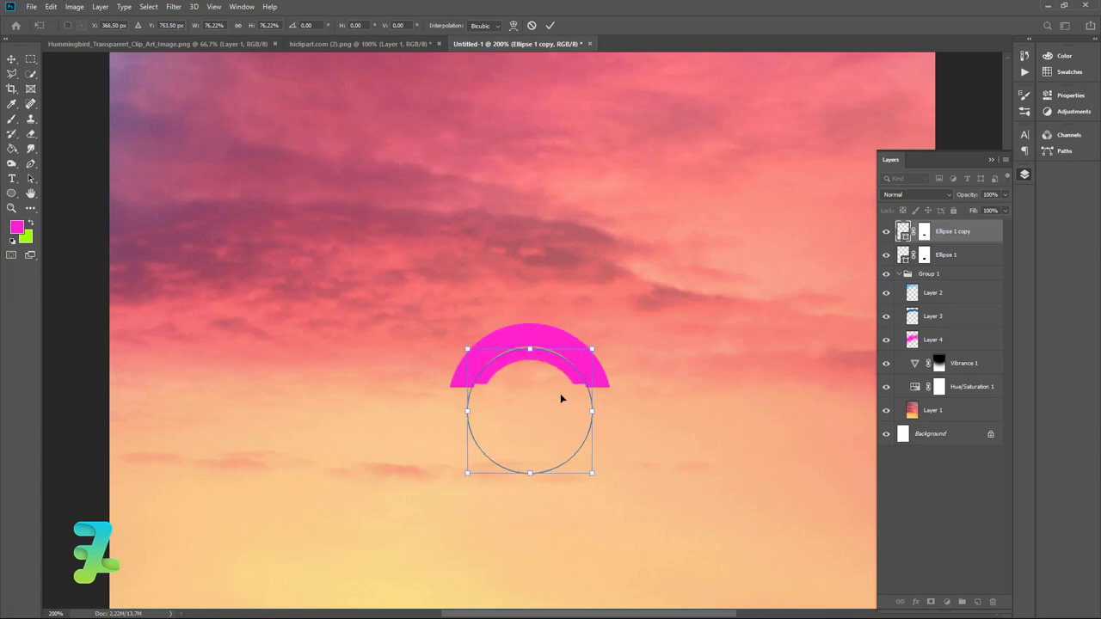
key("Up")
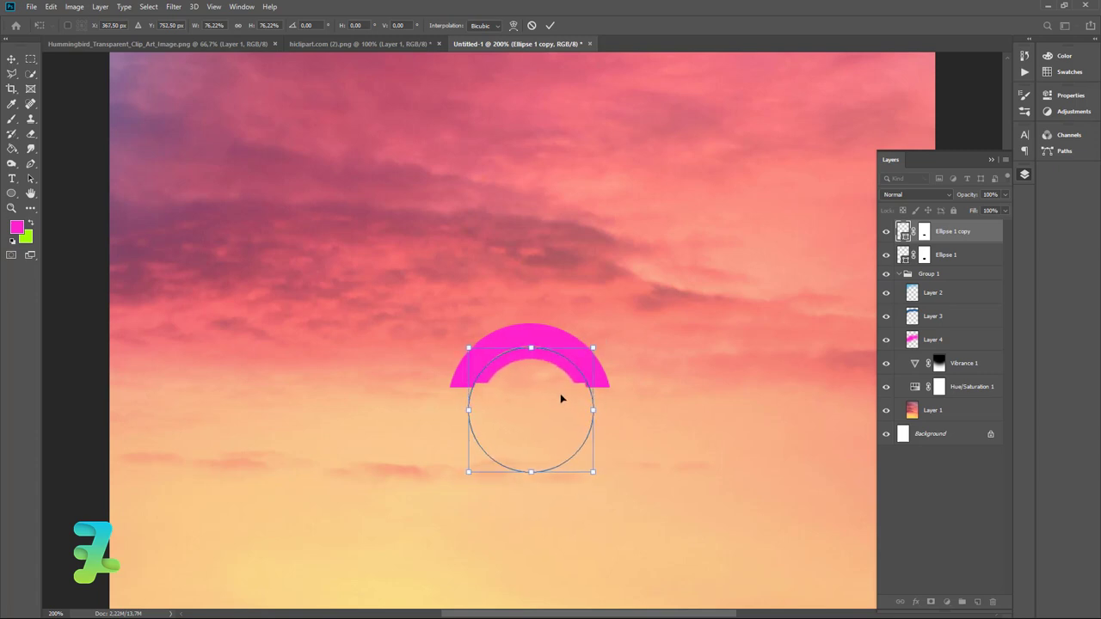
key("Up")
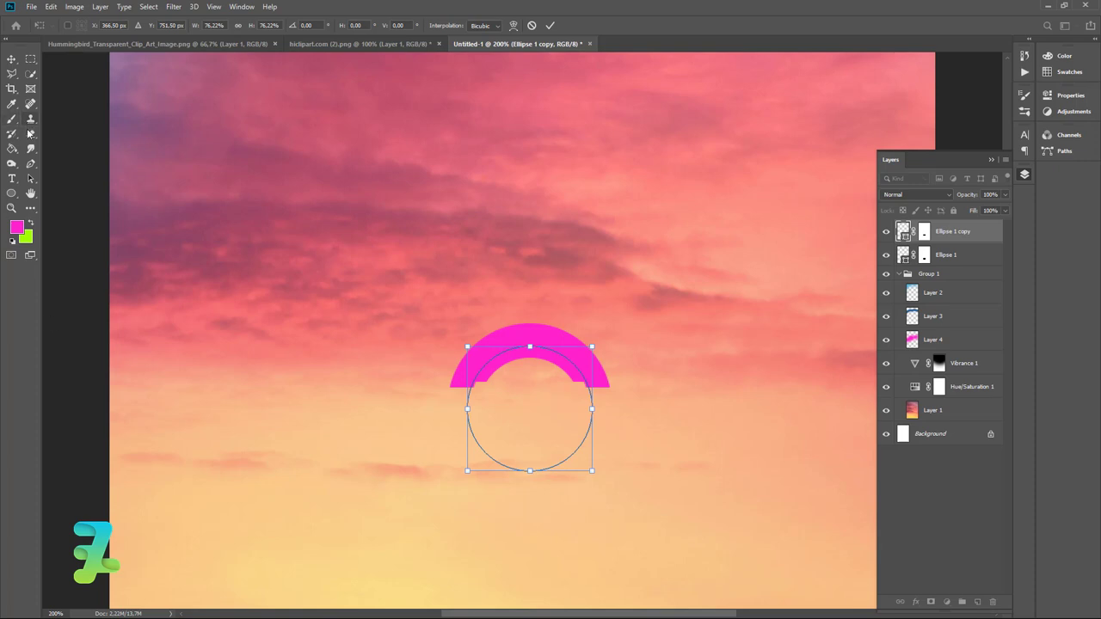
Commit the resize and make the inner arc's stroke yellow.
left_click(16, 192)
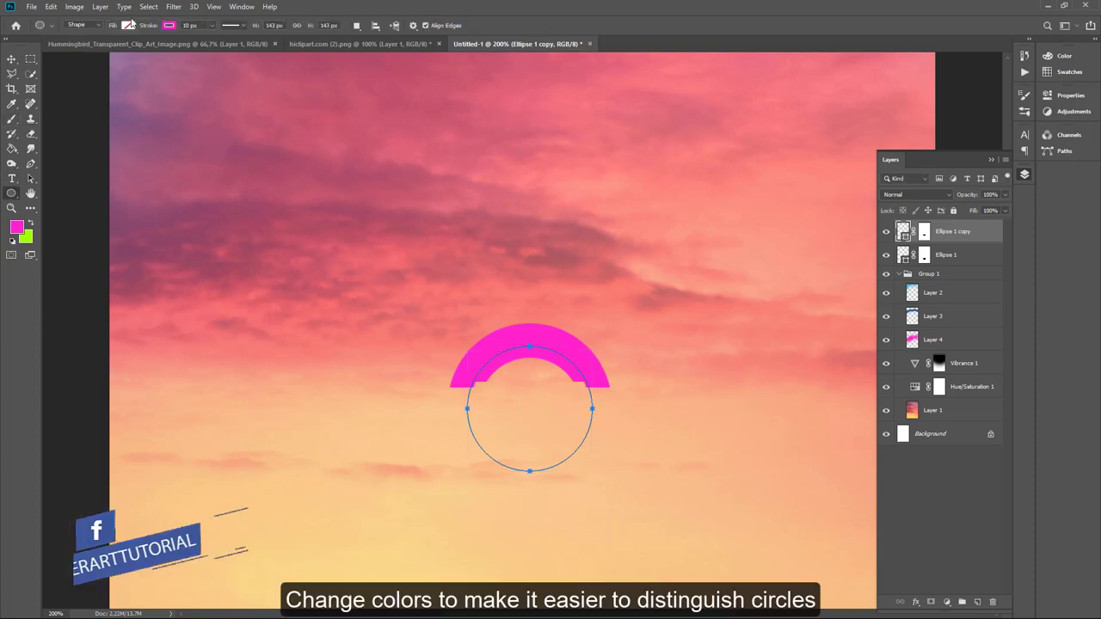
left_click(169, 25)
left_click(124, 97)
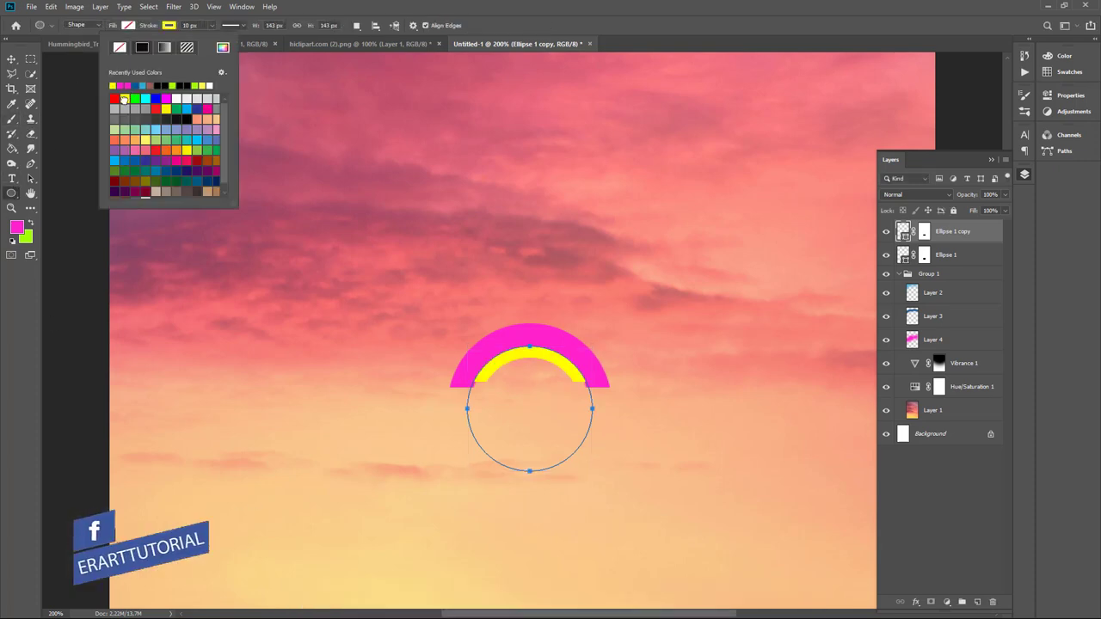
left_click(13, 58)
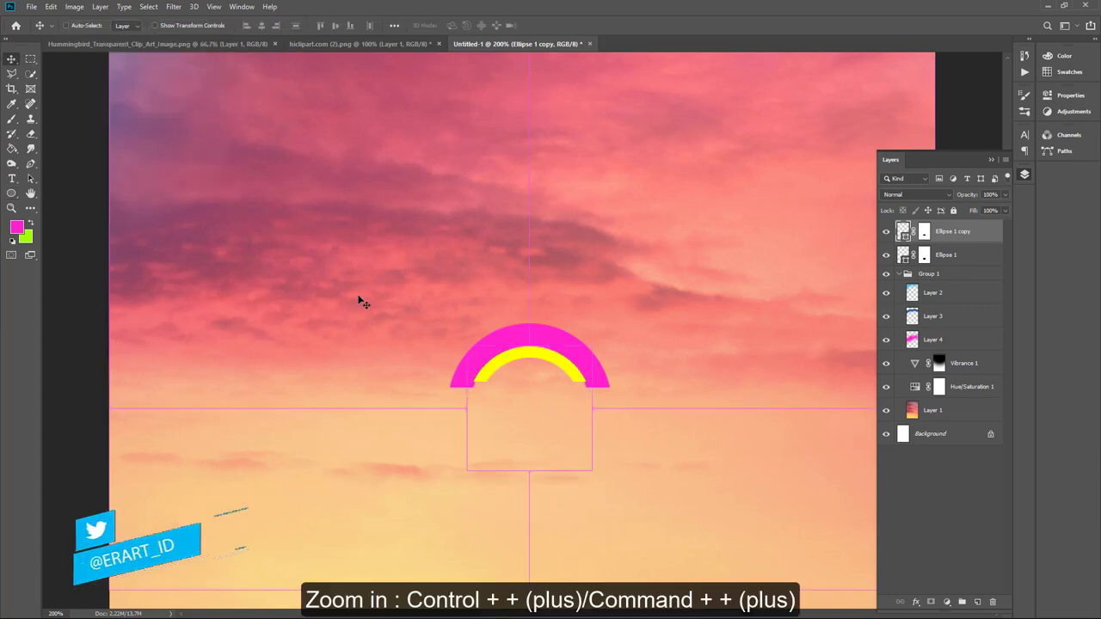
Reshape the yellow arc to about 98% width and 103% height to fit the magenta arc.
key("ctrl+plus")
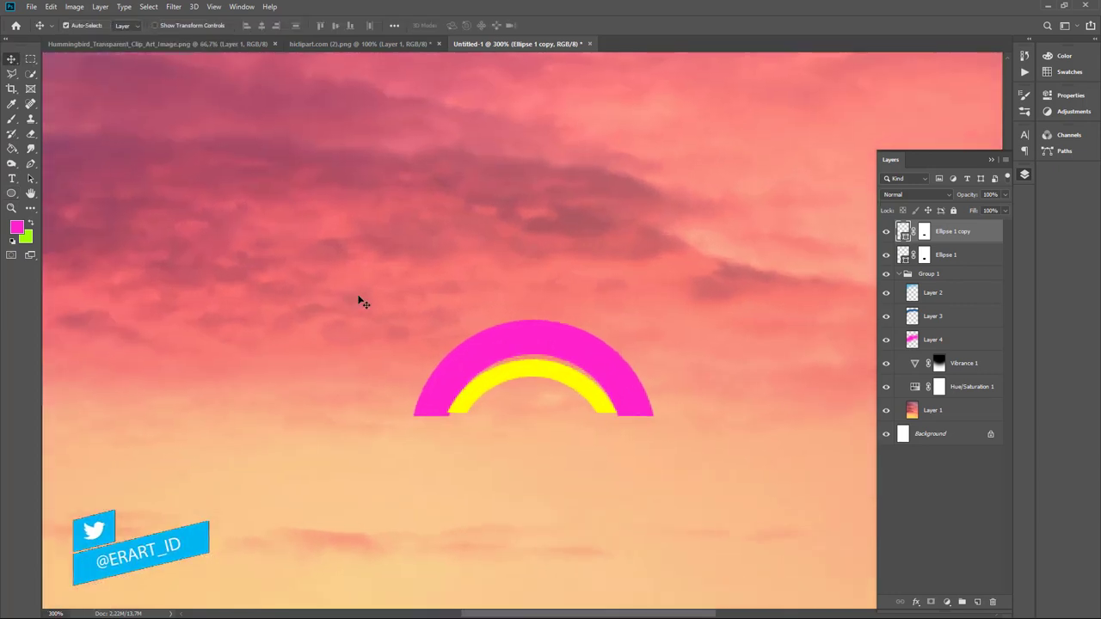
key("ctrl+t")
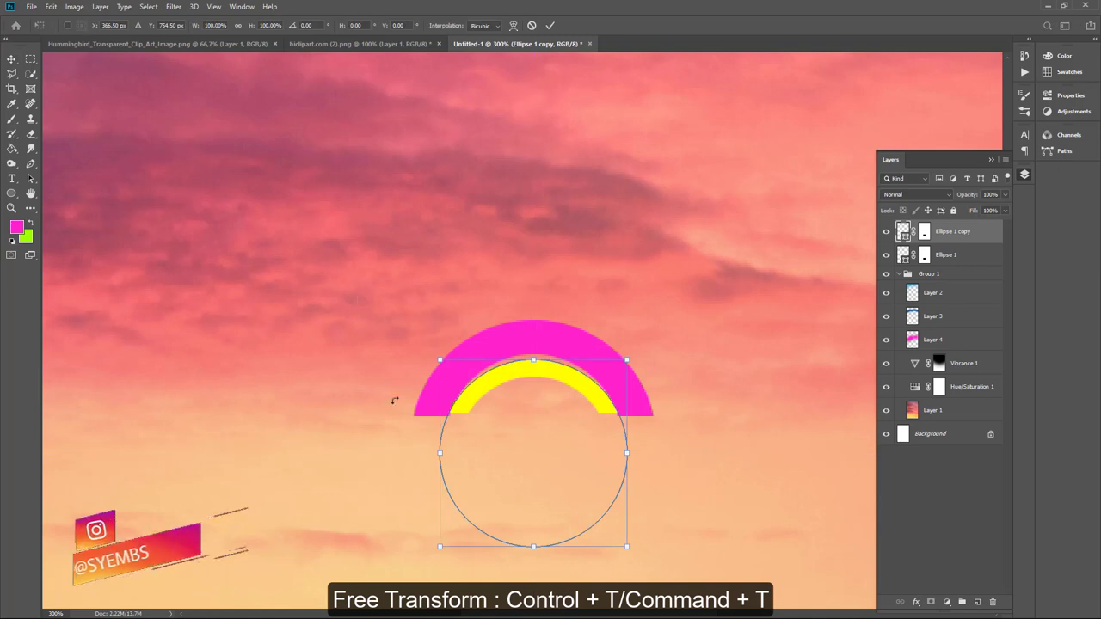
left_click_drag(439, 451, 442, 447)
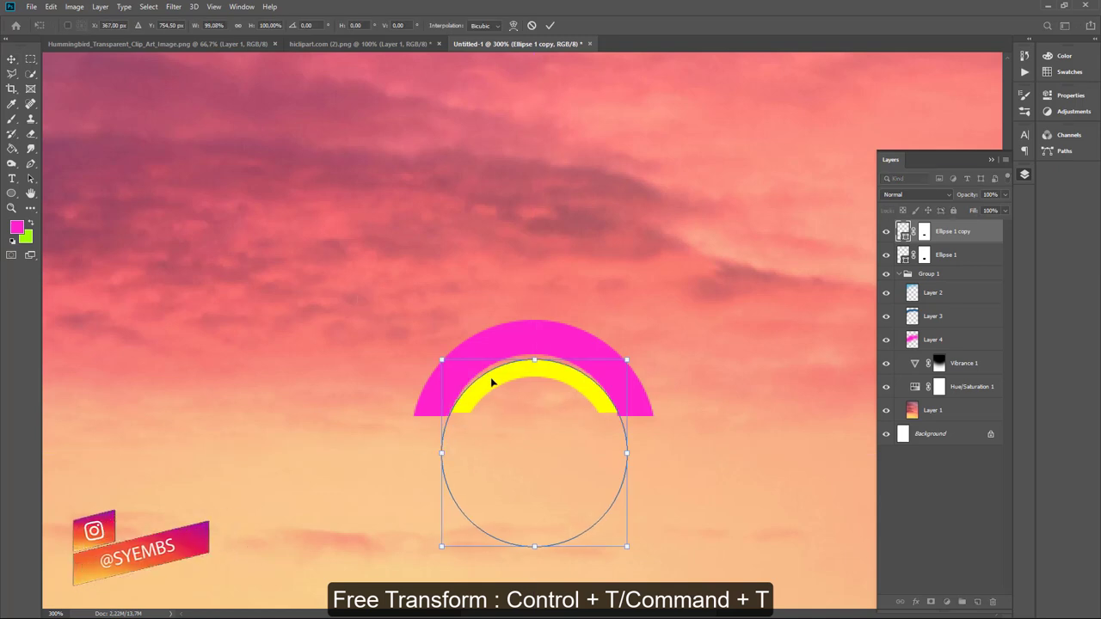
left_click_drag(534, 356, 533, 354)
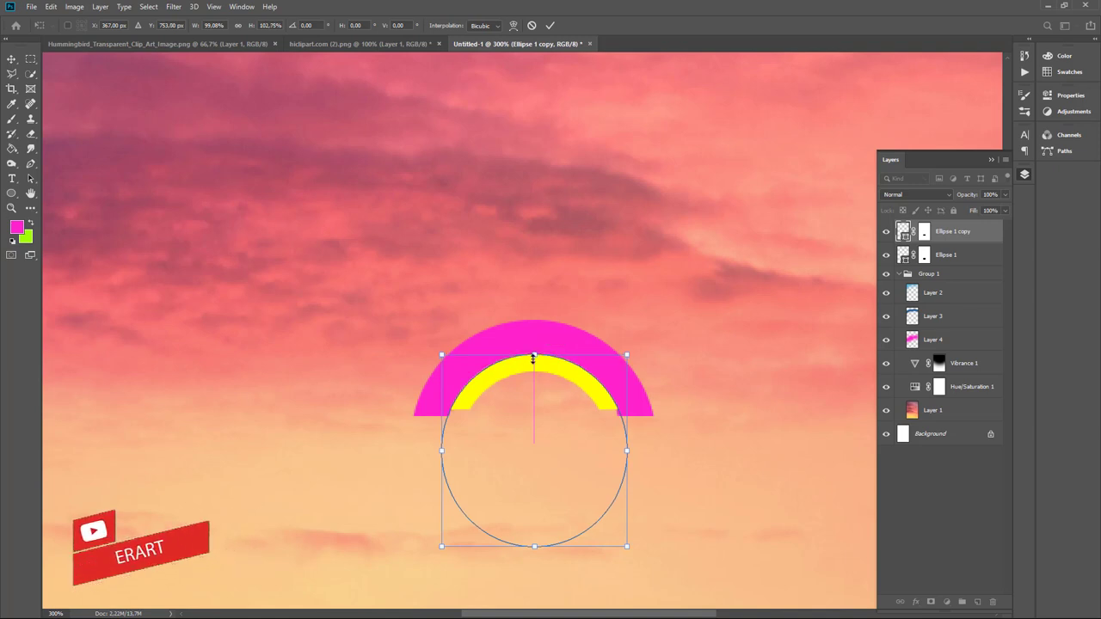
left_click_drag(624, 451, 623, 450)
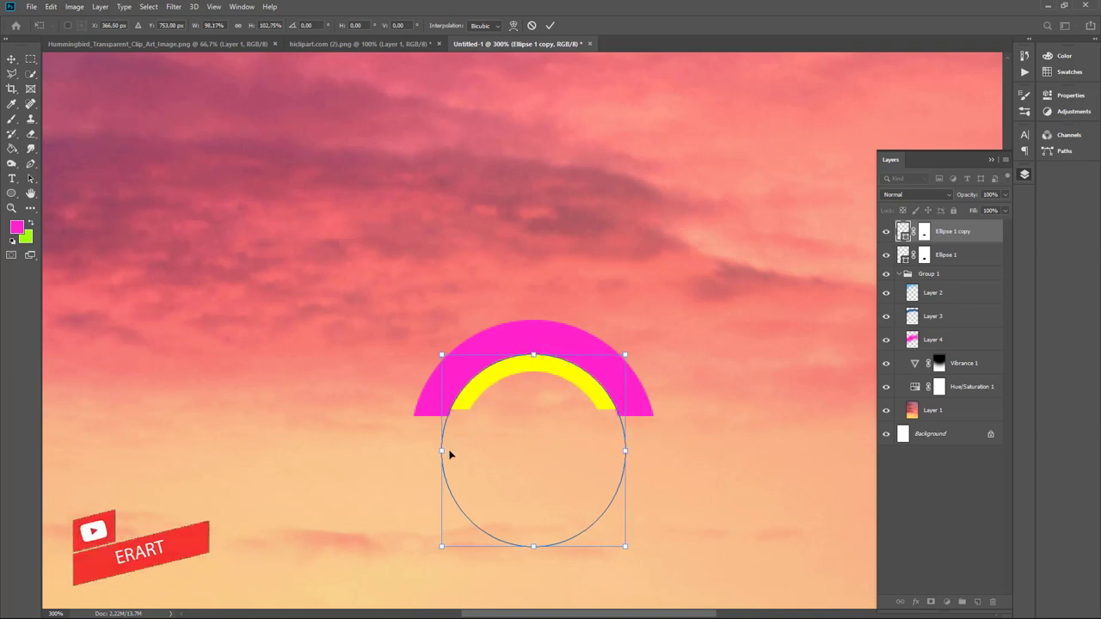
Mask a strip along the yellow arc's base on the Ellipse 1 copy mask with a size-100 brush.
left_click(13, 61)
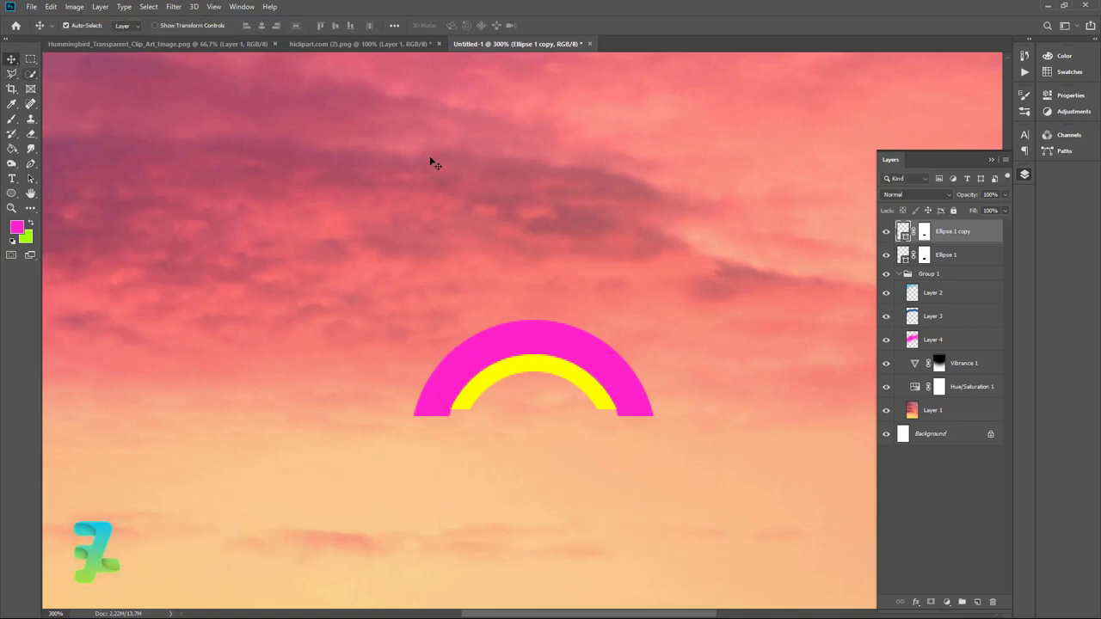
left_click(921, 233)
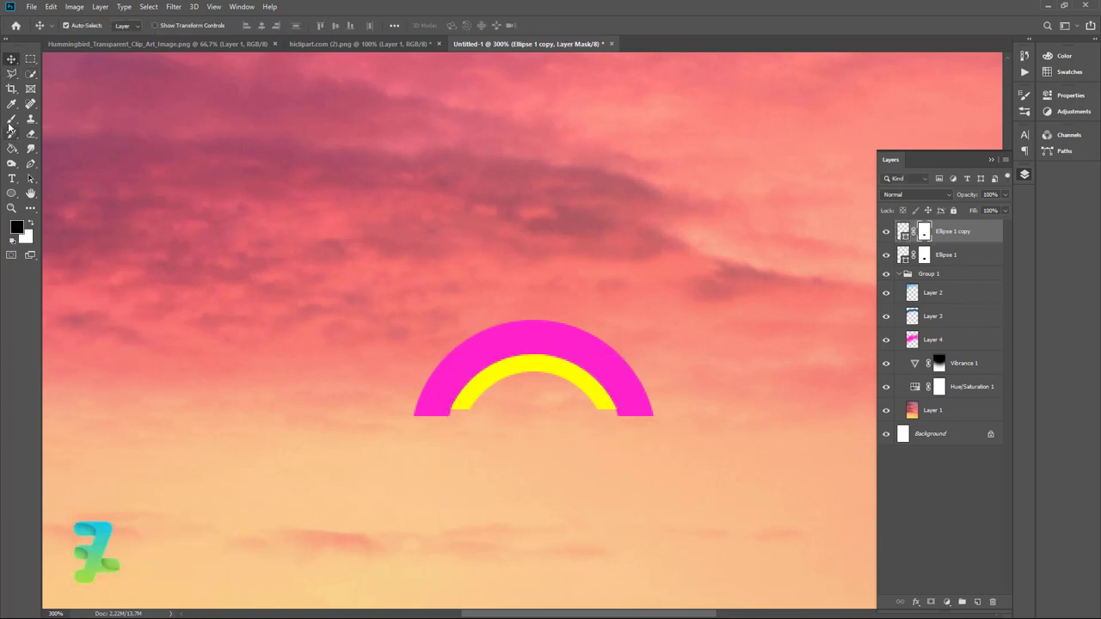
left_click(30, 58)
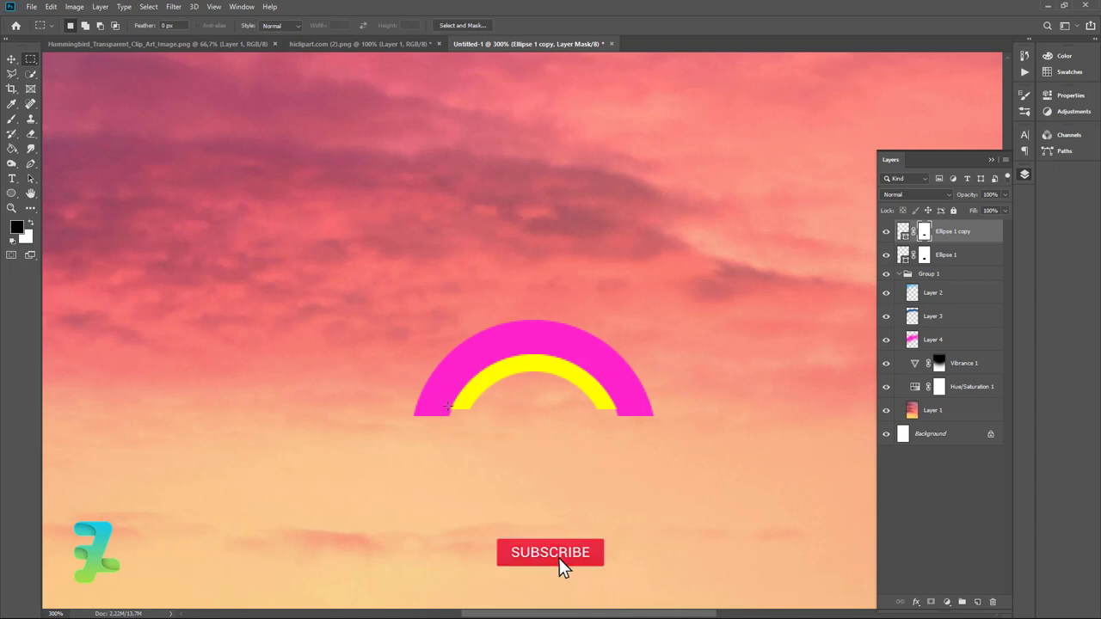
left_click_drag(447, 406, 625, 416)
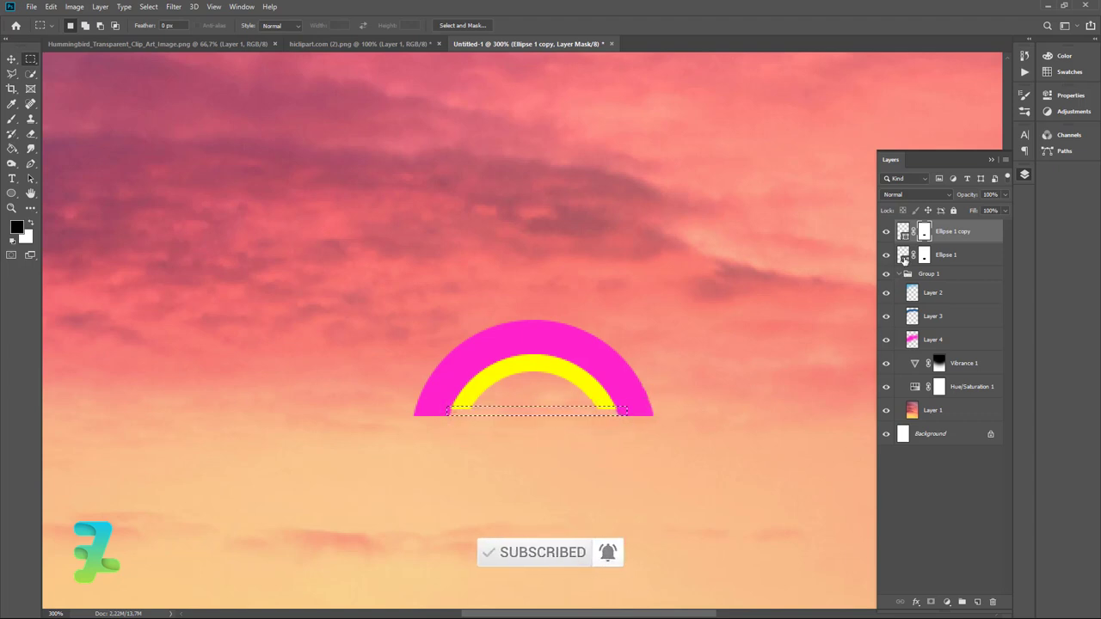
key("b")
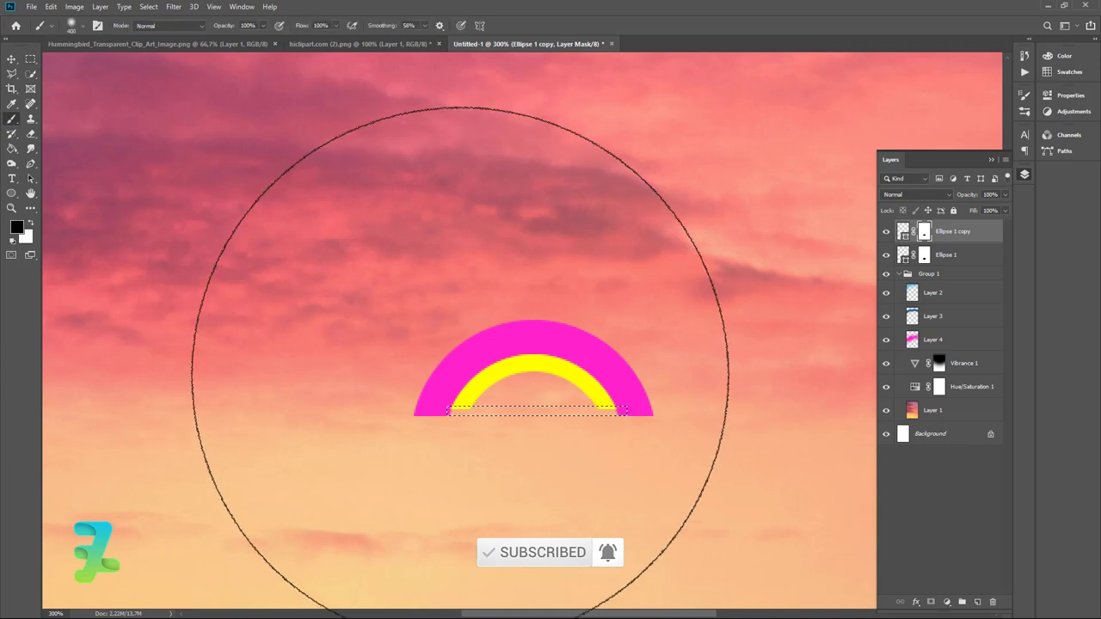
key("bracketleft")
key("bracketleft")
key("bracketleft")
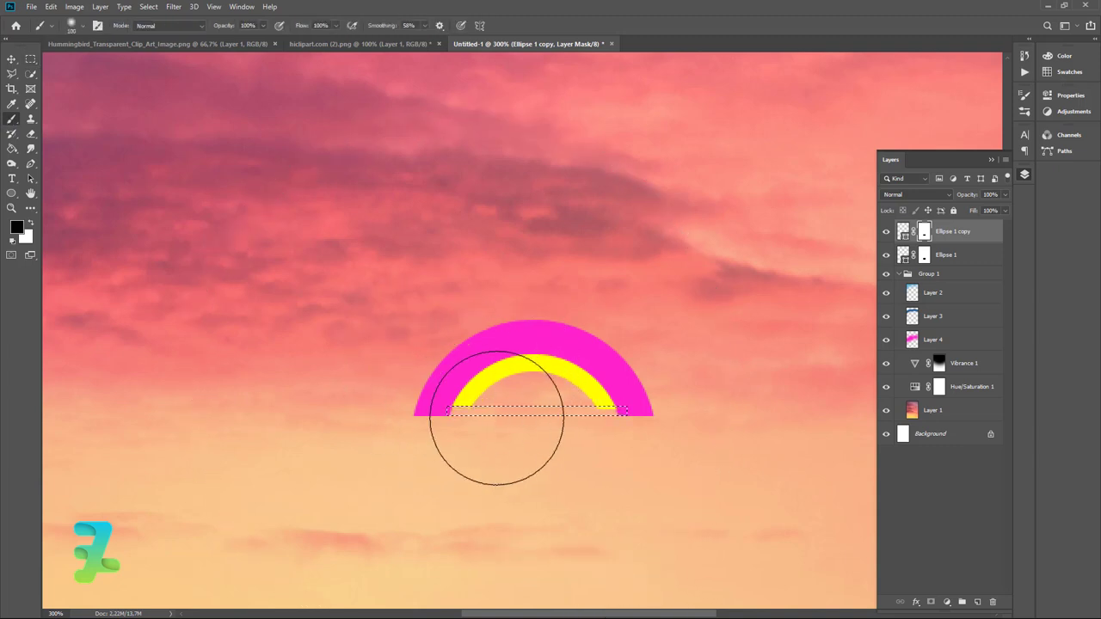
left_click(30, 224)
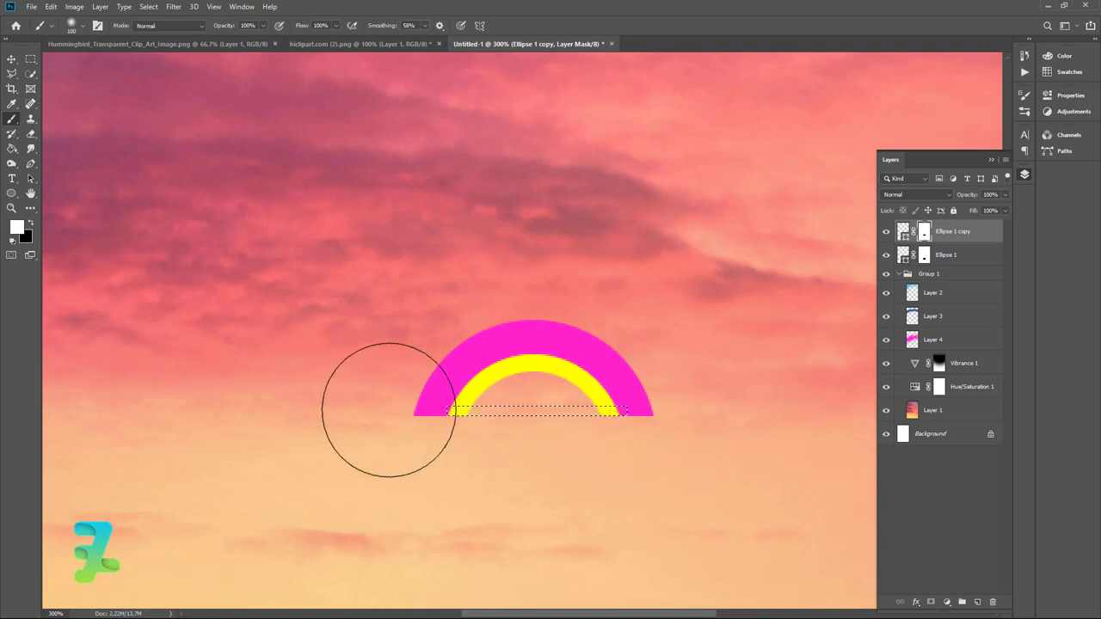
Clear the selection and zoom out to view the whole poster.
key("ctrl+d")
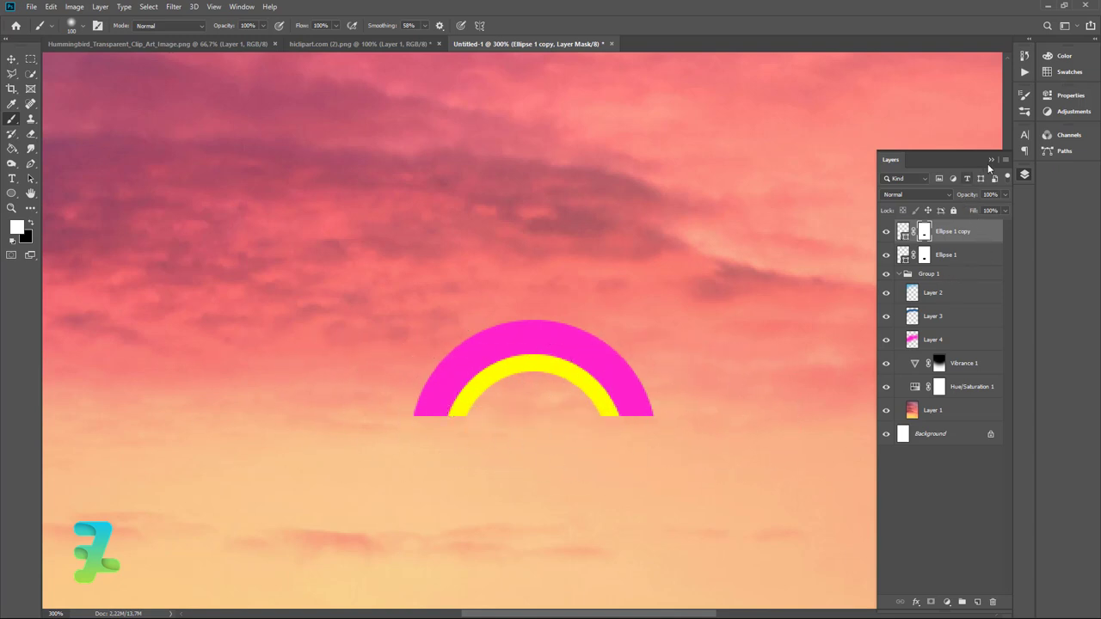
left_click(991, 161)
left_click(1025, 177)
key("ctrl+minus")
key("ctrl+minus")
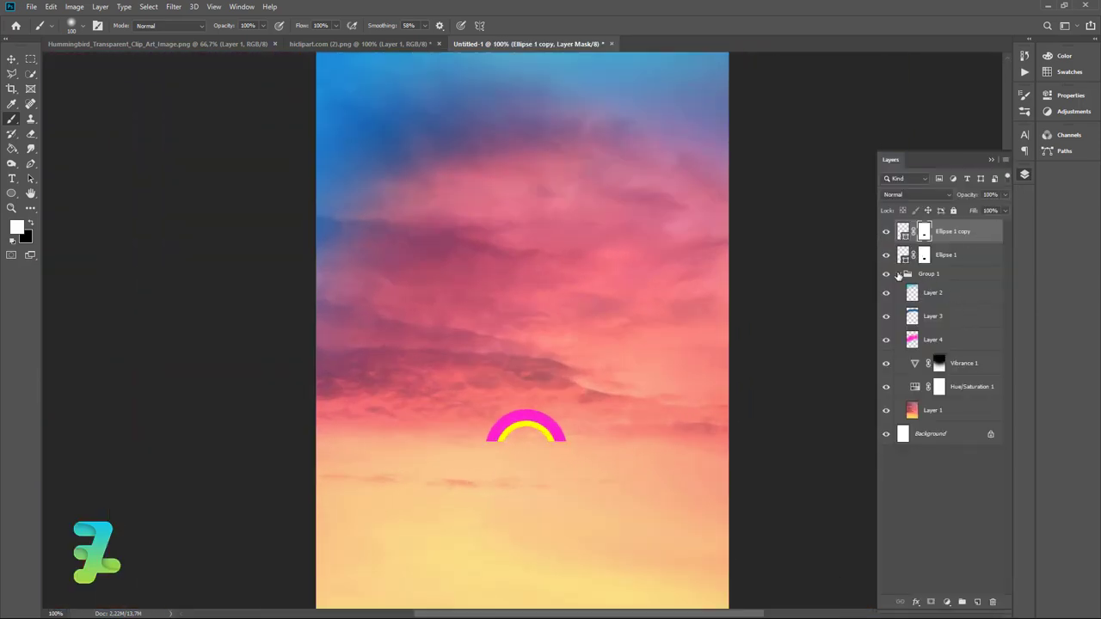
Collapse Group 1 and add a new empty Layer 5 beneath Ellipse 1.
left_click(899, 274)
left_click(902, 255)
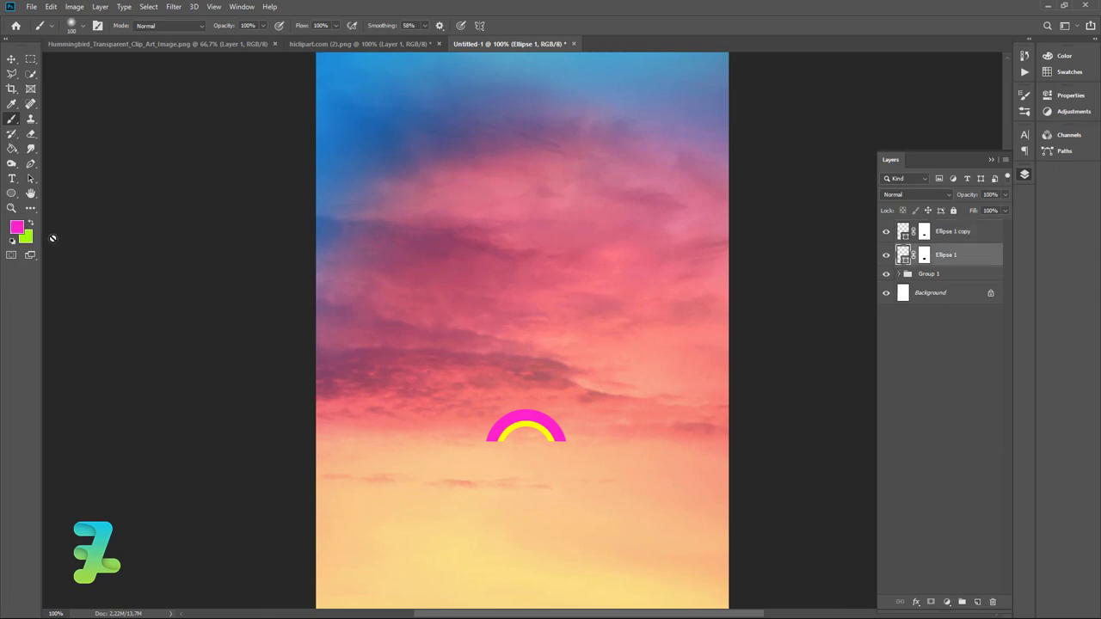
left_click(11, 194)
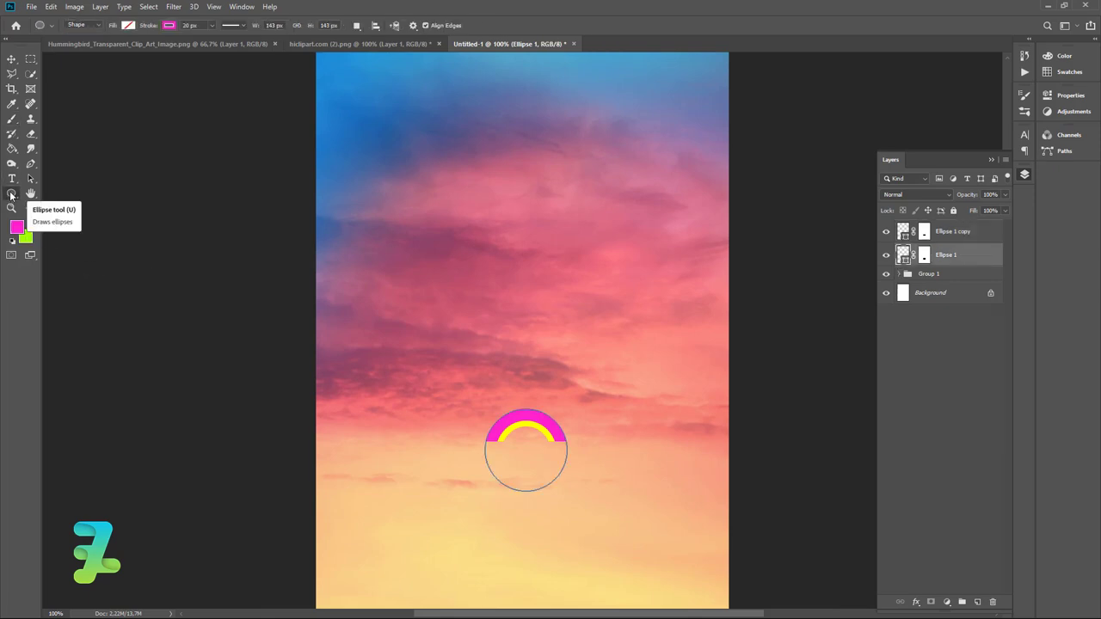
right_click(10, 195)
left_click(43, 195)
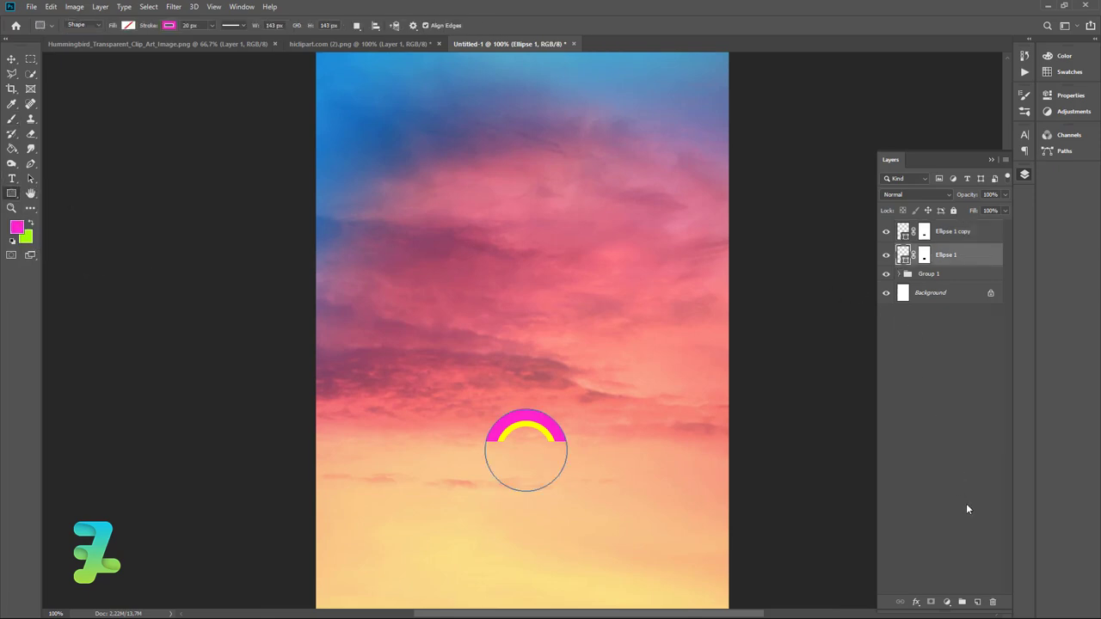
left_click(978, 603)
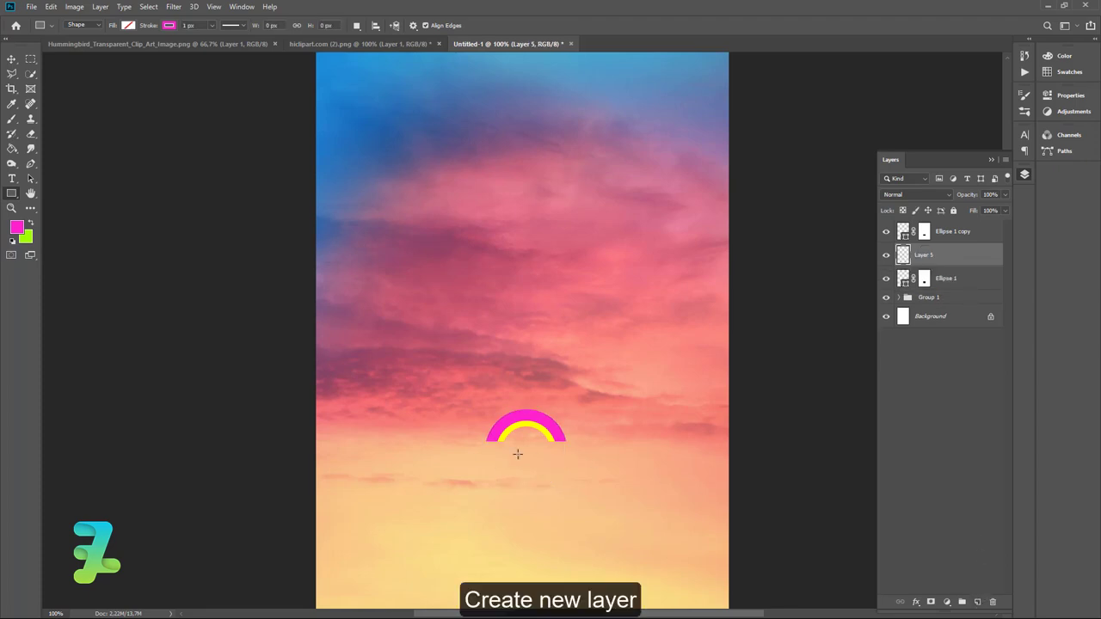
scroll(516, 453, "down", 3)
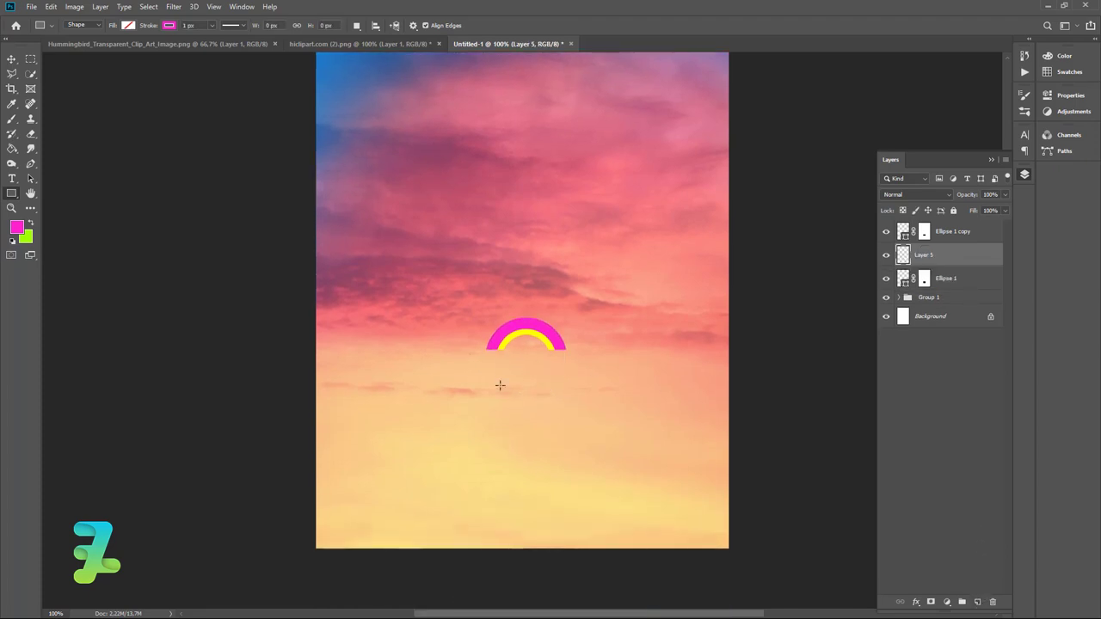
key("alt+bracketleft")
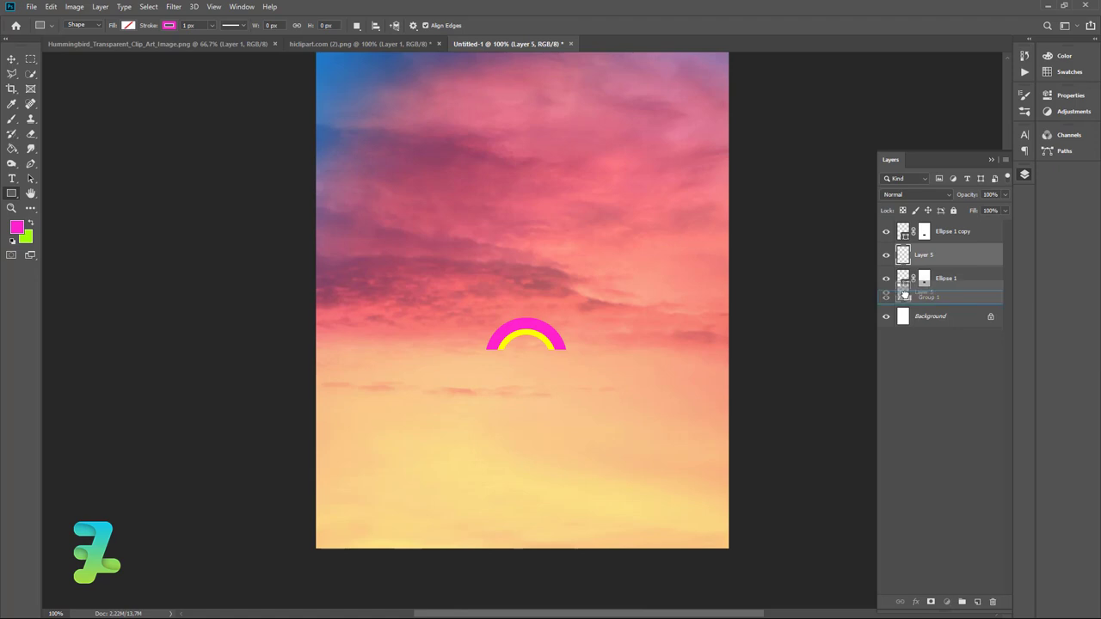
key("alt+bracketleft")
left_click_drag(903, 258, 904, 284)
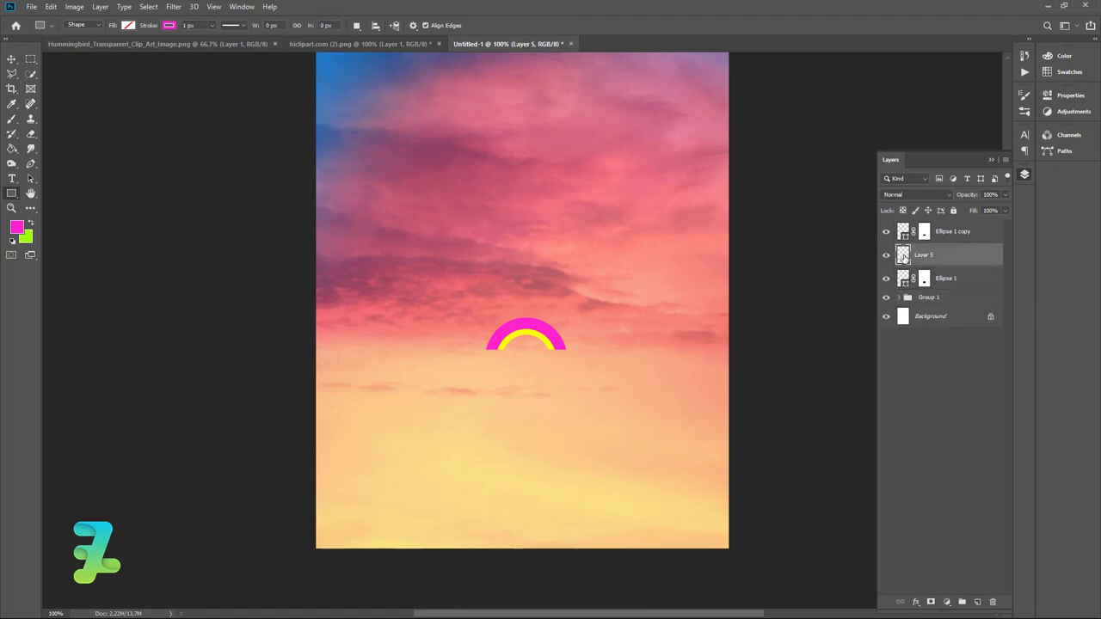
Select Ellipse 1 and Ellipse 1 copy and group them as Group 2.
left_click(904, 253)
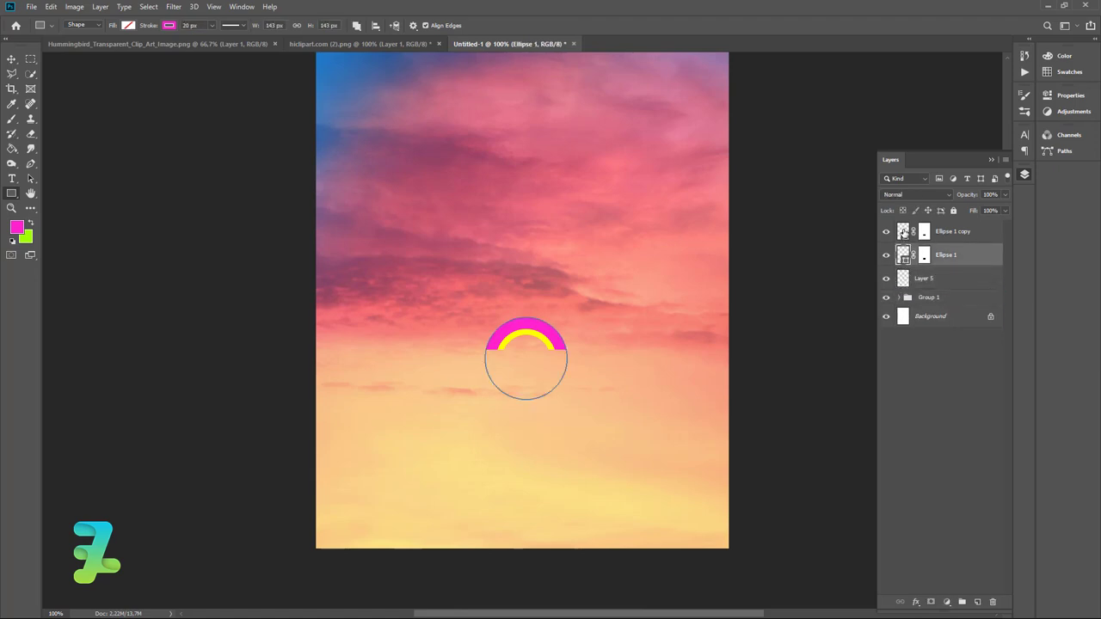
double_click(904, 231)
left_click(896, 318)
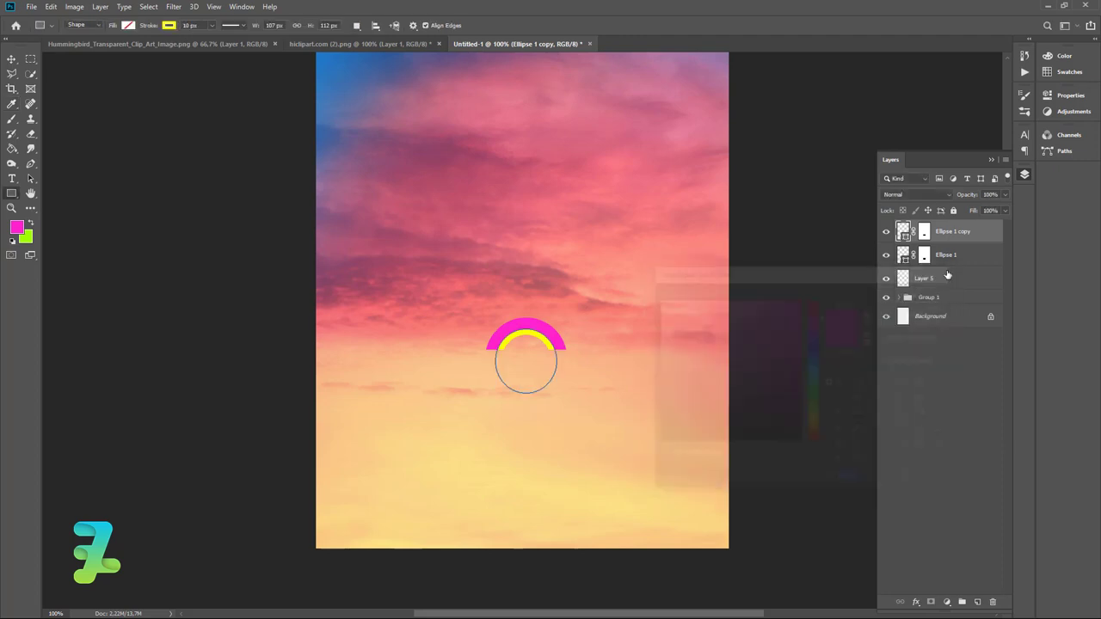
key("alt+shift+bracketleft")
mouse_move(549, 338)
left_mouse_down()
mouse_move(559, 228)
mouse_move(550, 335)
left_mouse_up()
key("ctrl+g")
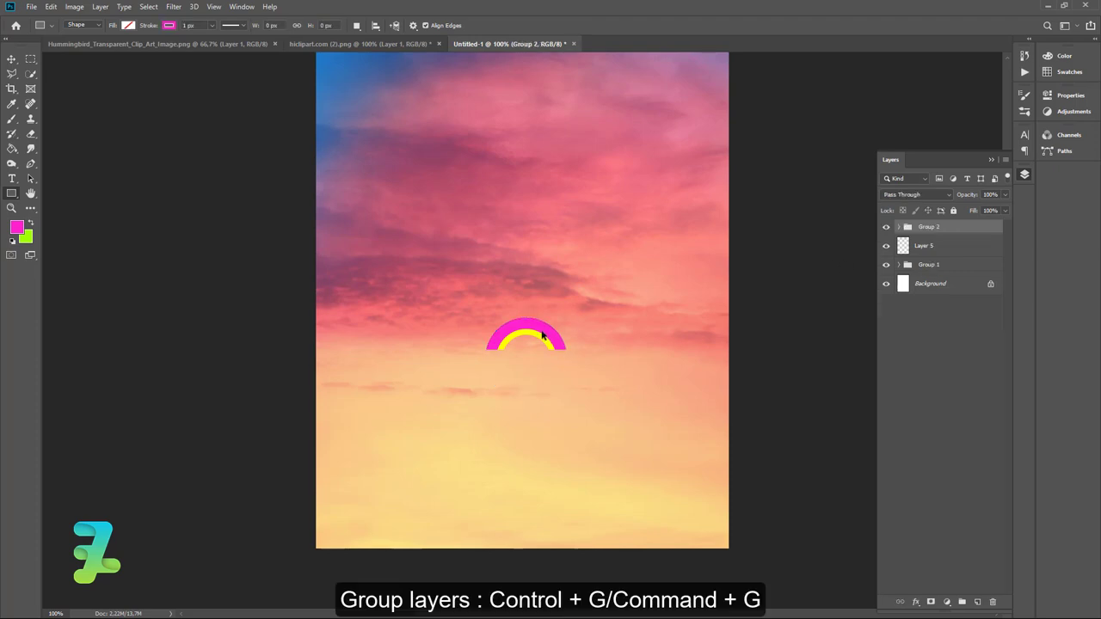
Raise the grouped rainbow arch higher in the sky.
key("v")
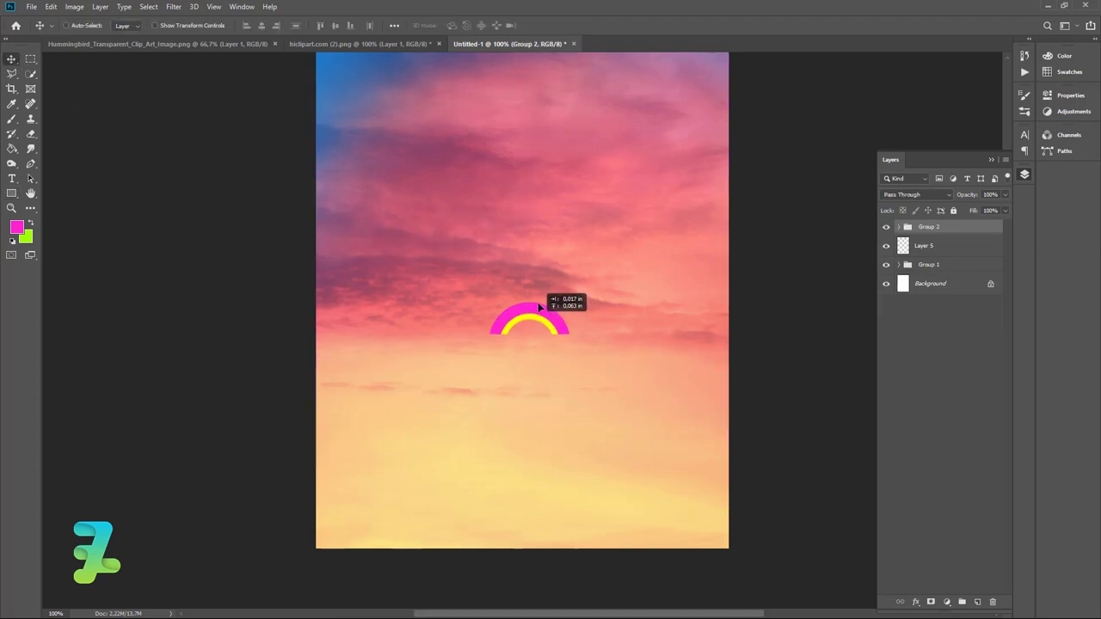
left_click_drag(584, 318, 561, 284)
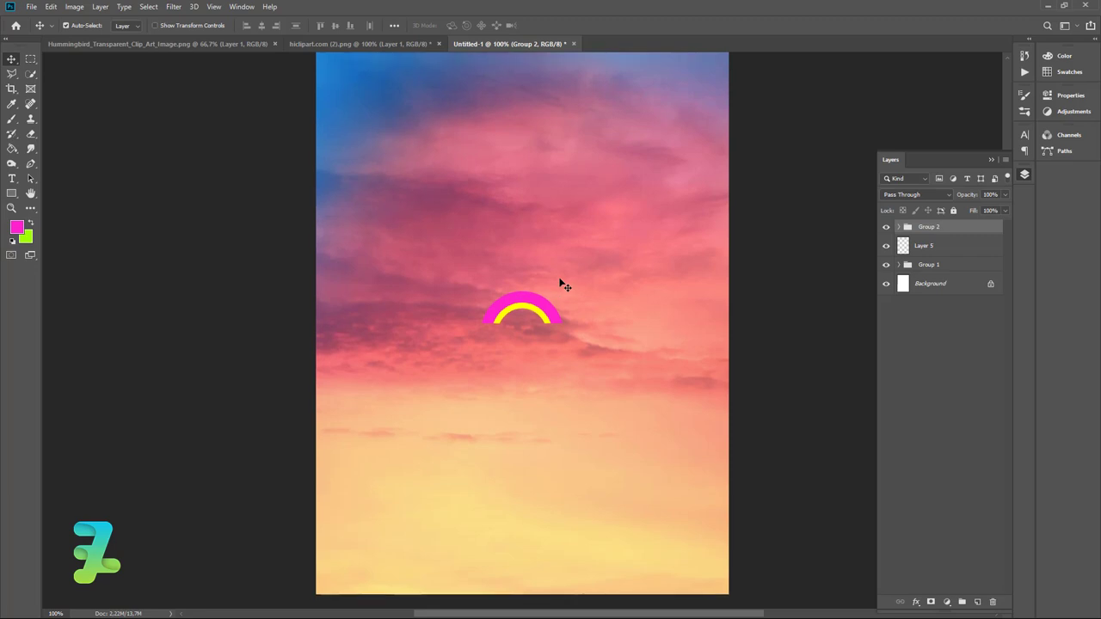
scroll(561, 284, "up", 3)
scroll(561, 284, "down", 3)
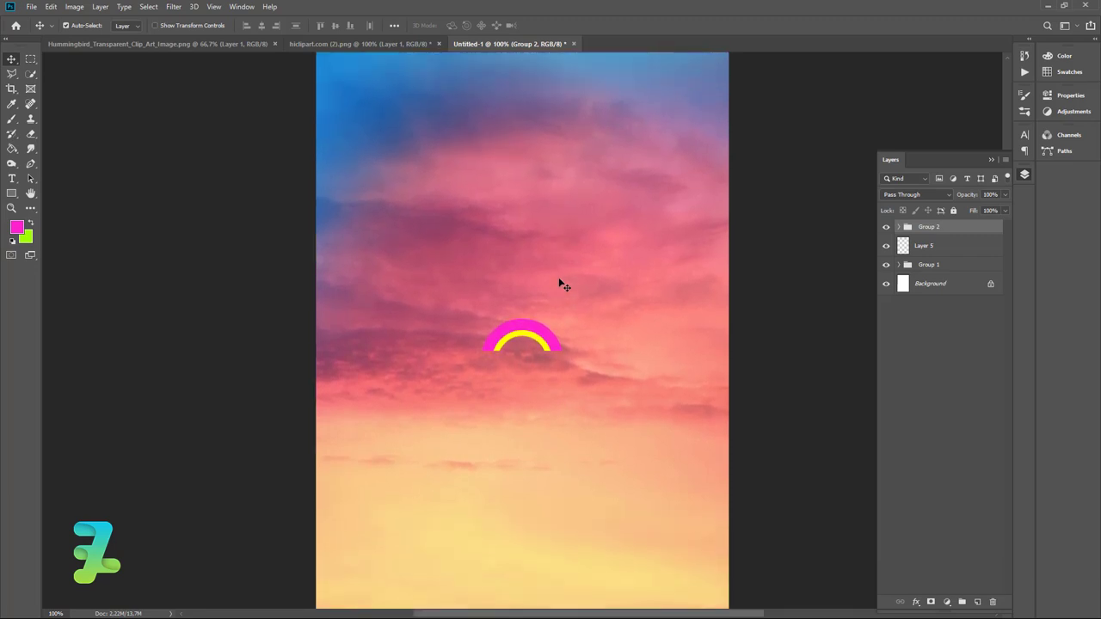
key("ctrl+a")
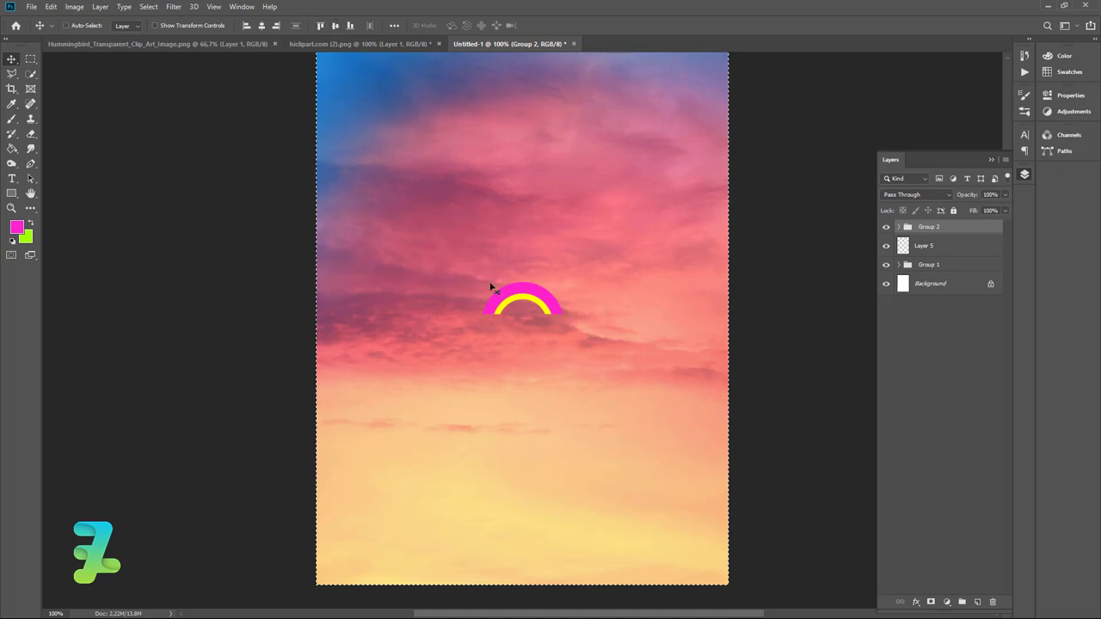
key("ctrl+d")
left_click_drag(507, 357, 507, 310)
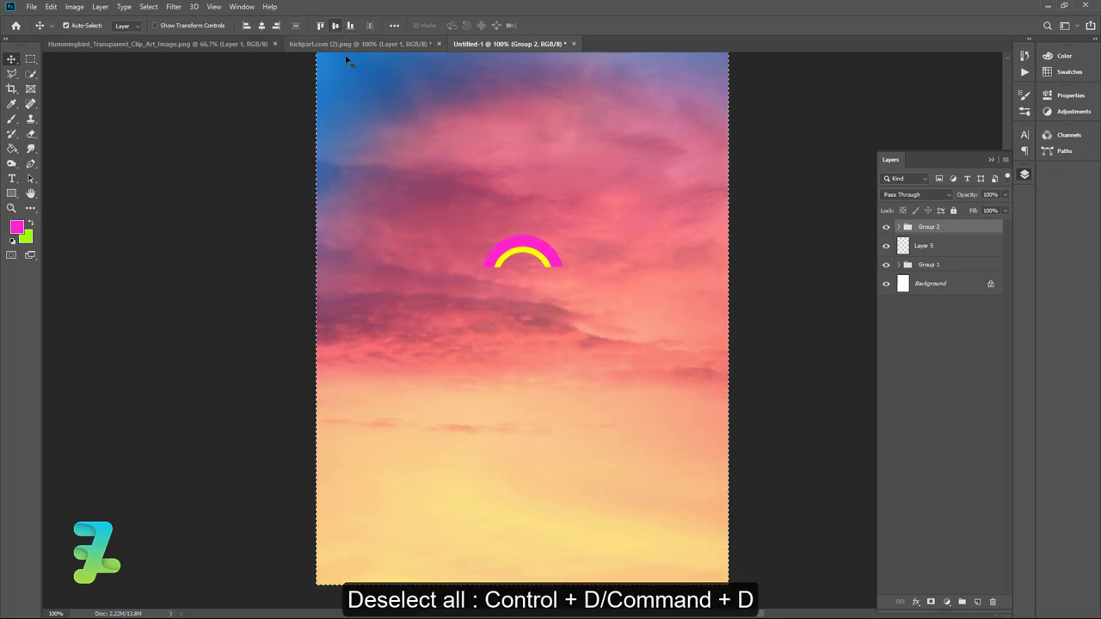
key("ctrl+minus")
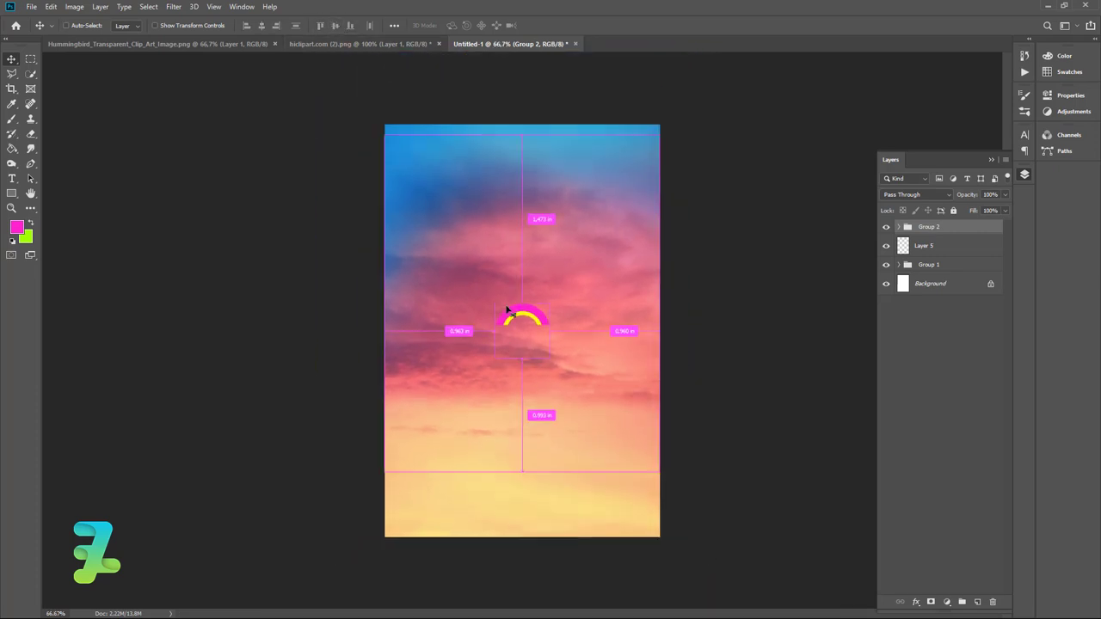
key("ctrl+plus")
key("ctrl+plus")
key("ctrl+minus")
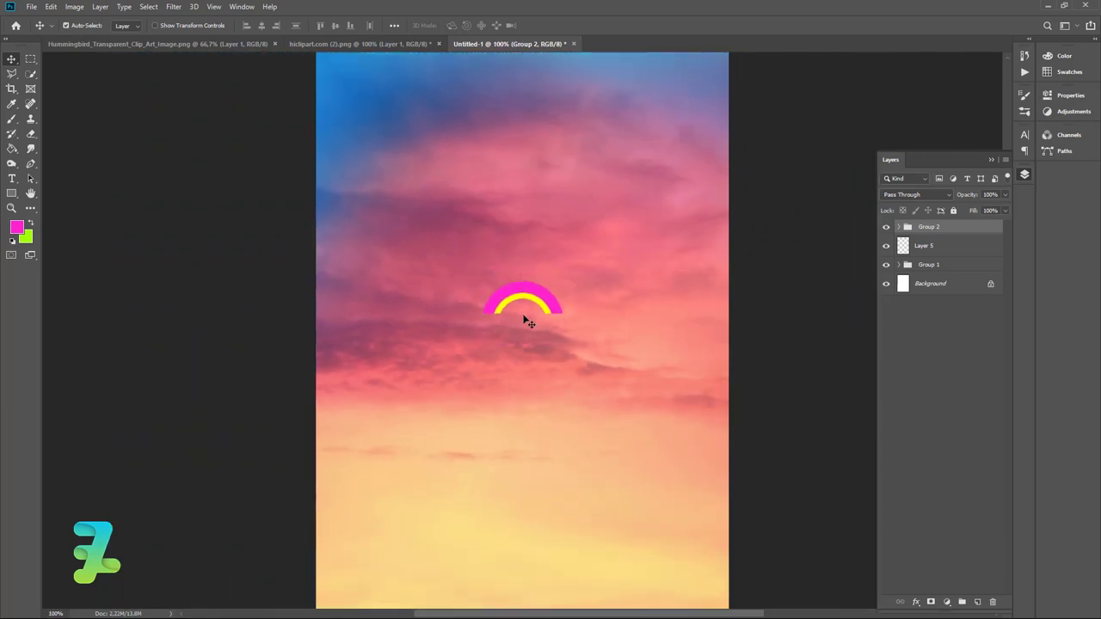
Select Layer 5 and pick the Rectangle tool.
scroll(526, 320, "down", 3)
left_click(916, 246)
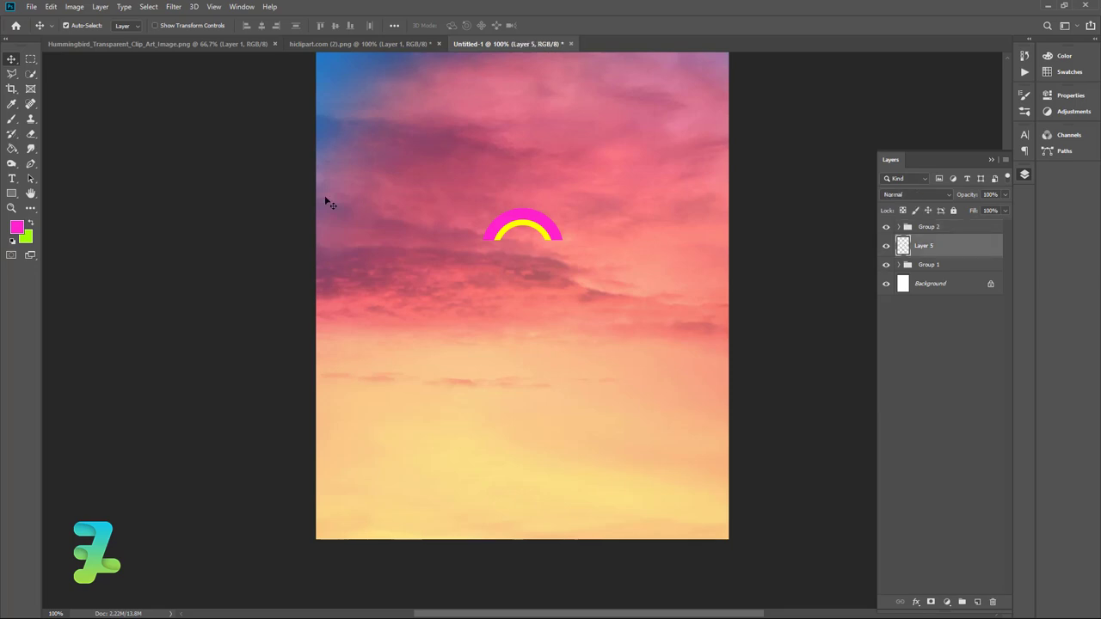
left_click(11, 193)
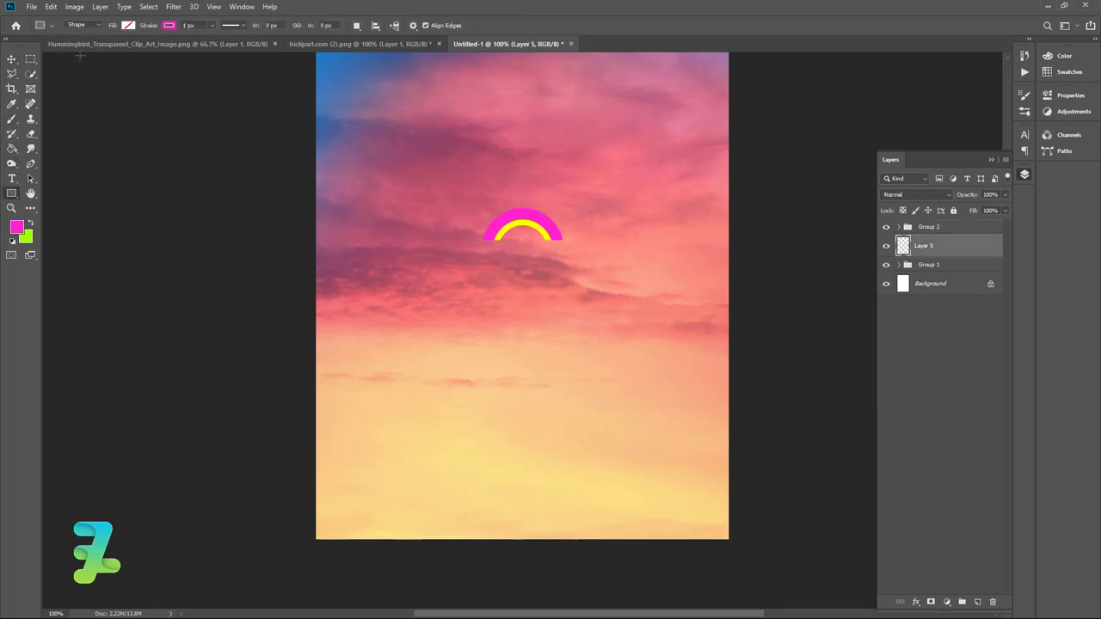
Draw a tall no-fill rectangle with a 20 px outline from the arch down past the bottom edge.
left_click(129, 25)
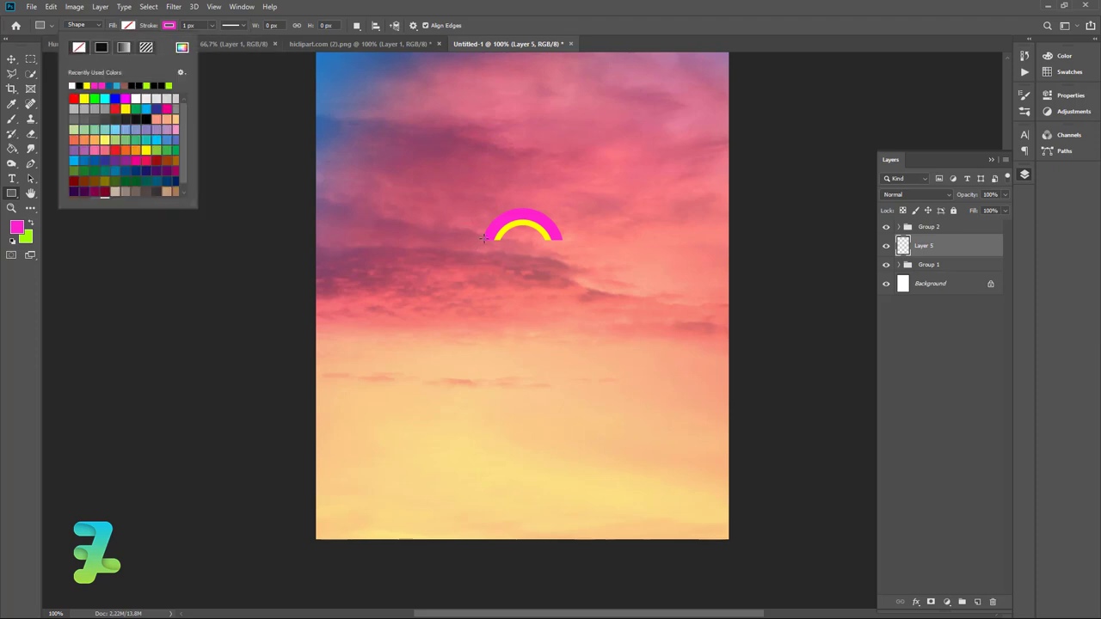
left_click_drag(482, 238, 566, 553)
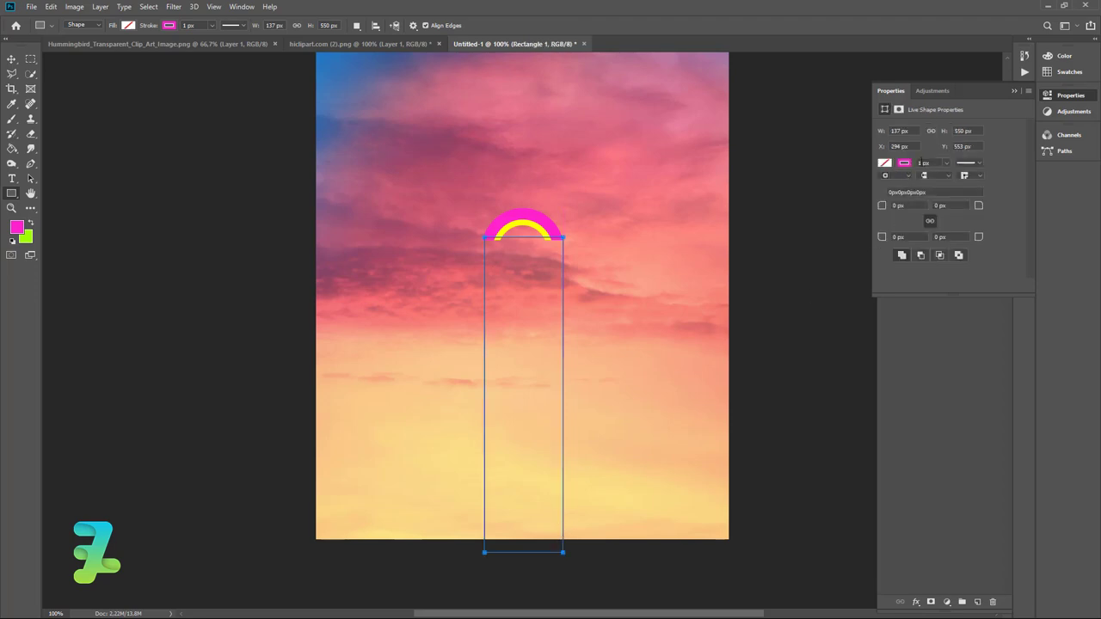
type("20")
key("Return")
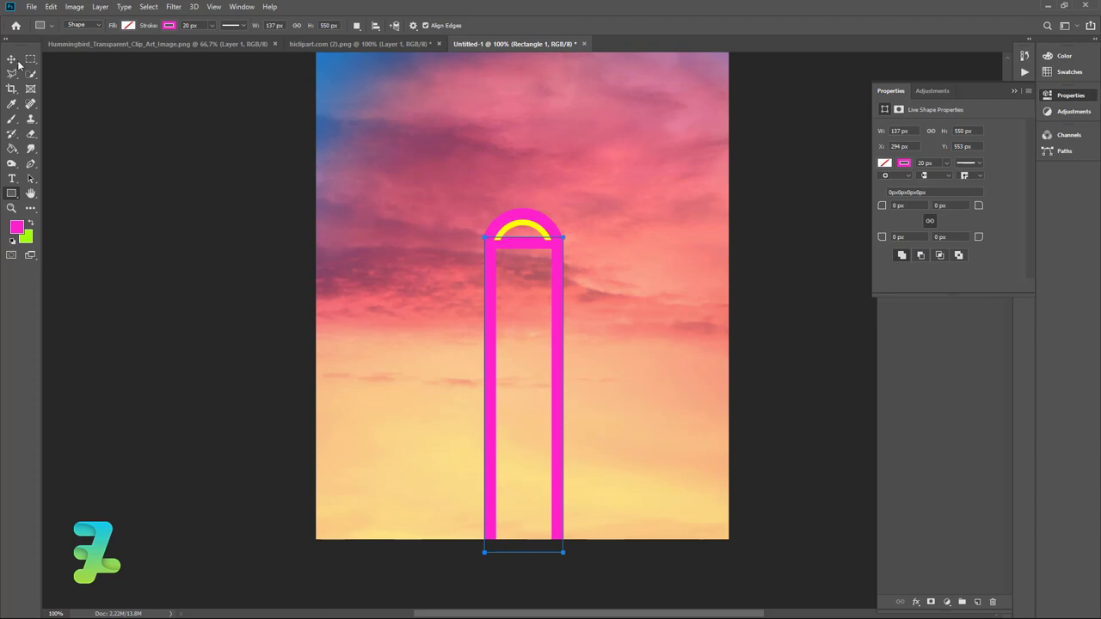
key("ctrl+t")
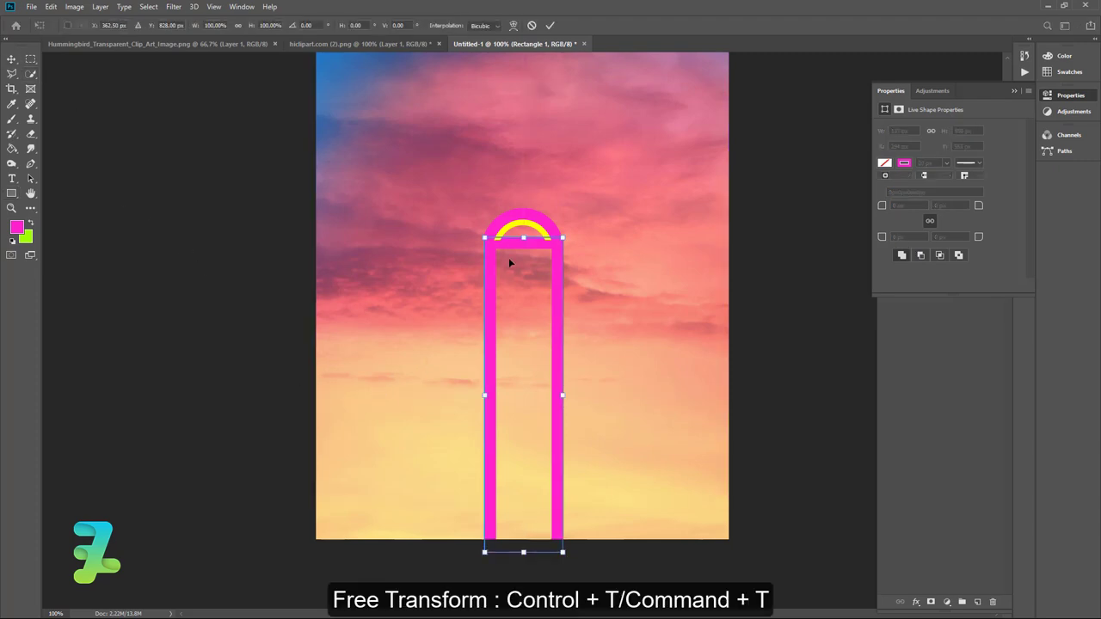
Resize Rectangle 1 so its sides line up with the magenta arch's ends.
left_click_drag(524, 236, 524, 229)
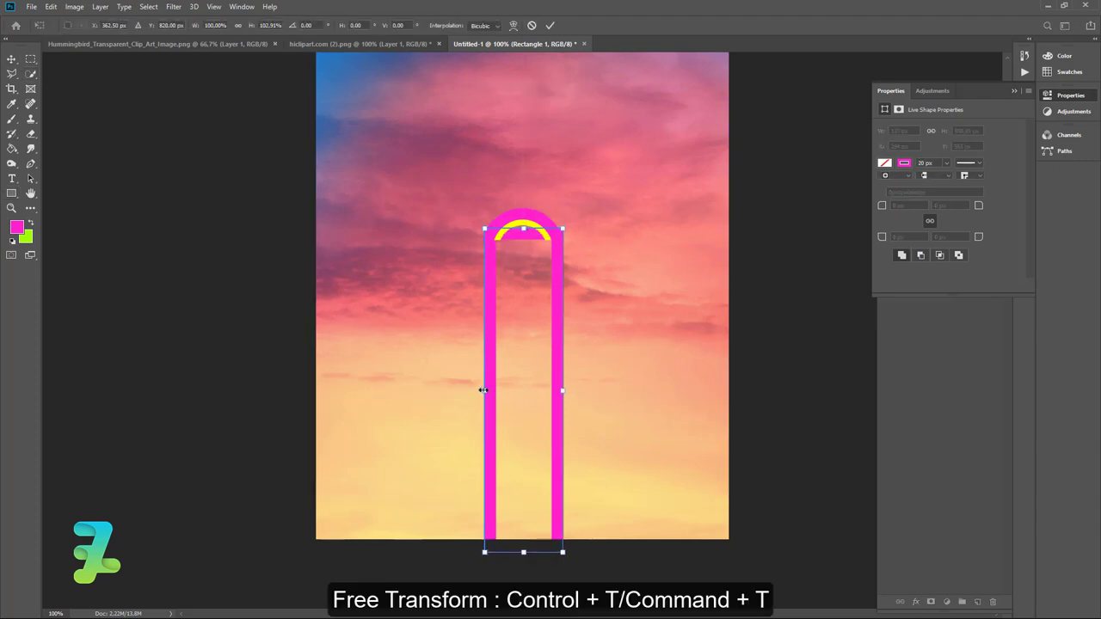
left_click_drag(484, 390, 480, 391)
key("ctrl+plus")
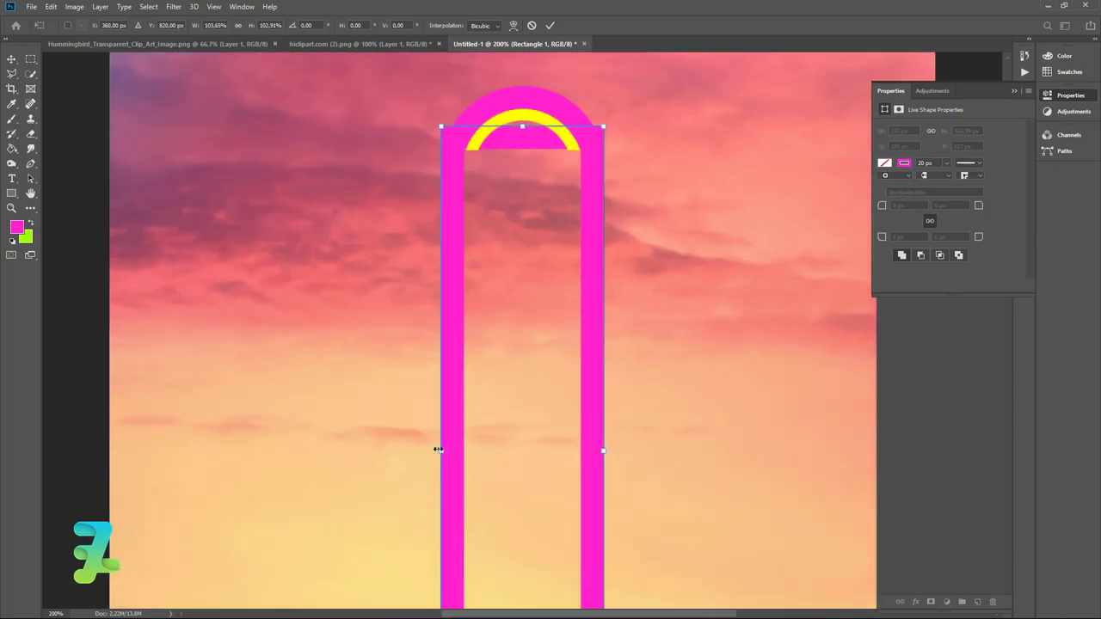
left_click_drag(438, 449, 440, 453)
left_click_drag(443, 453, 448, 453)
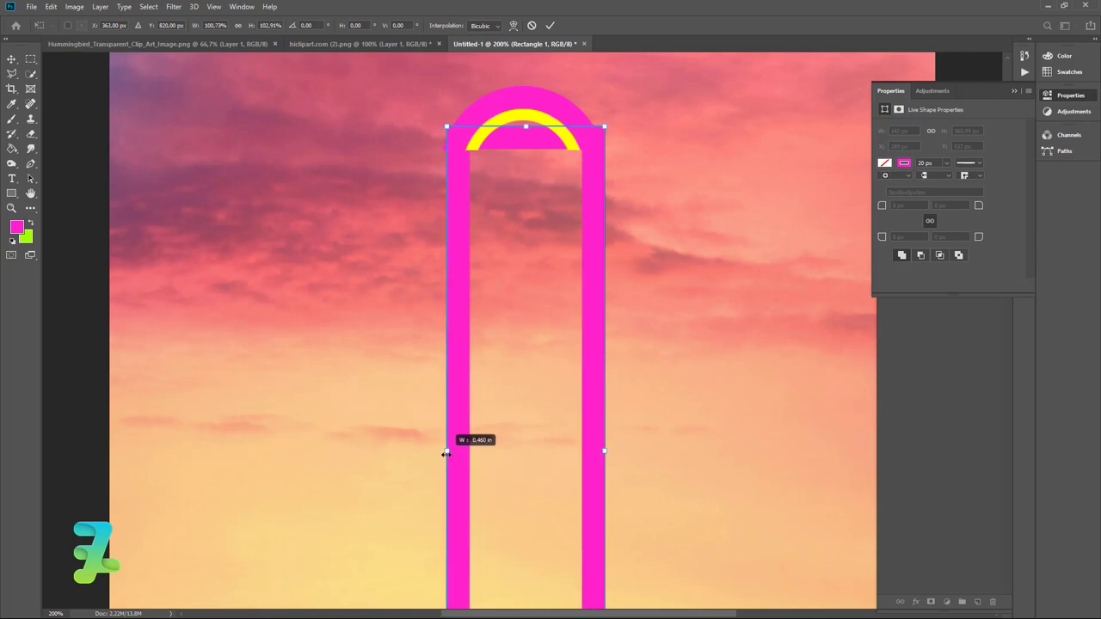
left_click(12, 59)
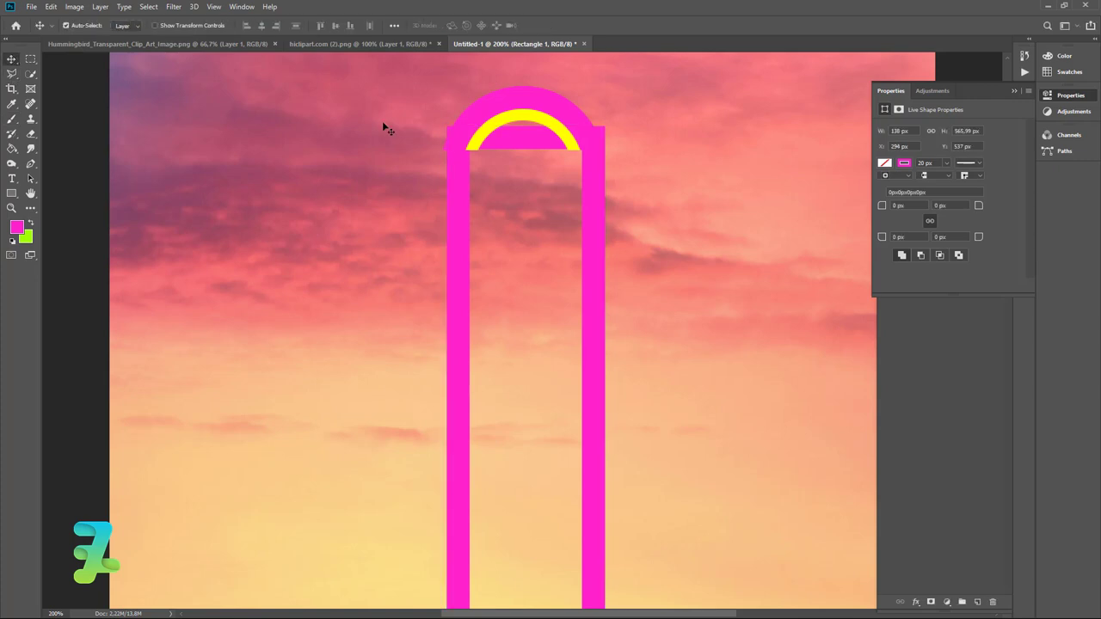
Nudge the arch into place and widen it slightly left to 141 × 566 px.
key("Left")
key("Left")
key("Left")
key("Left")
key("Right")
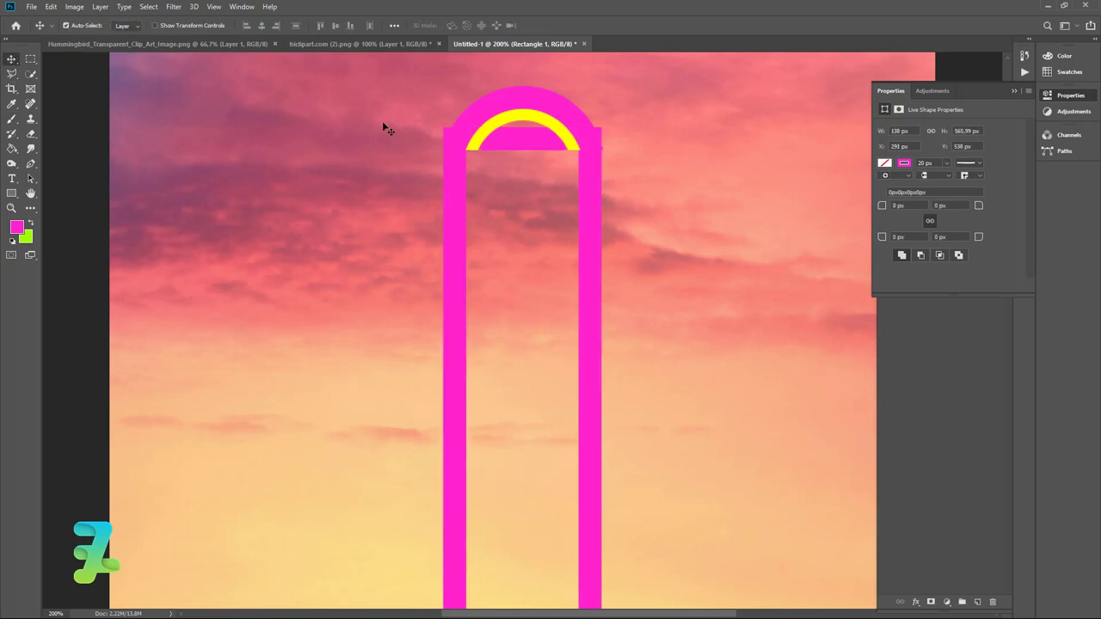
key("Right")
key("Right")
key("Left")
key("Left")
key("Right")
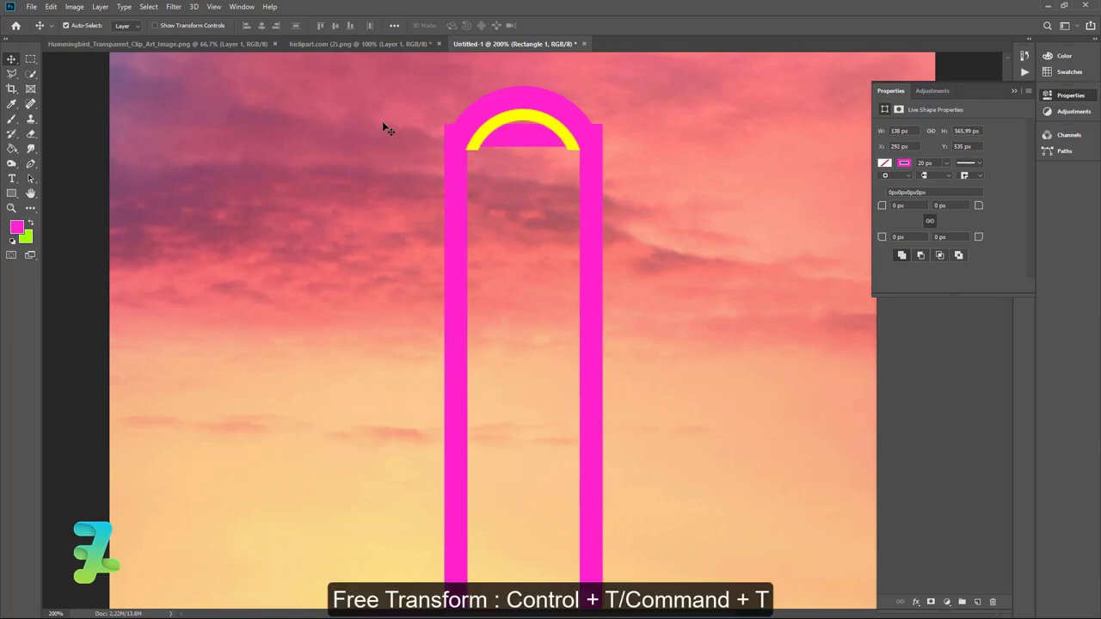
key("ctrl+t")
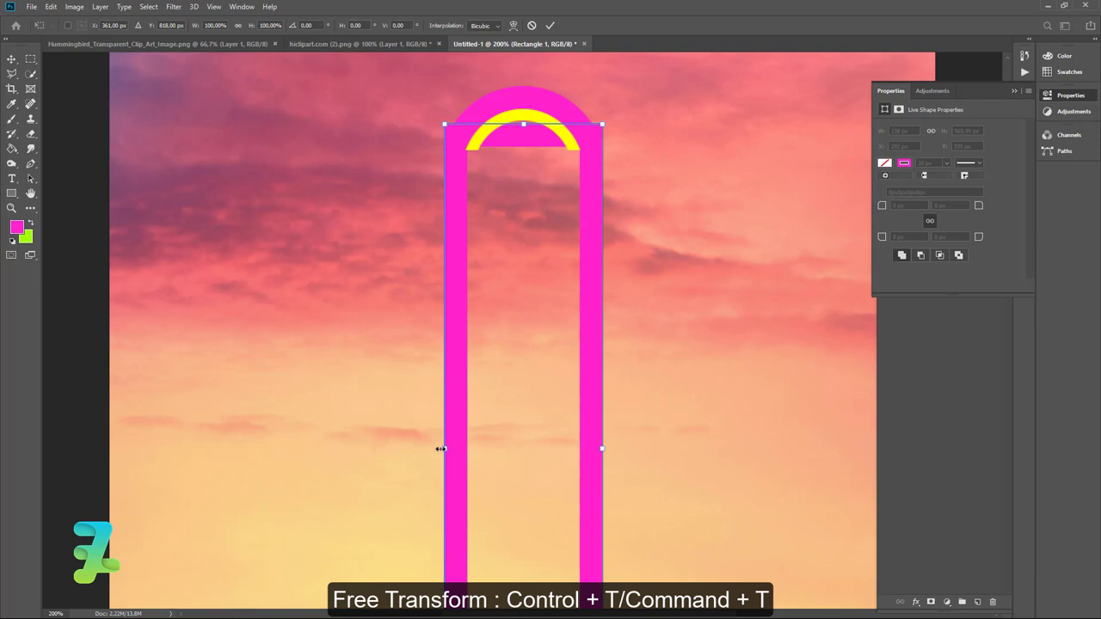
left_click_drag(440, 450, 438, 451)
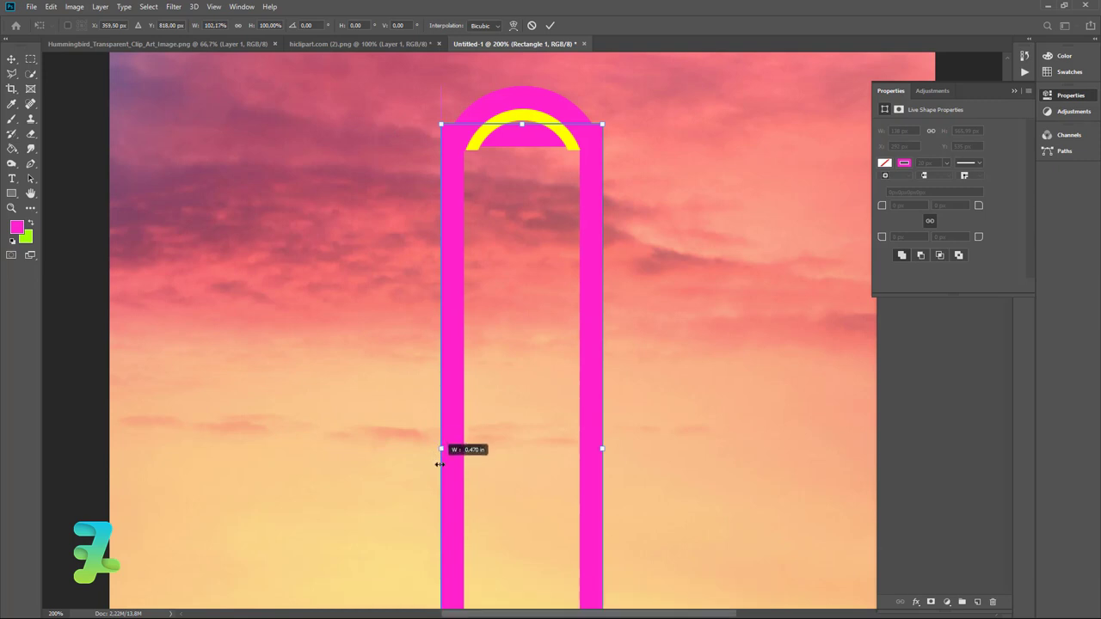
scroll(394, 361, "up", 2)
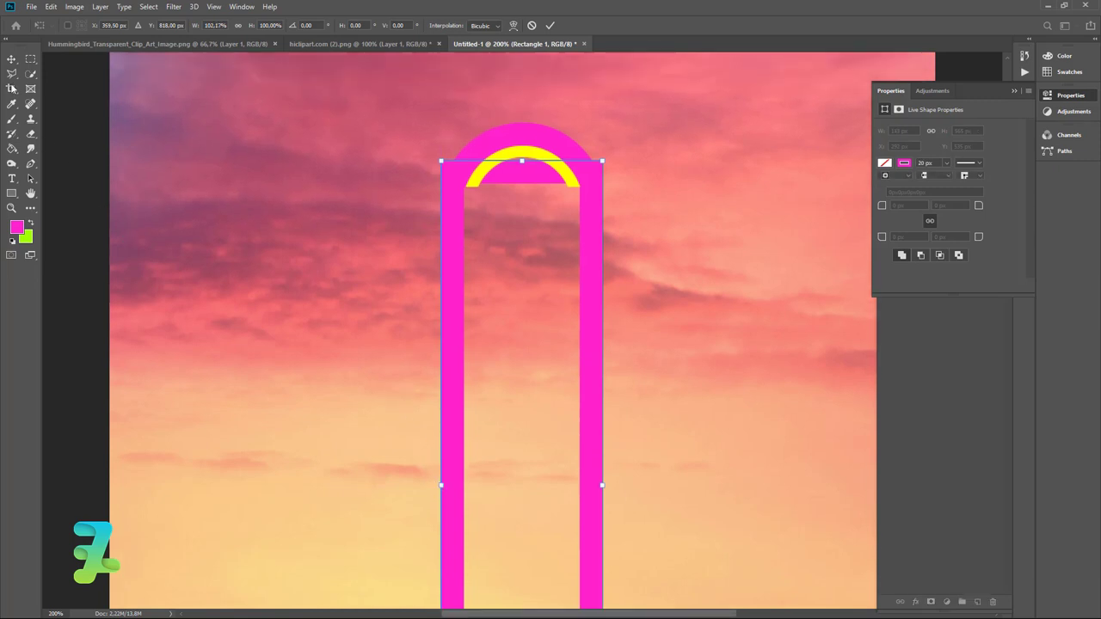
left_click(11, 60)
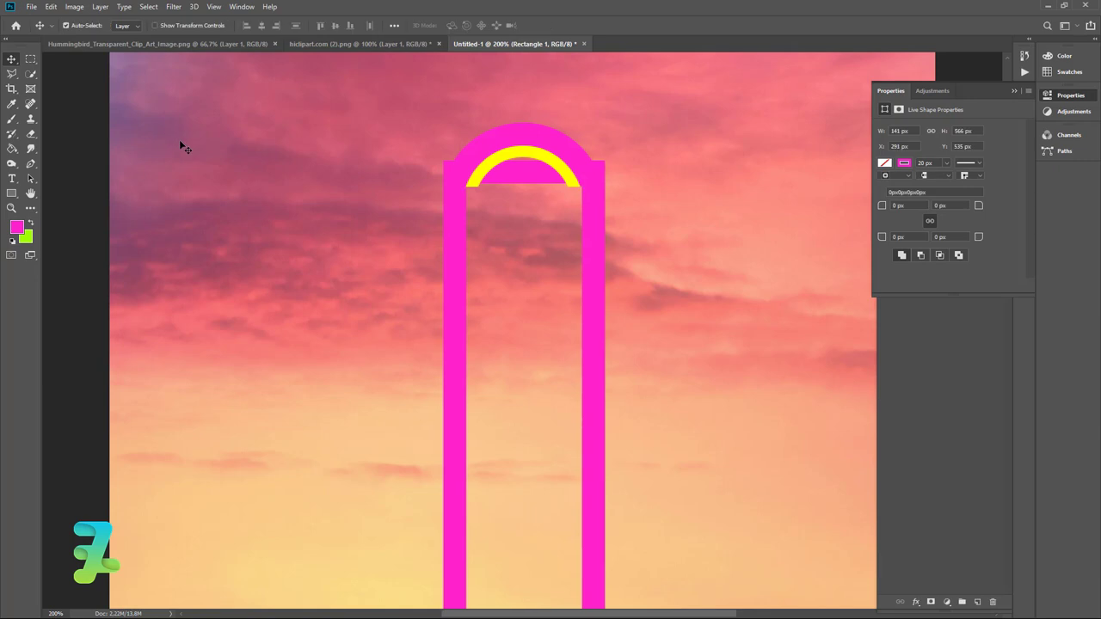
key("Right")
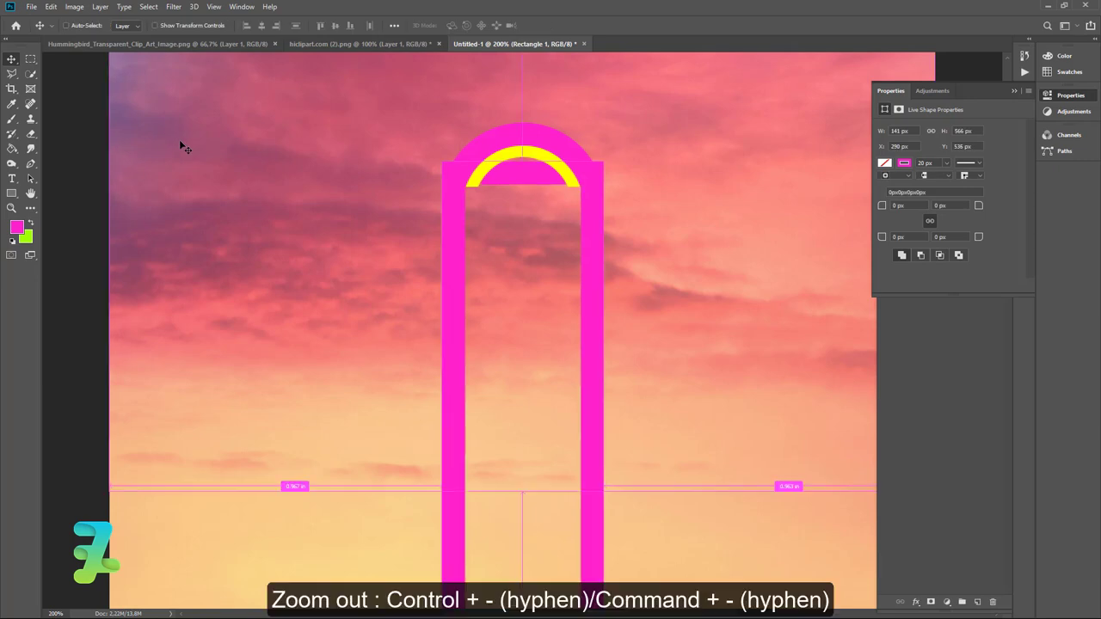
key("ctrl+minus")
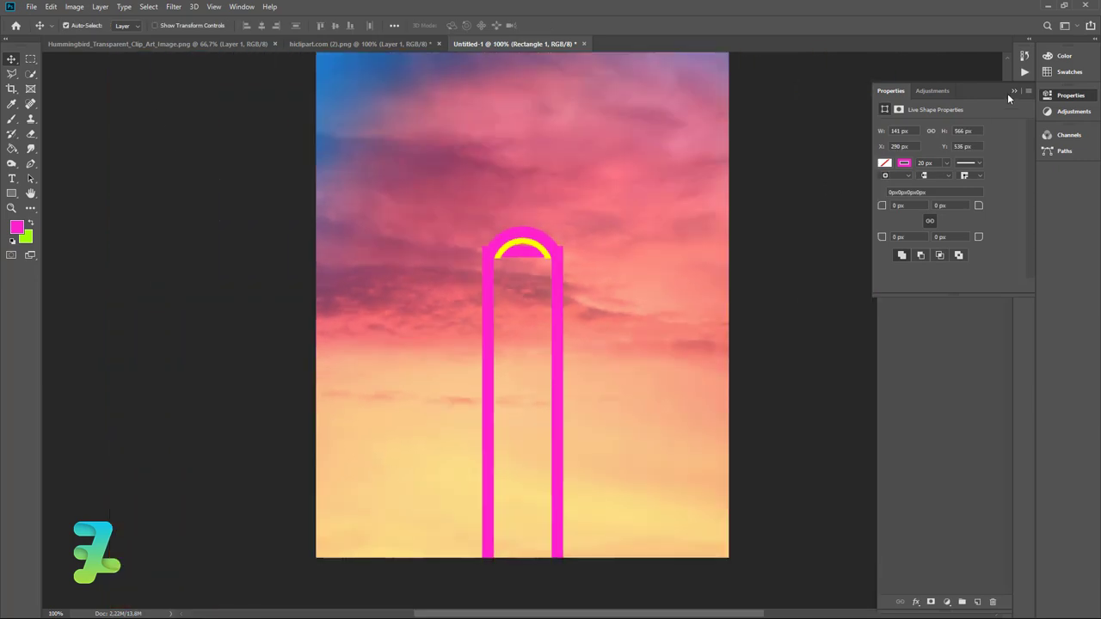
Give Rectangle 1 an inverted layer mask hiding a band across the arch's top.
left_click(30, 58)
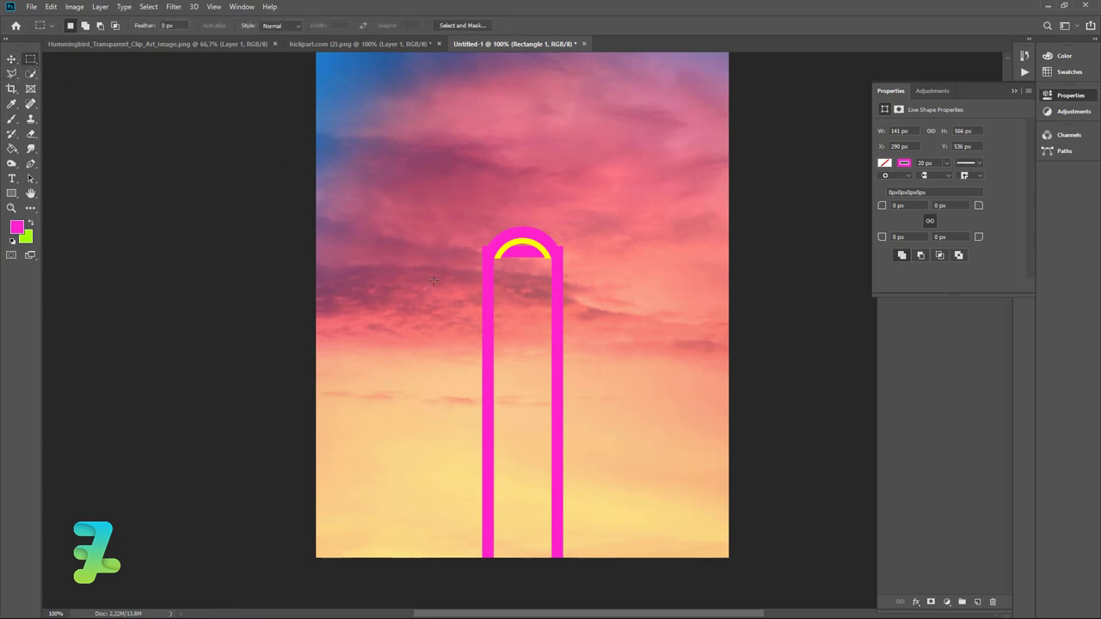
left_click_drag(443, 234, 606, 274)
left_click(1012, 91)
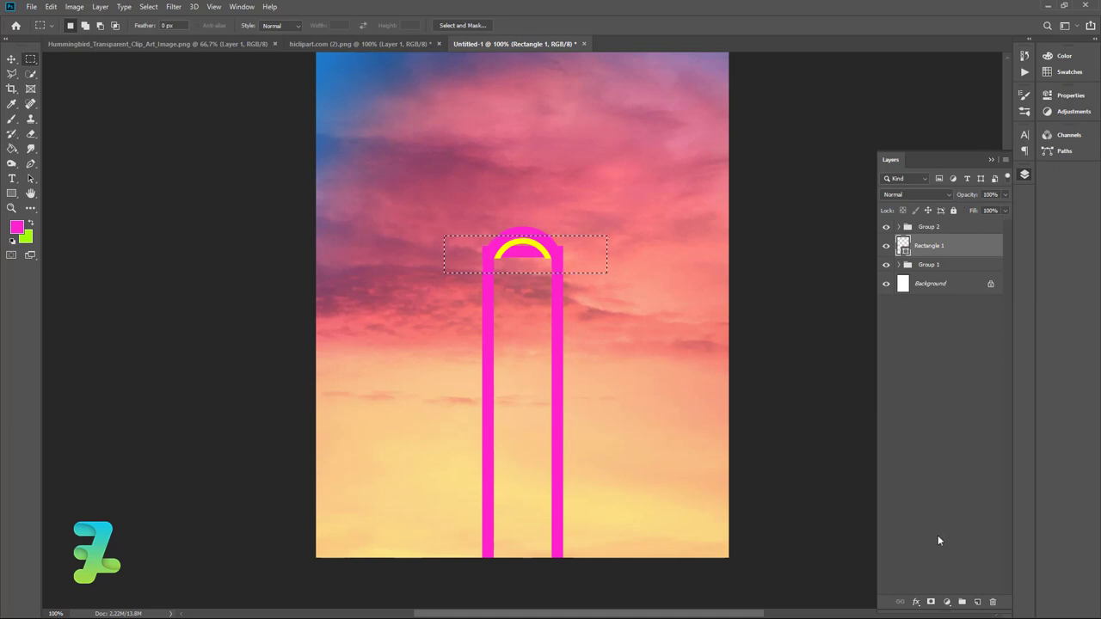
left_click(932, 601)
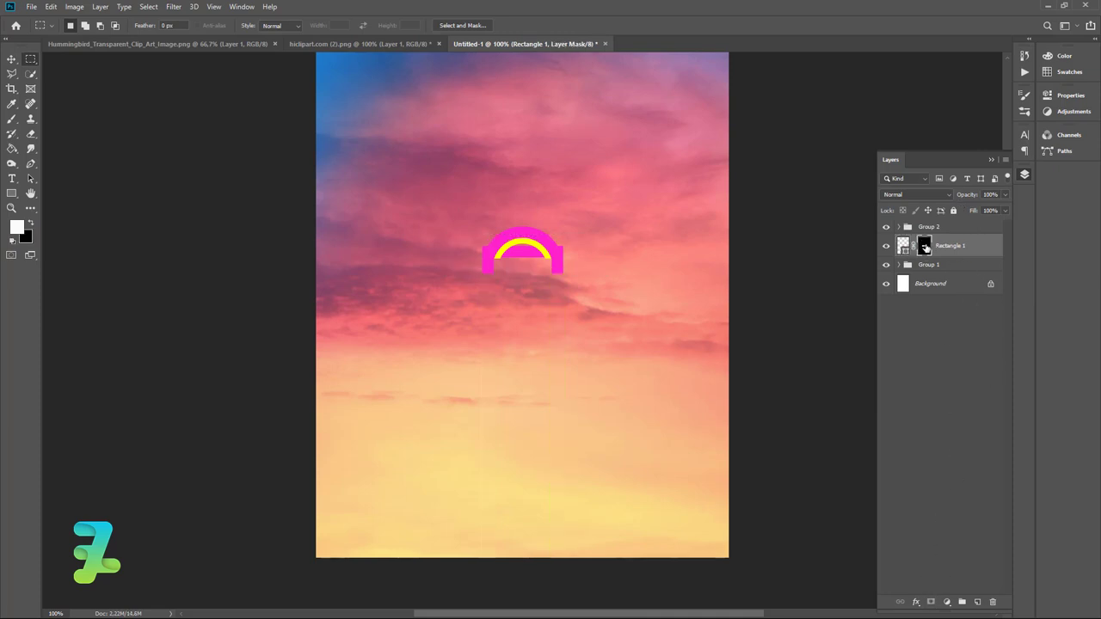
key("ctrl+i")
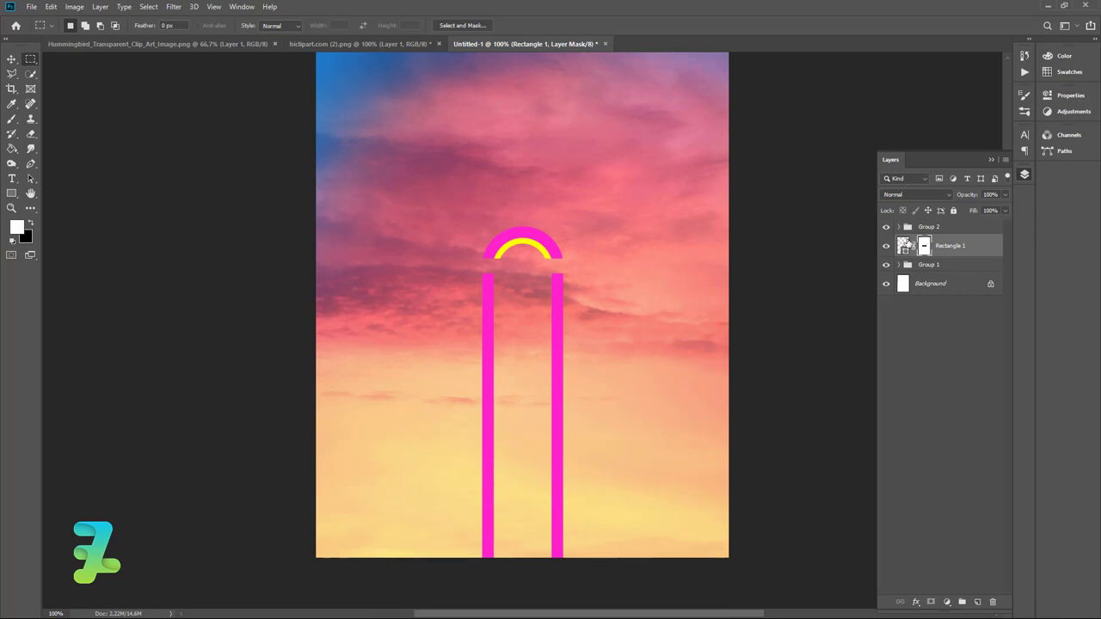
Nudge the rectangle shape so its sides join the arch with a flat base.
left_click(906, 245)
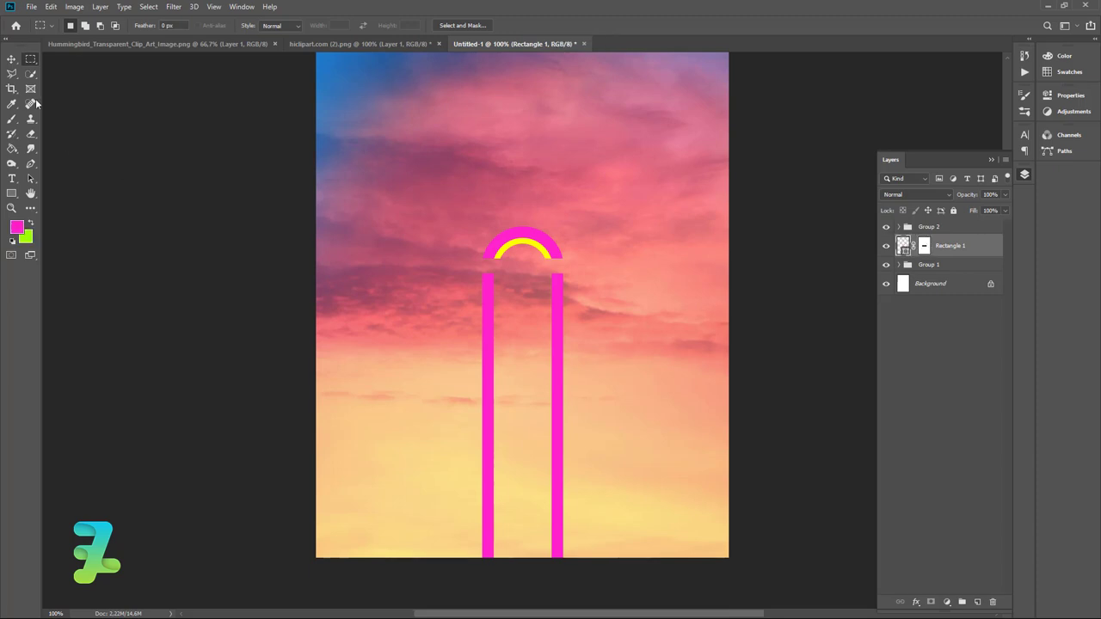
left_click(15, 60)
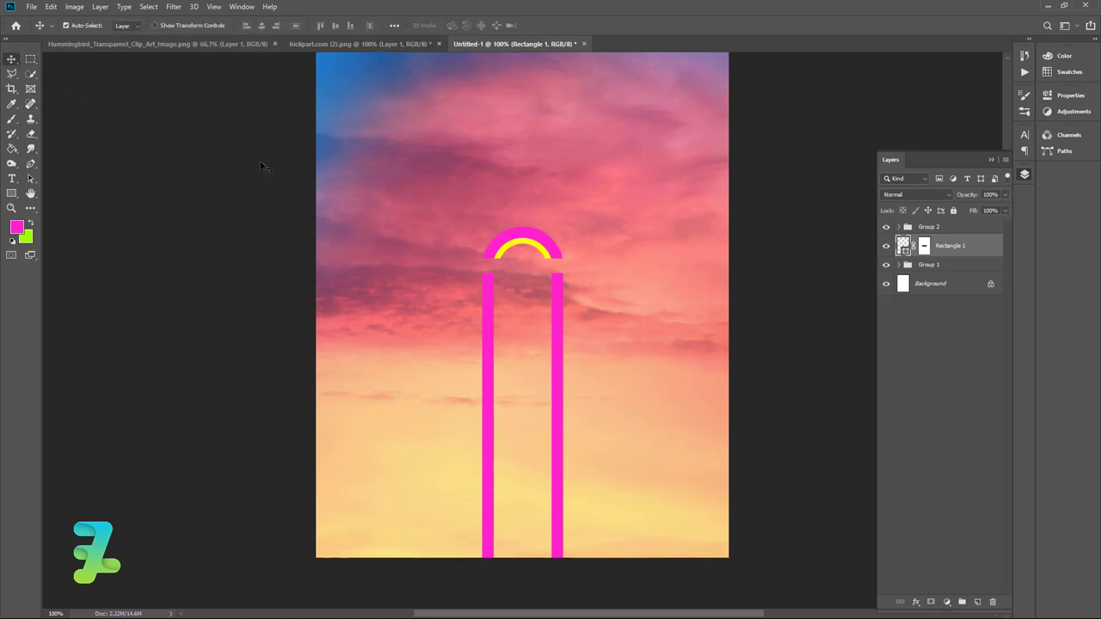
key("Up")
key("Up")
key("Up")
key("Up")
key("Up")
key("Up")
key("Up")
key("Up")
key("Up")
key("Up")
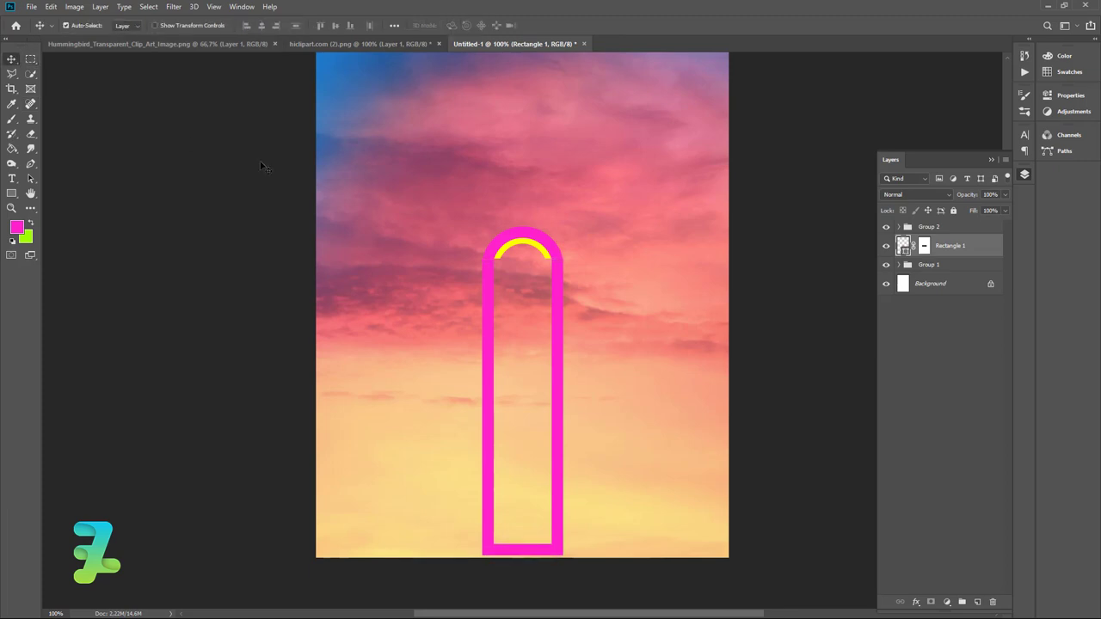
key("Up")
key("Up")
key("Down")
key("Down")
key("ctrl+plus")
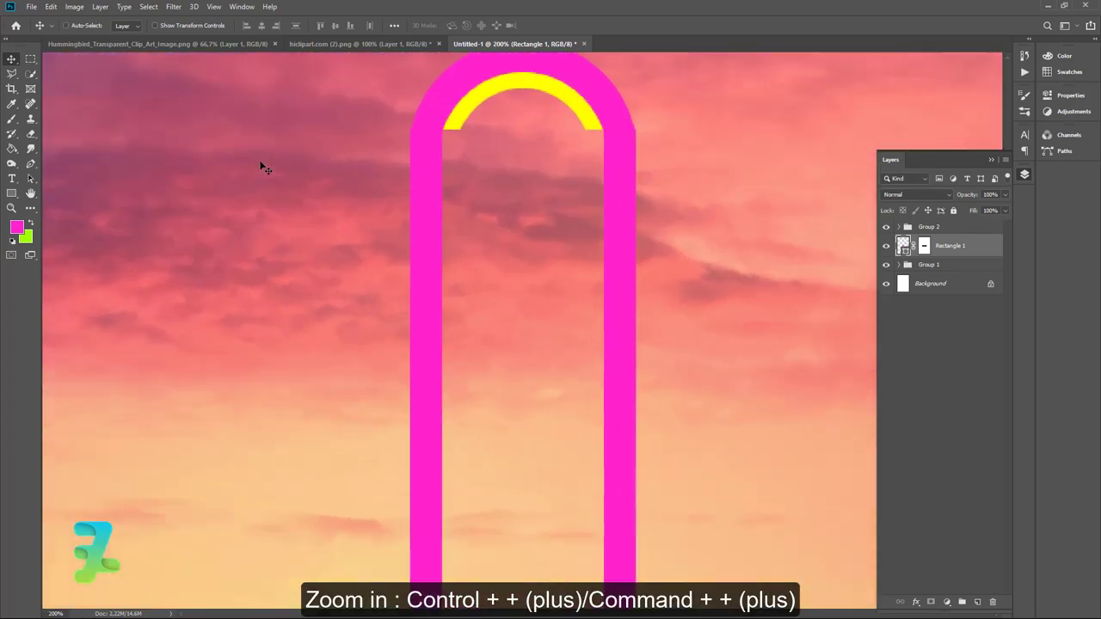
key("ctrl+plus")
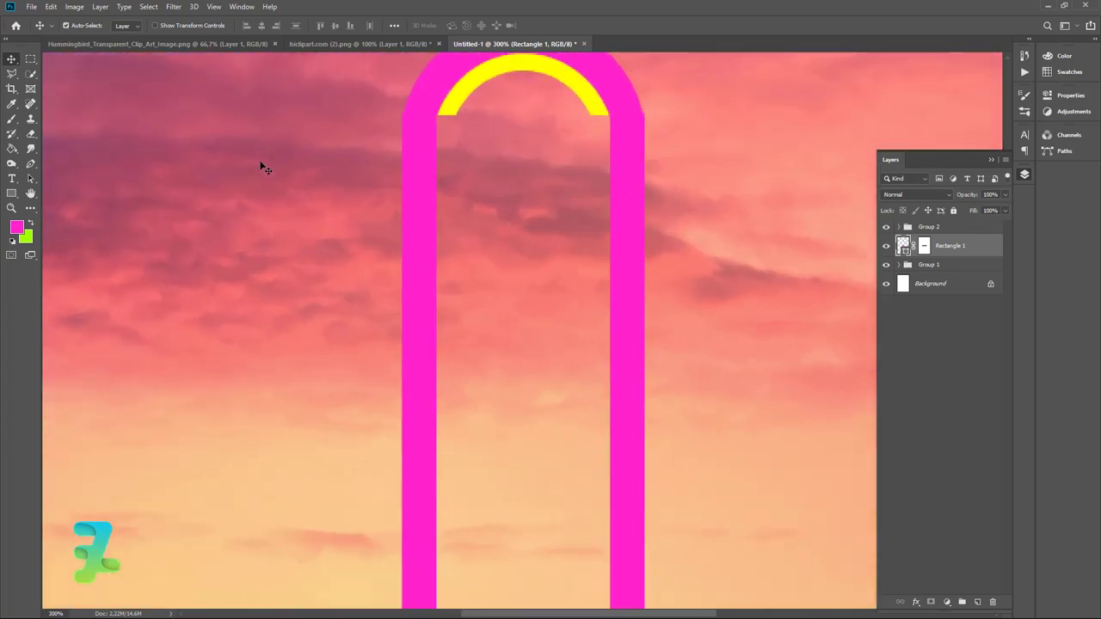
key("Right")
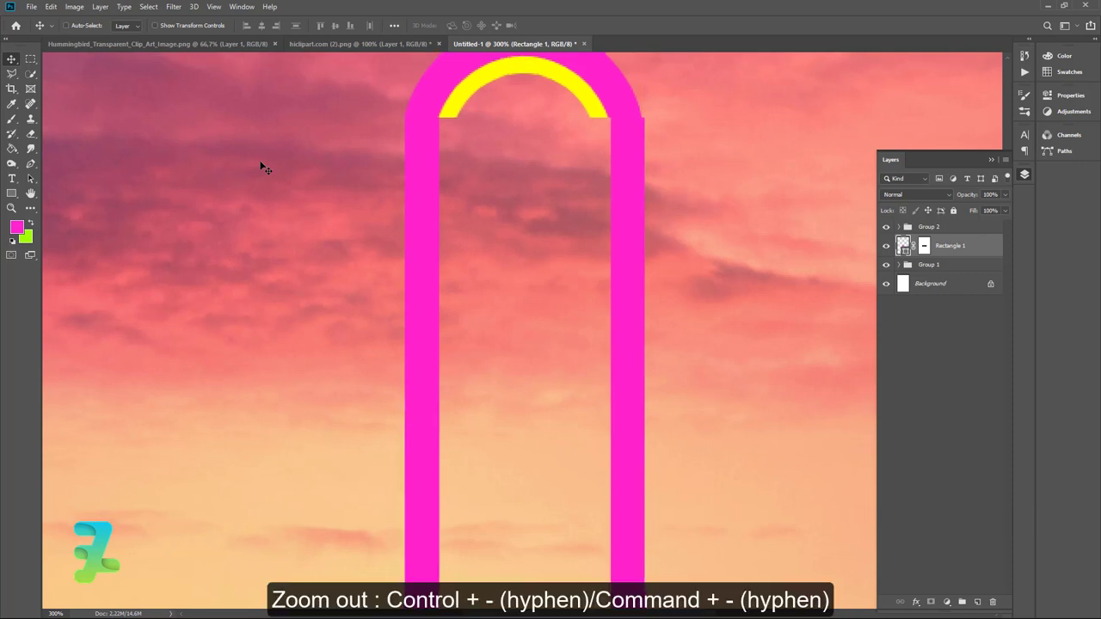
key("ctrl+minus")
key("ctrl+minus")
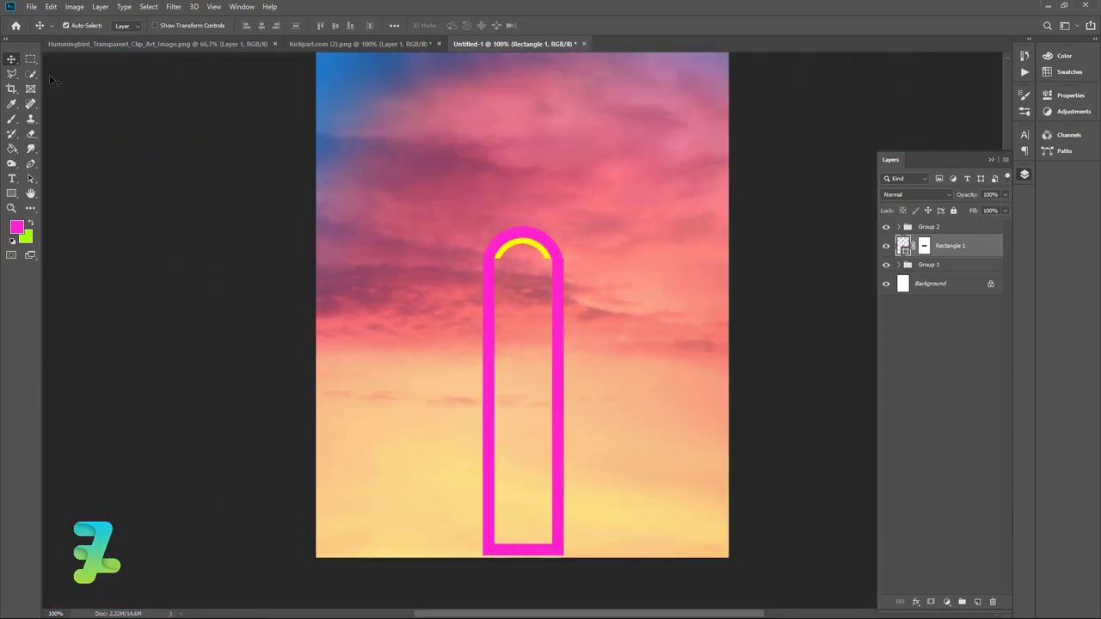
left_click(32, 60)
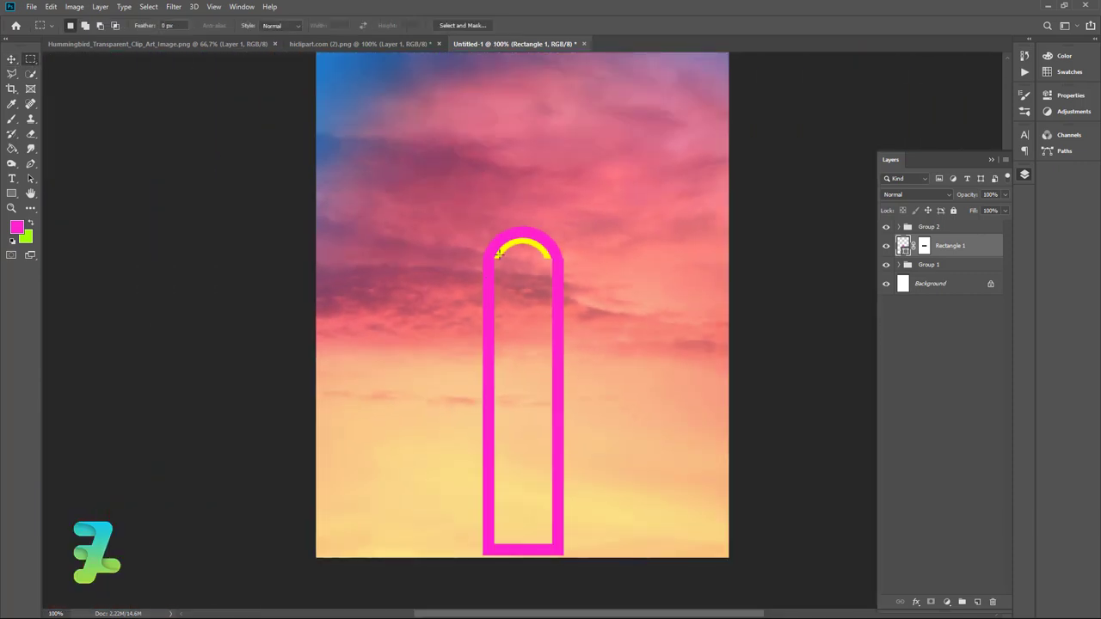
Paint black on Rectangle 1's mask to hide the right half of the pink outline.
left_click_drag(495, 255, 619, 574)
left_click(12, 118)
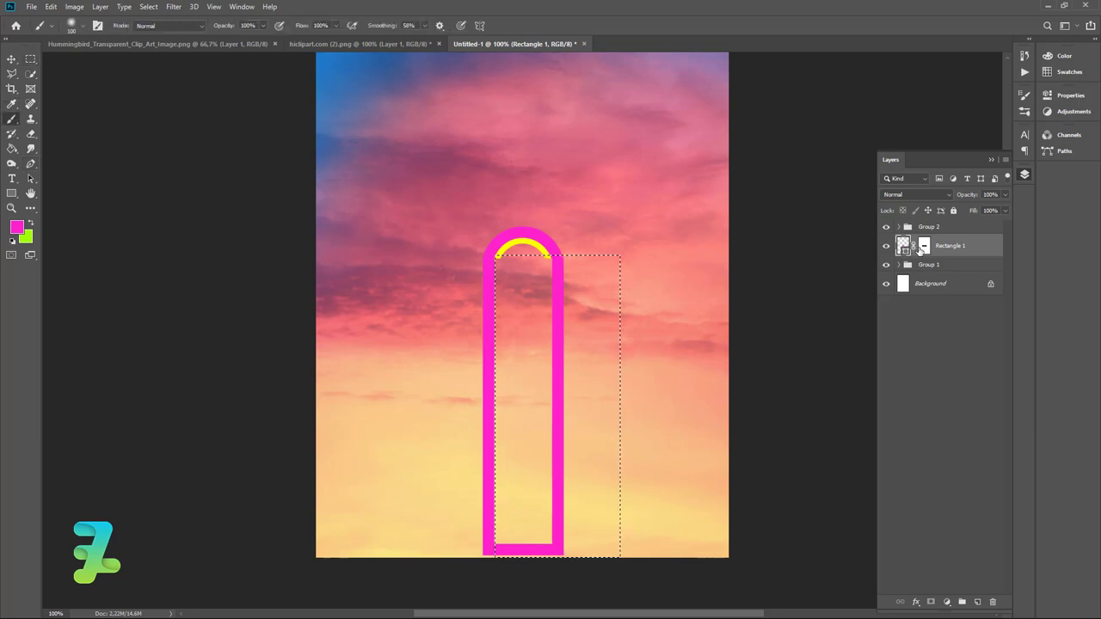
left_click(924, 246)
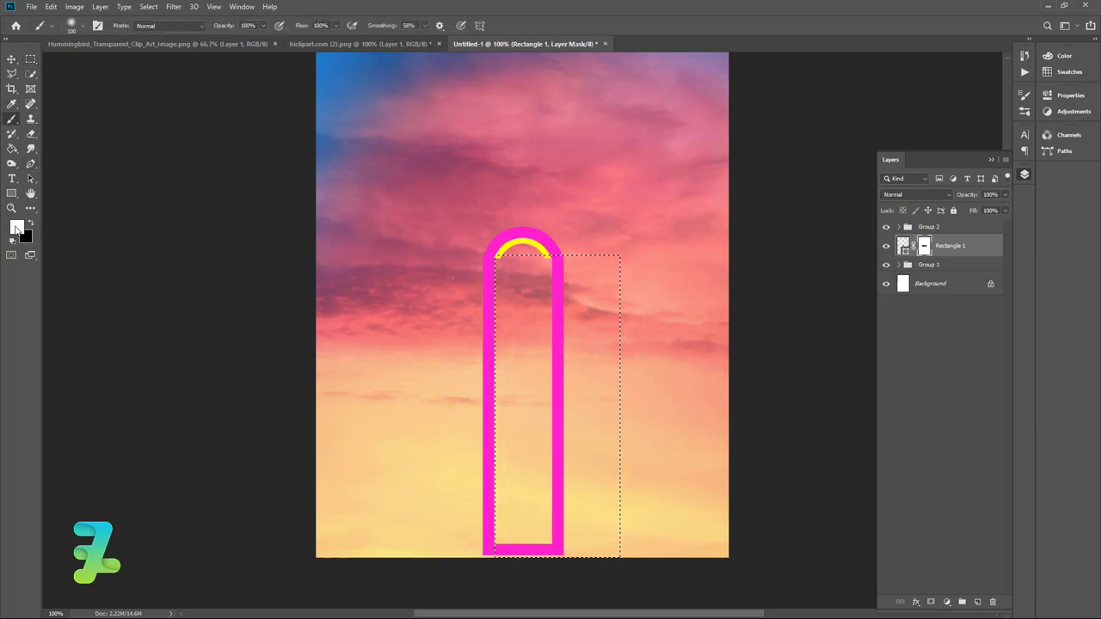
left_click(32, 225)
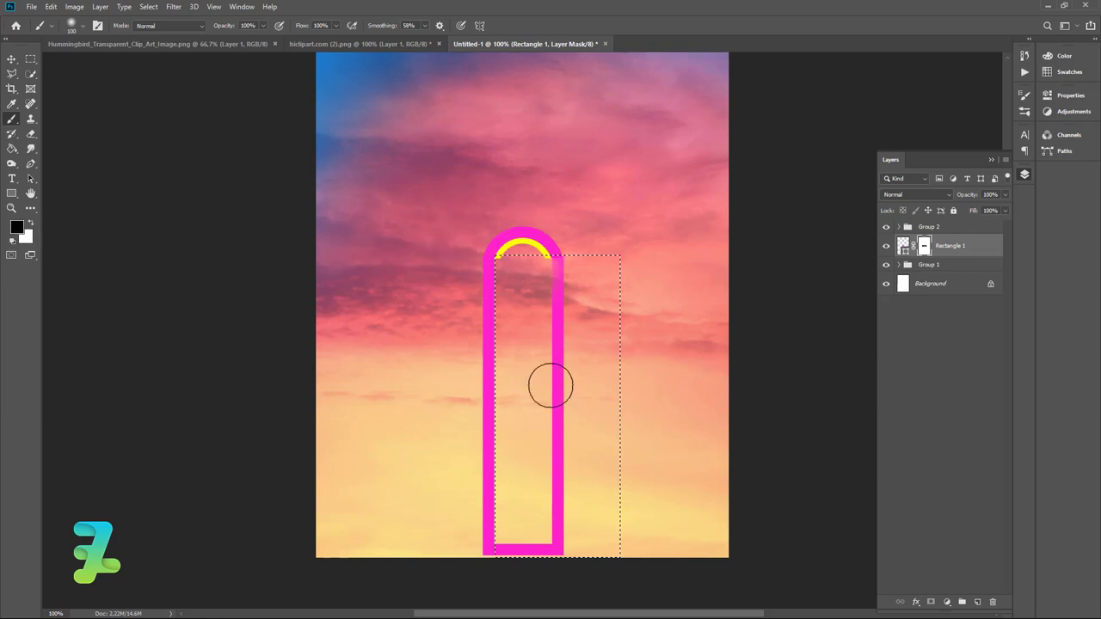
mouse_move(555, 362)
left_mouse_down()
mouse_move(556, 262)
mouse_move(562, 543)
mouse_move(500, 552)
left_mouse_up()
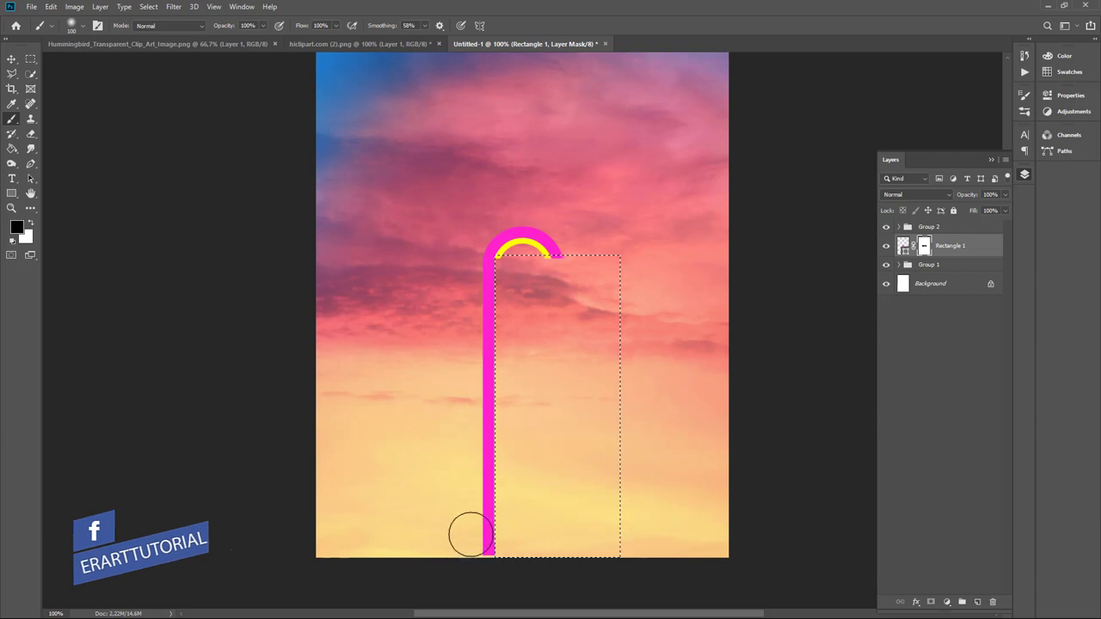
key("ctrl+d")
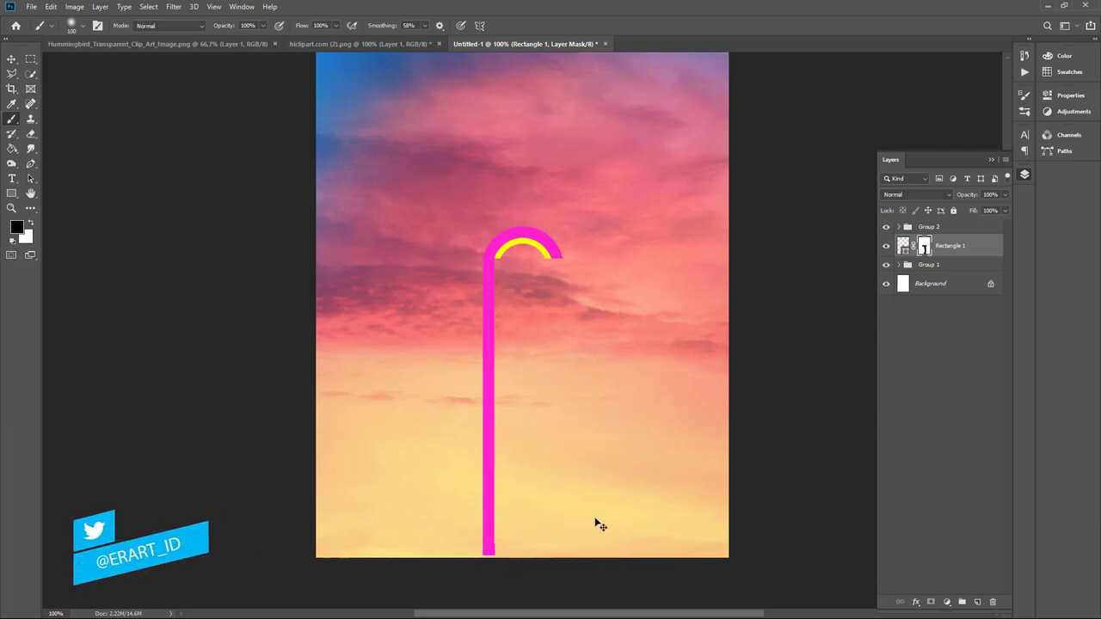
Stretch the remaining pink leg down to the poster's bottom edge.
key("ctrl+t")
left_click_drag(523, 555, 523, 600)
key("Return")
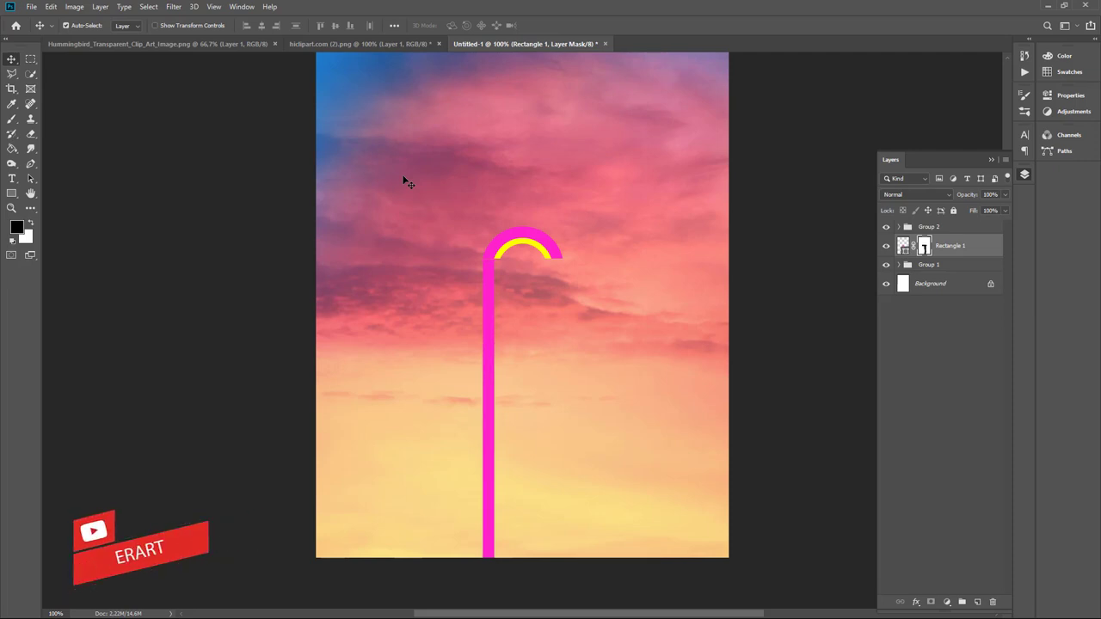
Duplicate the arch layer and position the copy to the right as a second leg.
key("ctrl")
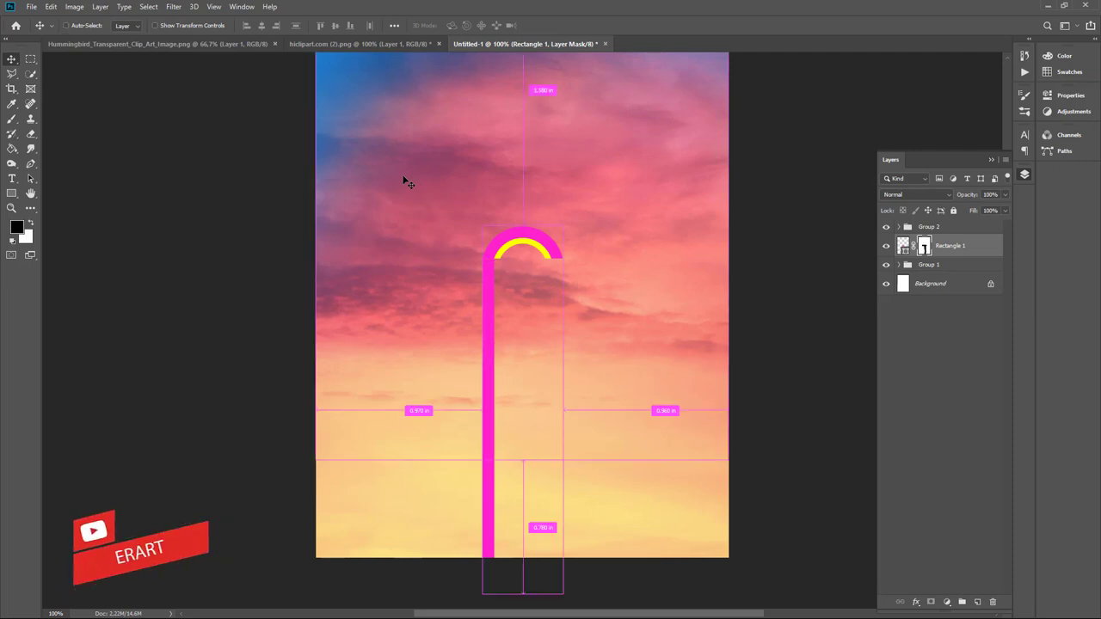
key("ctrl+j")
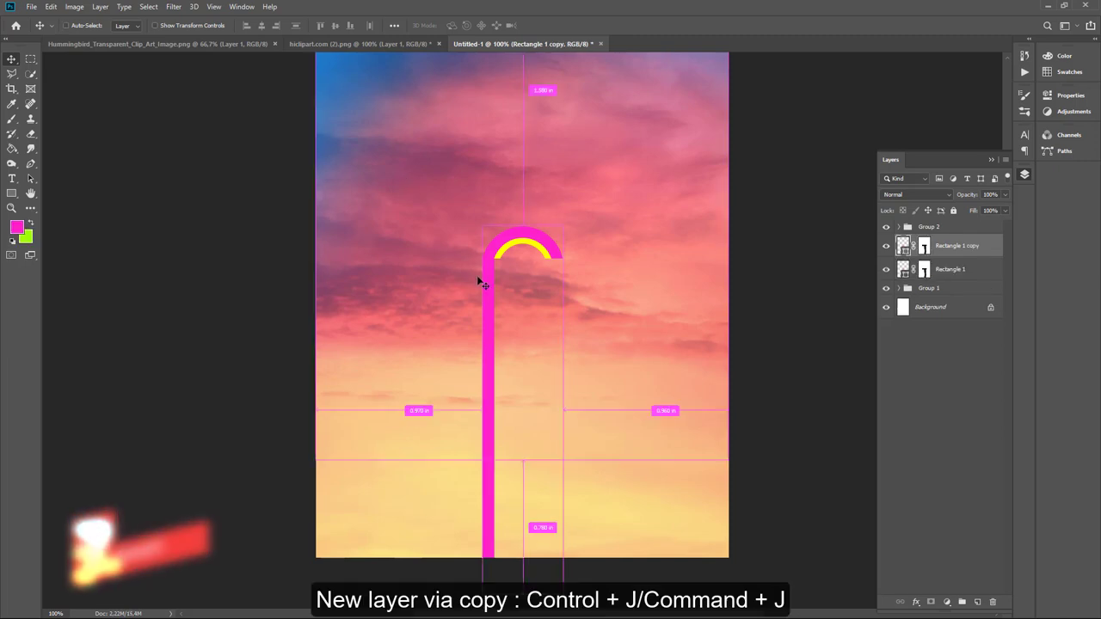
left_click_drag(490, 280, 573, 290)
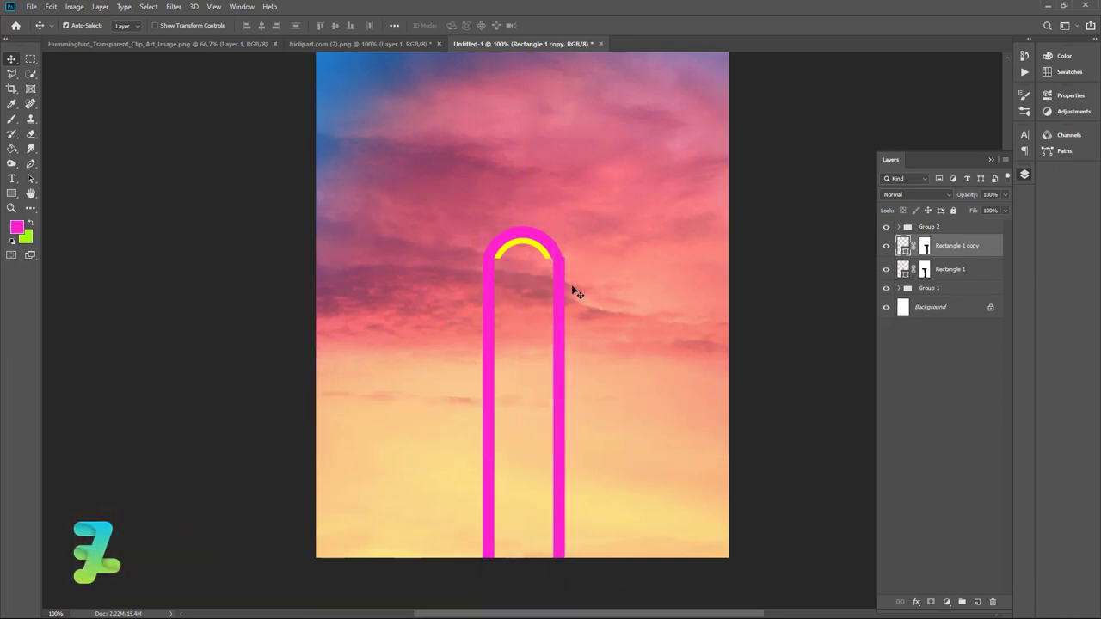
key("Left")
key("Left")
key("Left")
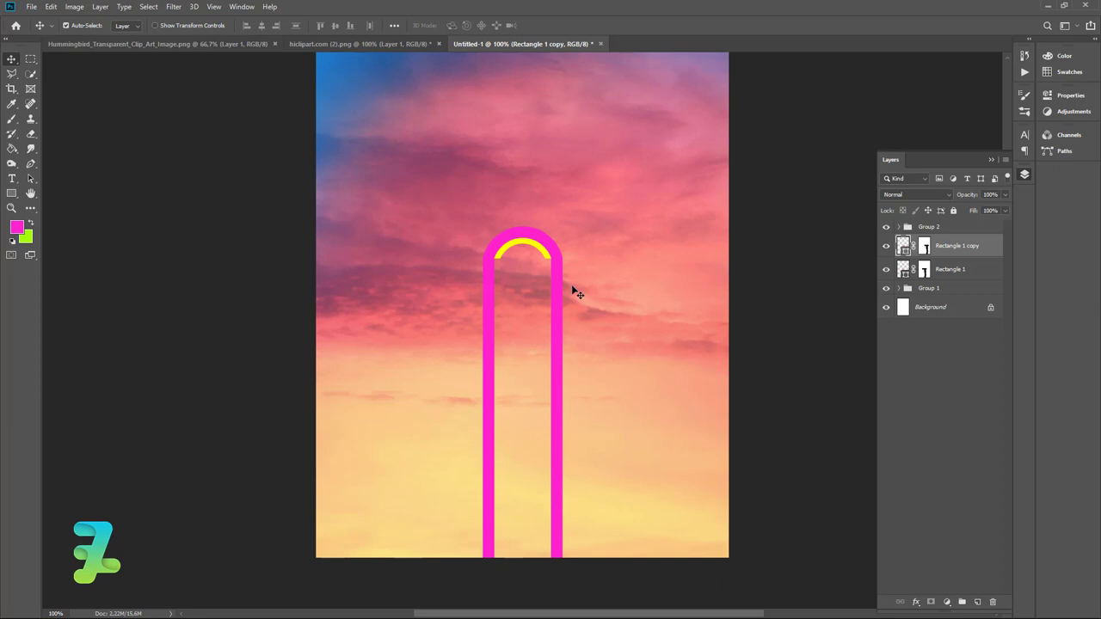
key("Left")
key("Left")
key("Right")
key("Right")
key("Right")
Duplicate the leg again, nudge the inner shape, and set its stroke to yellow.
key("ctrl+j")
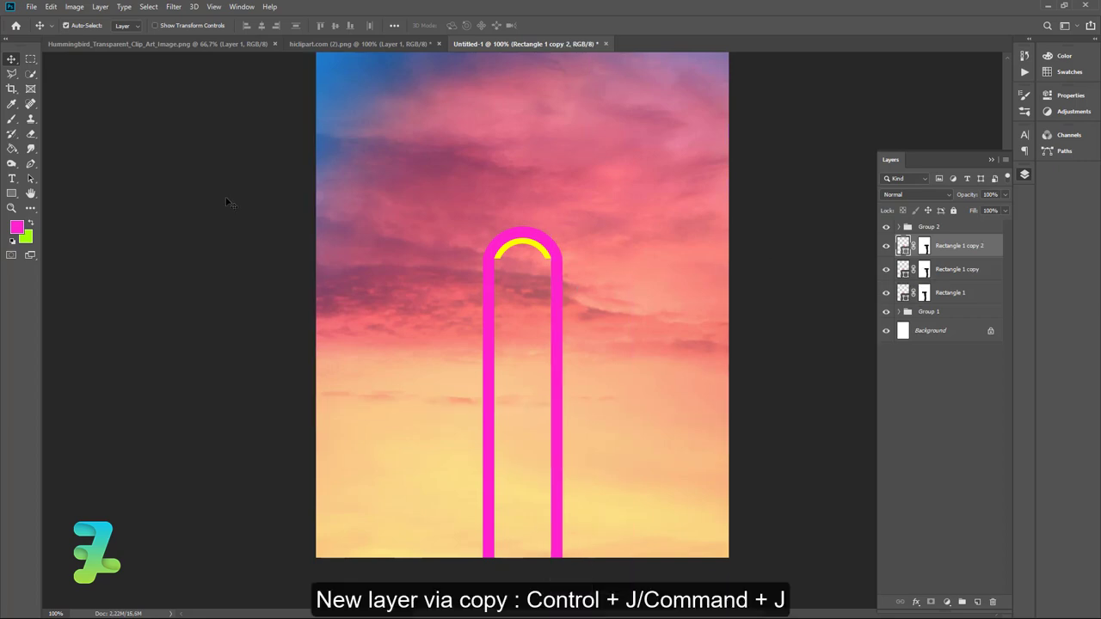
left_click(11, 194)
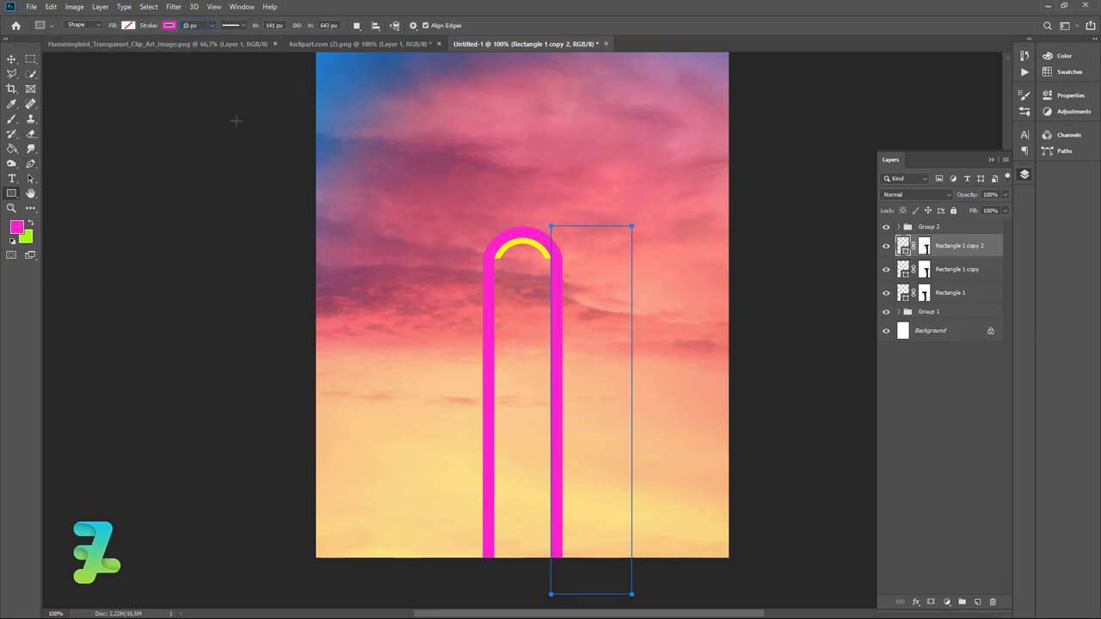
left_click(11, 58)
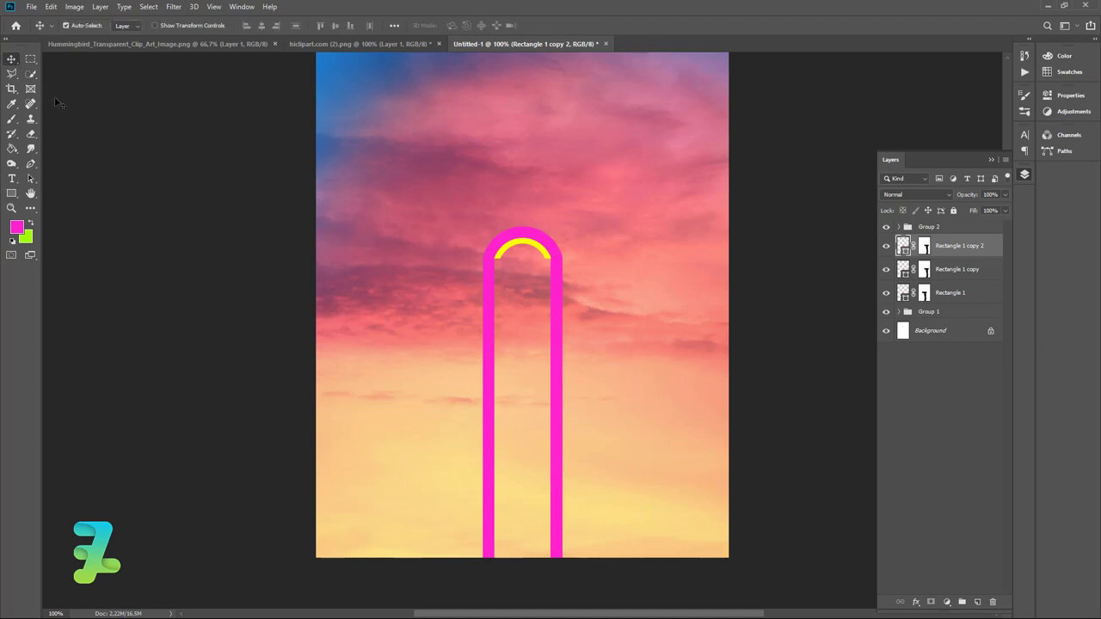
key("Right")
key("Right")
key("Right")
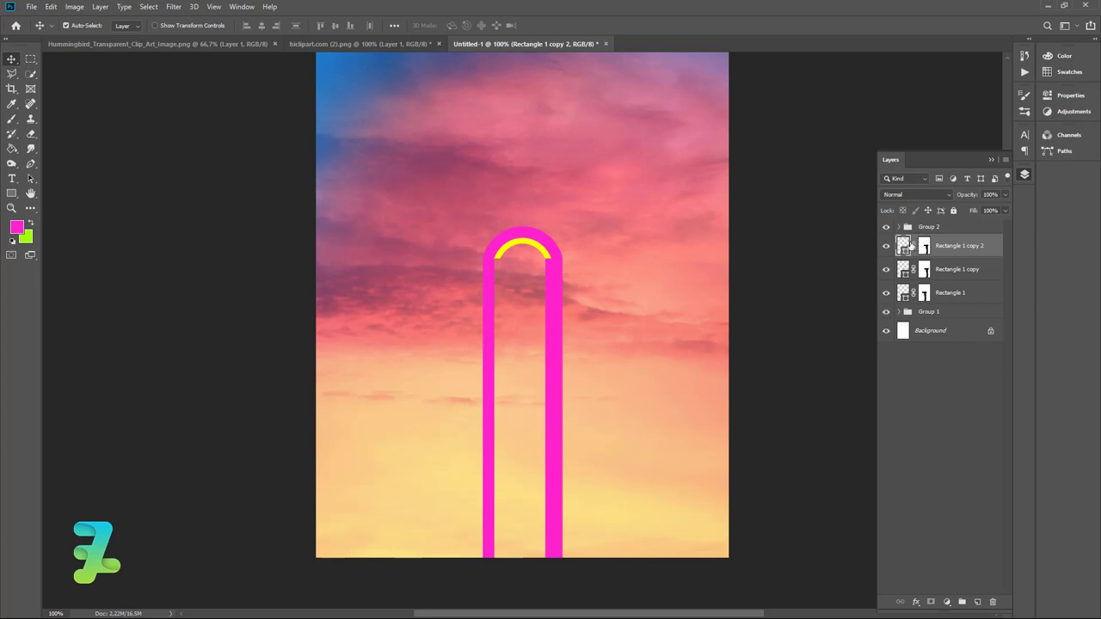
left_click(11, 192)
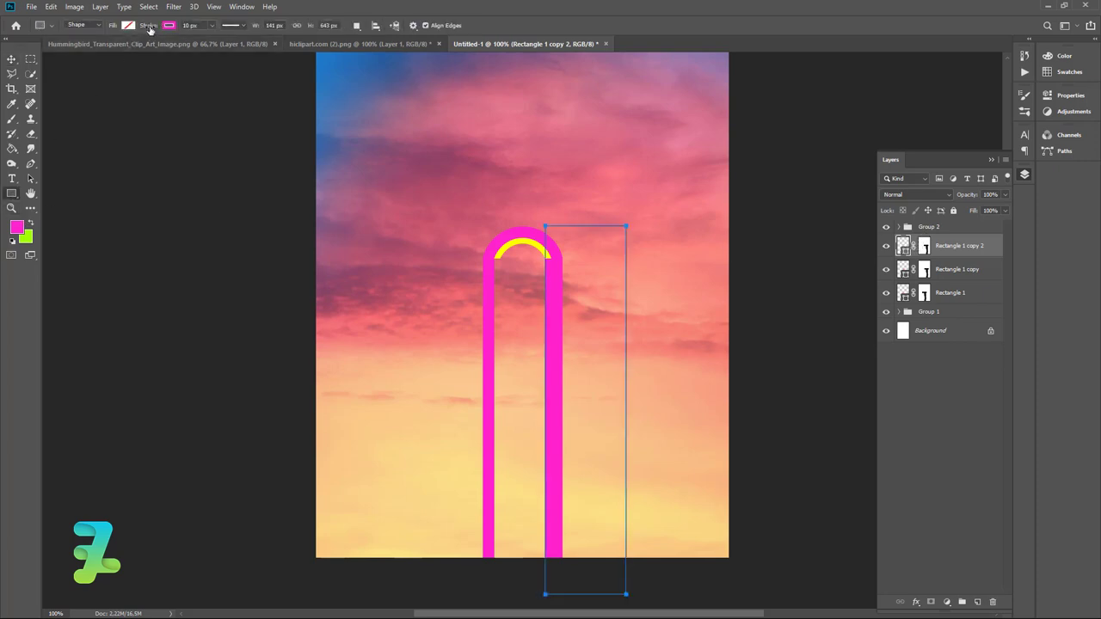
left_click(166, 25)
left_click(139, 85)
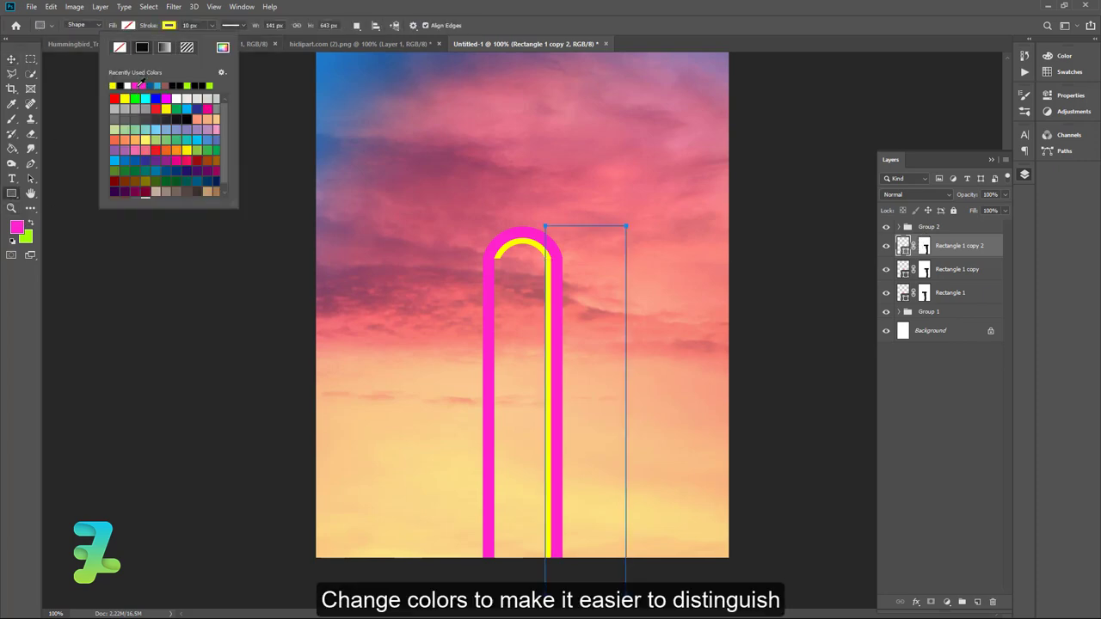
left_click(12, 59)
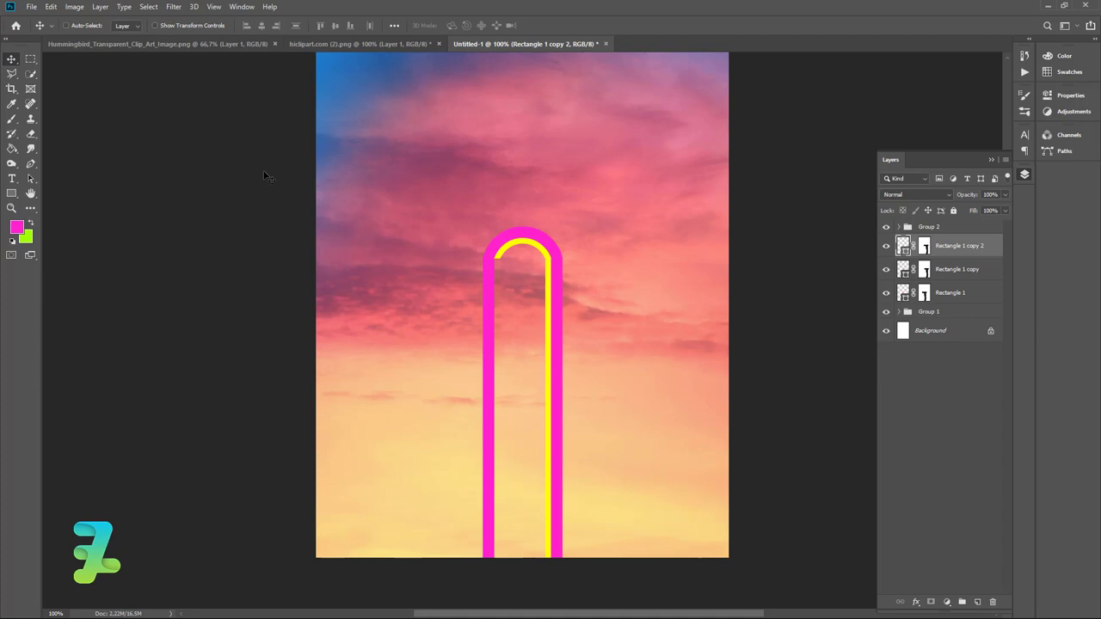
Zoom to 200% and place a duplicate yellow leg on the left side.
key("ctrl+plus")
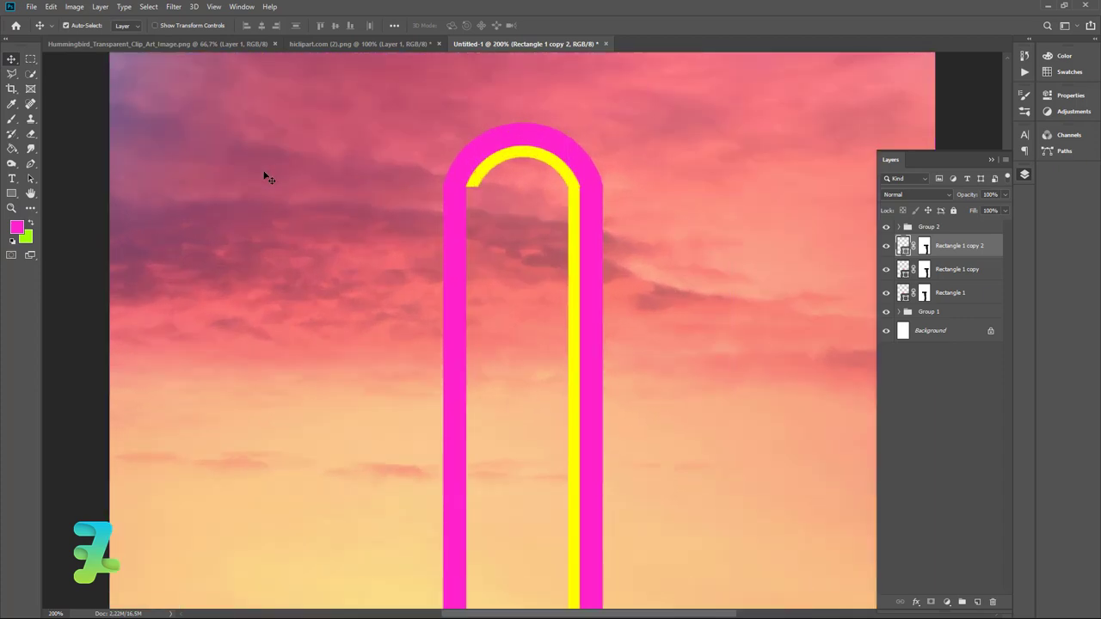
key("ctrl+j")
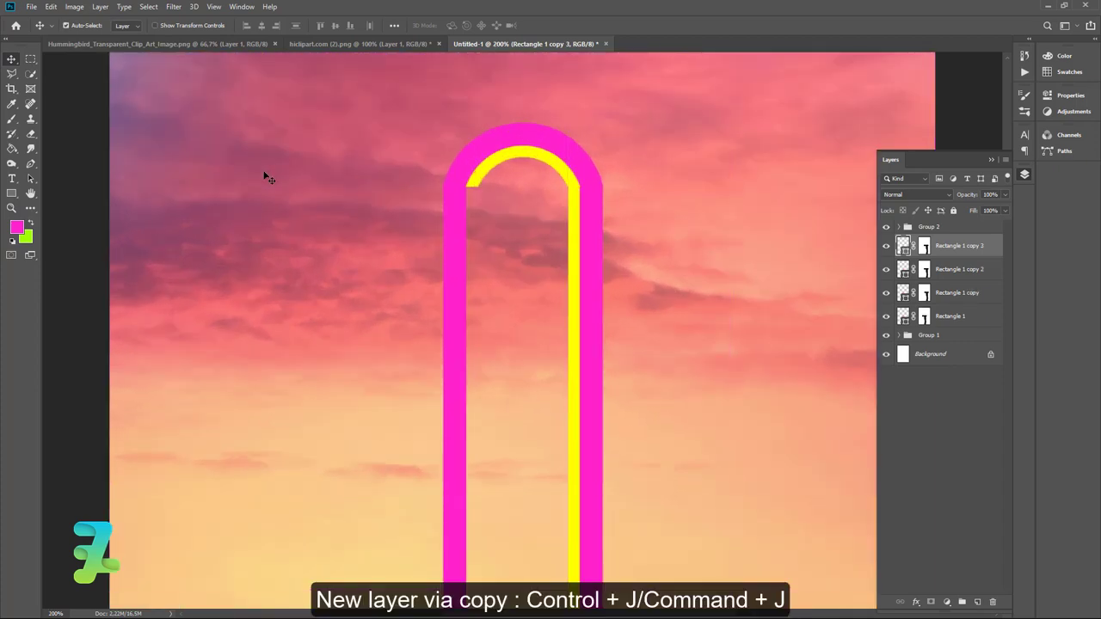
key("Left")
key("Left")
key("Left")
key("Left")
key("Left")
key("Left")
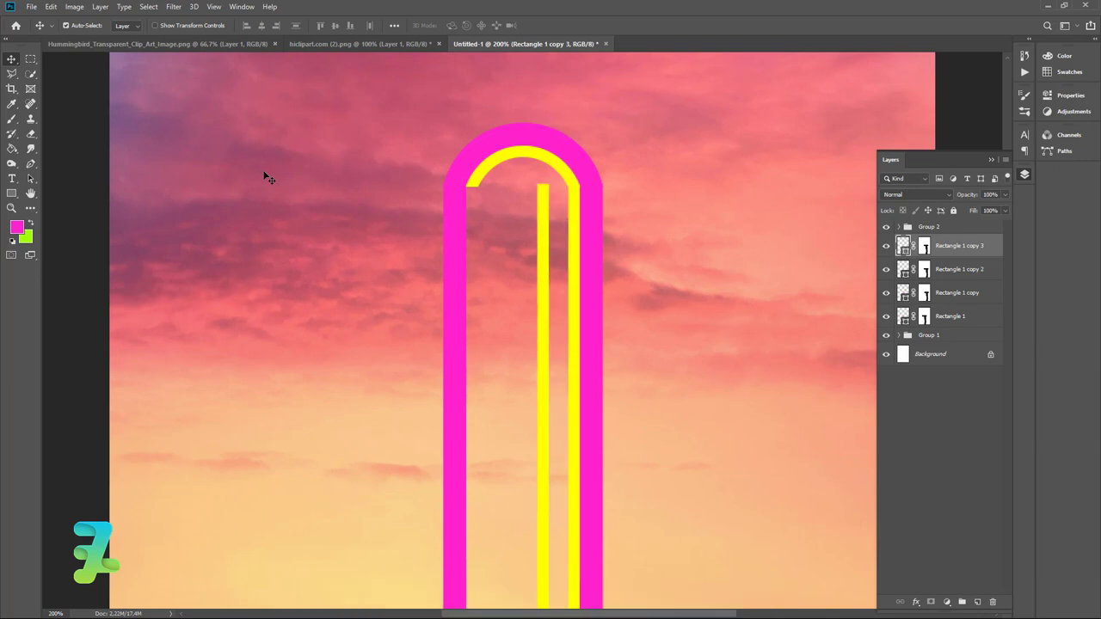
key("Left")
key("Left")
key("Left")
key("Left")
key("Left")
key("Left")
key("Left")
key("Left")
key("Left")
key("Left")
key("Left")
key("Left")
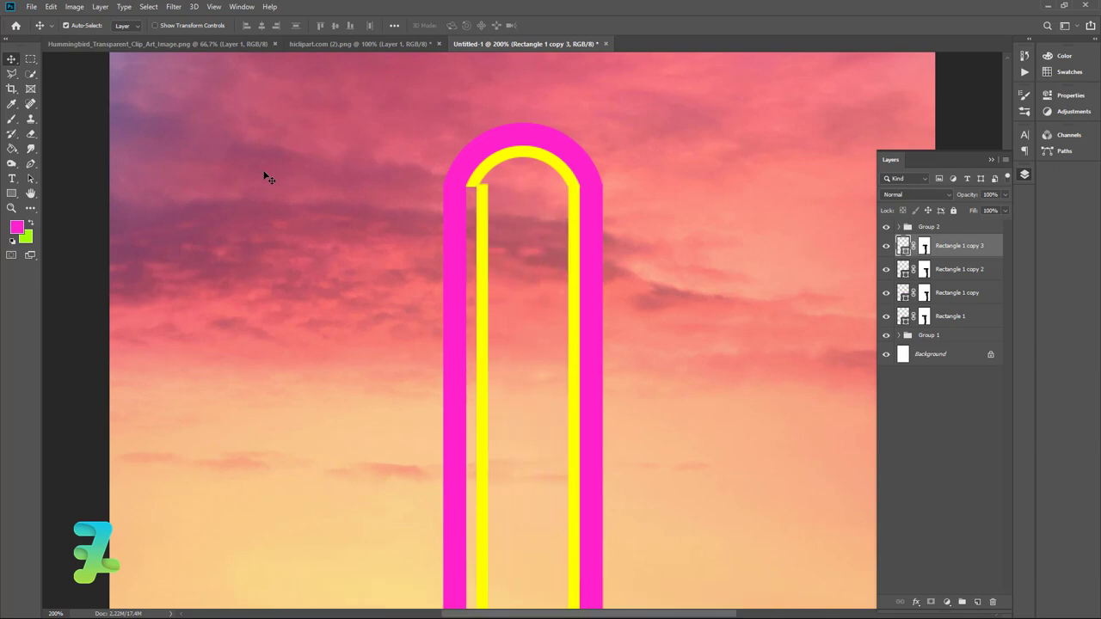
key("Left")
key("Left")
key("Left")
key("Right")
key("Right")
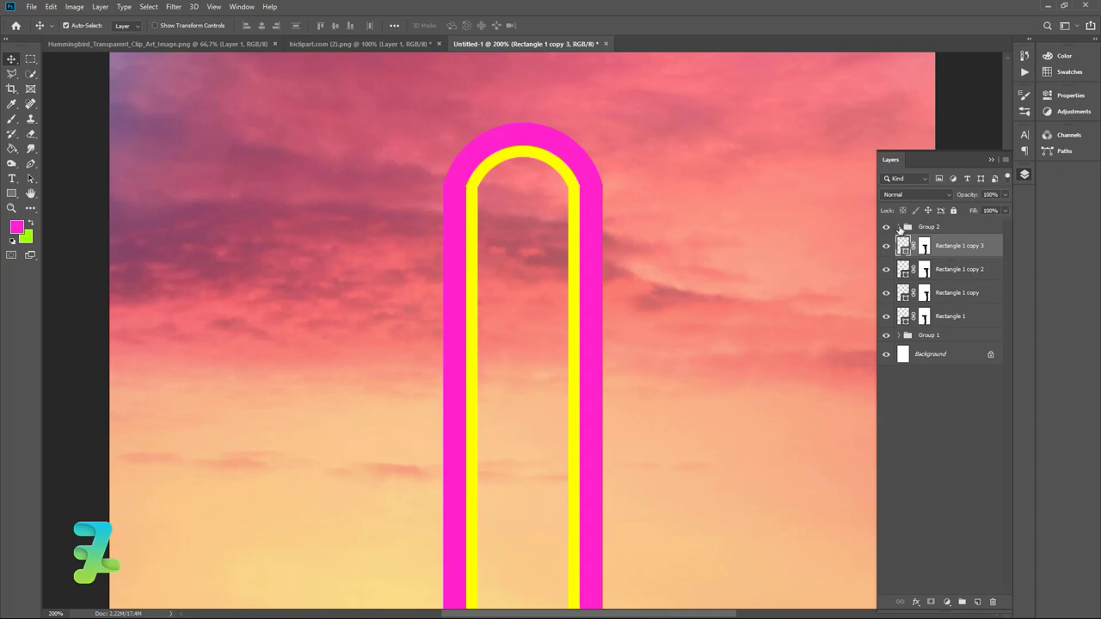
Expand Group 2 and move Ellipse 1 below Rectangle 1 copy 2.
left_click(899, 227)
left_click(886, 269)
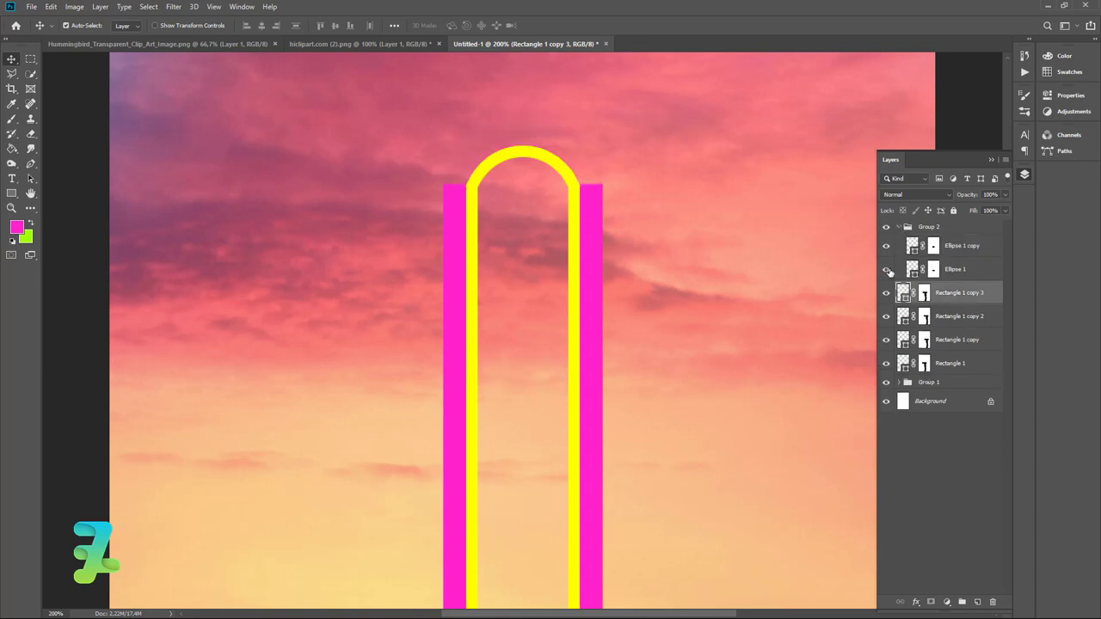
left_click(887, 269)
left_click(888, 270)
left_click(888, 270)
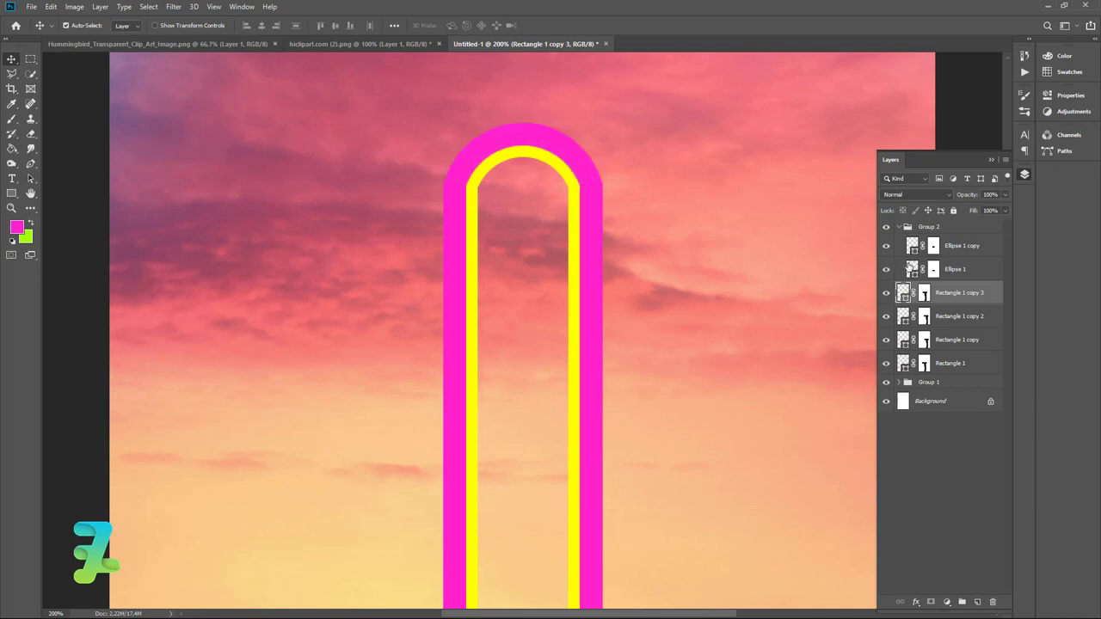
left_click_drag(910, 268, 913, 327)
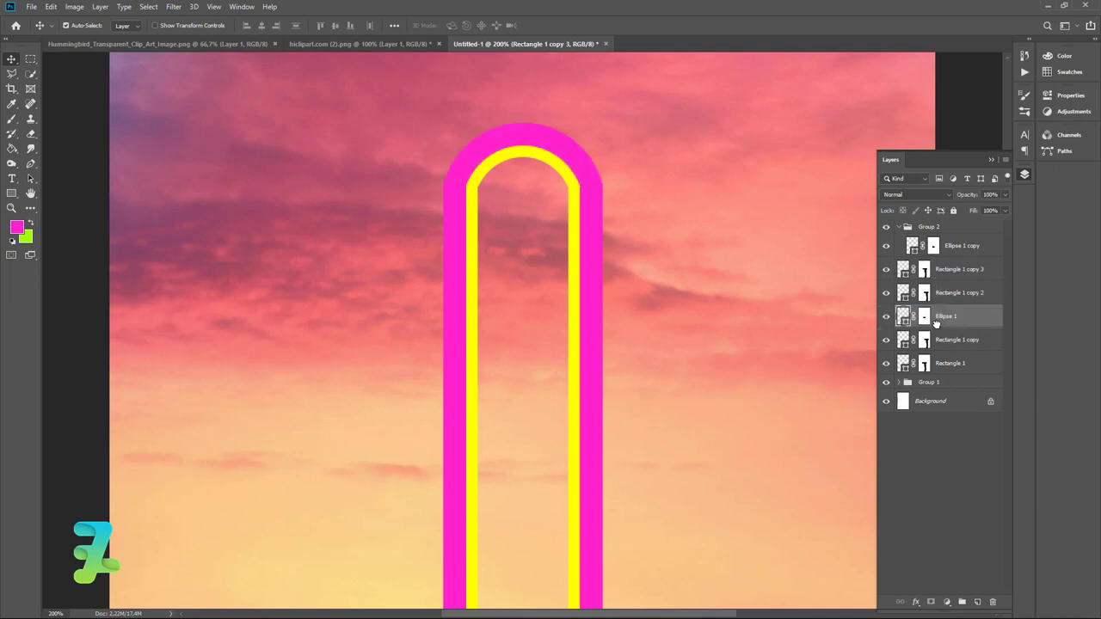
Move Rectangle 1 copy 2 and copy 3 into Group 2.
left_click(913, 294)
double_click(903, 270)
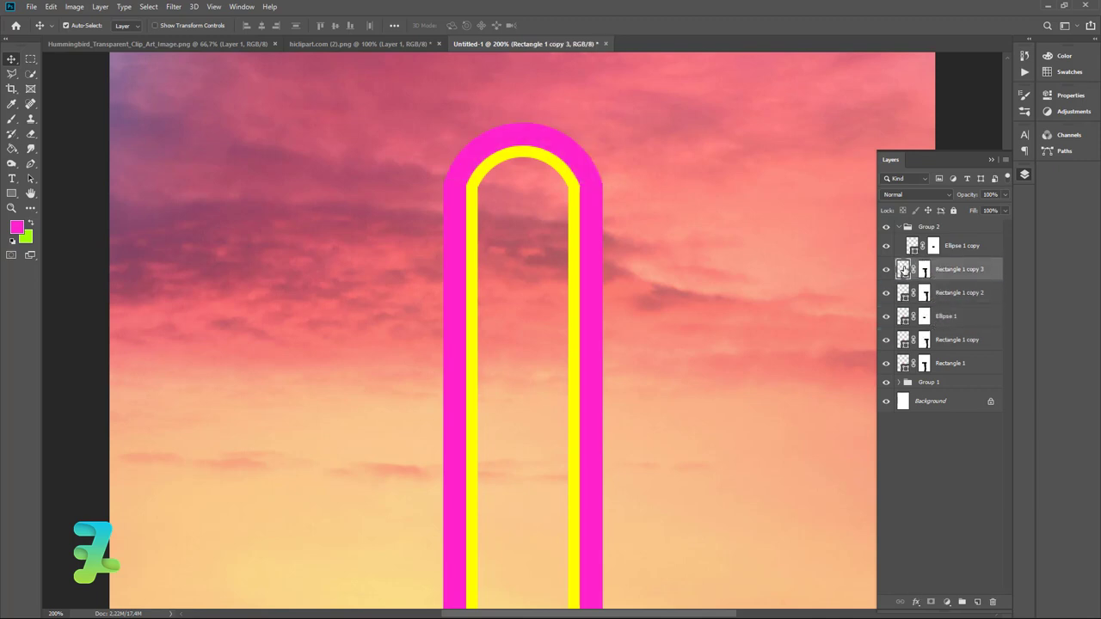
left_click(922, 299)
left_click(904, 296, "shift")
left_click_drag(904, 293, 903, 229)
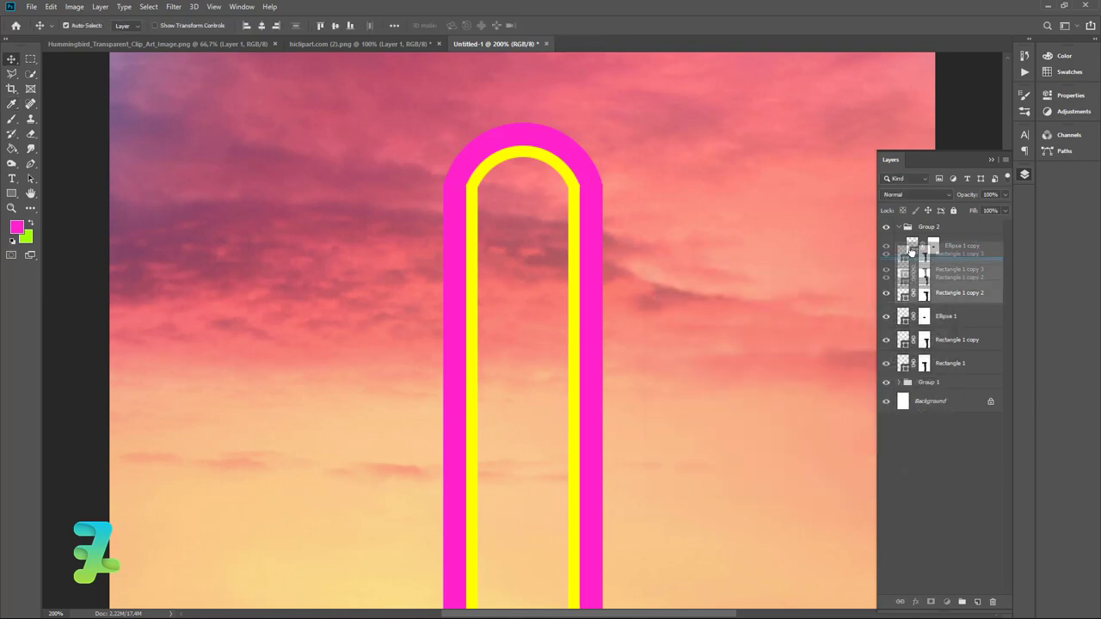
left_click(899, 227)
left_click(886, 226)
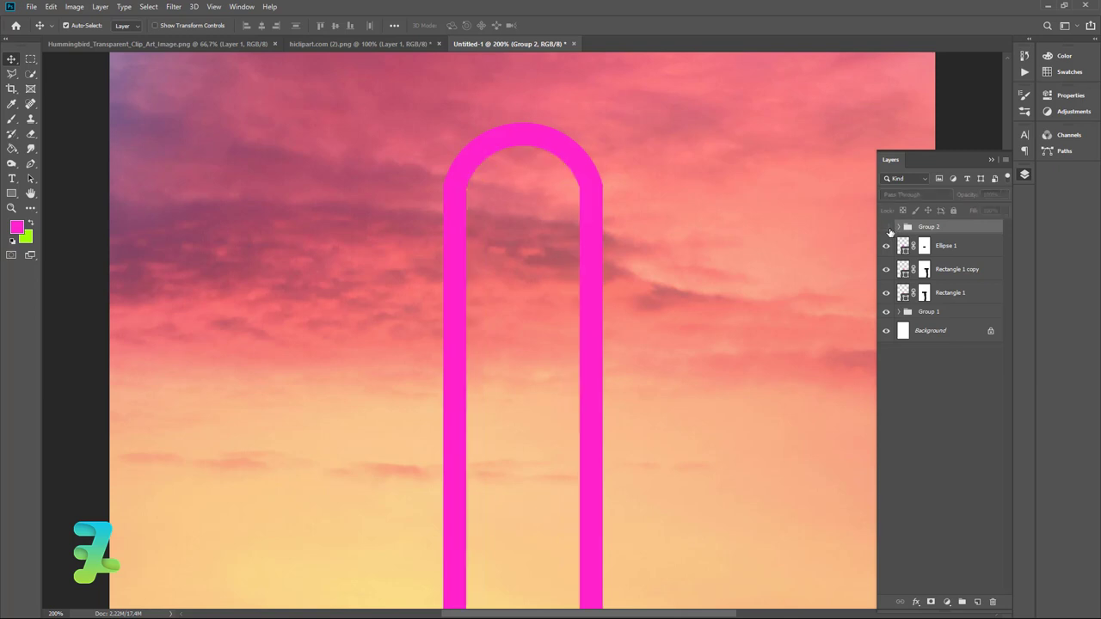
left_click(886, 227)
Group Ellipse 1 through Rectangle 1 into Group 3 and zoom out to the whole poster.
left_click_drag(906, 248, 912, 300)
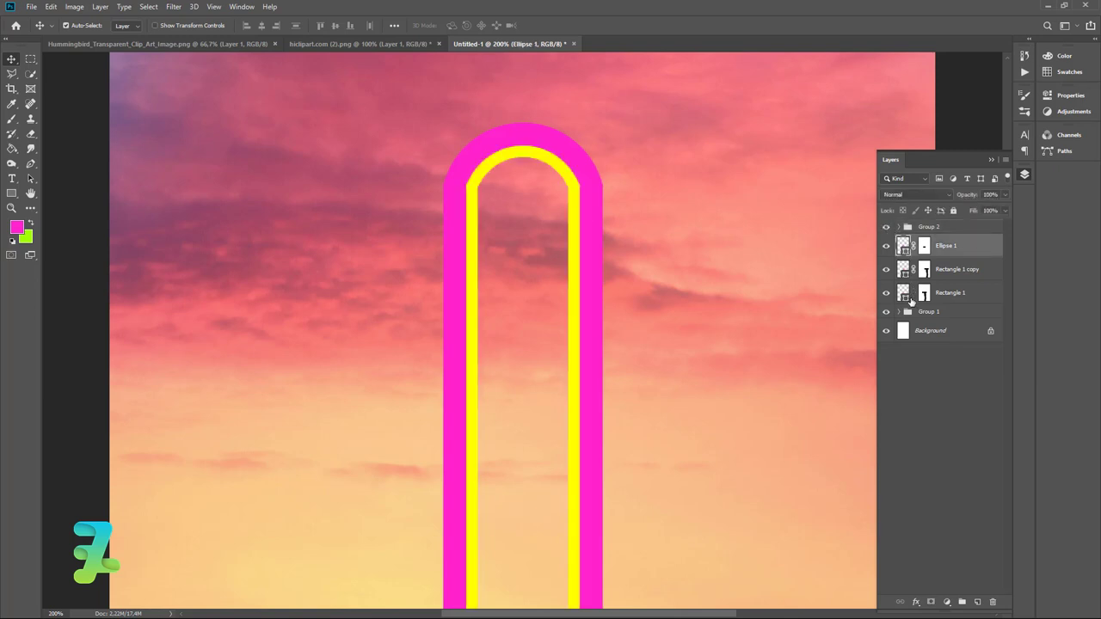
left_click(982, 295, "shift")
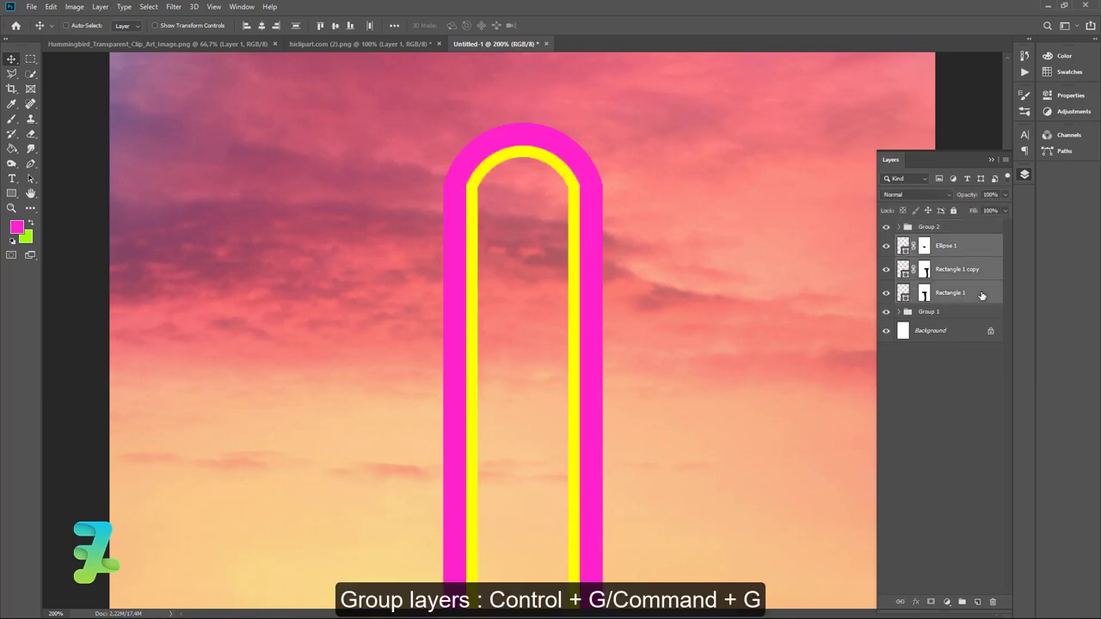
key("ctrl+g")
left_click(886, 241)
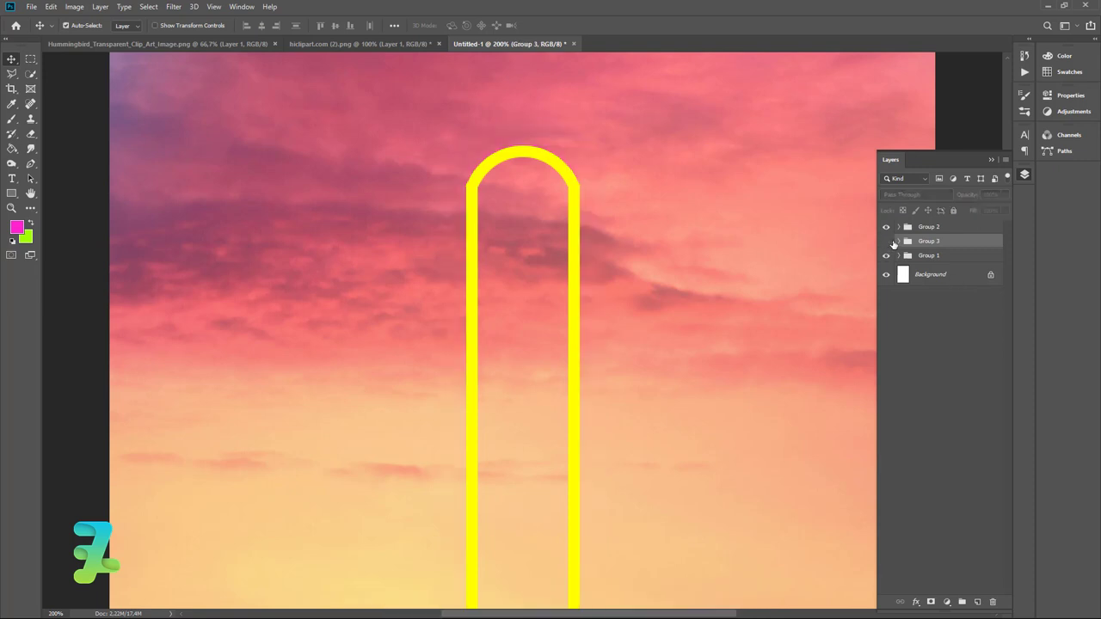
left_click(886, 241)
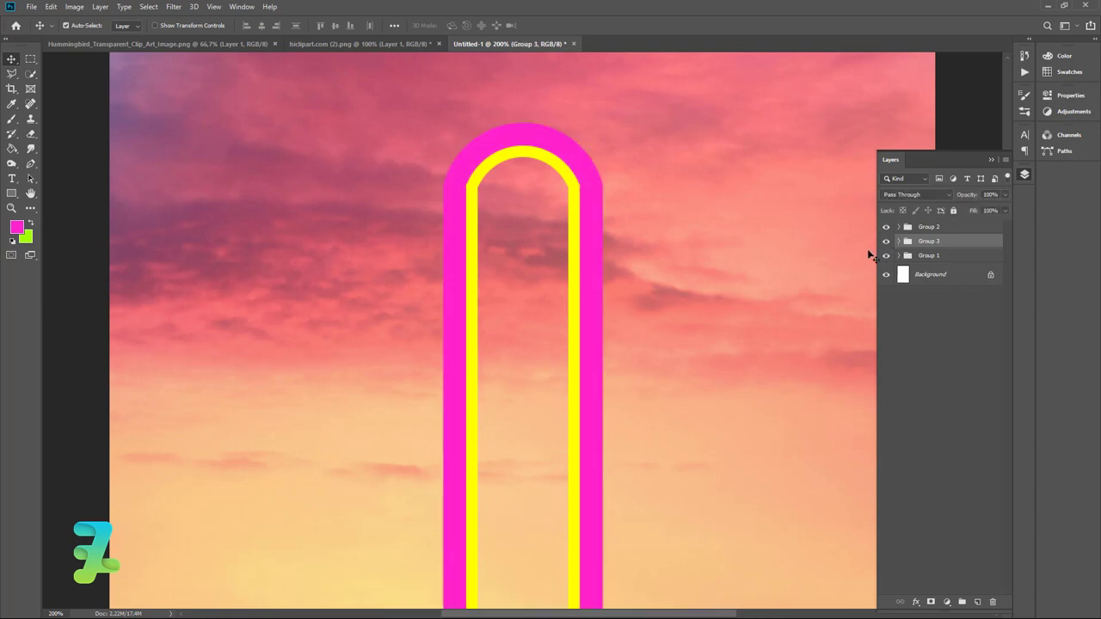
key("ctrl+minus")
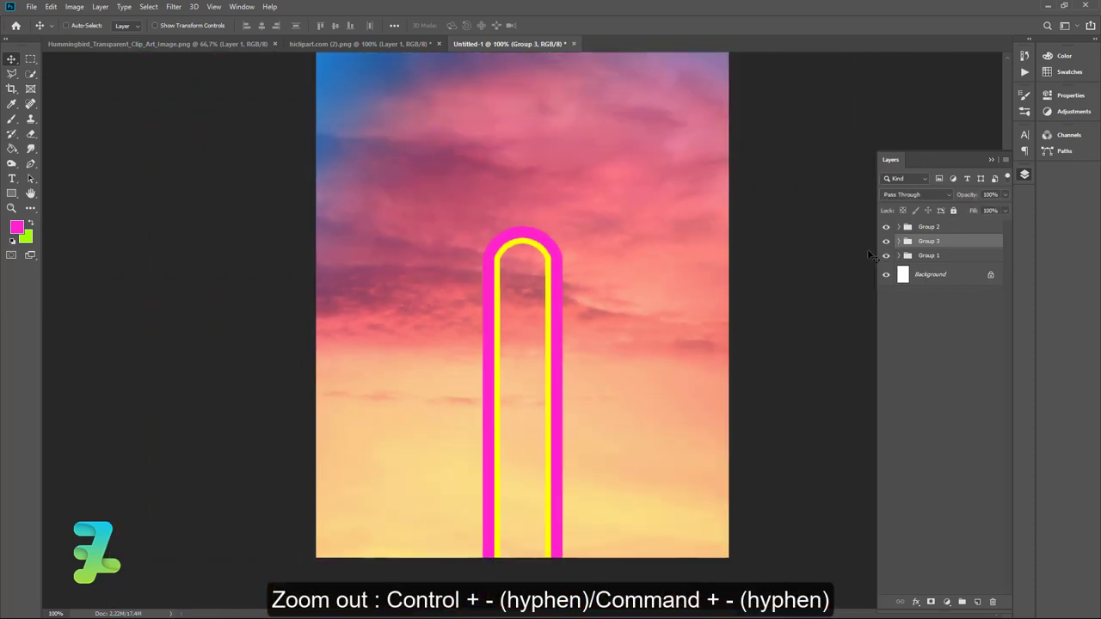
Add a Gradient Overlay to Group 3 using the Blue, Red, Yellow preset.
double_click(964, 244)
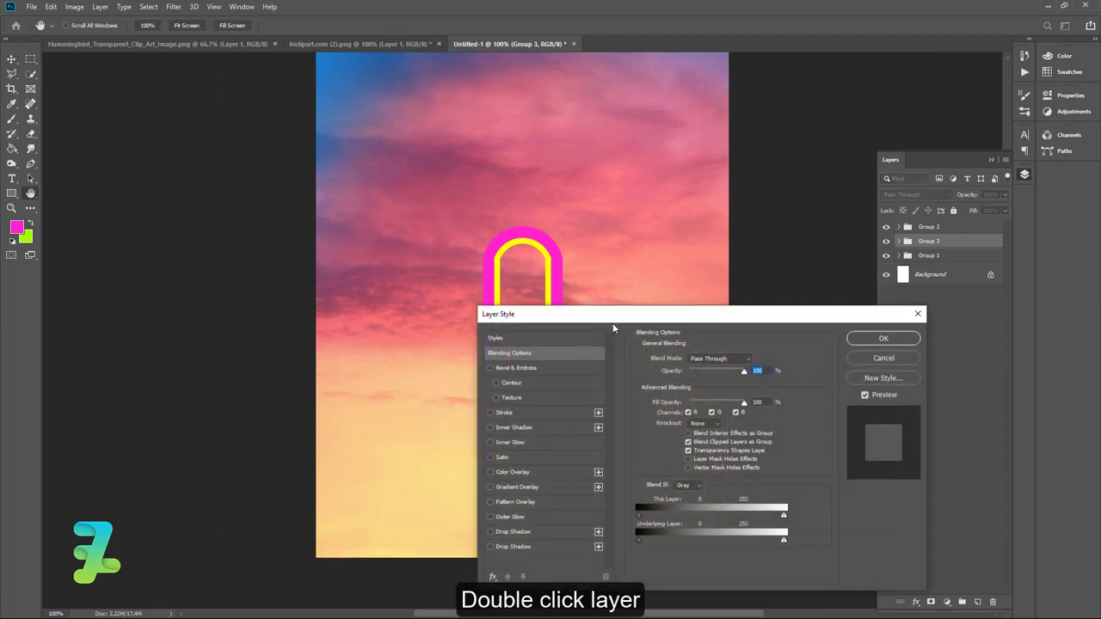
left_click_drag(612, 322, 860, 245)
left_click(708, 416)
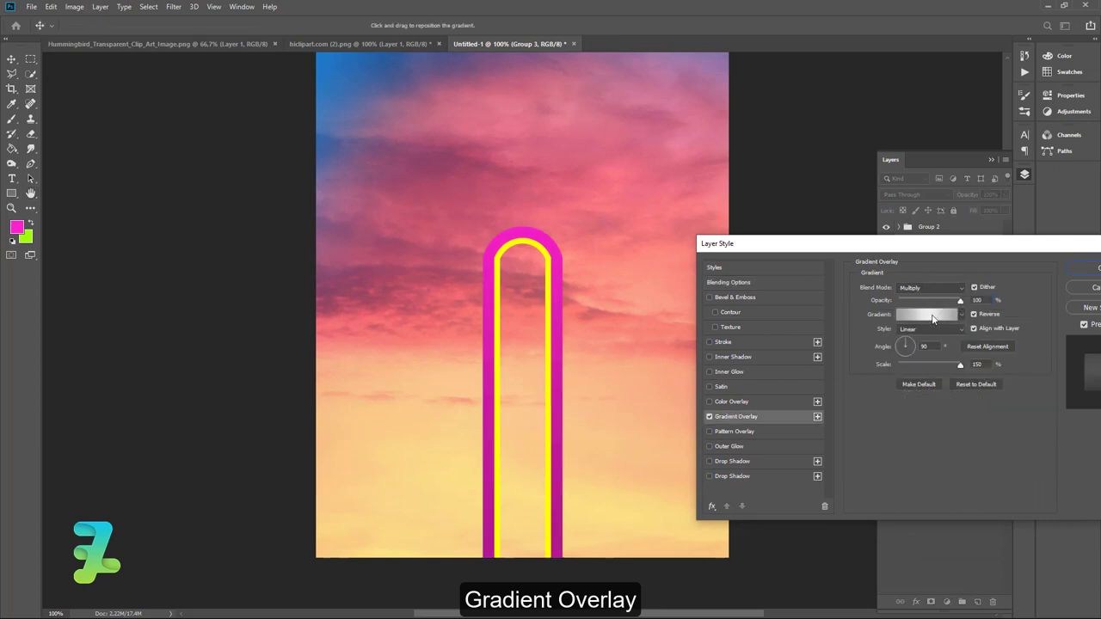
left_click(933, 315)
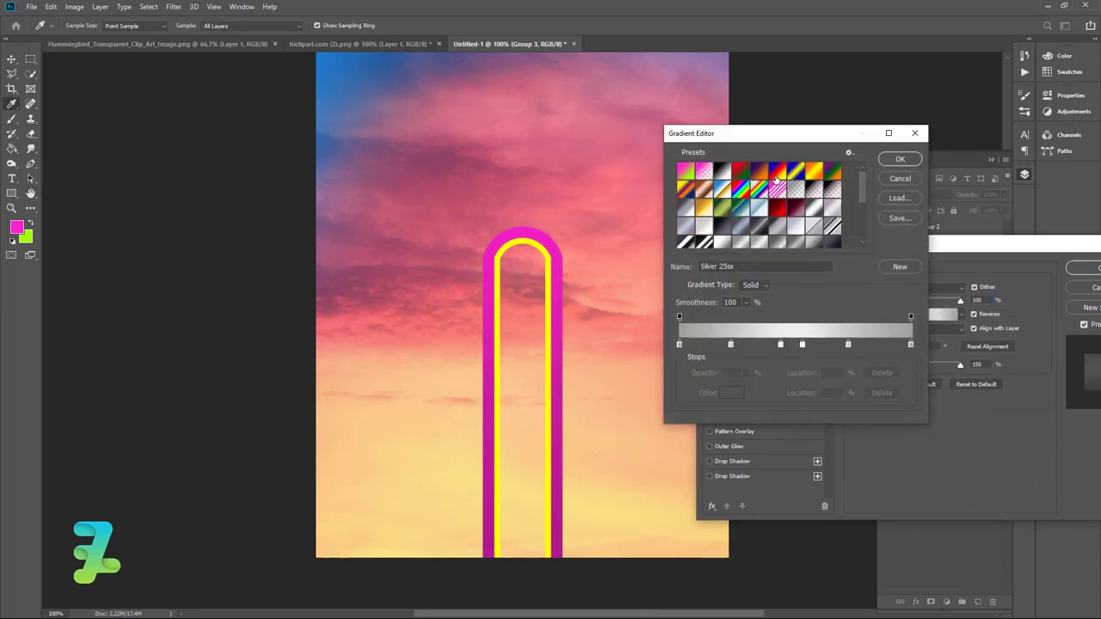
left_click(776, 177)
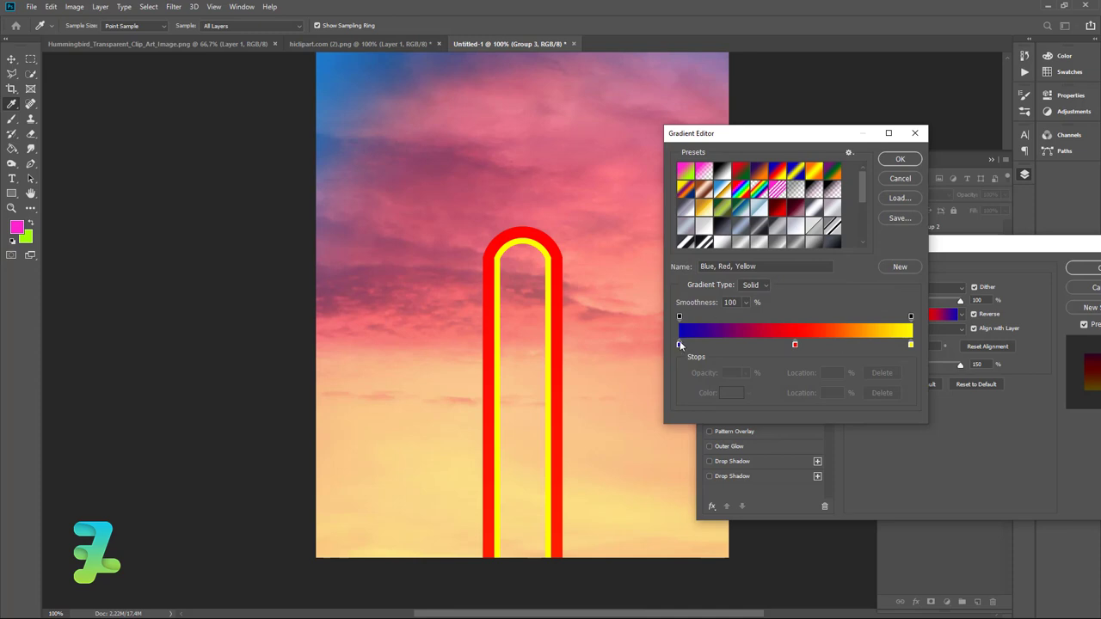
Set the gradient's left stop to white (ffffff).
left_click(680, 344)
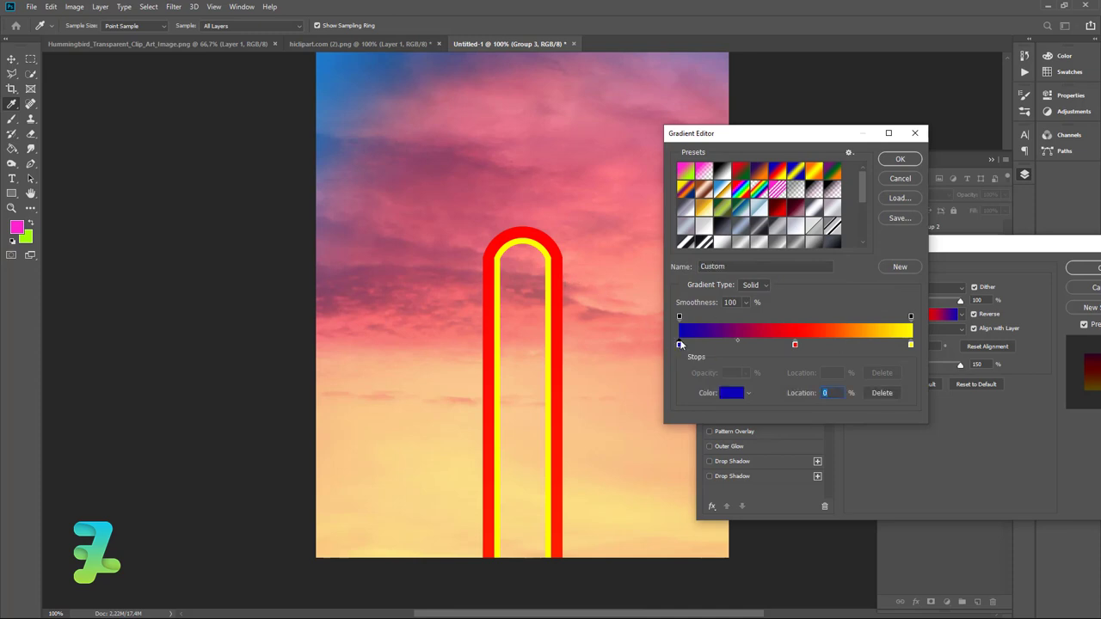
double_click(680, 344)
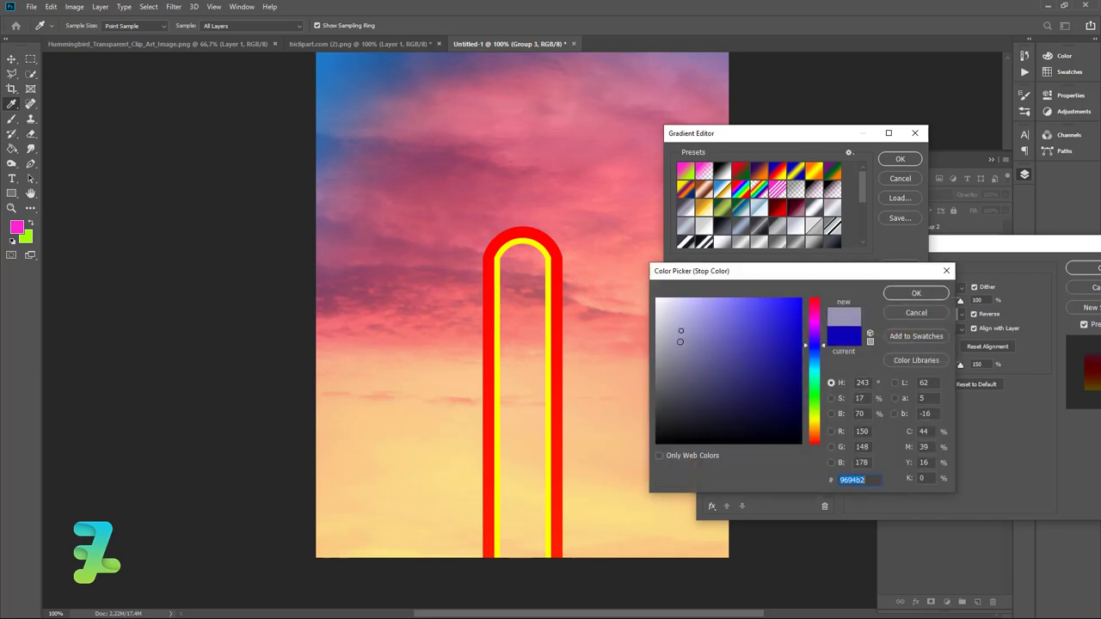
left_click_drag(680, 341, 674, 298)
type("ffffff")
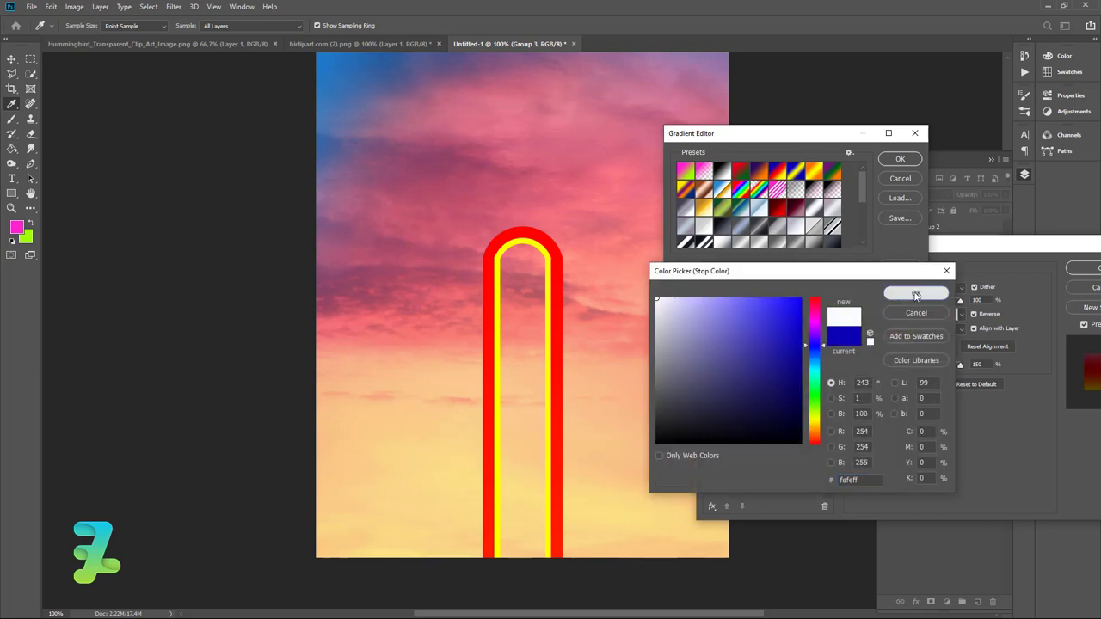
left_click(916, 294)
Set the gradient's middle stop to deep blue 0060ff.
double_click(793, 347)
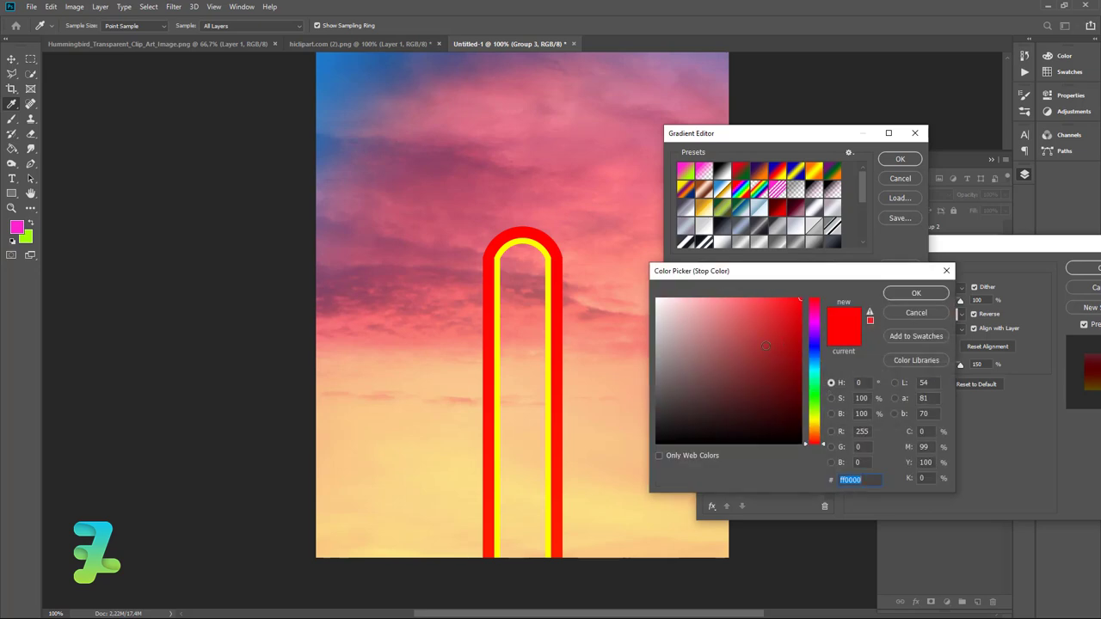
left_click(816, 362)
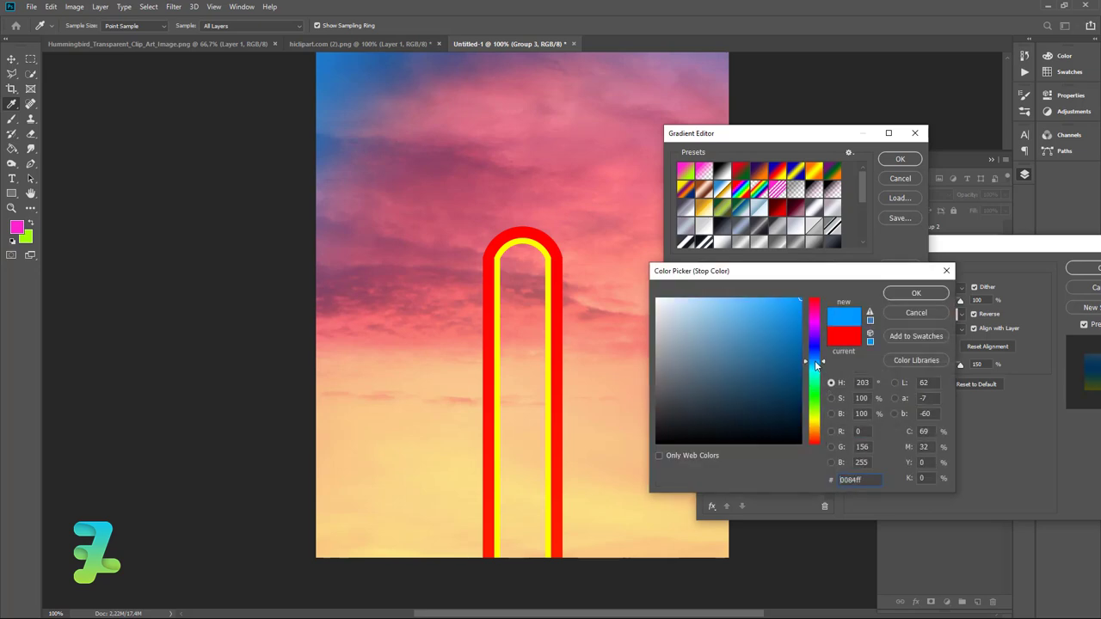
left_click_drag(817, 362, 815, 354)
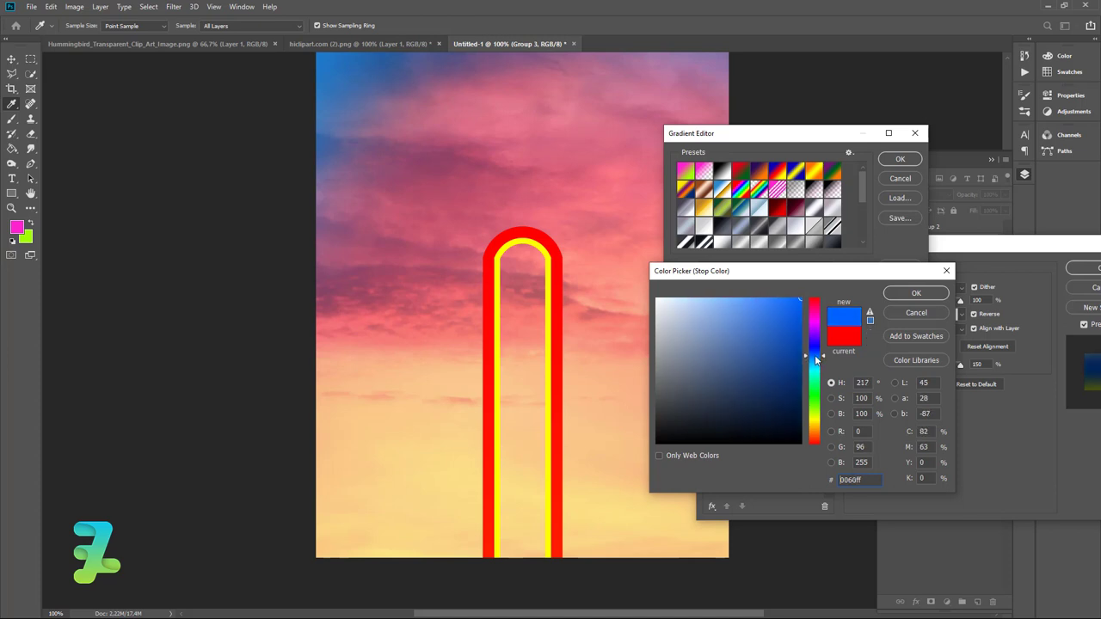
left_click(894, 295)
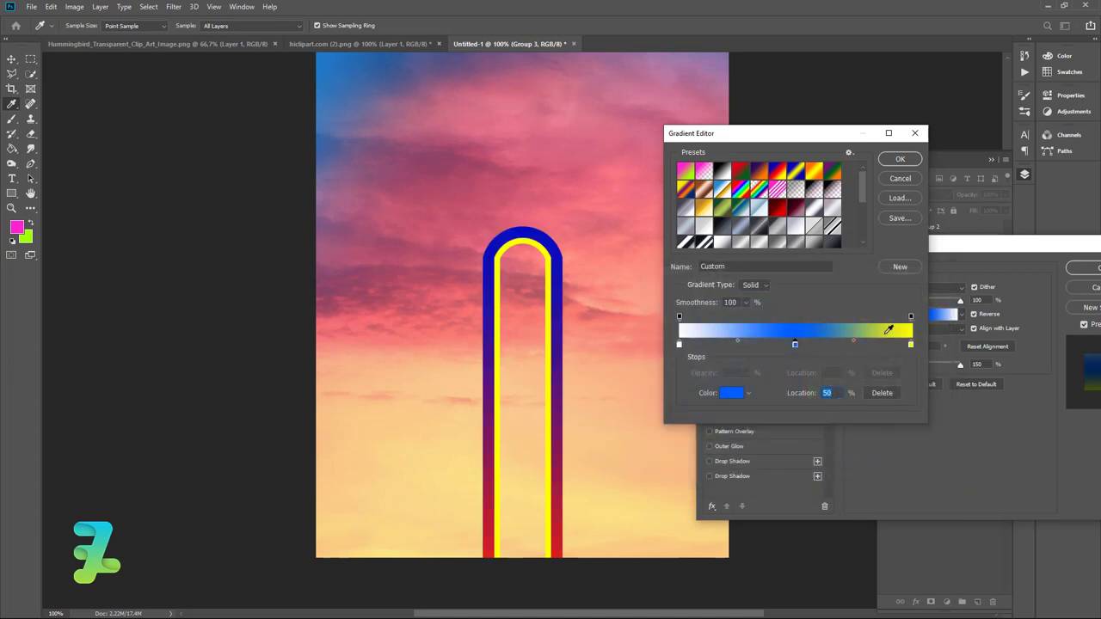
Set the gradient's right stop to pink and apply the gradient.
double_click(911, 346)
left_click(816, 323)
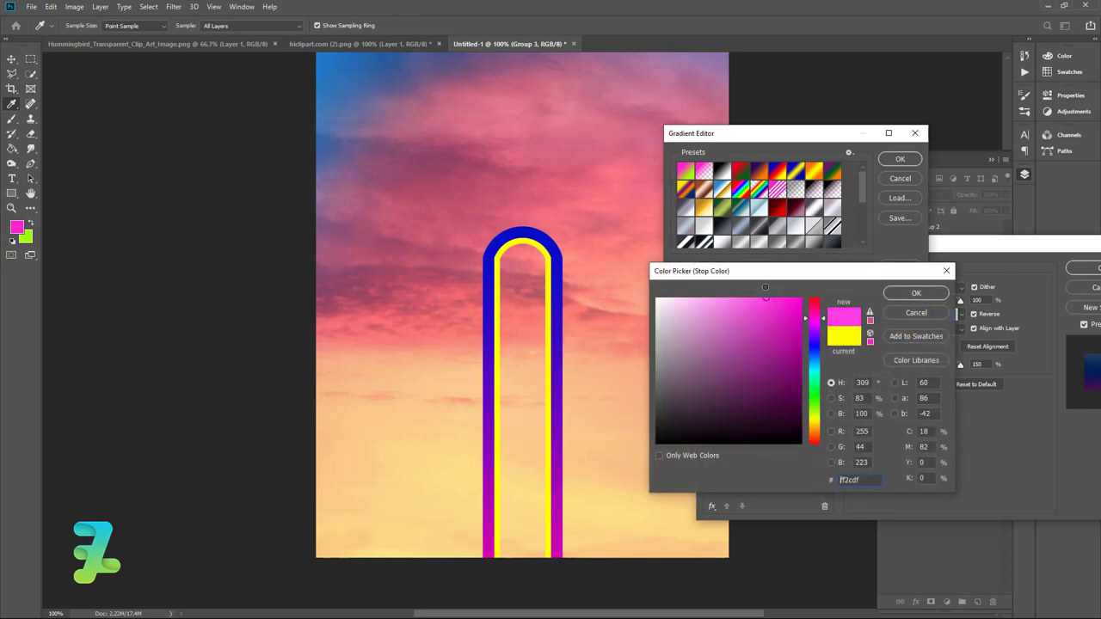
left_click(765, 299)
mouse_move(817, 322)
left_mouse_down()
mouse_move(809, 281)
mouse_move(766, 299)
left_mouse_up()
left_click(894, 297)
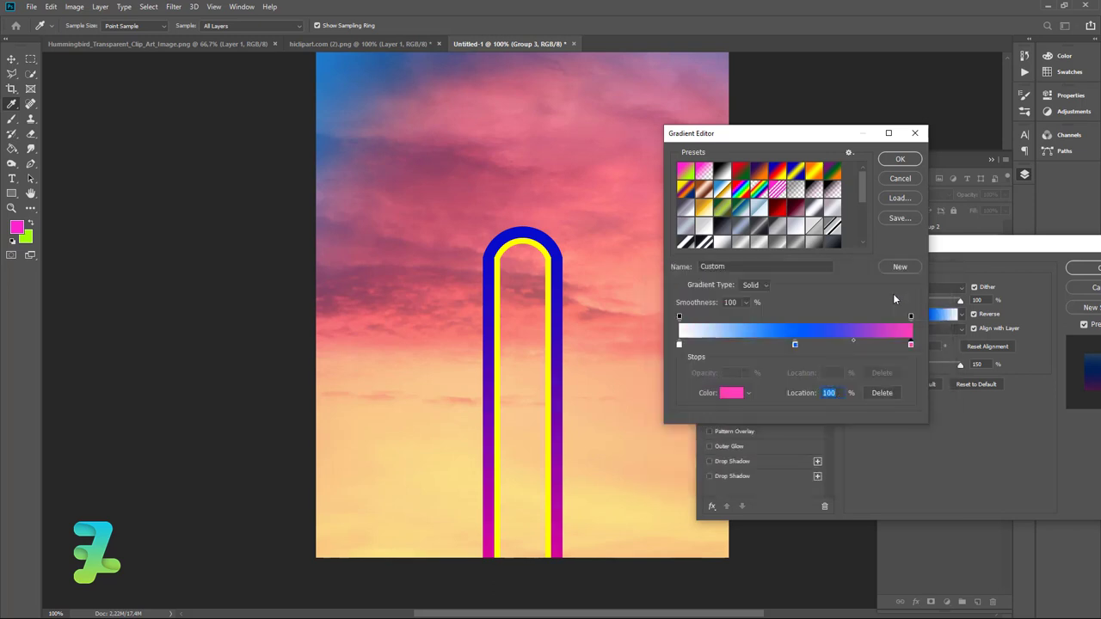
left_click(900, 159)
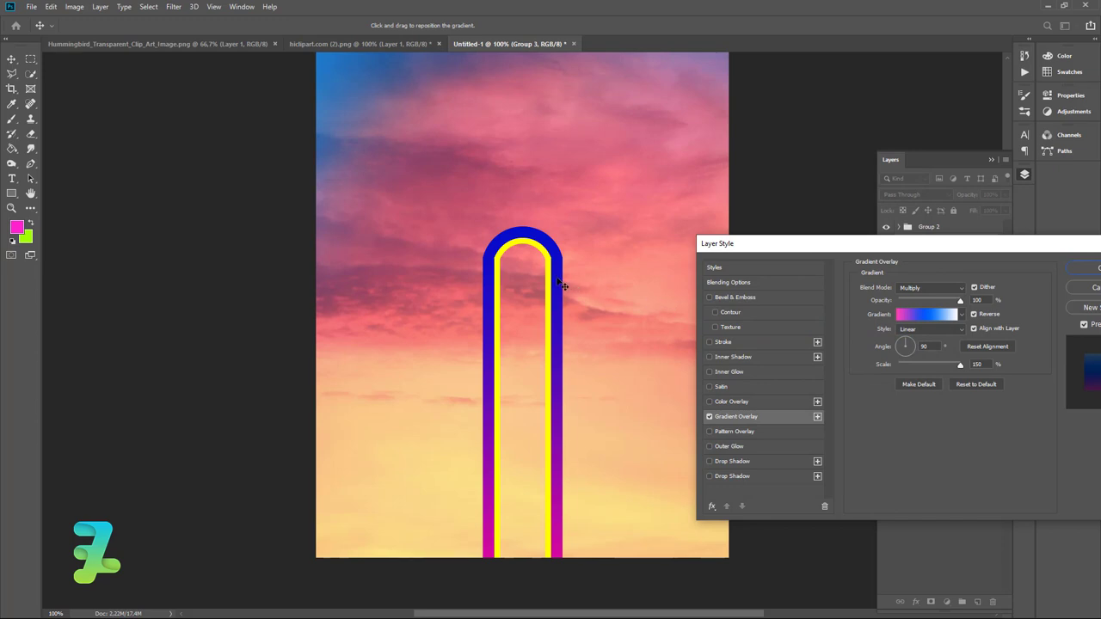
Reposition the Linear gradient overlay along the arch legs.
mouse_move(559, 299)
left_mouse_down()
mouse_move(578, 423)
mouse_move(935, 366)
mouse_move(906, 365)
mouse_move(926, 364)
left_mouse_up()
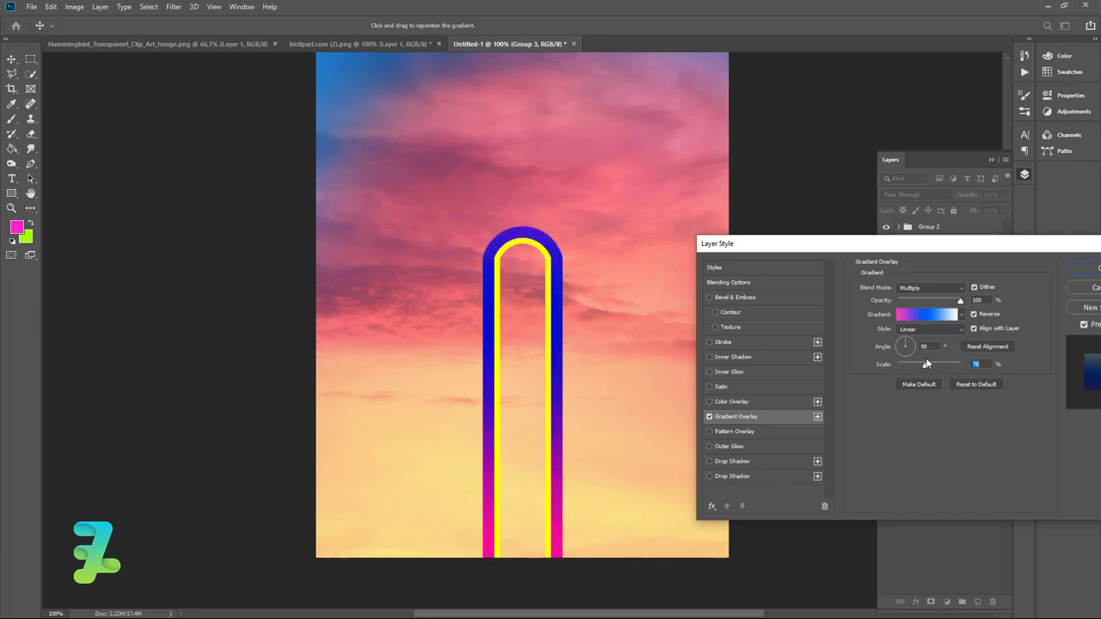
left_click_drag(561, 303, 555, 423)
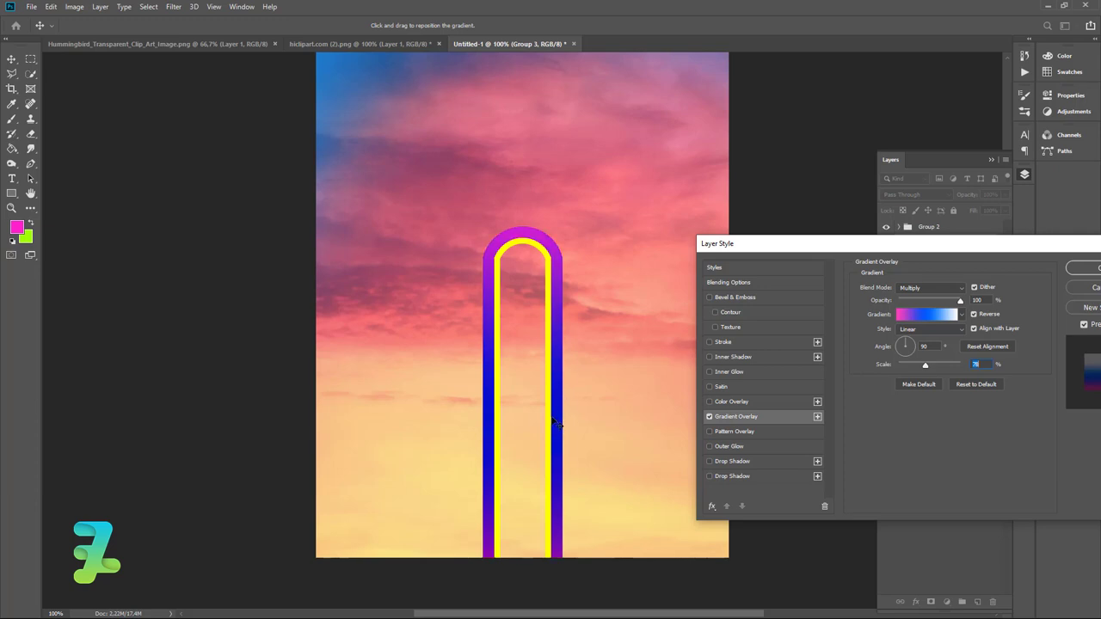
left_click(909, 330)
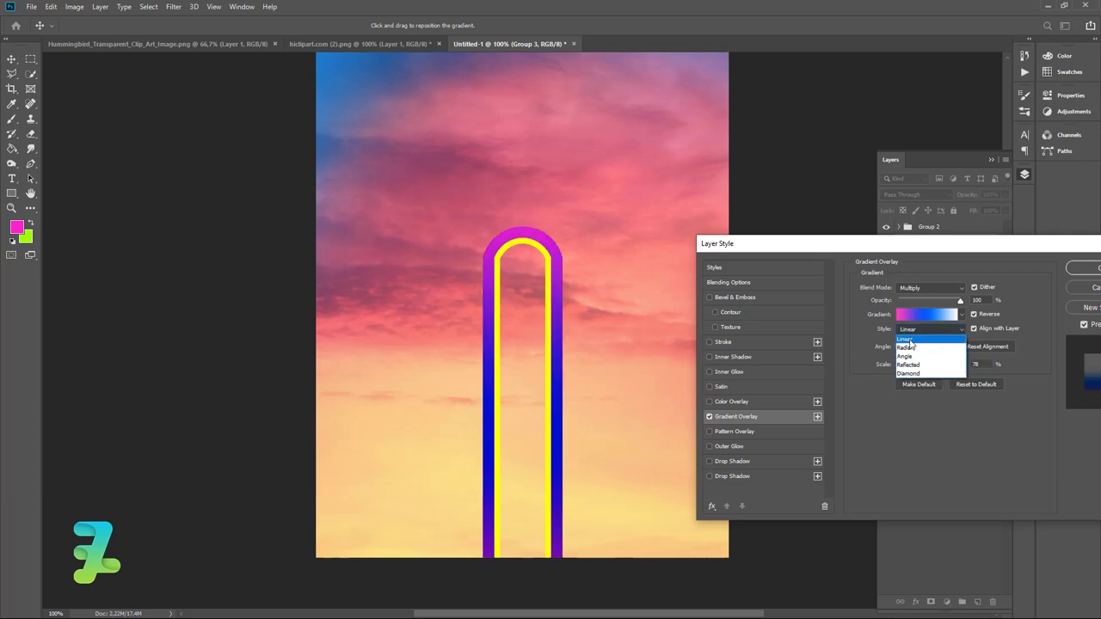
left_click(909, 339)
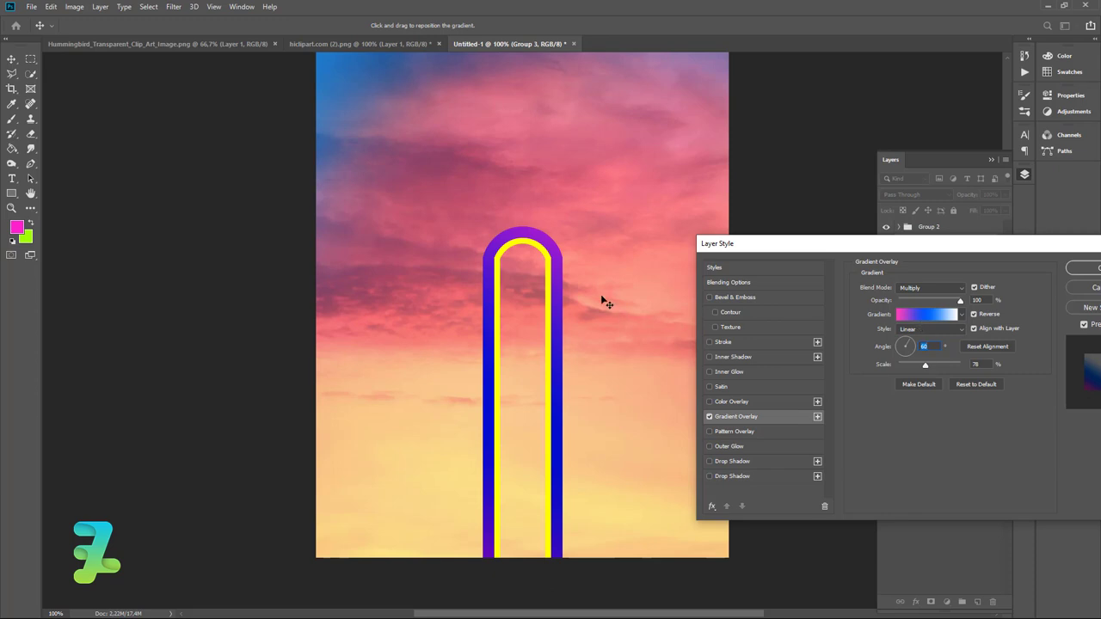
left_click_drag(562, 293, 561, 510)
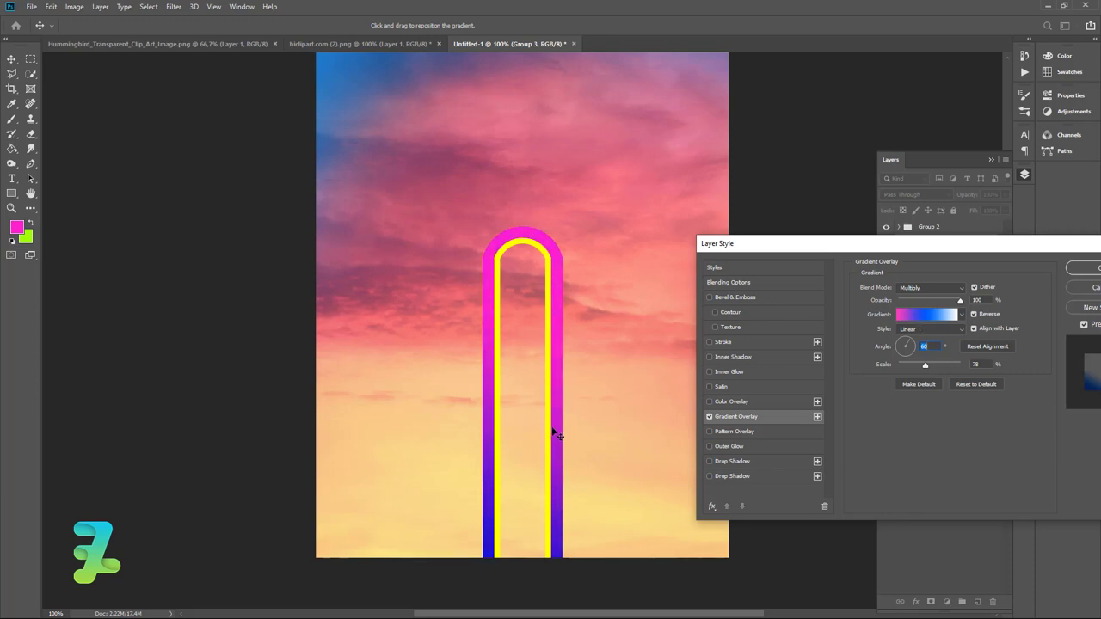
left_click_drag(563, 462, 575, 369)
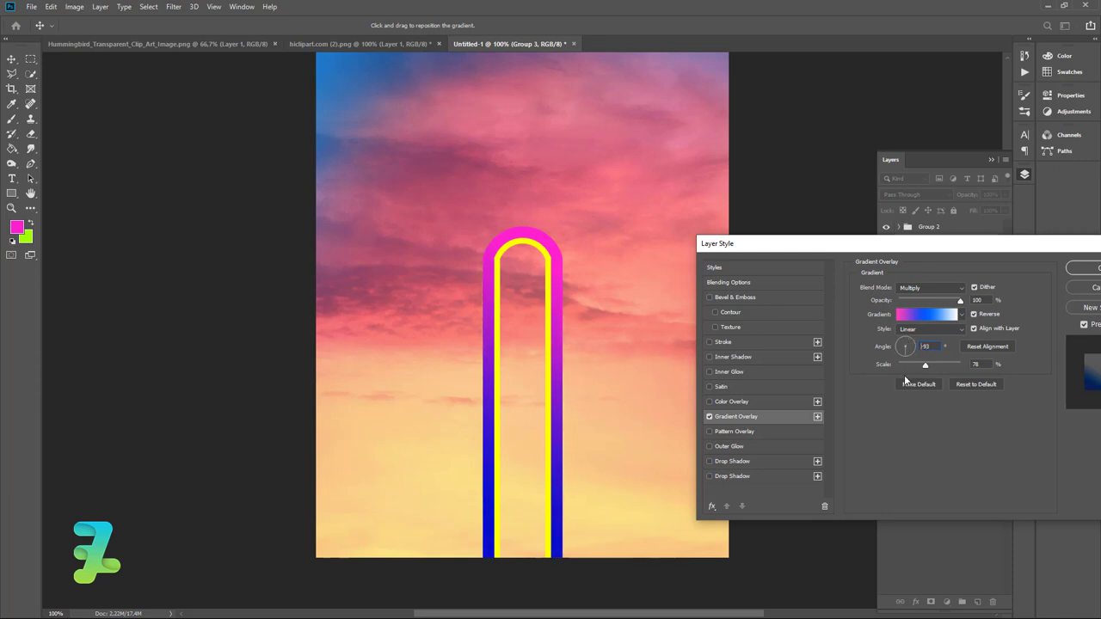
key("Up")
key("Up")
key("Up")
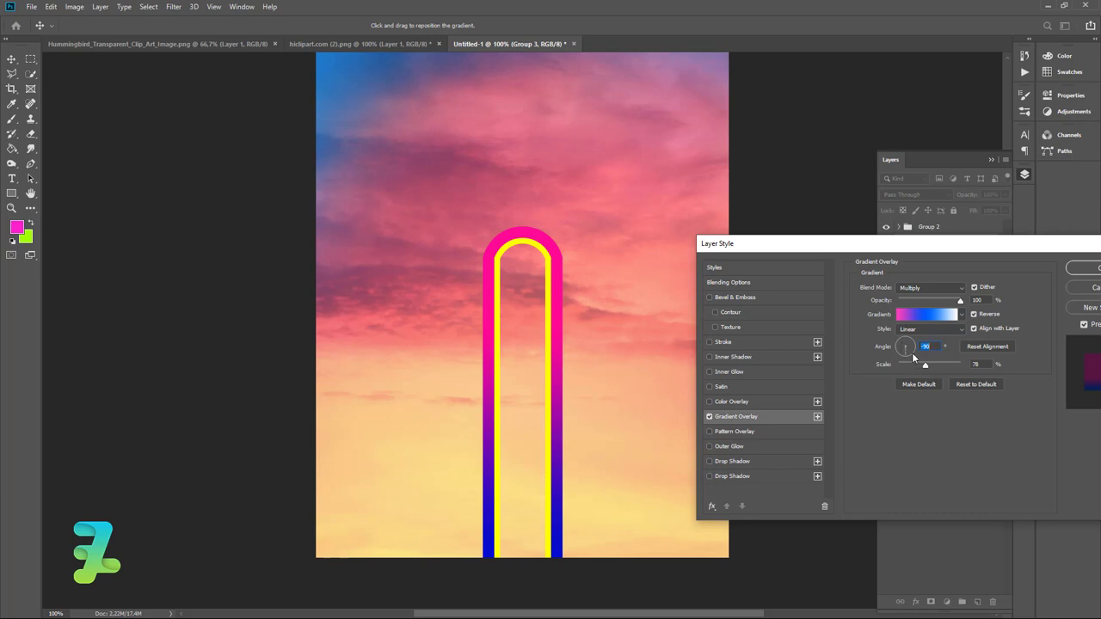
key("ctrl+z")
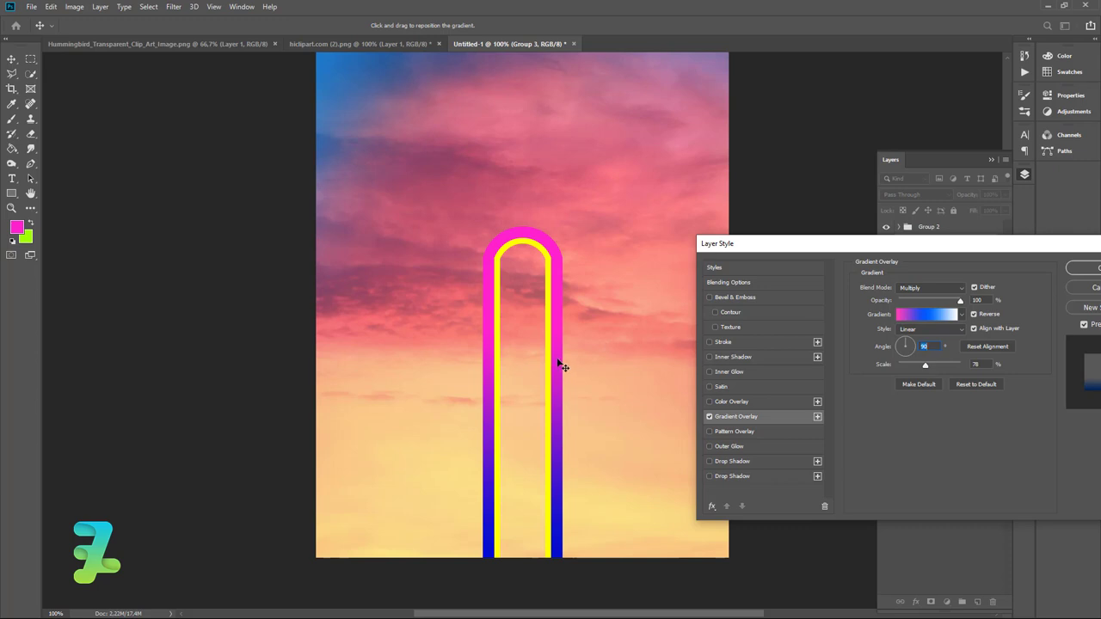
left_click_drag(558, 365, 561, 516)
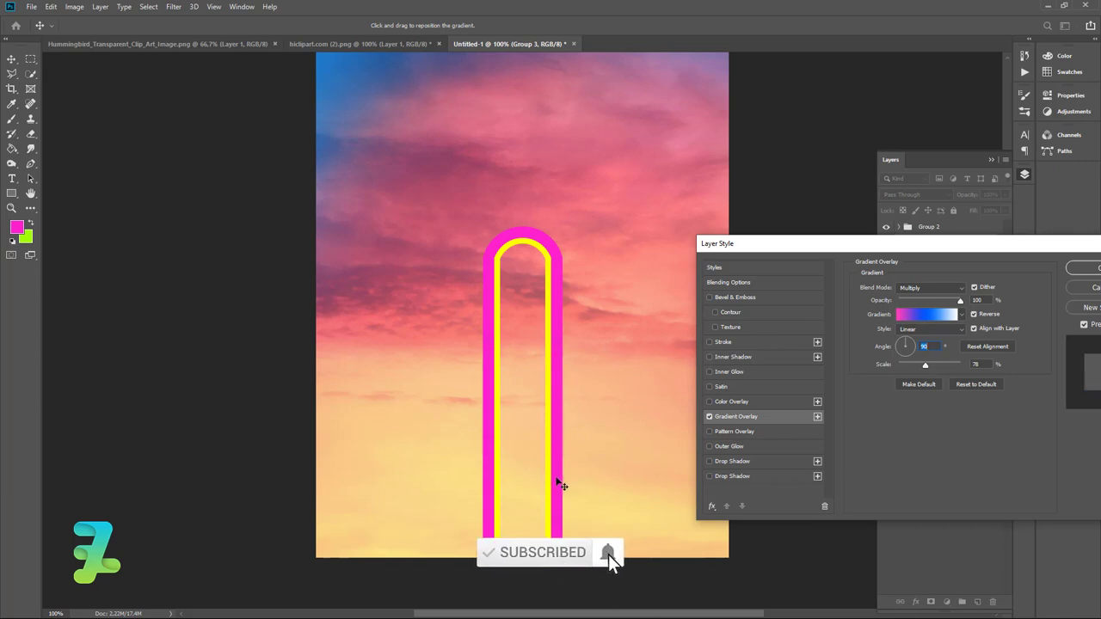
left_click_drag(559, 475, 555, 363)
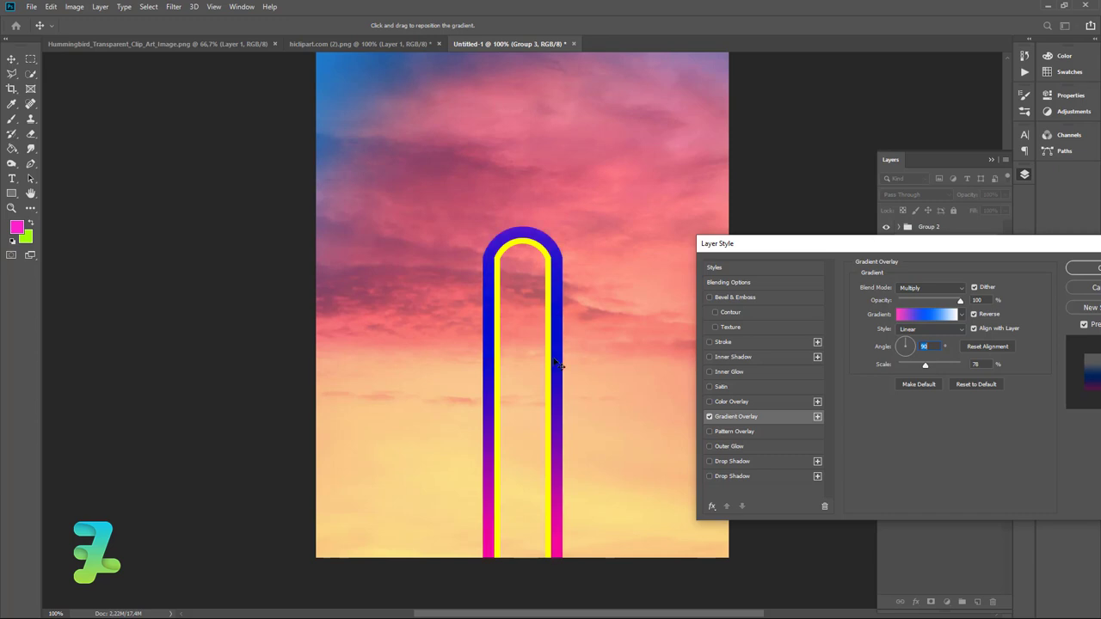
Turn off Reverse and Dither for the gradient overlay.
left_click(972, 314)
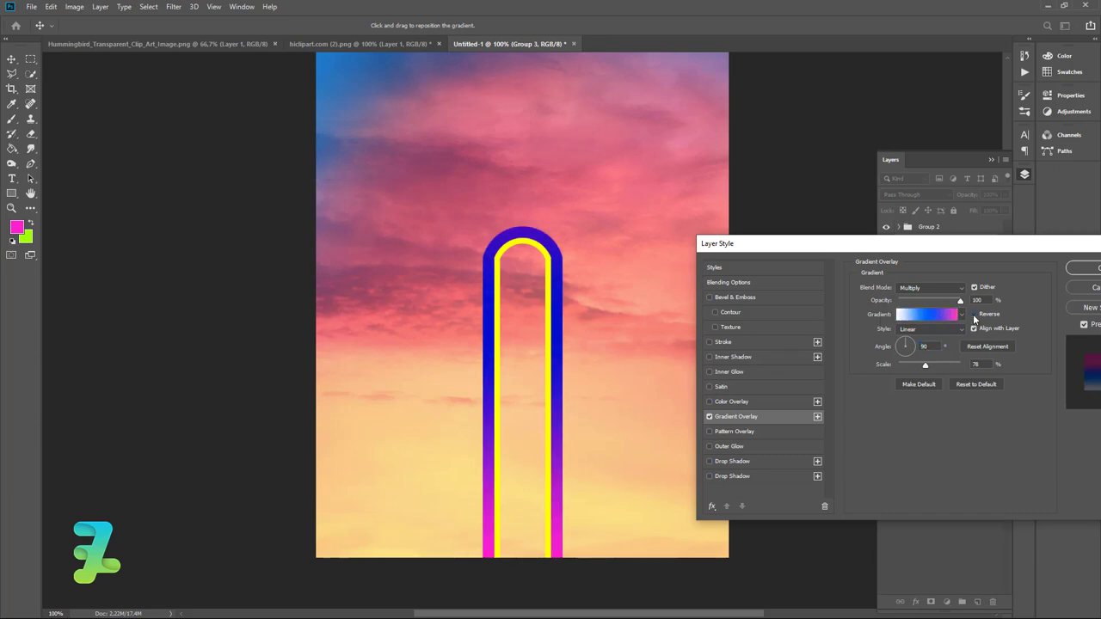
mouse_move(561, 316)
left_mouse_down()
mouse_move(561, 462)
mouse_move(563, 342)
mouse_move(565, 413)
left_mouse_up()
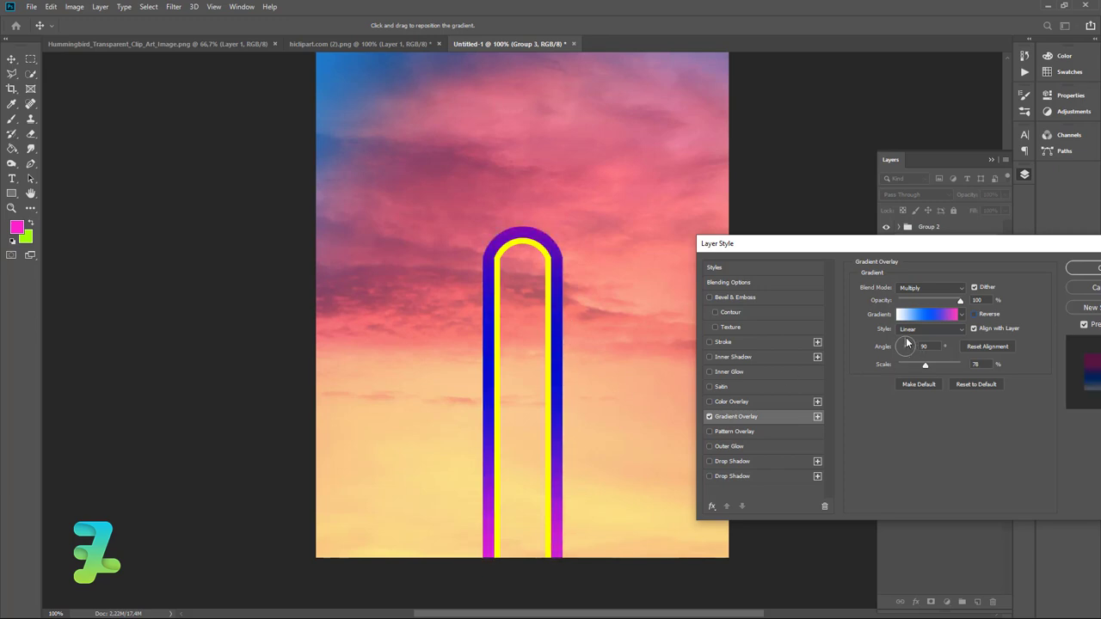
left_click(975, 287)
left_click_drag(969, 262, 837, 234)
left_click(837, 258)
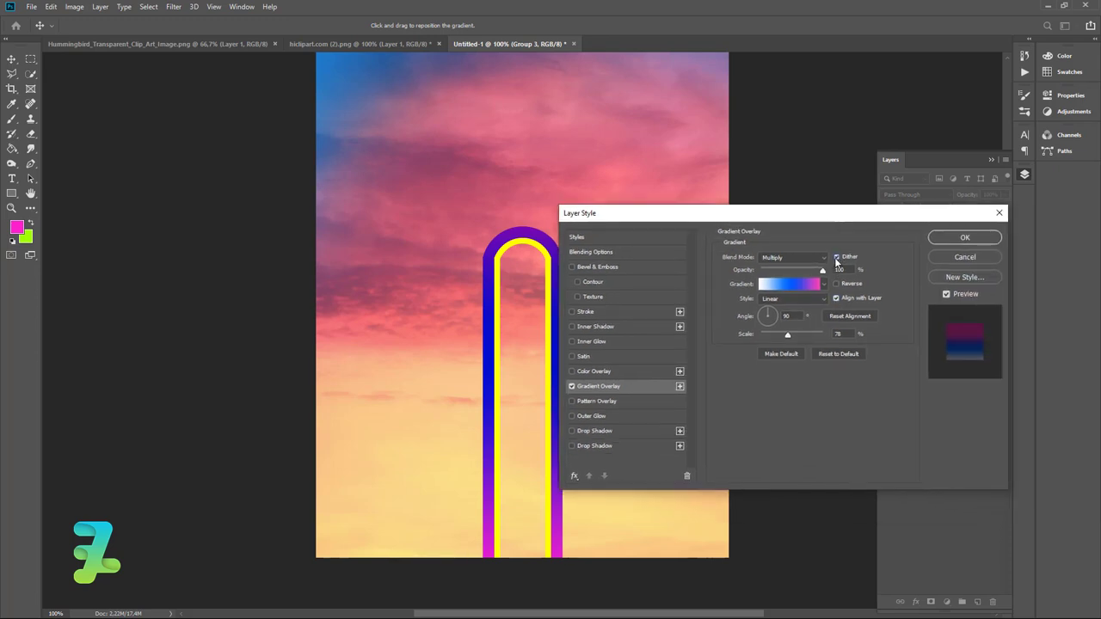
left_click(837, 258)
Set angle -90°, scale 50% and Normal blend, with white at the arch top.
left_click(768, 321)
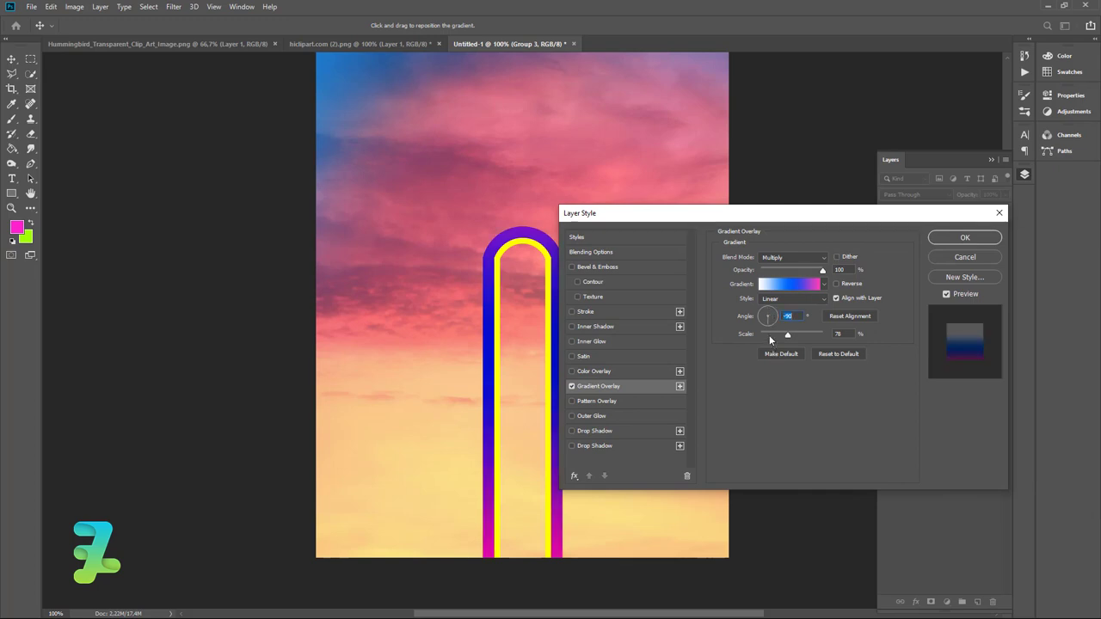
left_click_drag(788, 337, 774, 341)
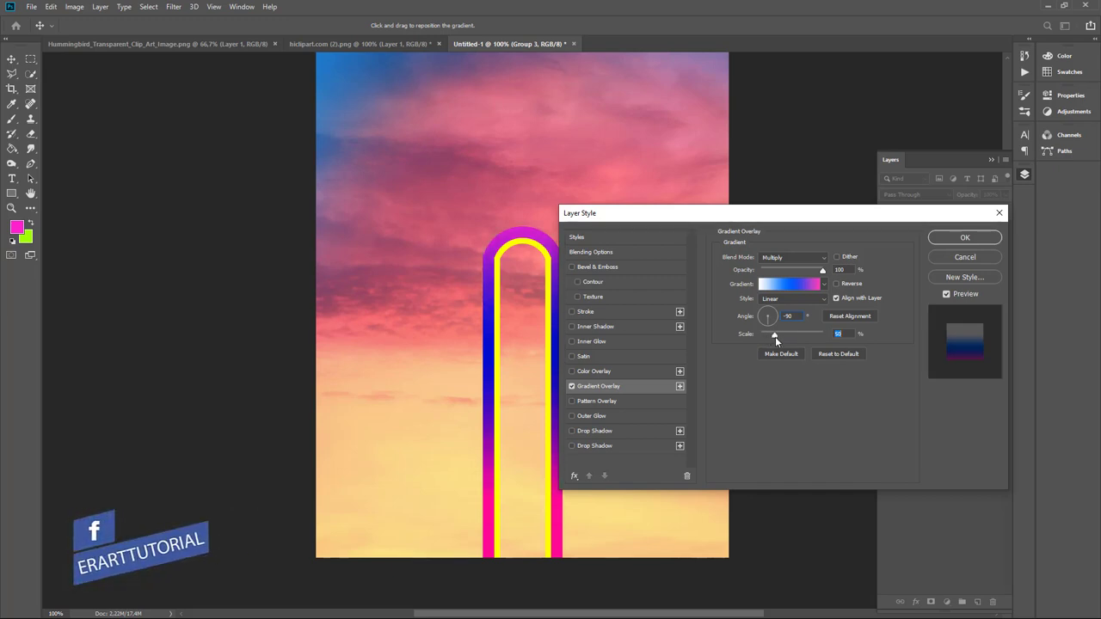
left_click(817, 259)
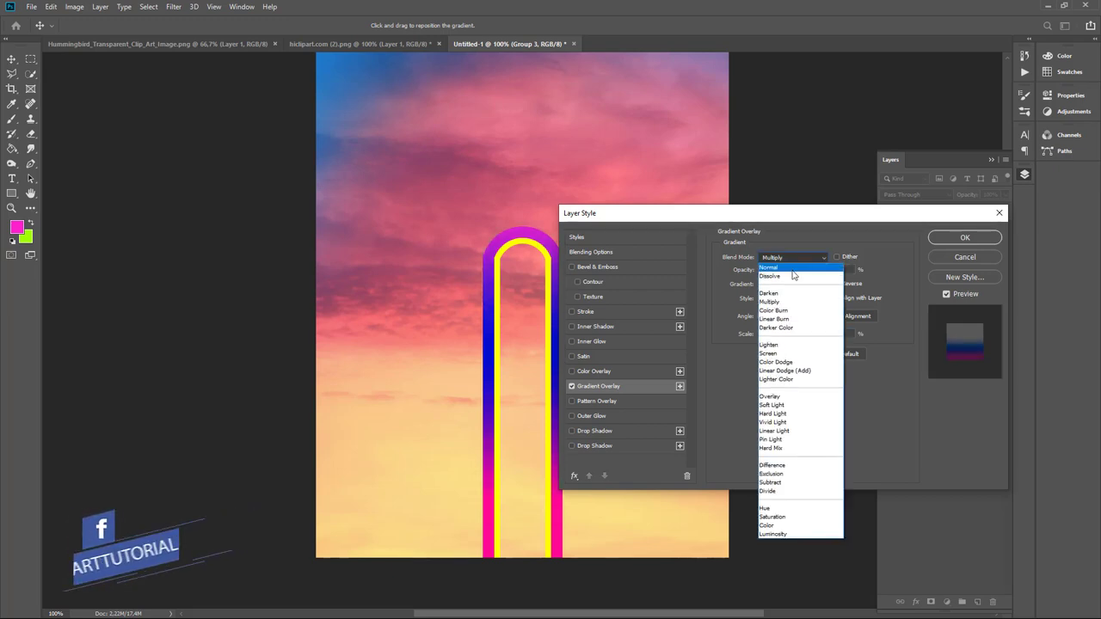
left_click(792, 267)
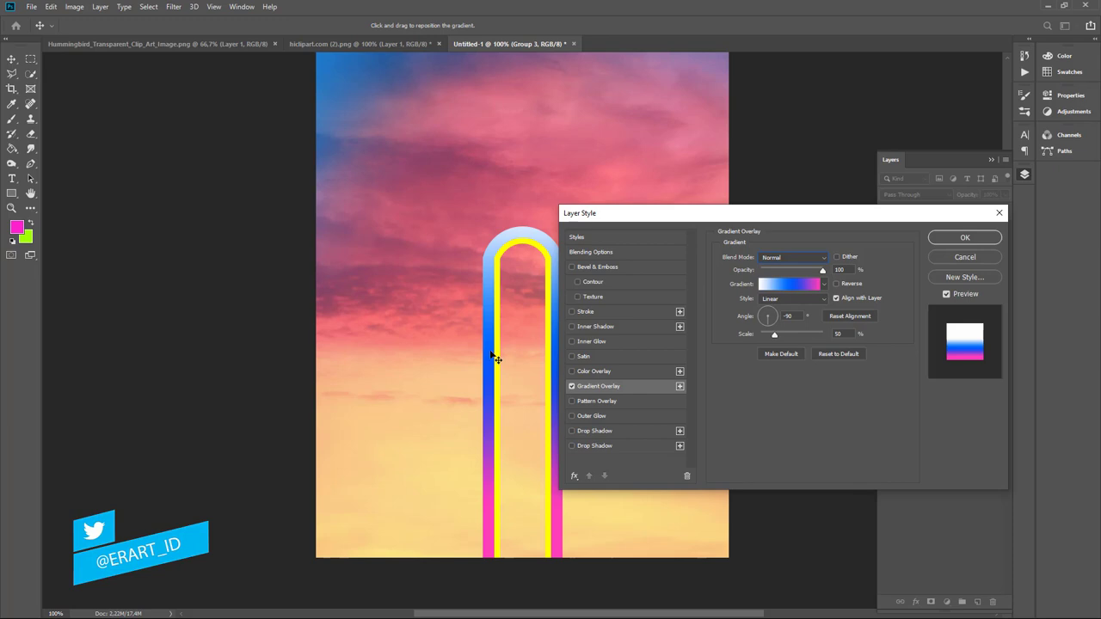
left_click_drag(495, 358, 500, 388)
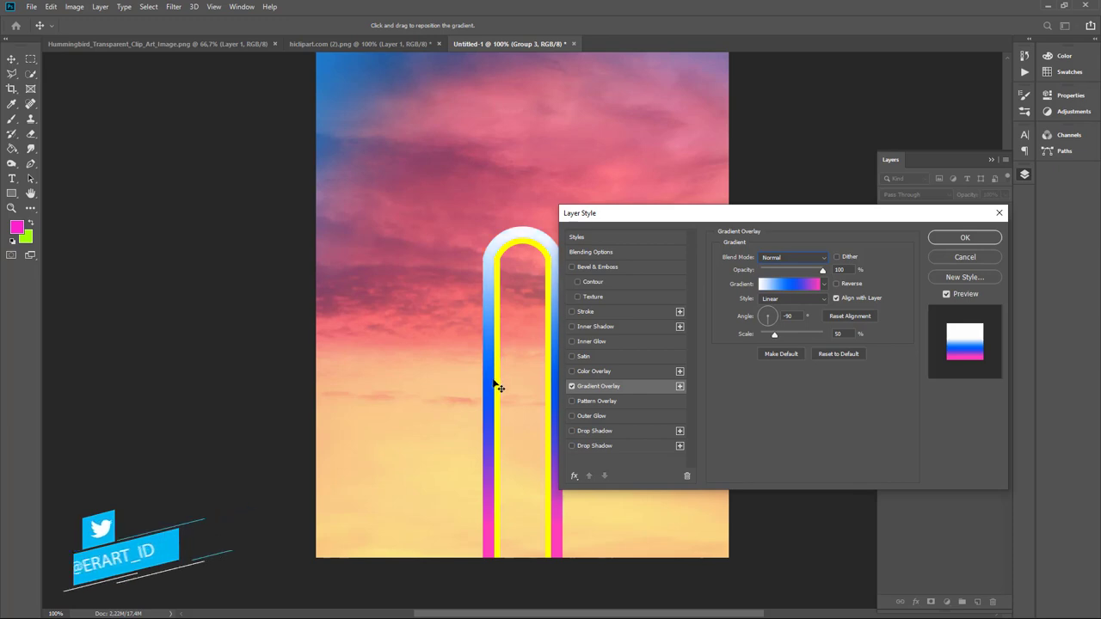
Lighten the gradient's middle blue stop to 488bd7.
left_click(790, 285)
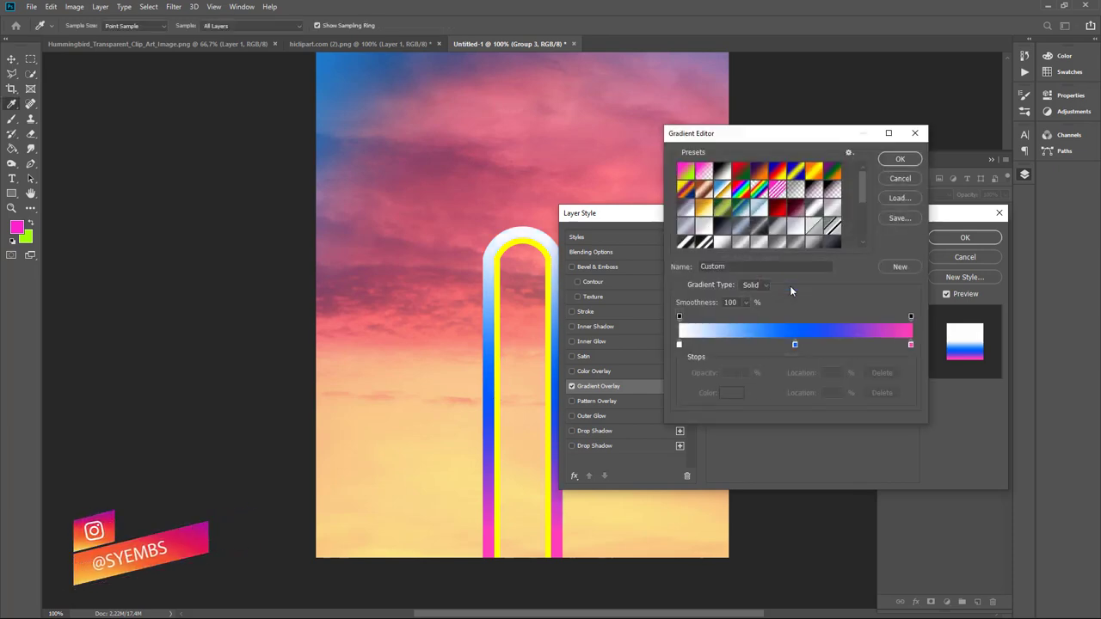
double_click(794, 345)
left_click(814, 358)
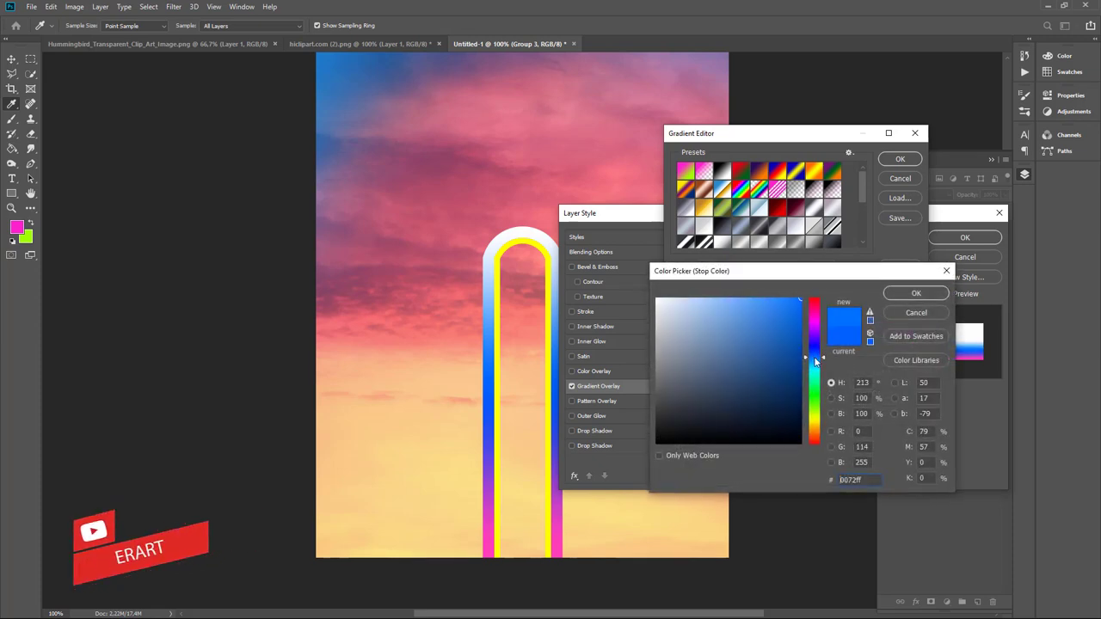
left_click(756, 343)
left_click_drag(756, 343, 753, 321)
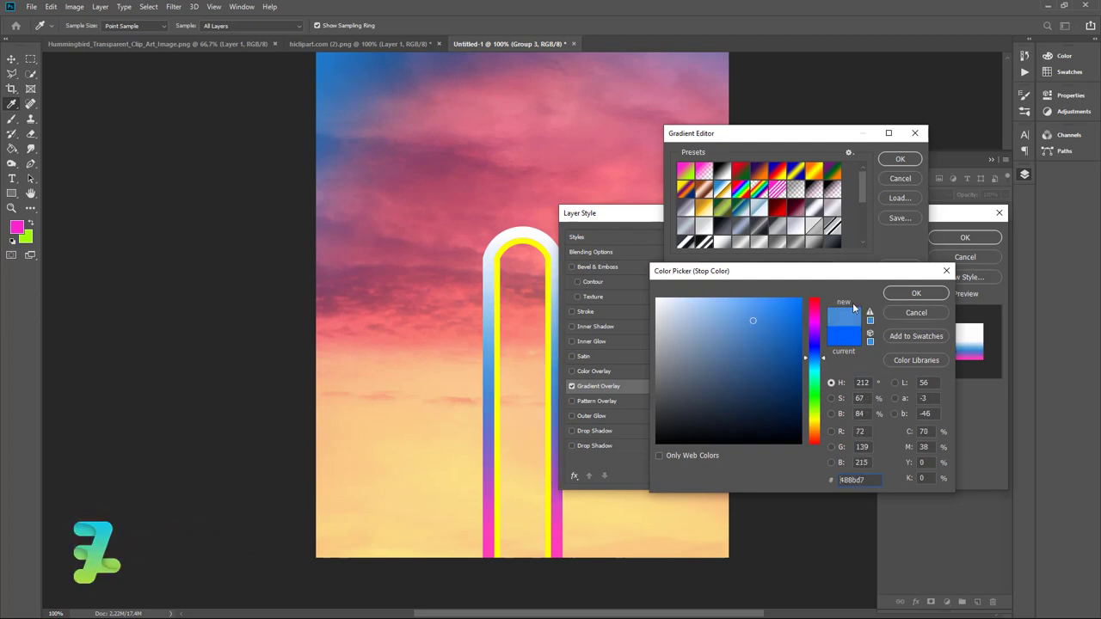
left_click(915, 293)
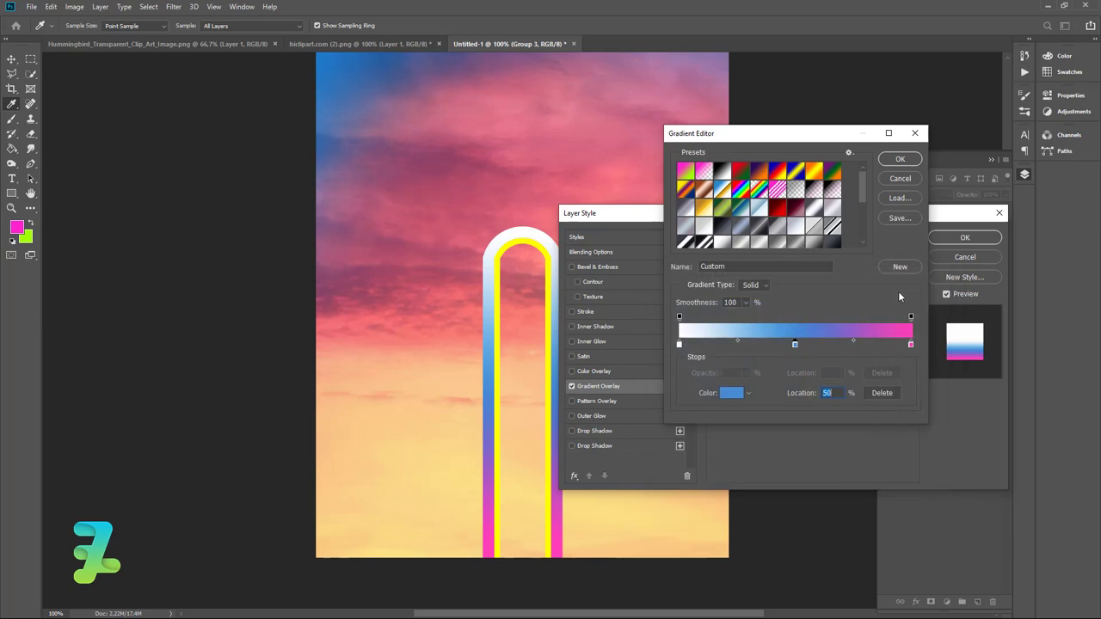
Add a cyan 52ddfb stop at 27% and apply the gradient.
left_click(742, 344)
double_click(742, 344)
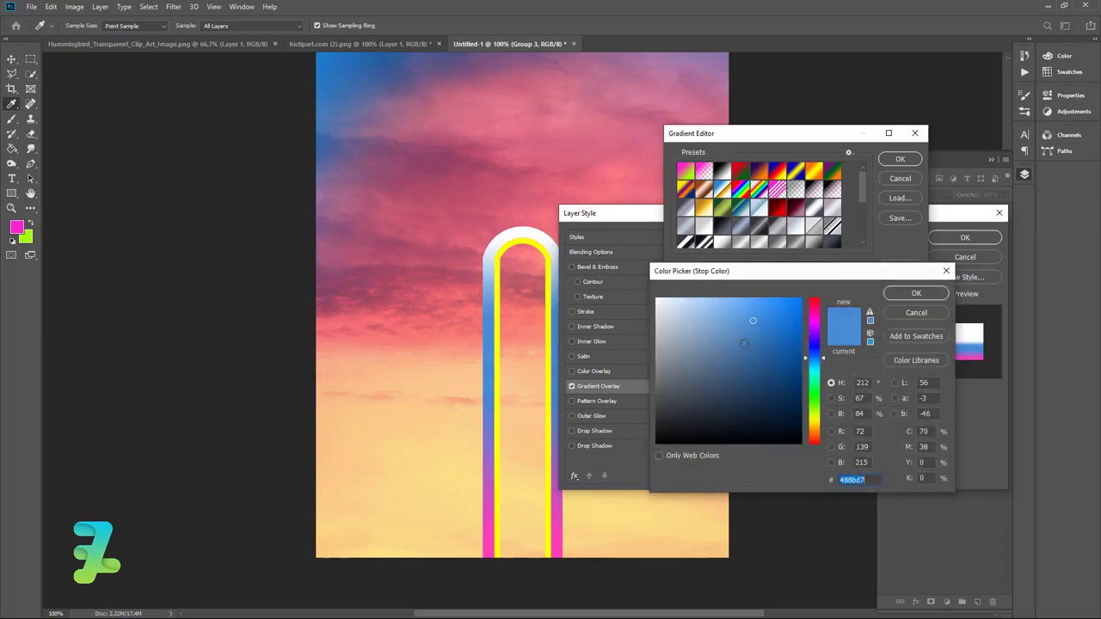
left_click(809, 365)
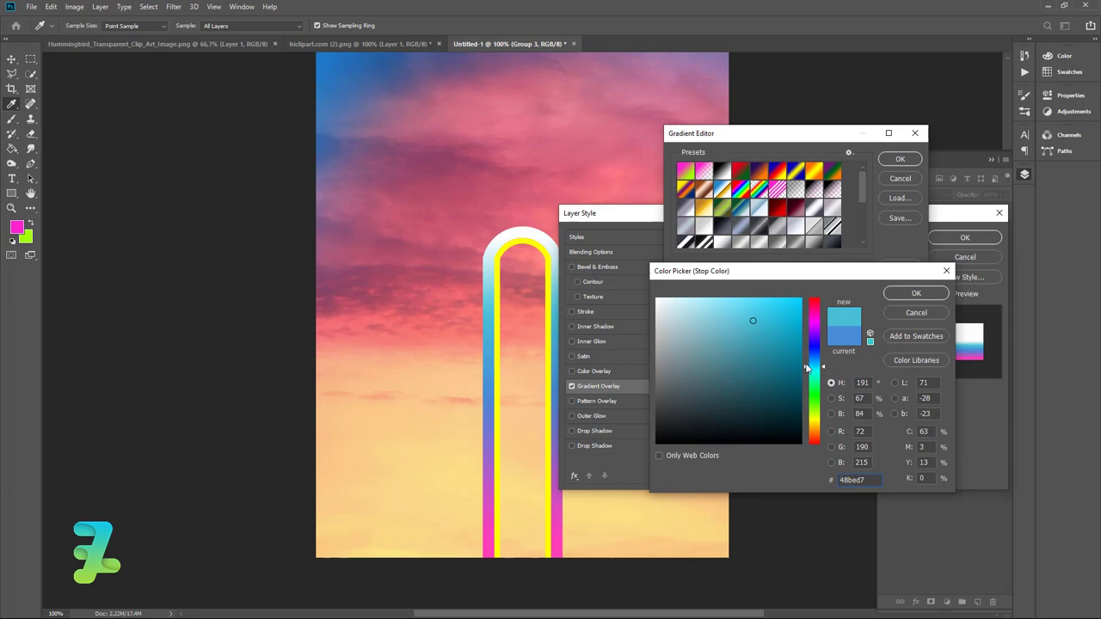
left_click_drag(754, 320, 755, 303)
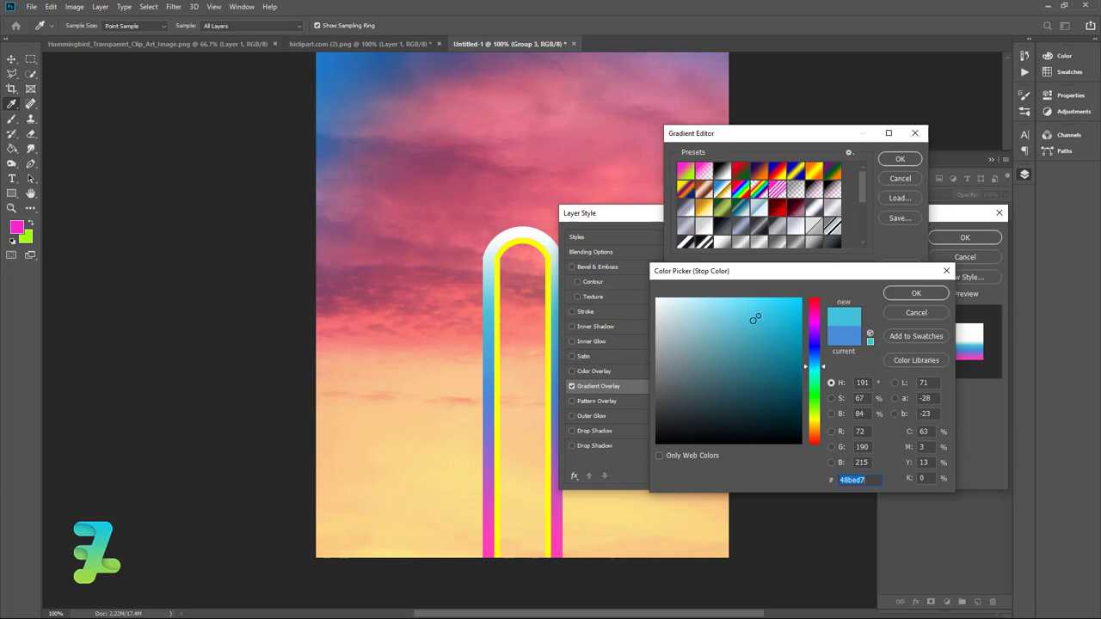
left_click(900, 299)
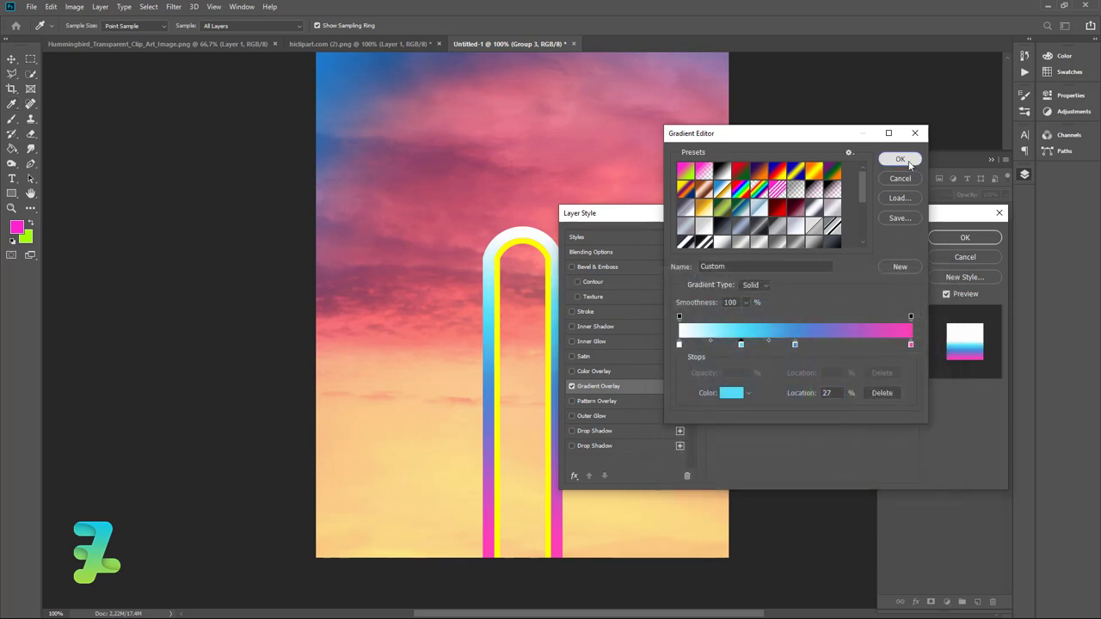
left_click(908, 162)
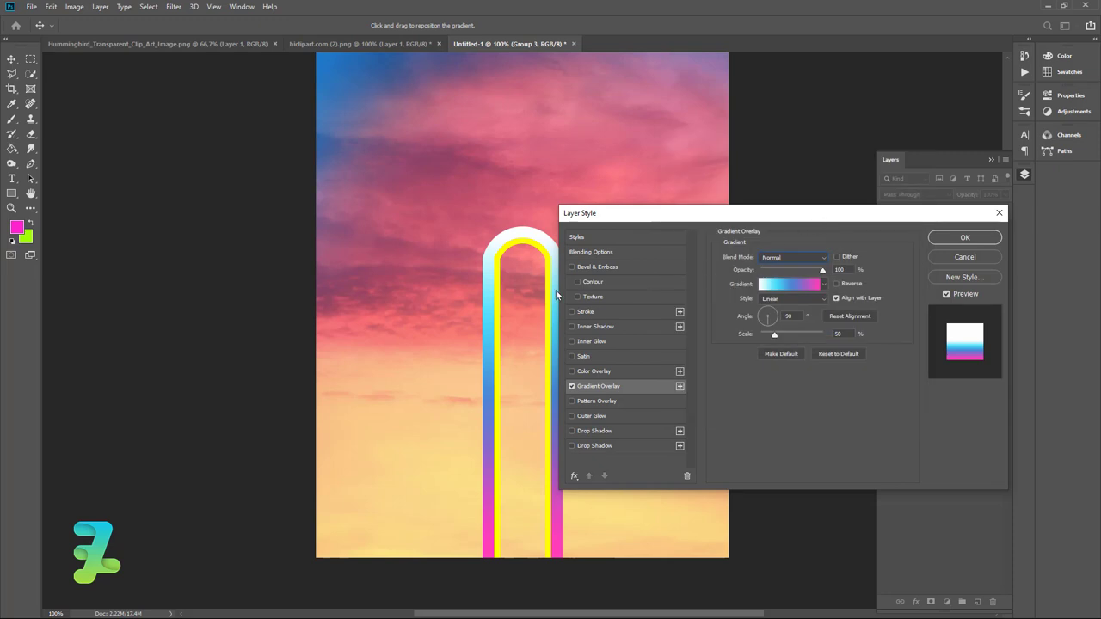
Lower Group 3's gradient and confirm it, then enable the same Gradient Overlay on Group 2.
left_click_drag(491, 271, 495, 301)
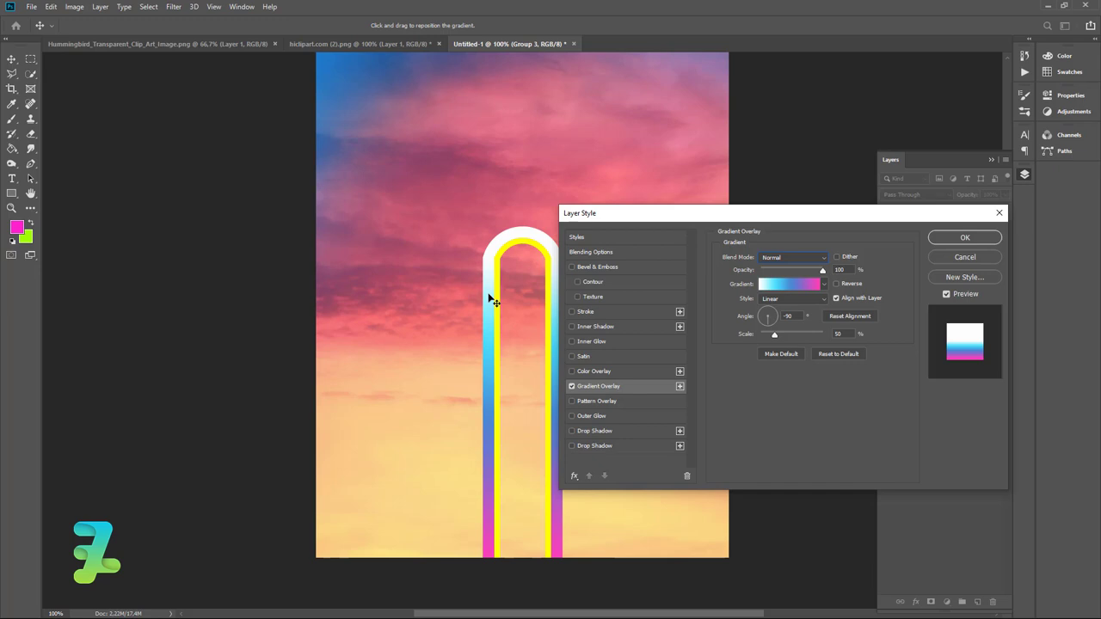
left_click(955, 238)
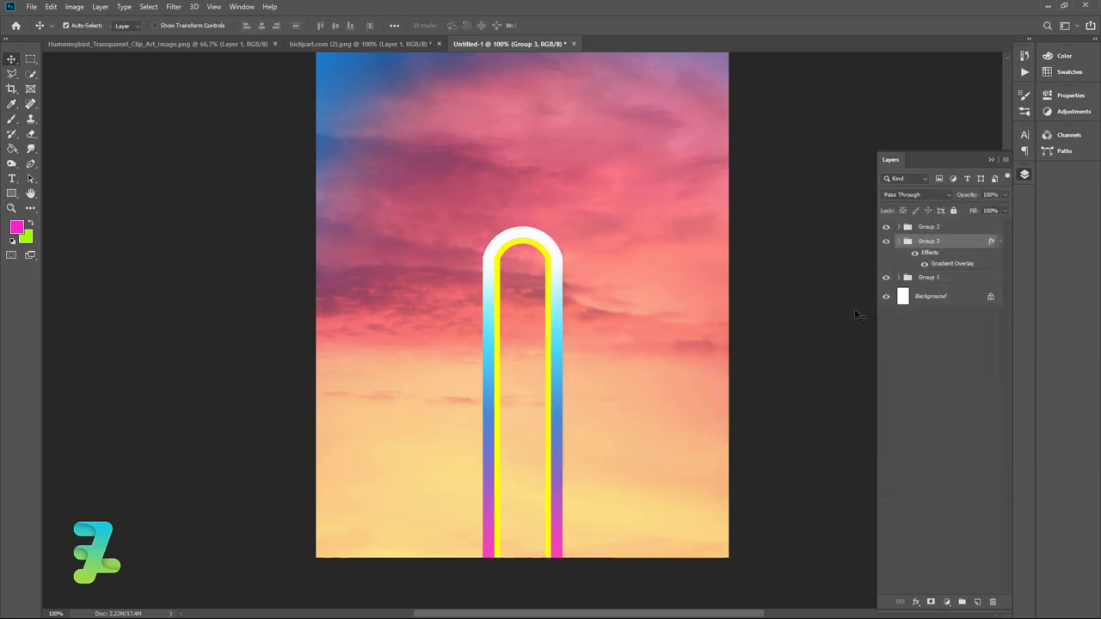
double_click(965, 228)
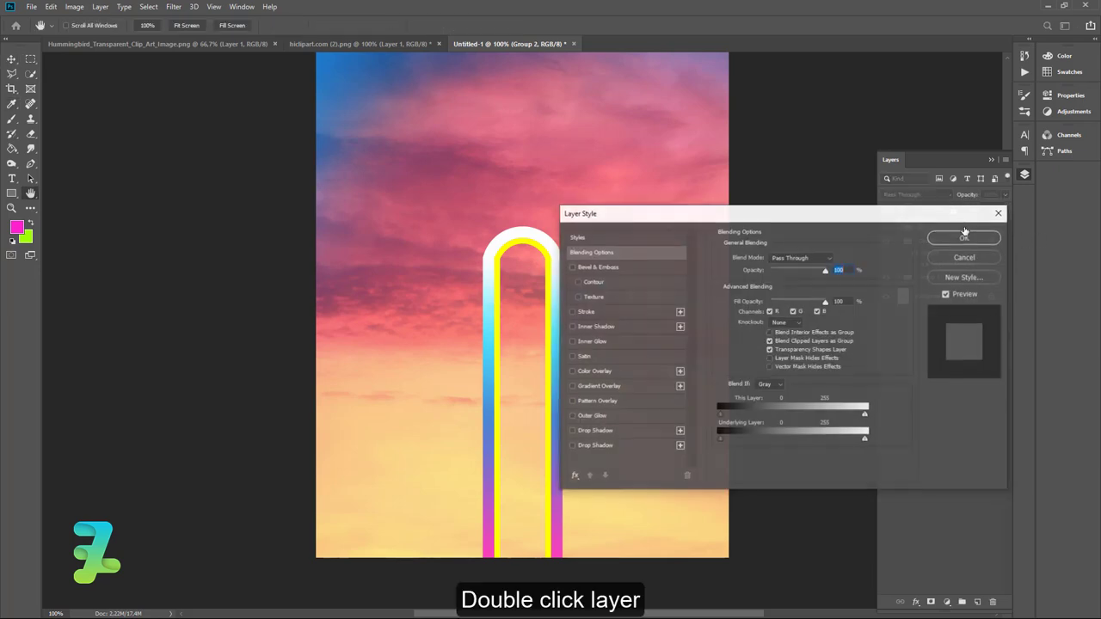
left_click(572, 387)
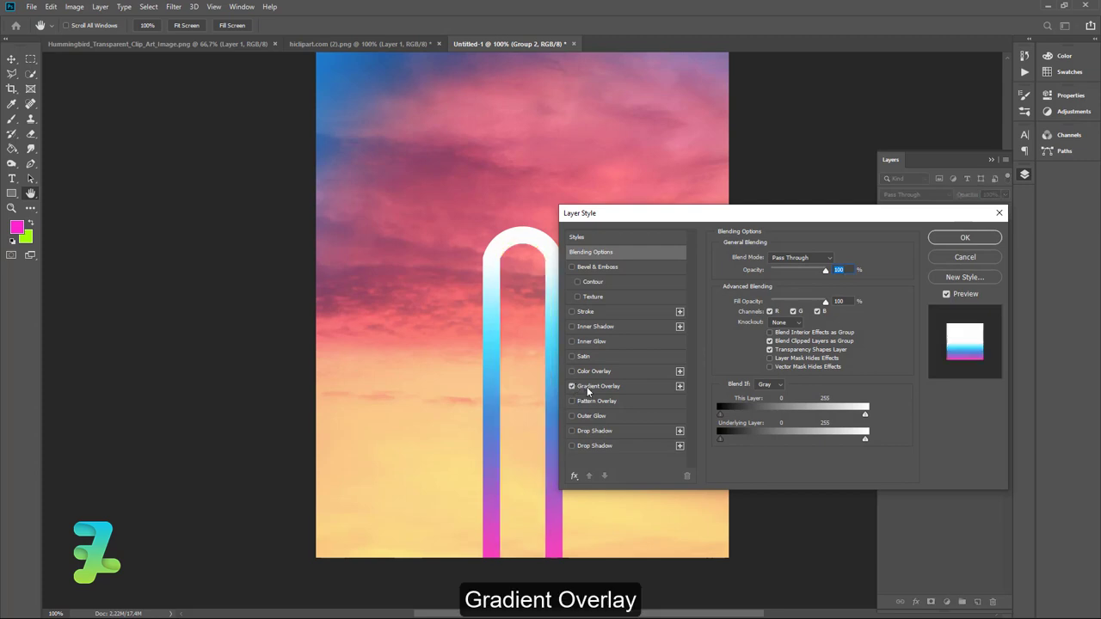
left_click(590, 388)
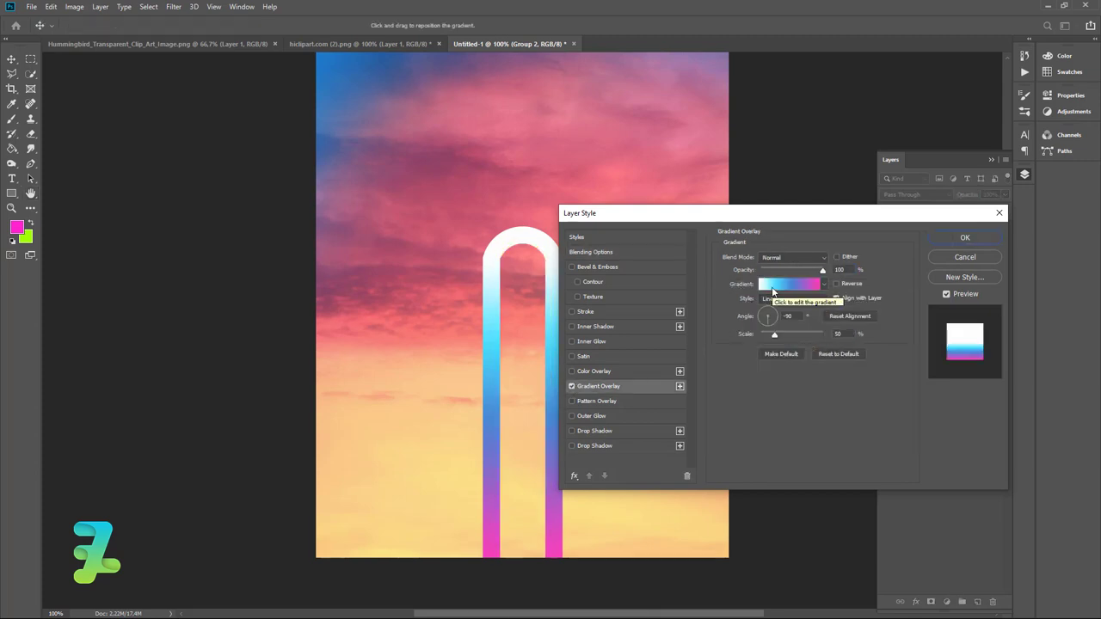
left_click(963, 238)
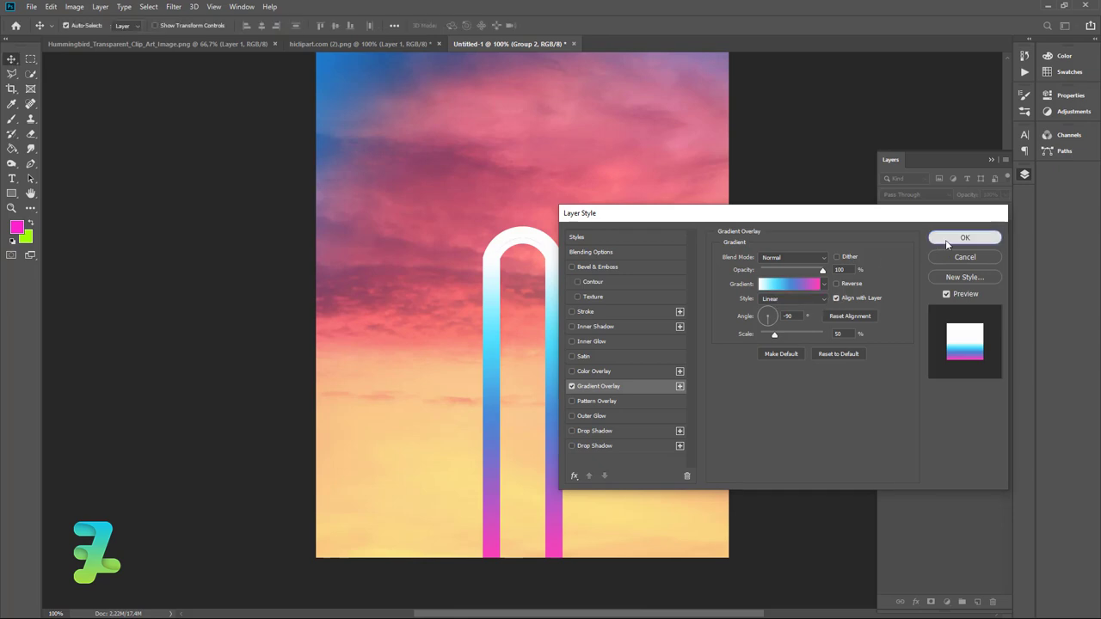
Add a new layer clipped to the group and make near-black the brush colour.
left_click(977, 601)
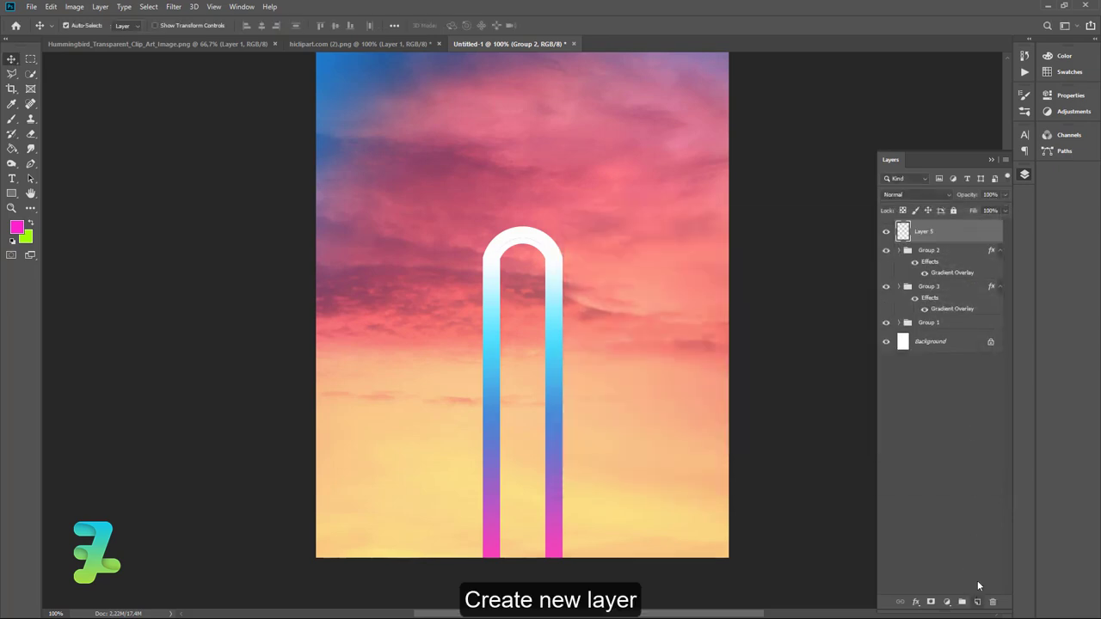
right_click(964, 231)
left_click(860, 353)
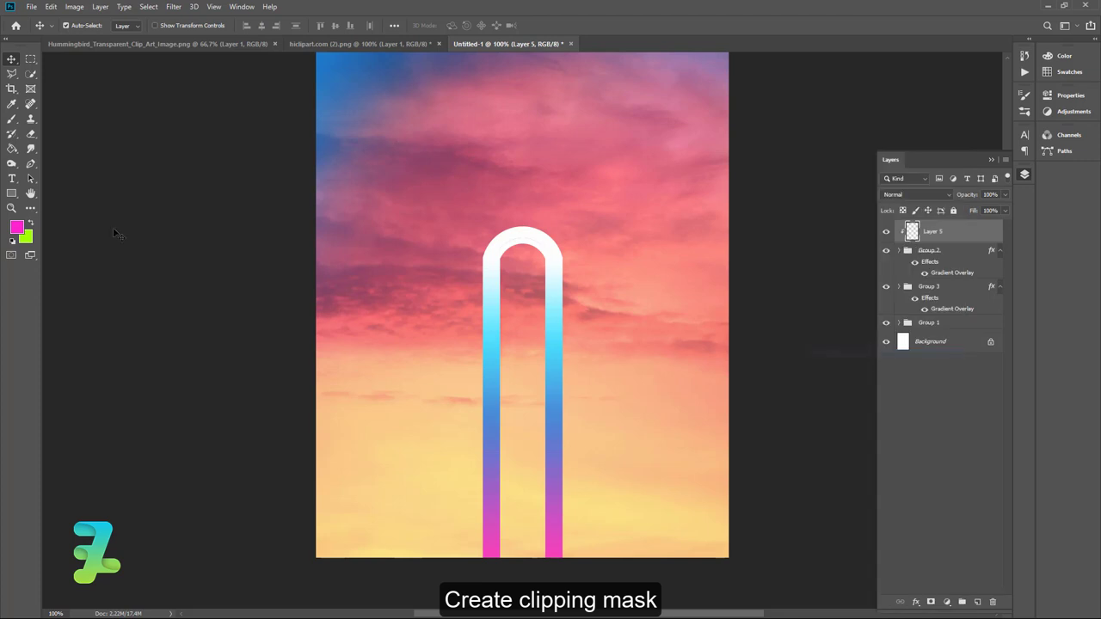
left_click(16, 226)
left_click_drag(660, 358, 655, 431)
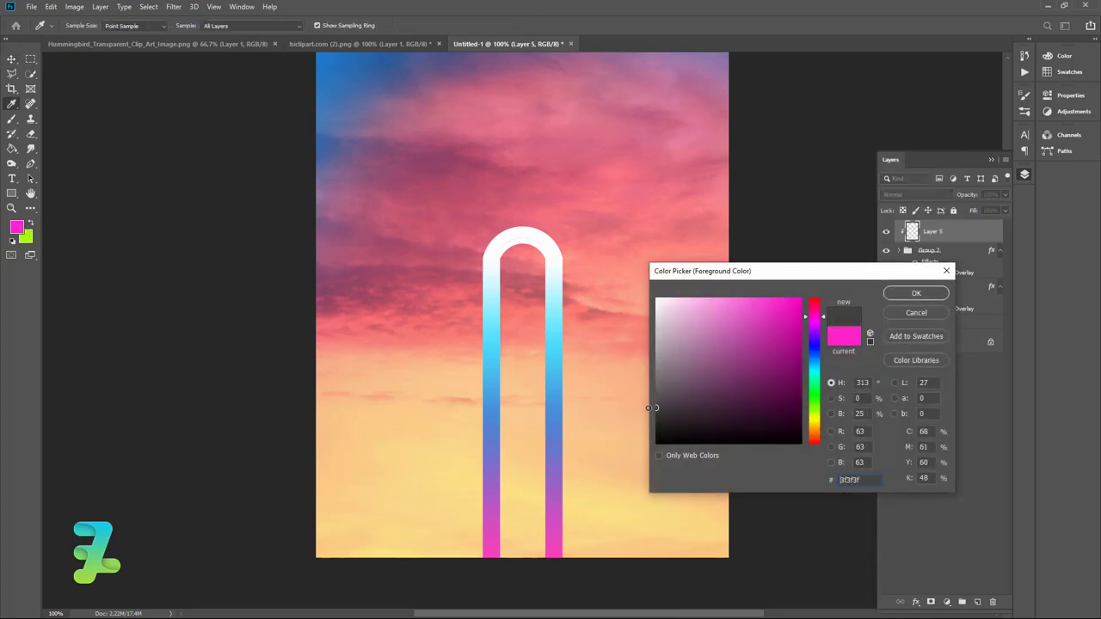
left_click(916, 293)
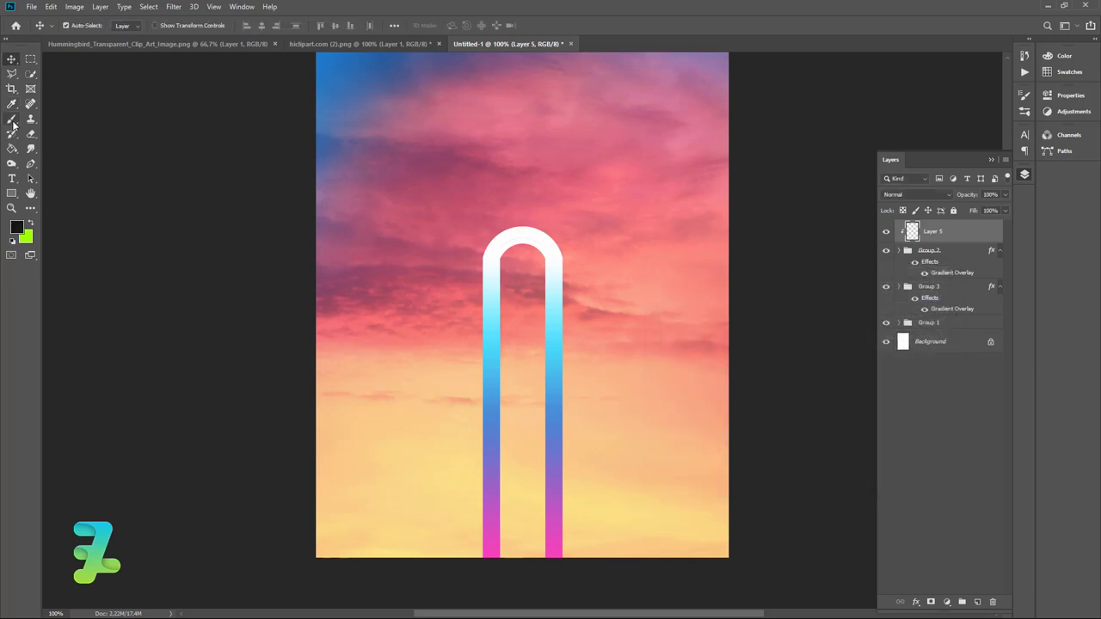
key("b")
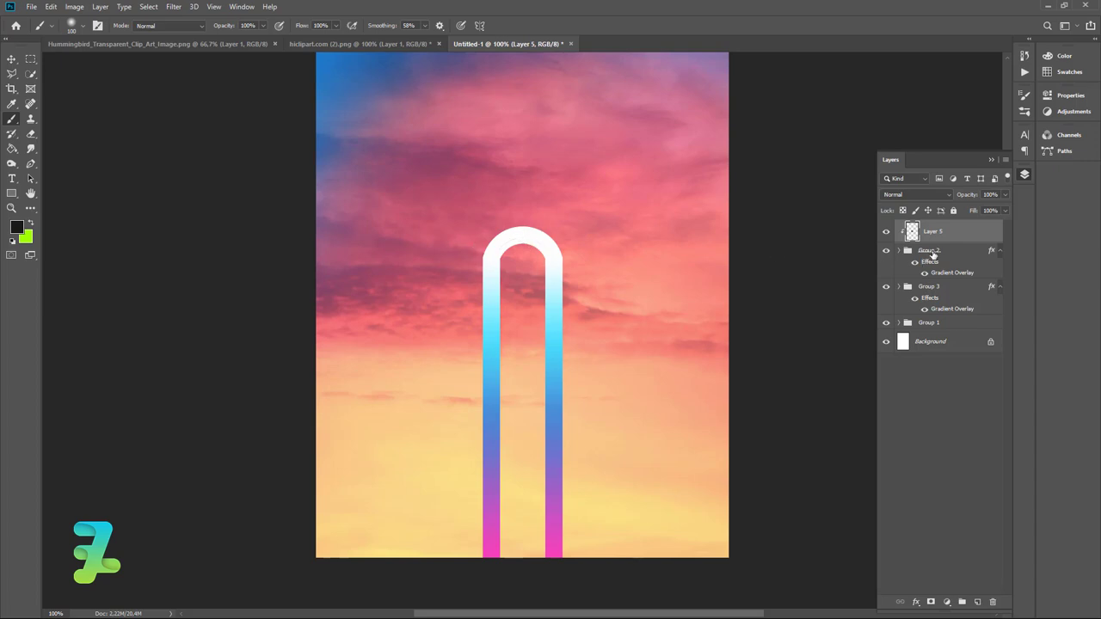
left_click_drag(933, 255, 966, 252)
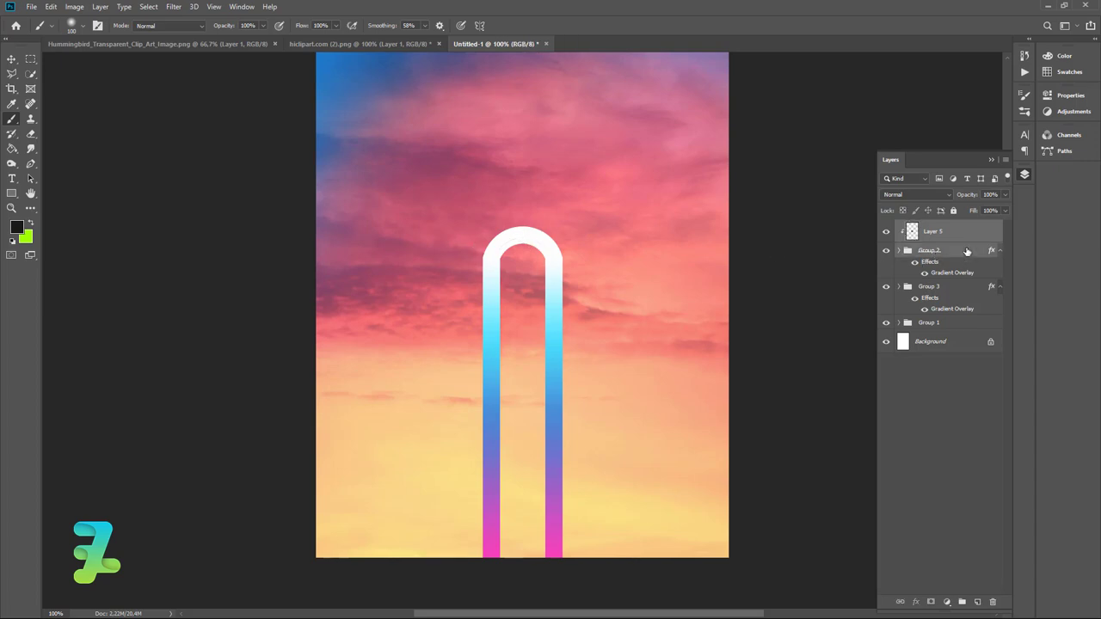
Release Layer 5's clipping mask and delete Layer 5.
left_click(952, 243)
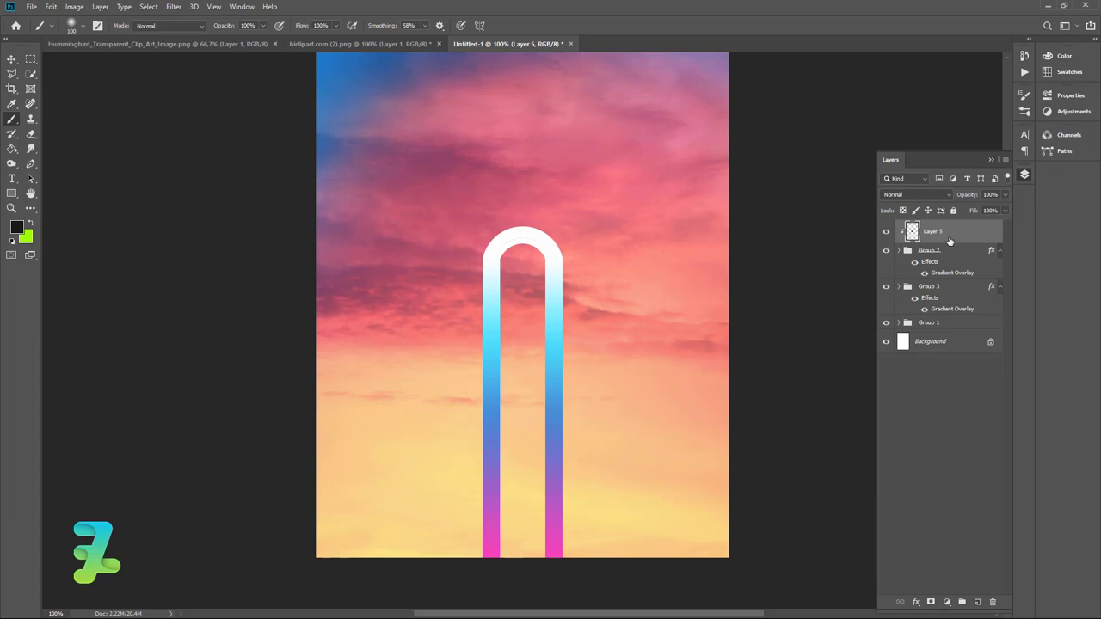
right_click(950, 242)
left_click(878, 353)
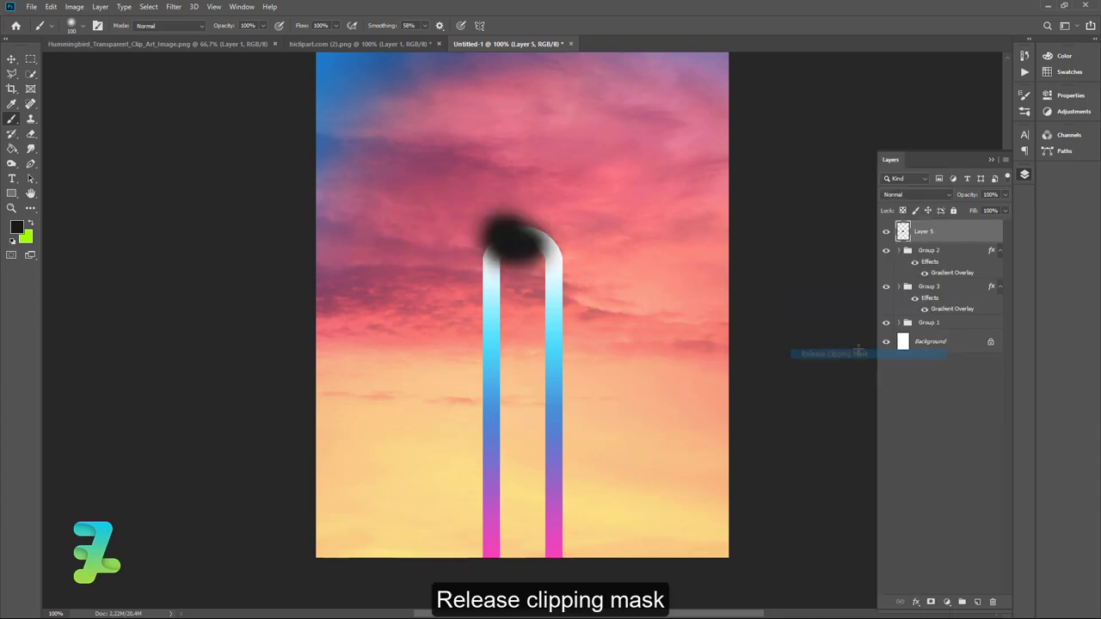
left_click(949, 253)
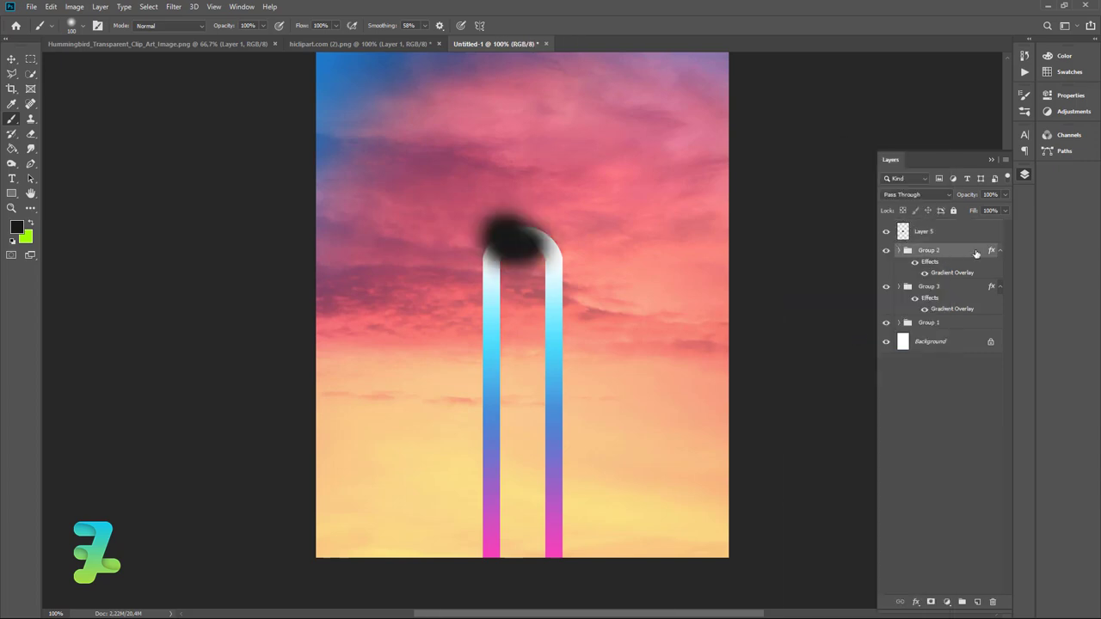
left_click(946, 236)
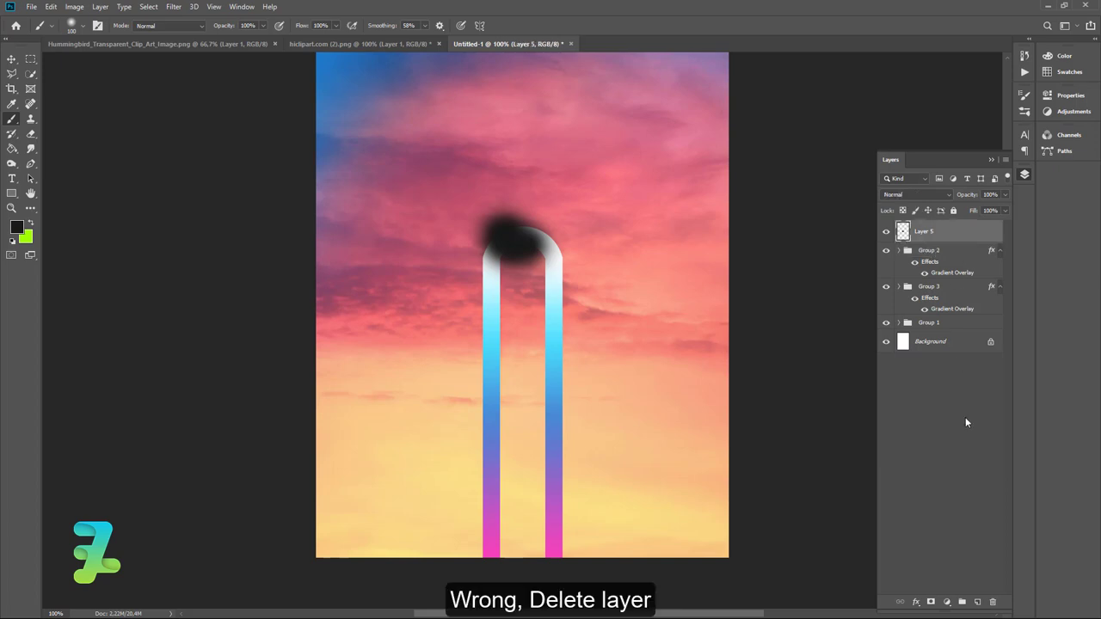
left_click(992, 602)
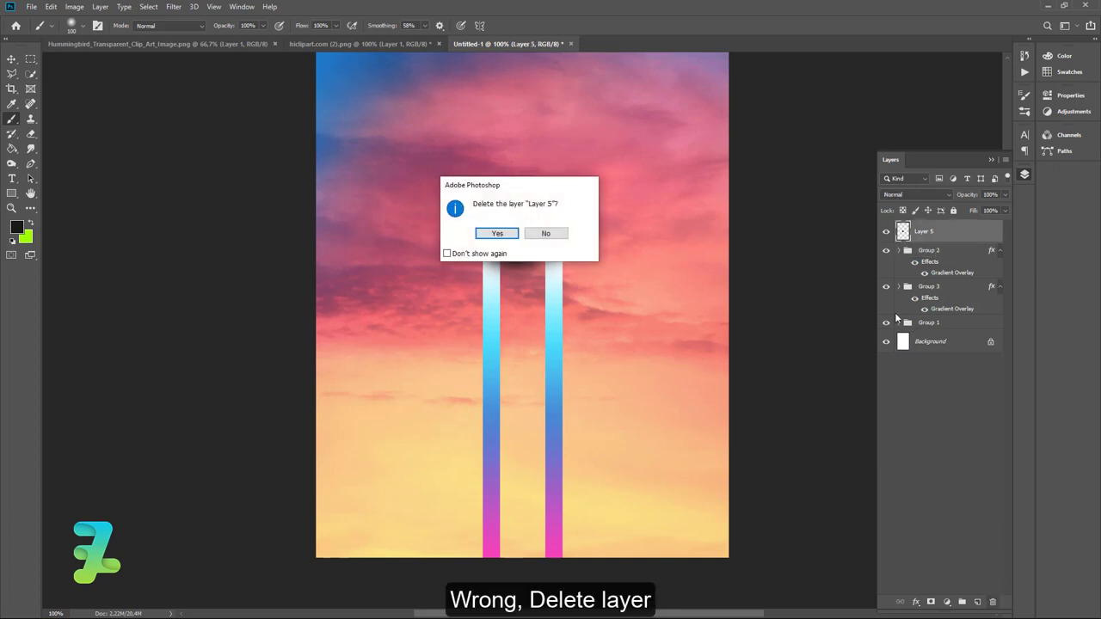
left_click(516, 234)
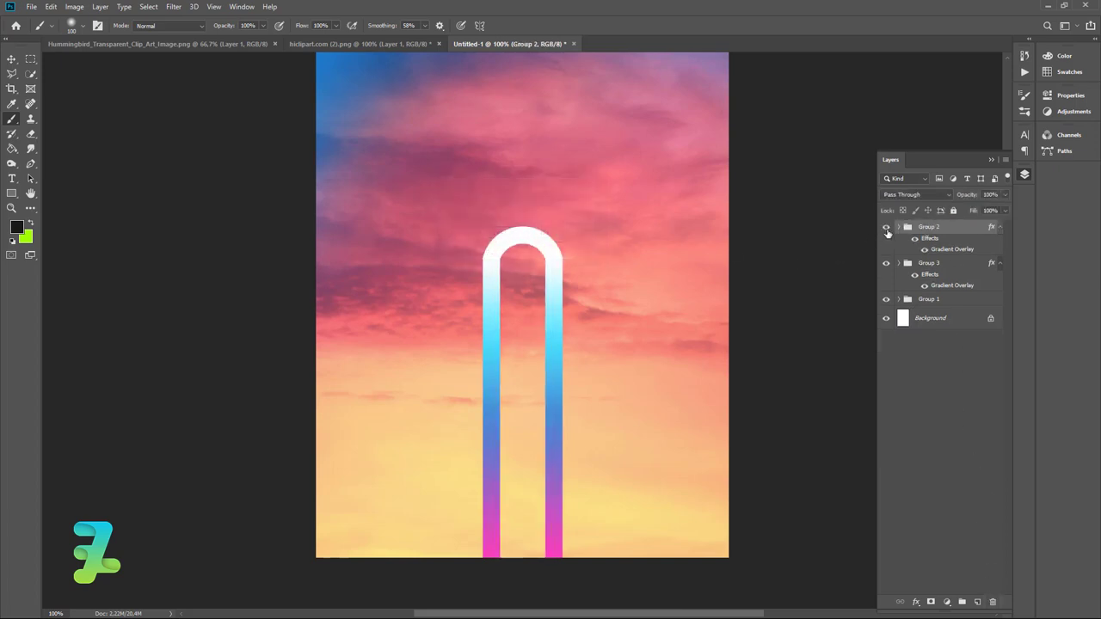
Convert Group 2 to a smart object, then undo the conversion.
right_click(977, 230)
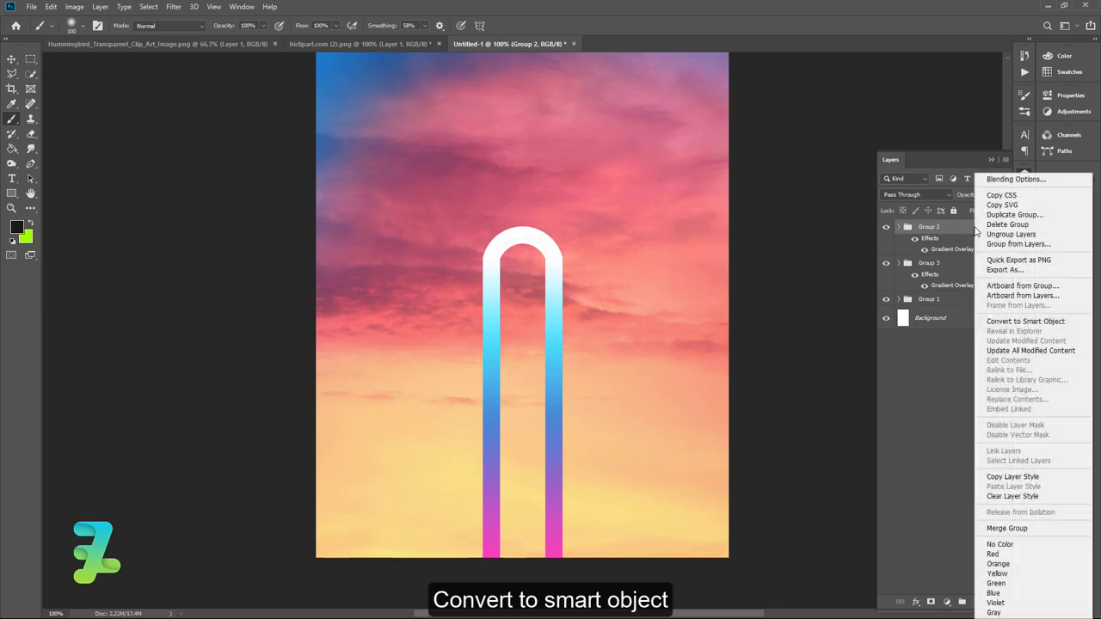
left_click(998, 321)
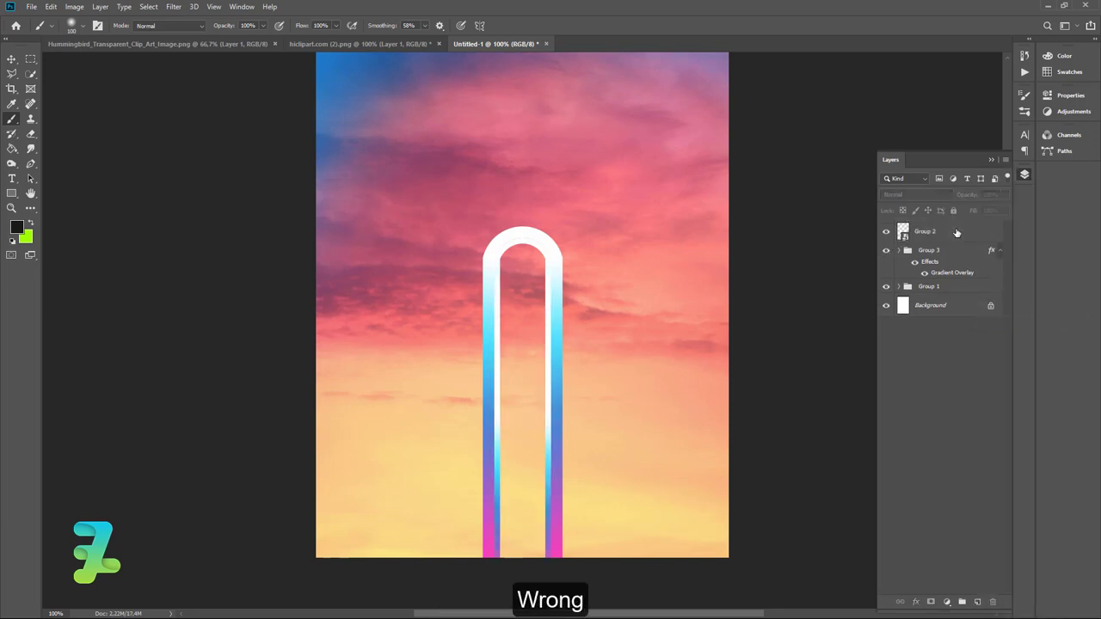
key("ctrl+z")
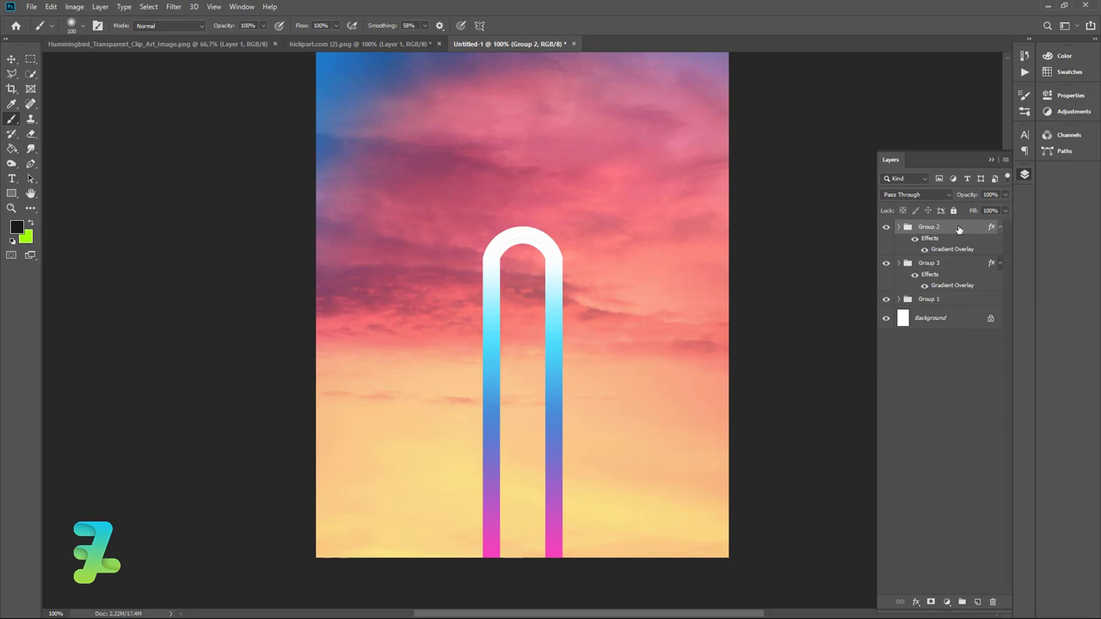
left_click(898, 227)
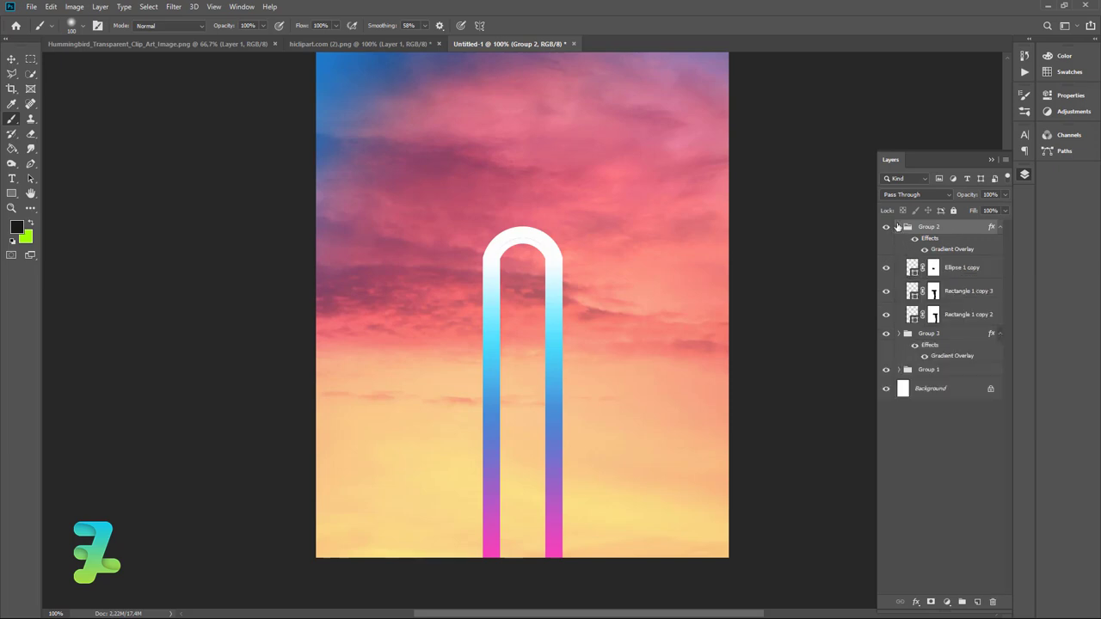
left_click(898, 228)
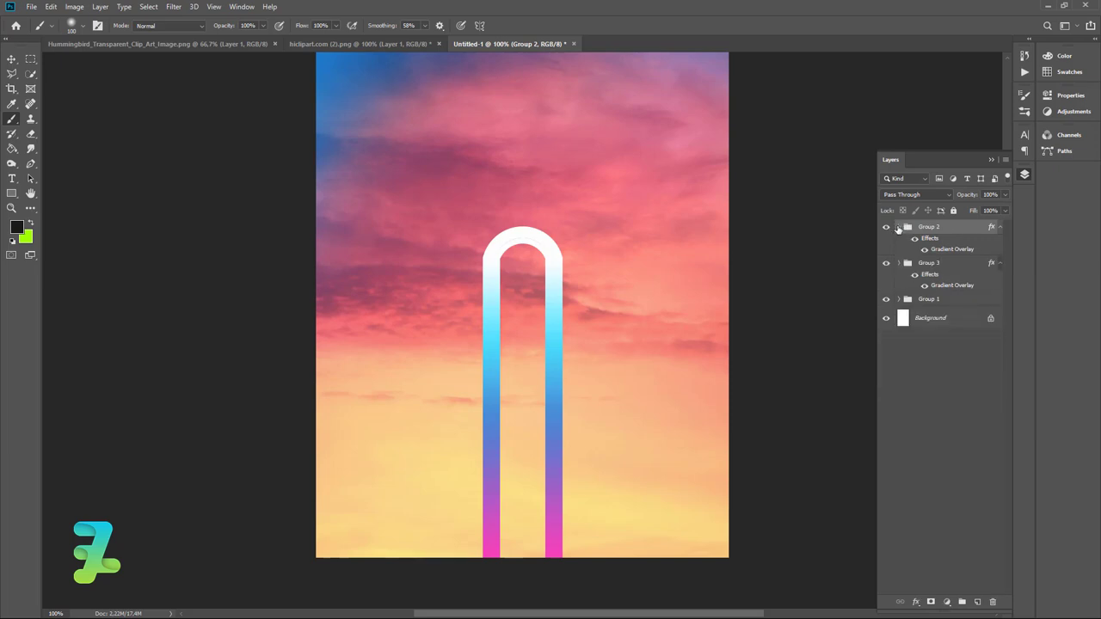
right_click(954, 231)
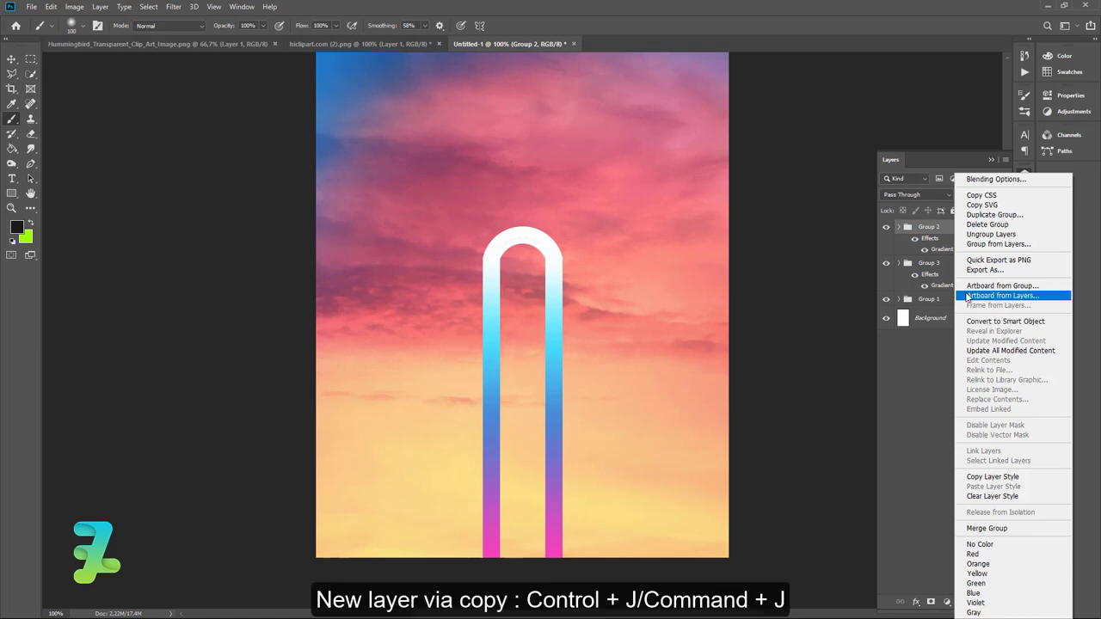
left_click(945, 229)
Duplicate Group 2 and convert Group 2 copy into a smart object, then add a new layer.
key("ctrl+j")
right_click(945, 229)
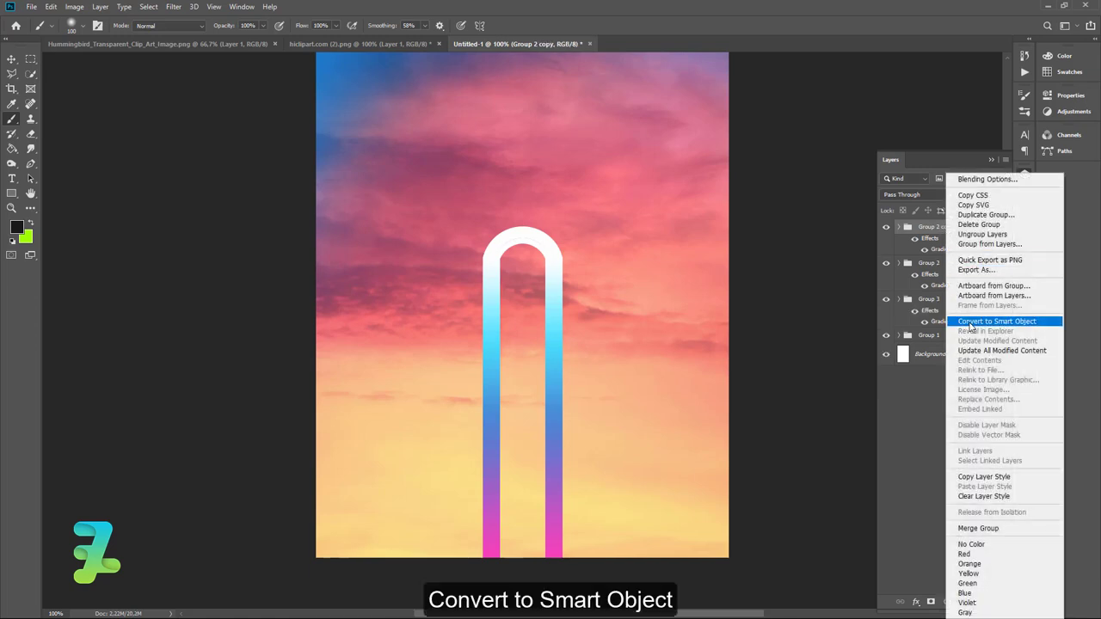
left_click(973, 323)
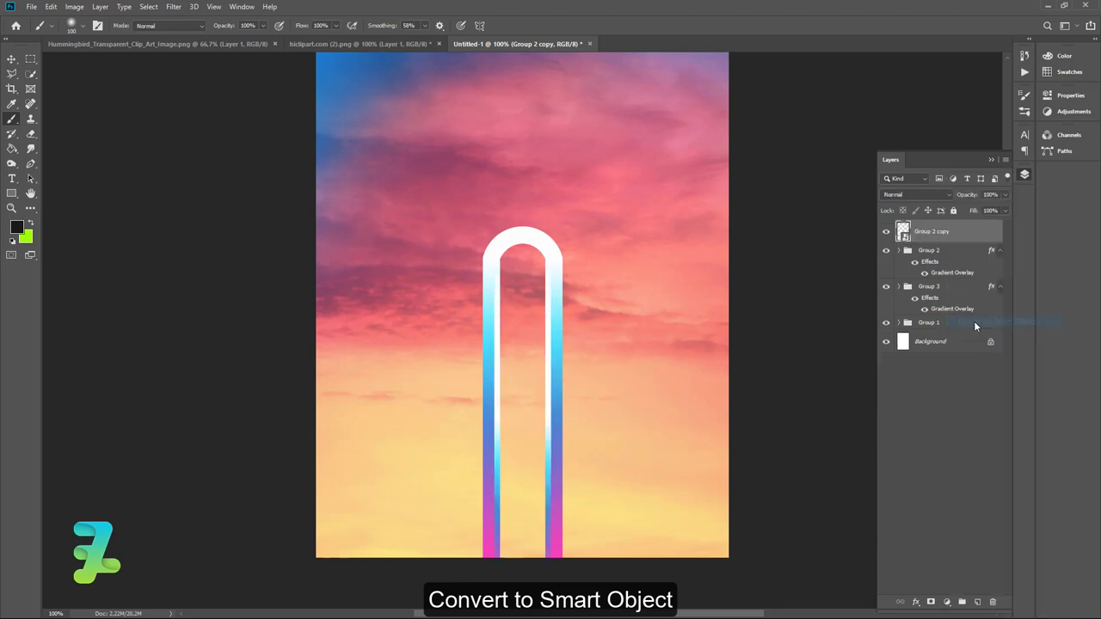
left_click(978, 602)
Load Group 2 copy's arch selection and paint black shading along its top on Layer 5.
left_click(902, 254, "ctrl")
double_click(902, 255)
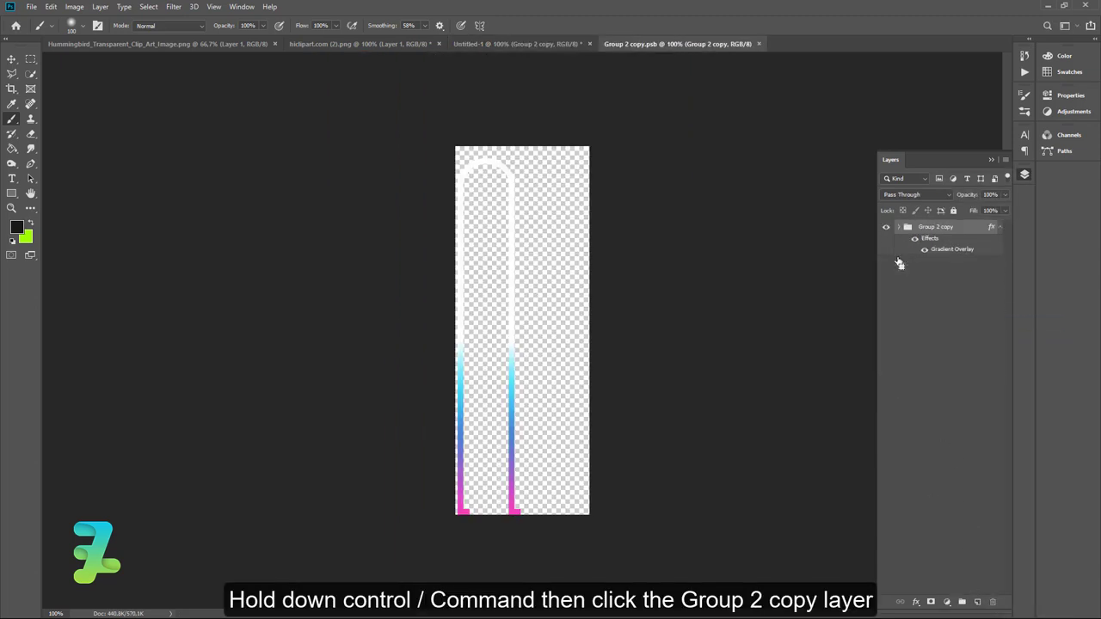
left_click(759, 45)
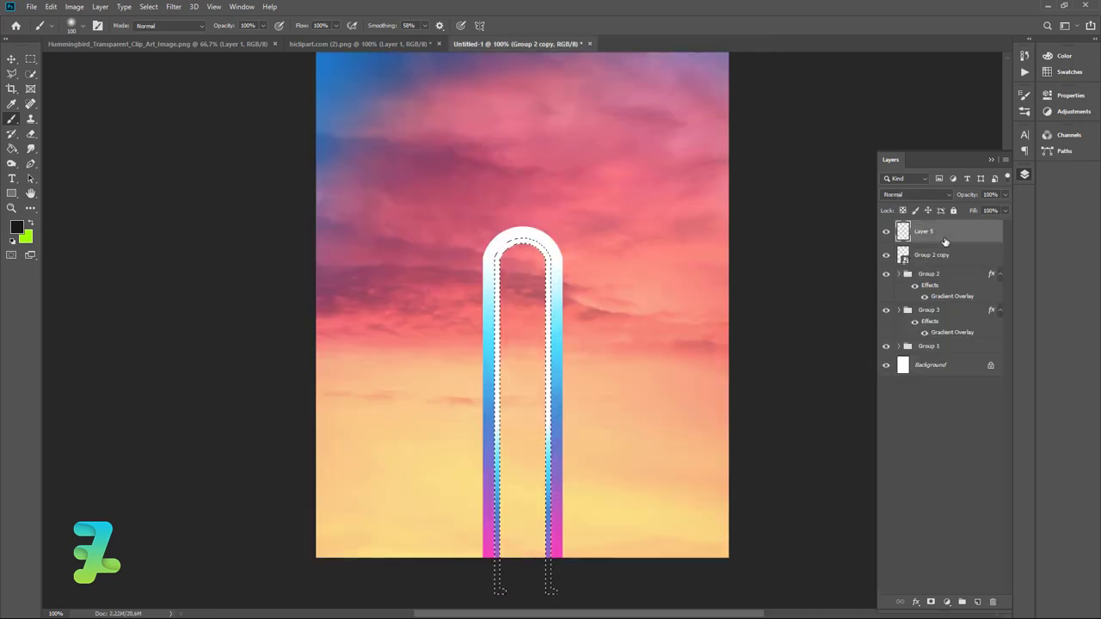
left_click(945, 242)
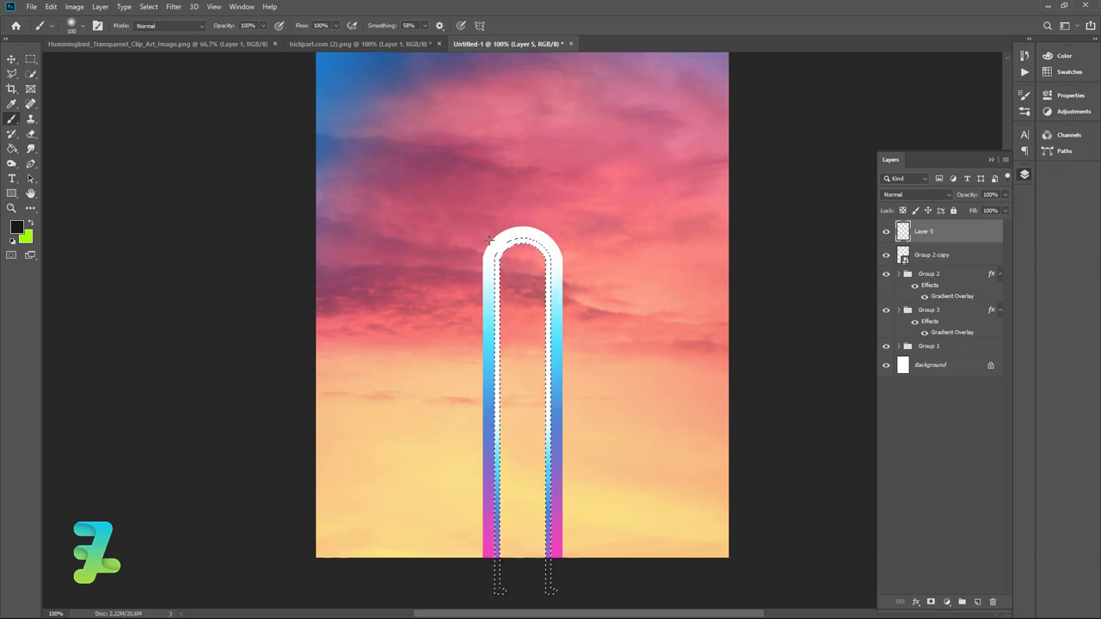
left_click_drag(510, 232, 560, 254)
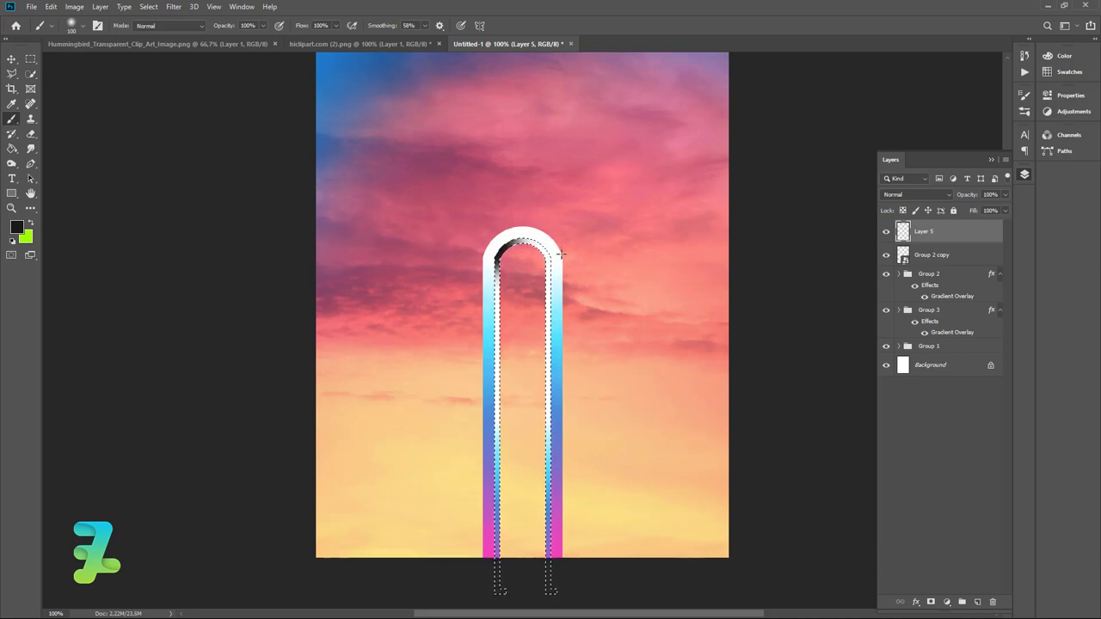
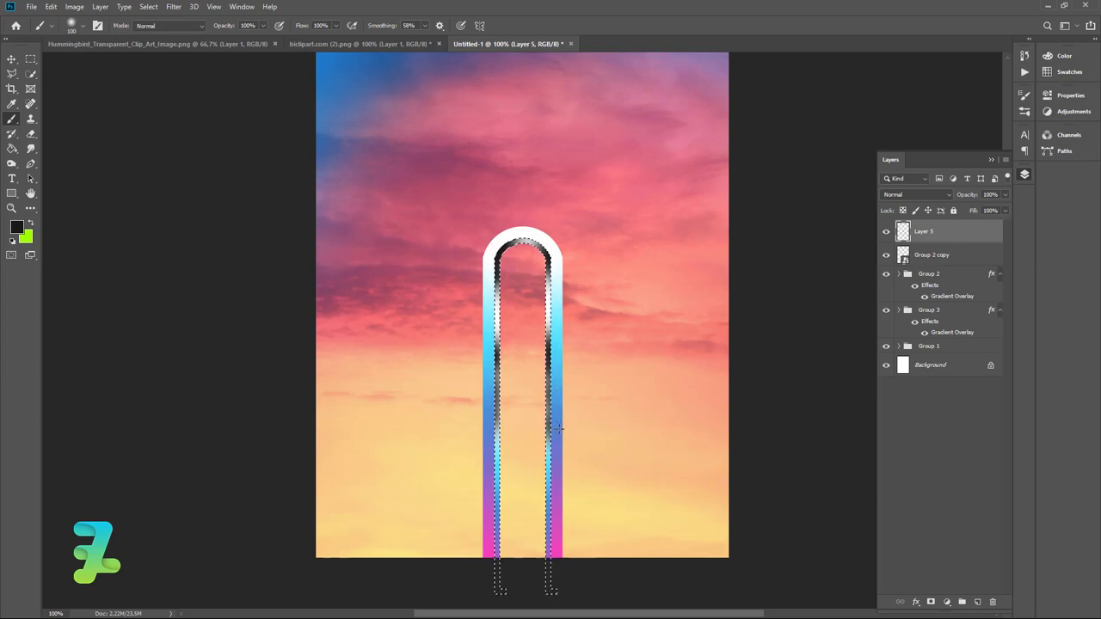
Extend the right leg's dark inner edge to the bottom, deselect, and hide Group 2 copy.
left_click_drag(551, 527, 552, 557)
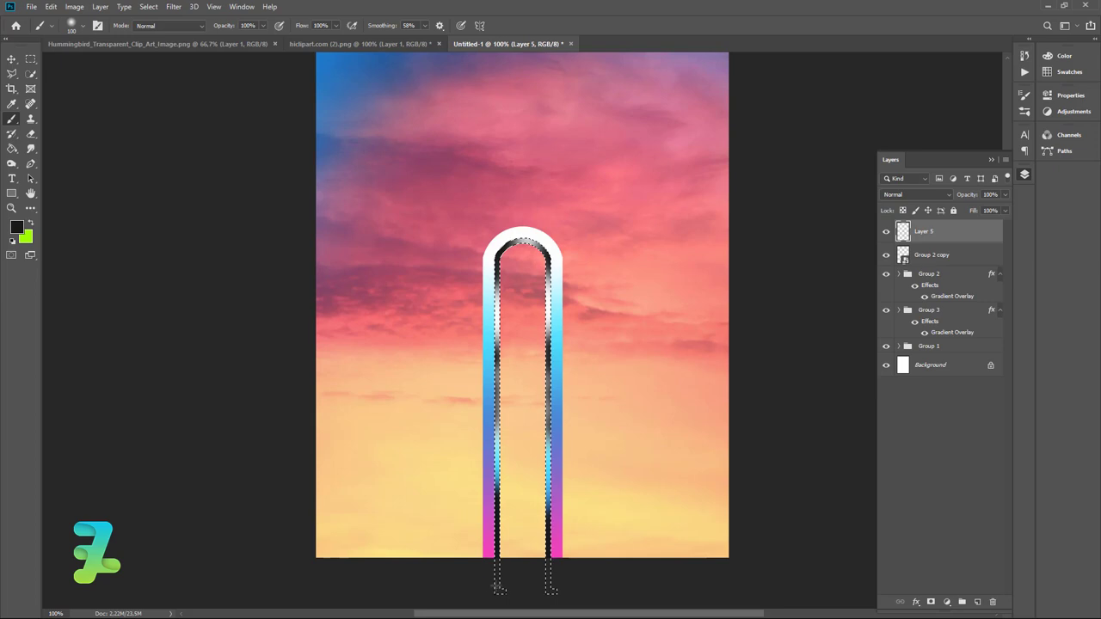
key("ctrl+d")
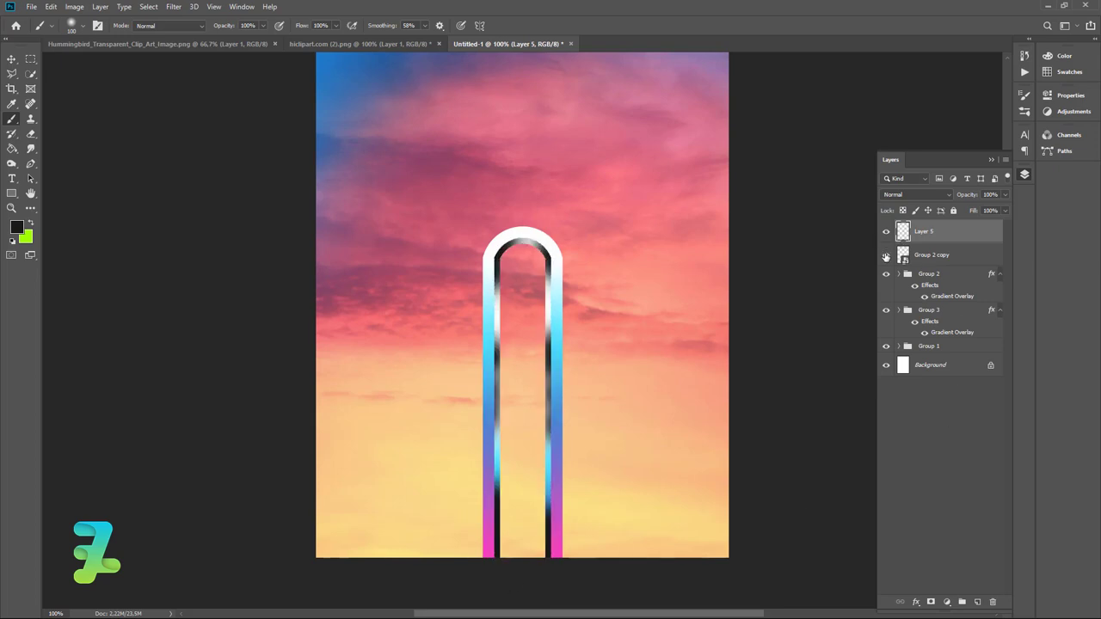
left_click(886, 256)
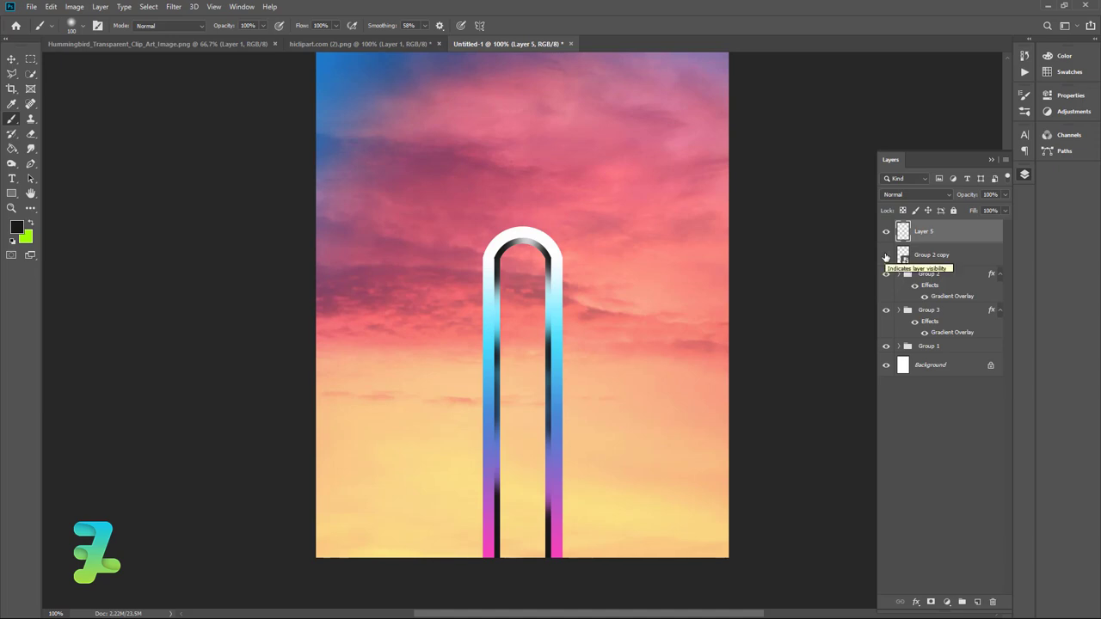
Delete the Group 2 copy layer, then select Layer 5 with the Eraser tool.
left_click(936, 255)
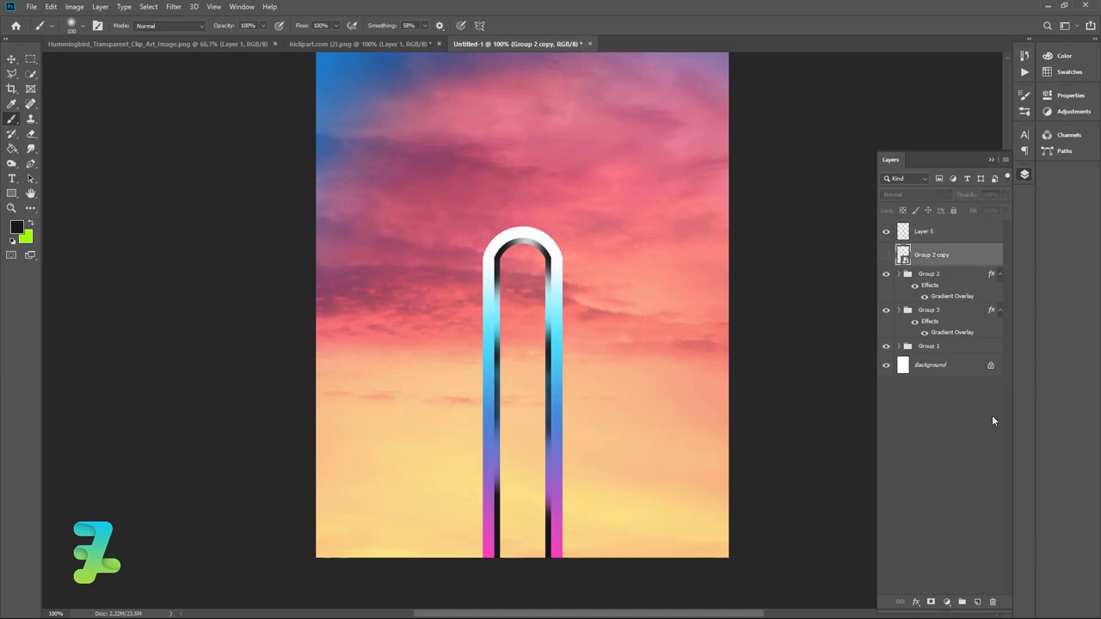
left_click(992, 602)
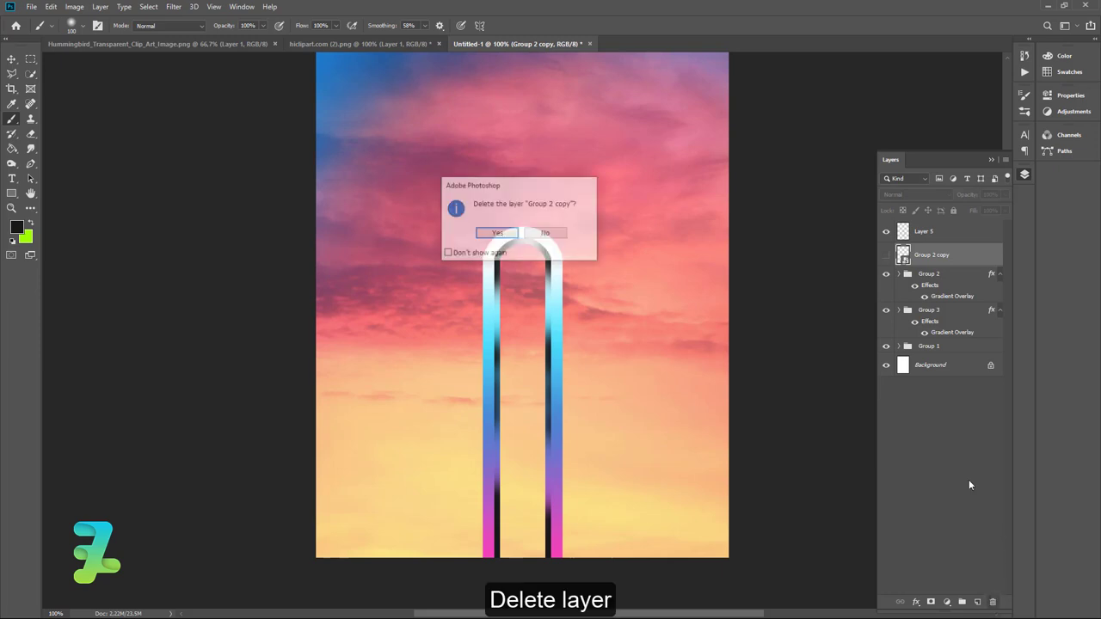
left_click(498, 233)
left_click(901, 235)
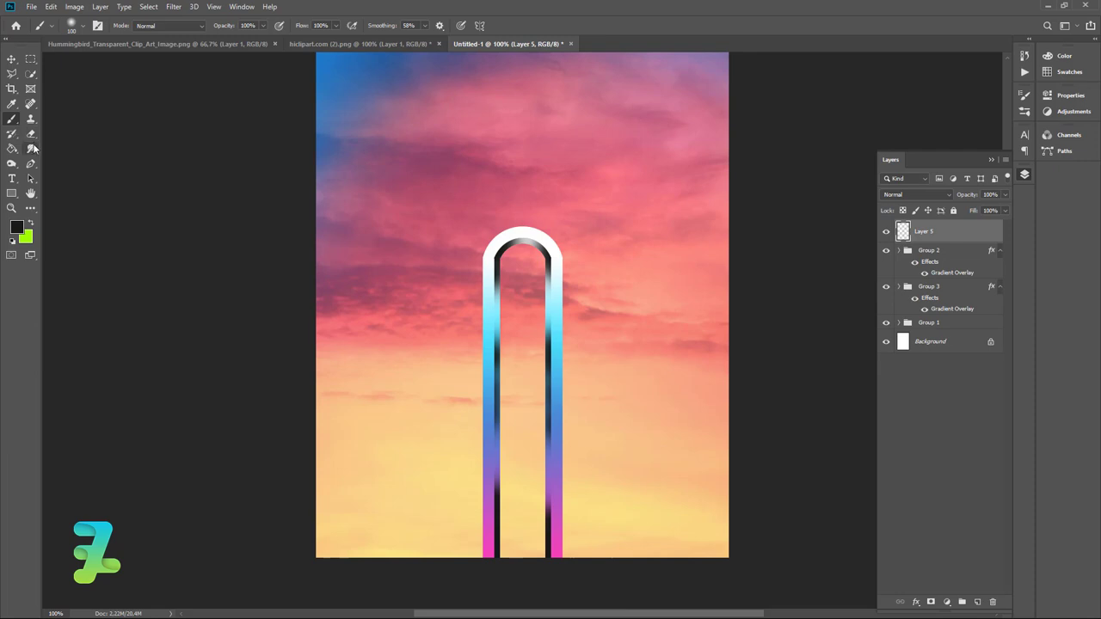
left_click(31, 134)
Erase at 47% opacity over both legs' dark inner edges so the shading partly fades.
left_click(215, 25)
left_click_drag(216, 40, 189, 39)
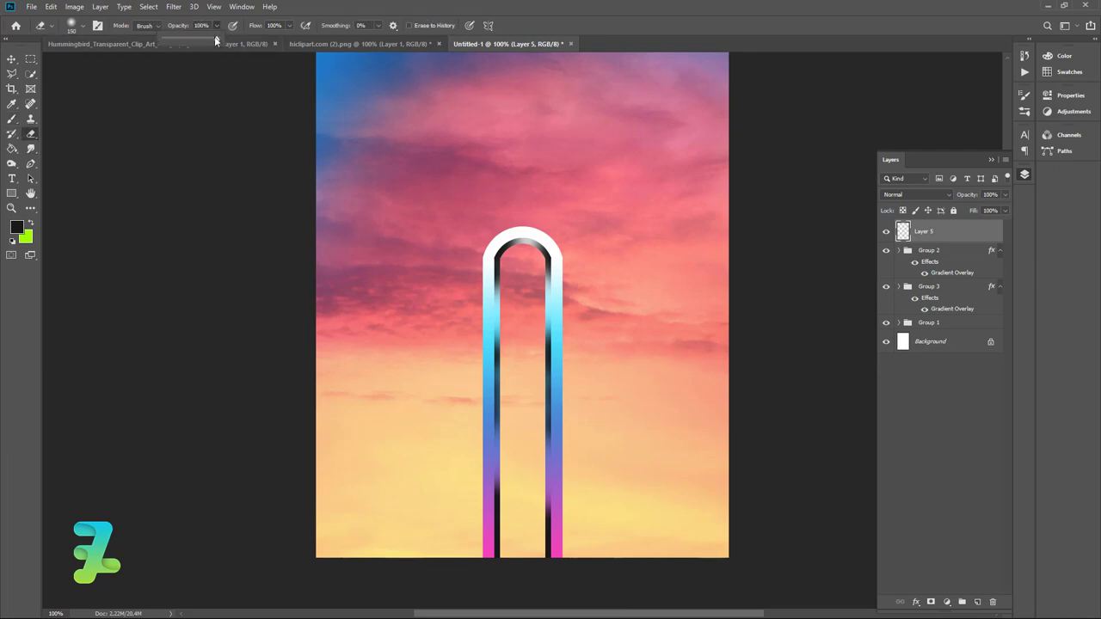
left_click(475, 396)
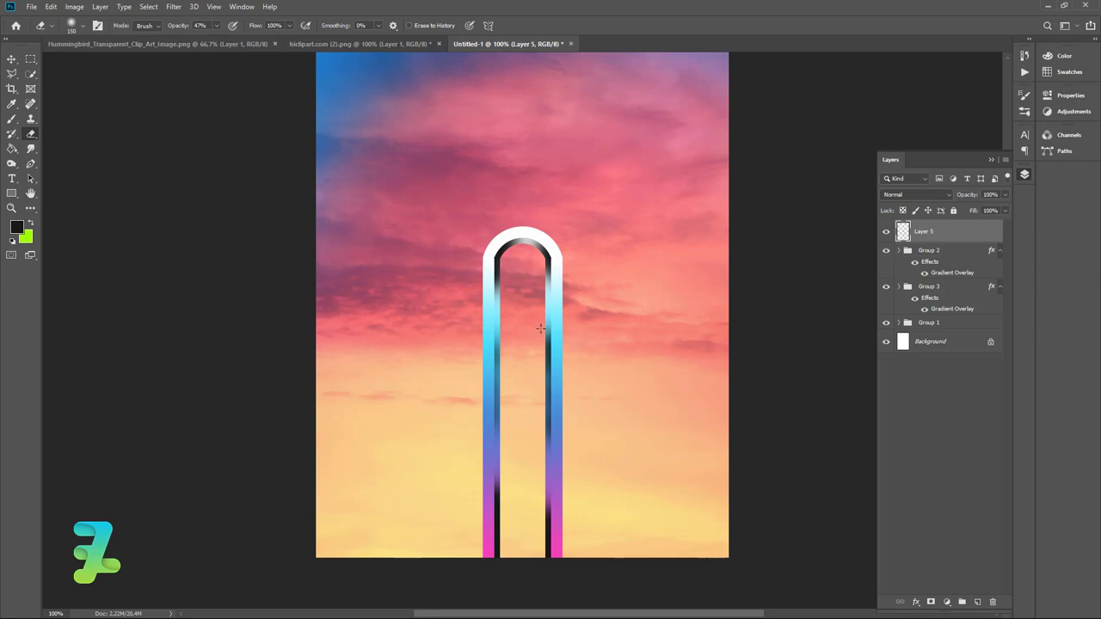
left_click_drag(540, 328, 541, 447)
mouse_move(496, 251)
left_mouse_down()
mouse_move(494, 305)
mouse_move(486, 291)
left_mouse_up()
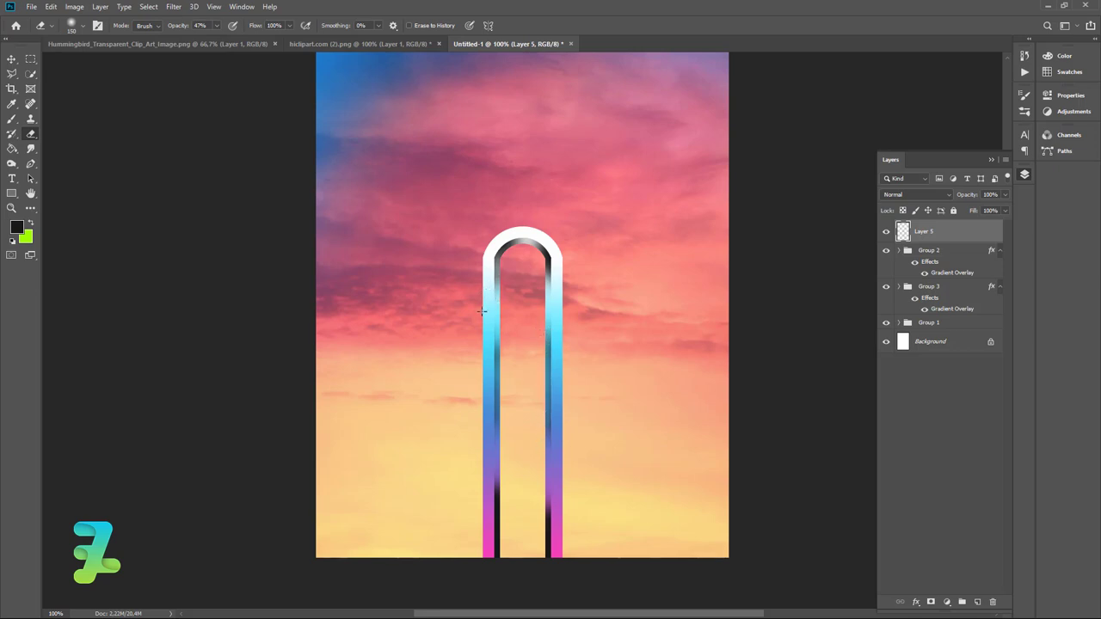
mouse_move(512, 445)
left_mouse_down()
mouse_move(509, 509)
mouse_move(528, 484)
mouse_move(527, 504)
left_mouse_up()
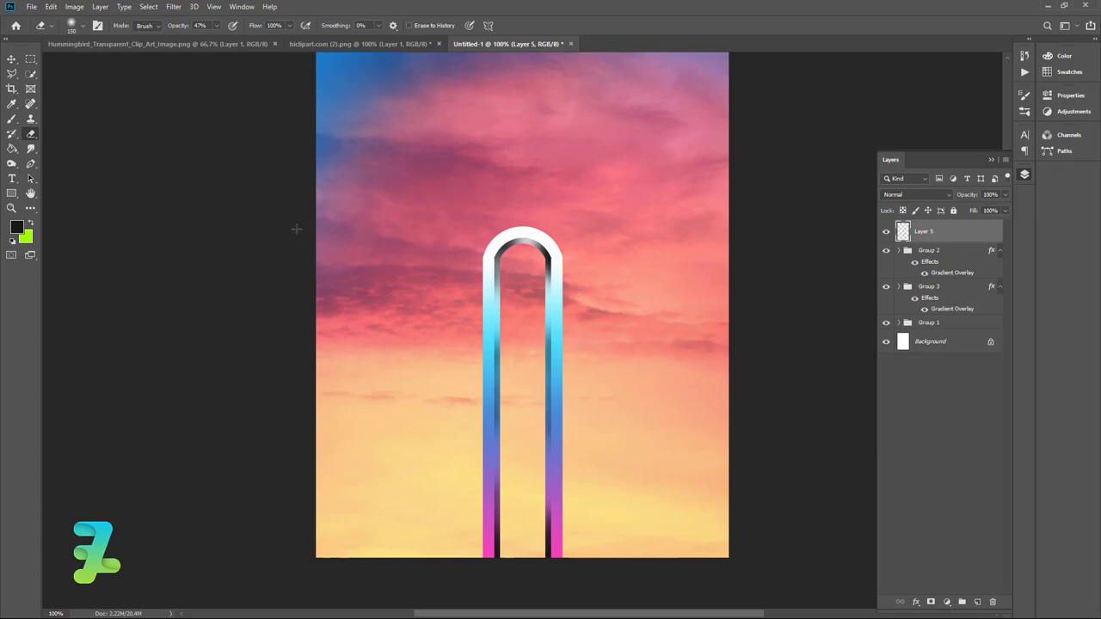
Copy the boy from the hiclipart image into Untitled-1 and close the source without saving.
left_click(309, 46)
key("v")
right_click(323, 46)
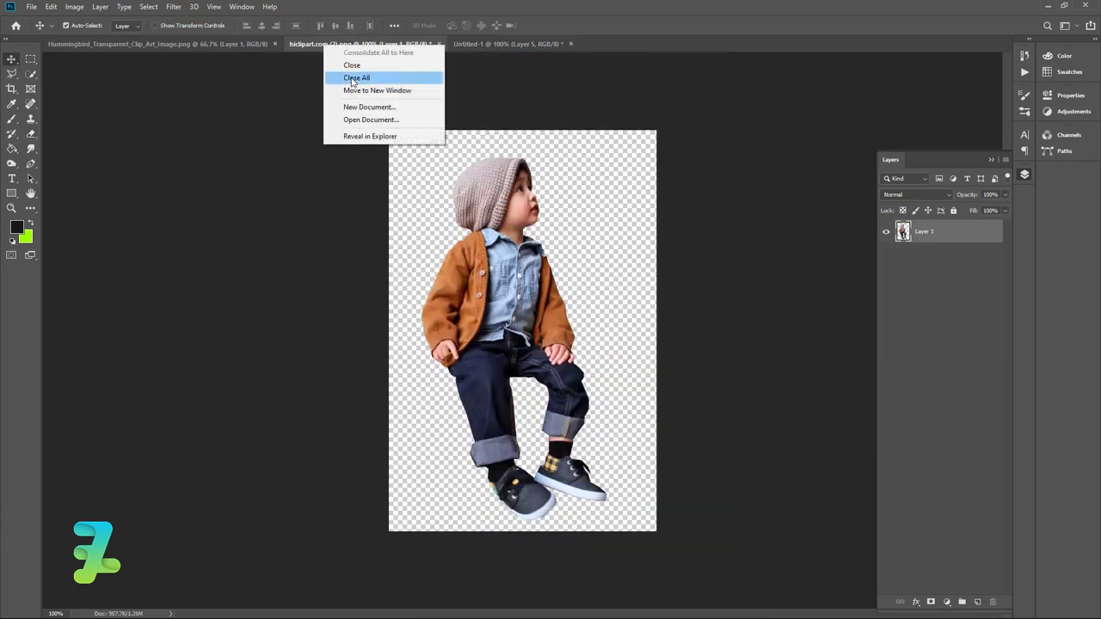
left_click(354, 90)
left_click_drag(185, 109, 501, 175)
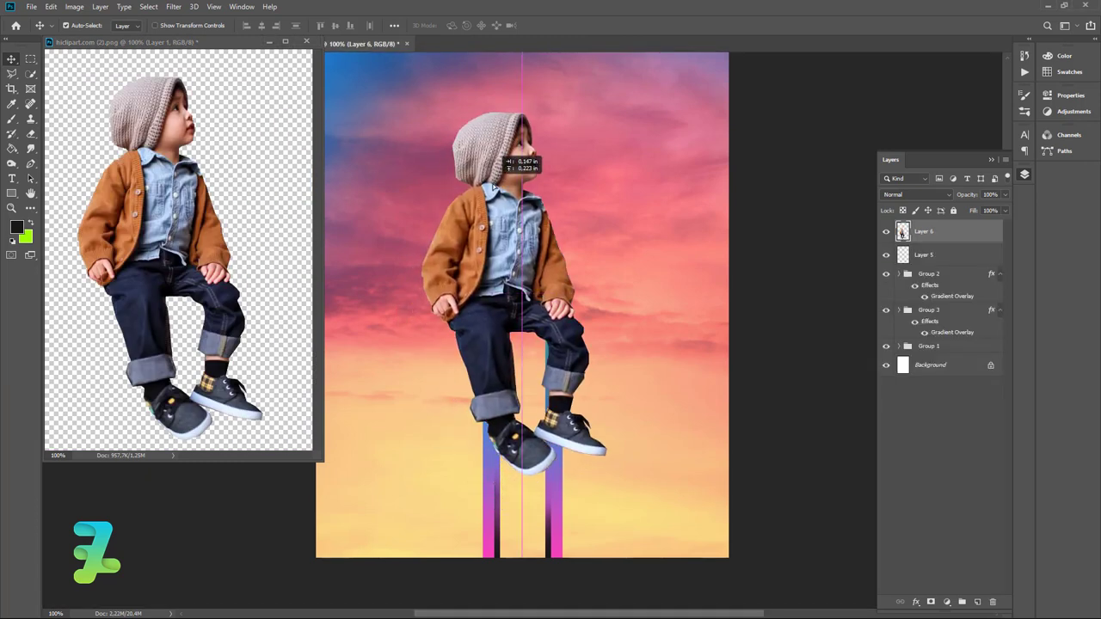
left_click(306, 41)
left_click(547, 233)
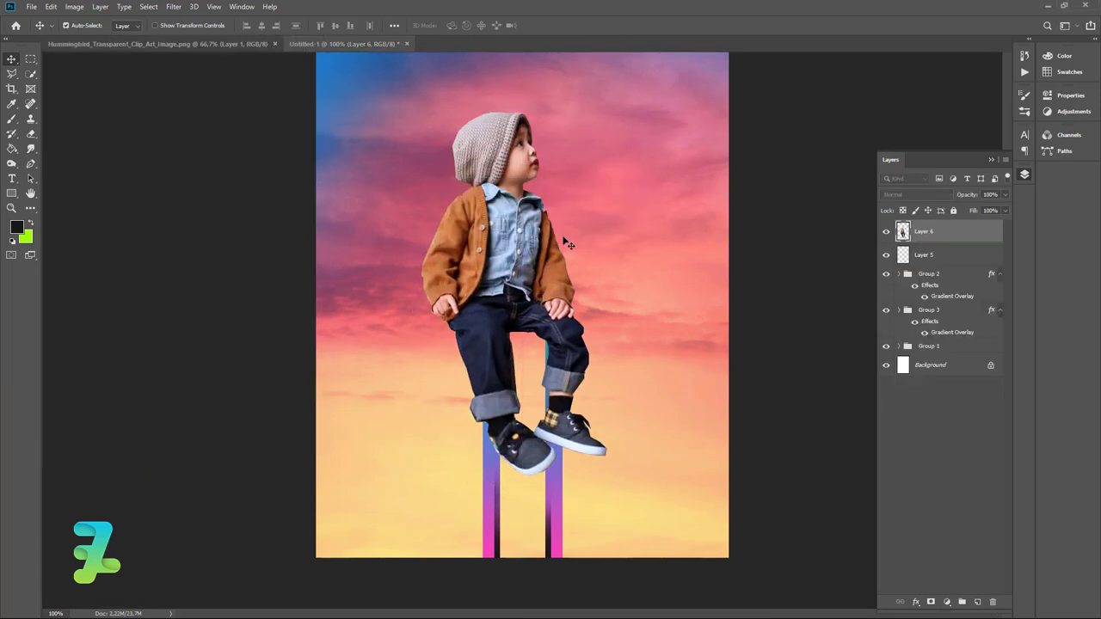
Scale the boy to about 21% and seat him on top of the arch.
key("ctrl+t")
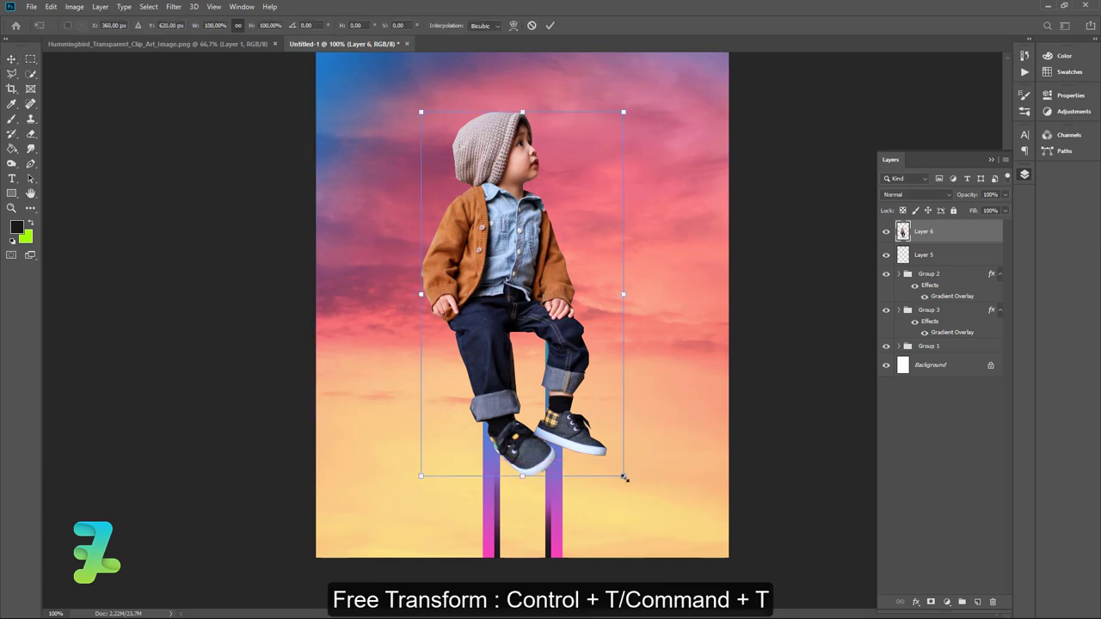
left_click_drag(623, 474, 560, 366)
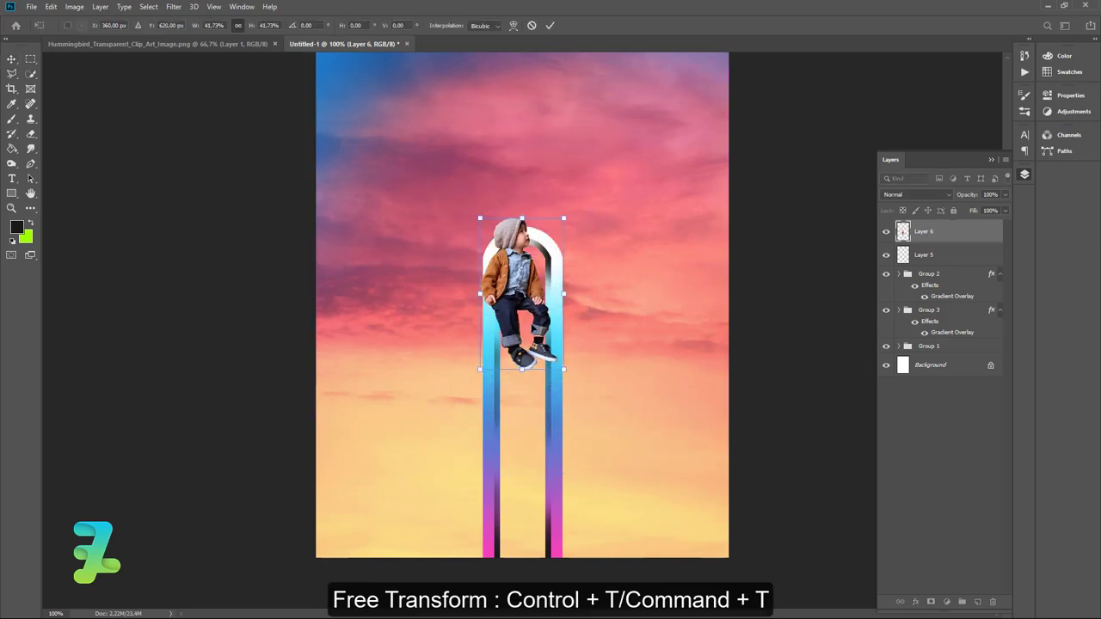
left_click_drag(533, 327, 536, 240)
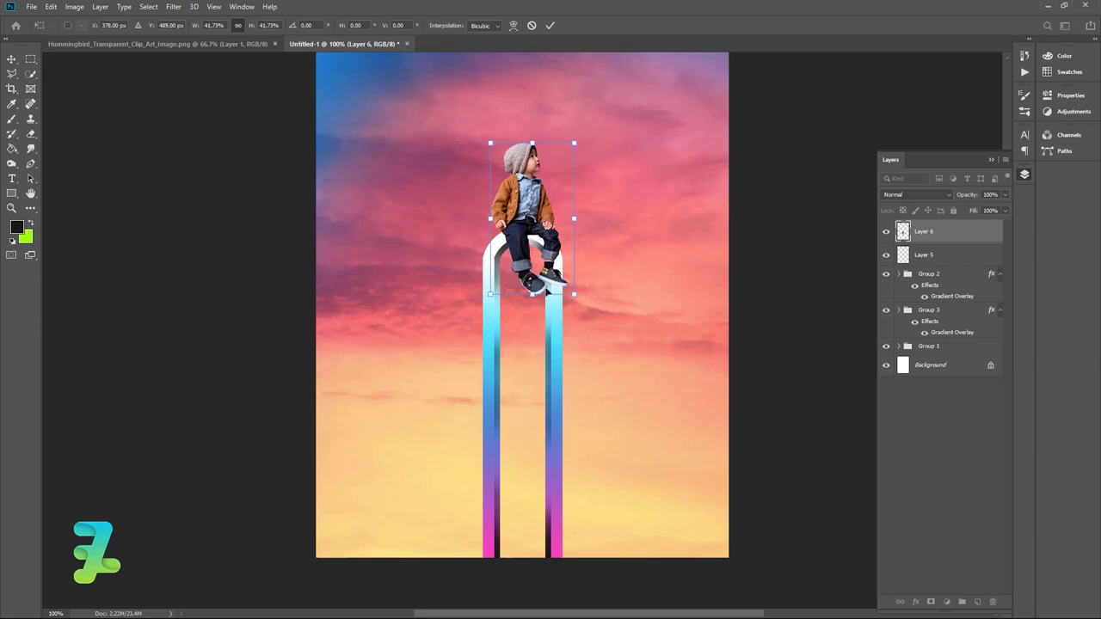
left_click_drag(575, 294, 551, 257)
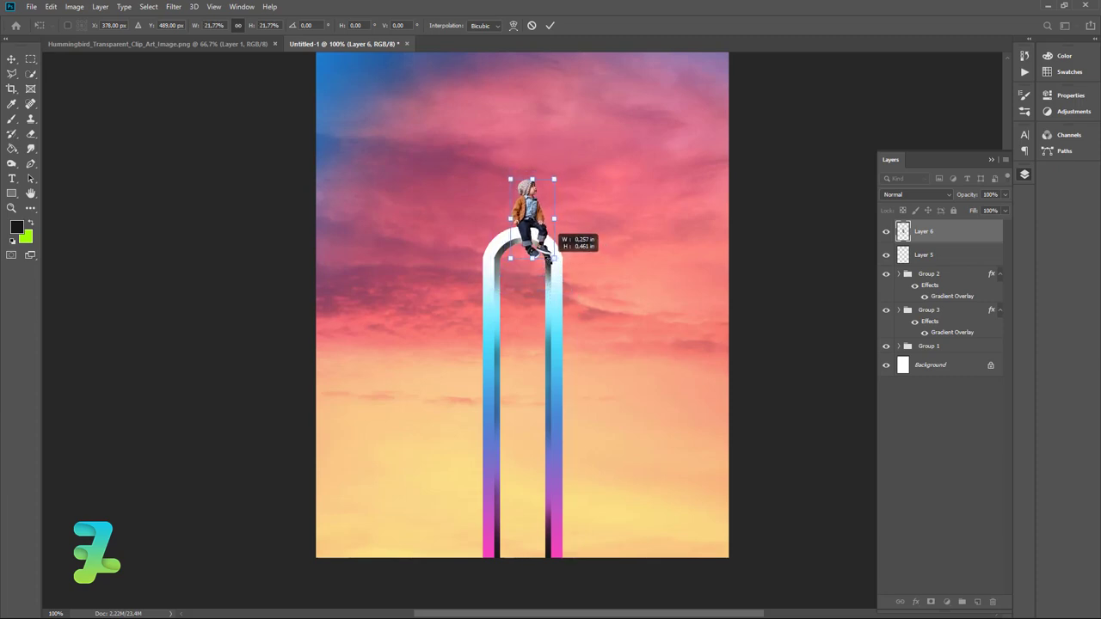
left_click_drag(540, 215, 535, 217)
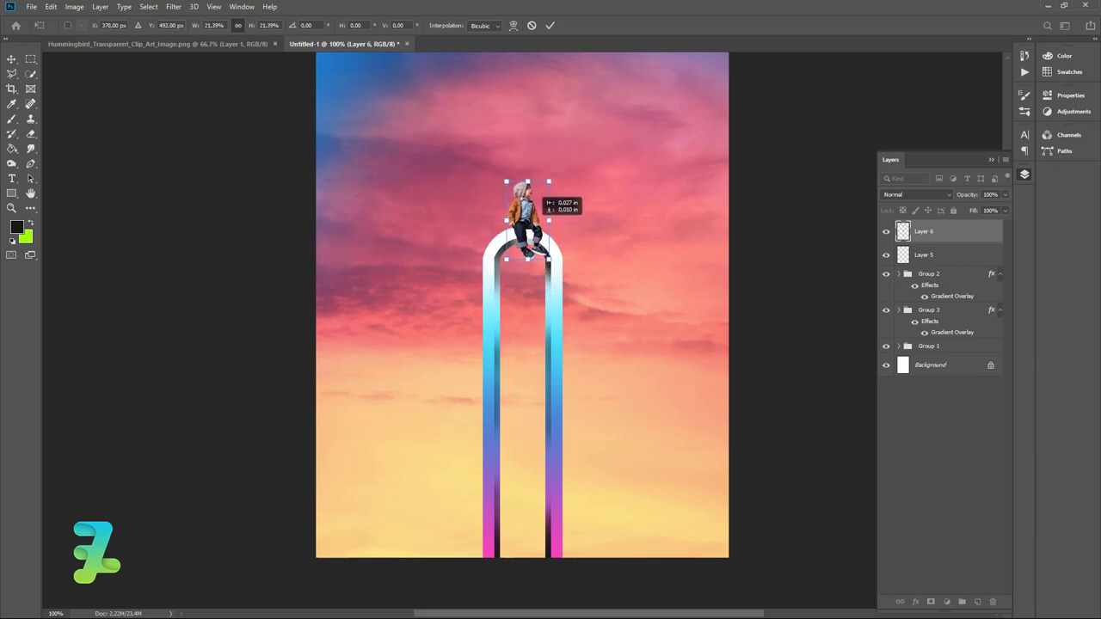
left_click(16, 61)
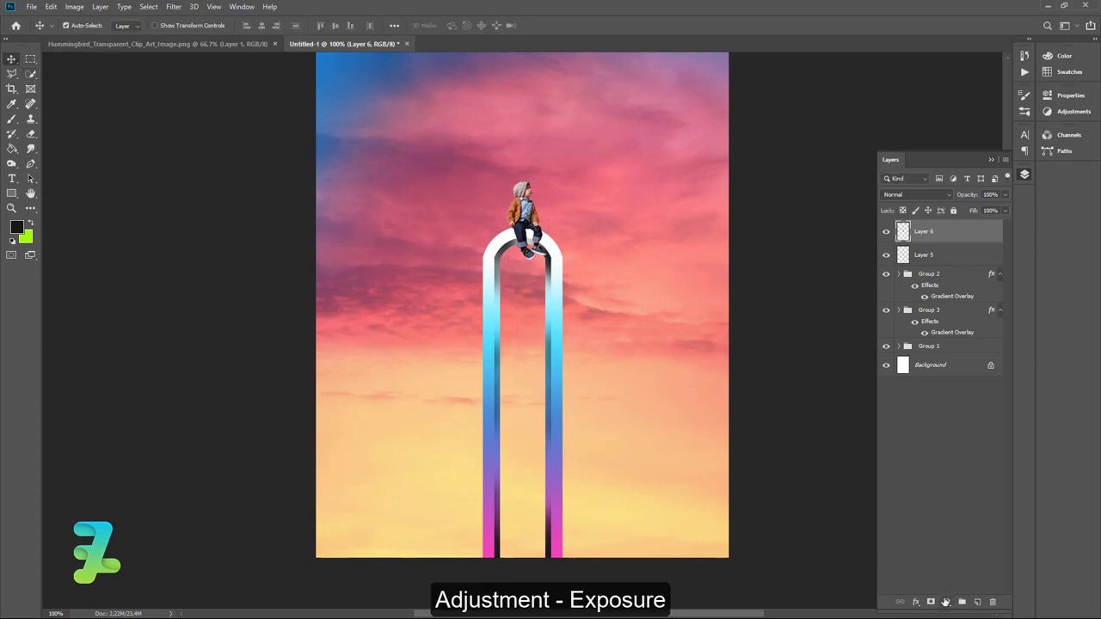
Add an Exposure adjustment layer with exposure 0.00 and slightly raised gamma.
left_click(947, 603)
left_click(958, 463)
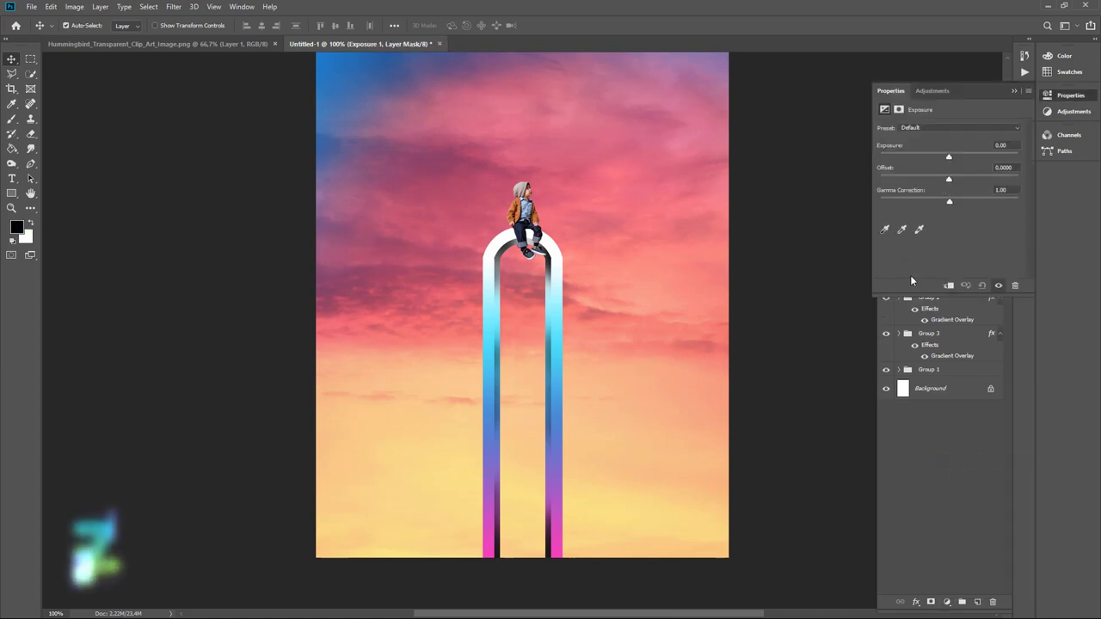
left_click_drag(950, 157, 949, 158)
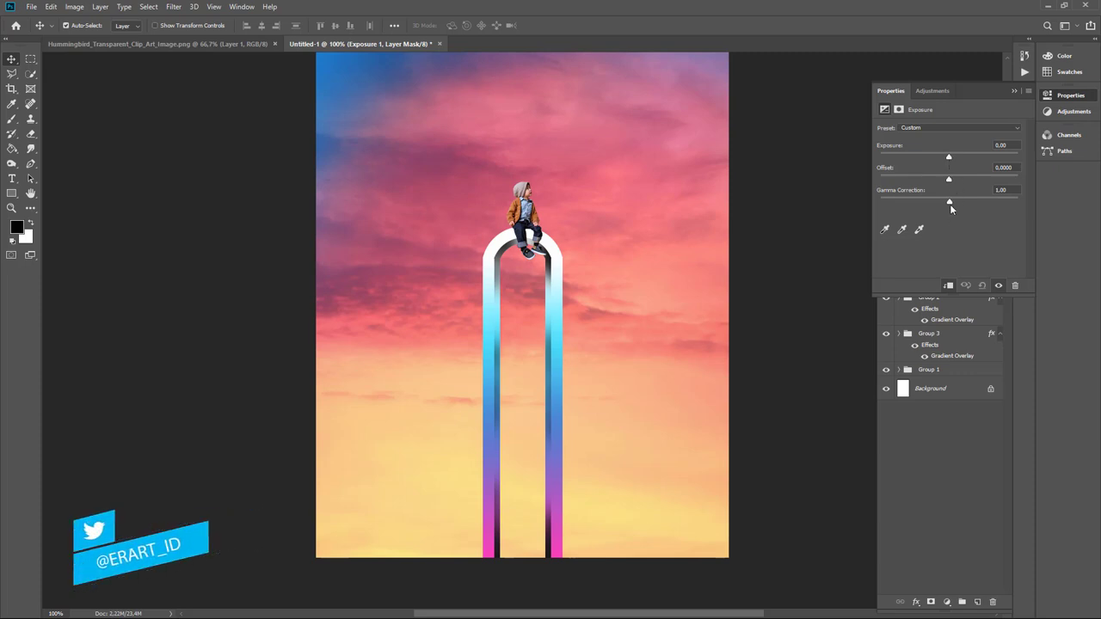
mouse_move(949, 204)
left_mouse_down()
mouse_move(960, 197)
mouse_move(951, 200)
left_mouse_up()
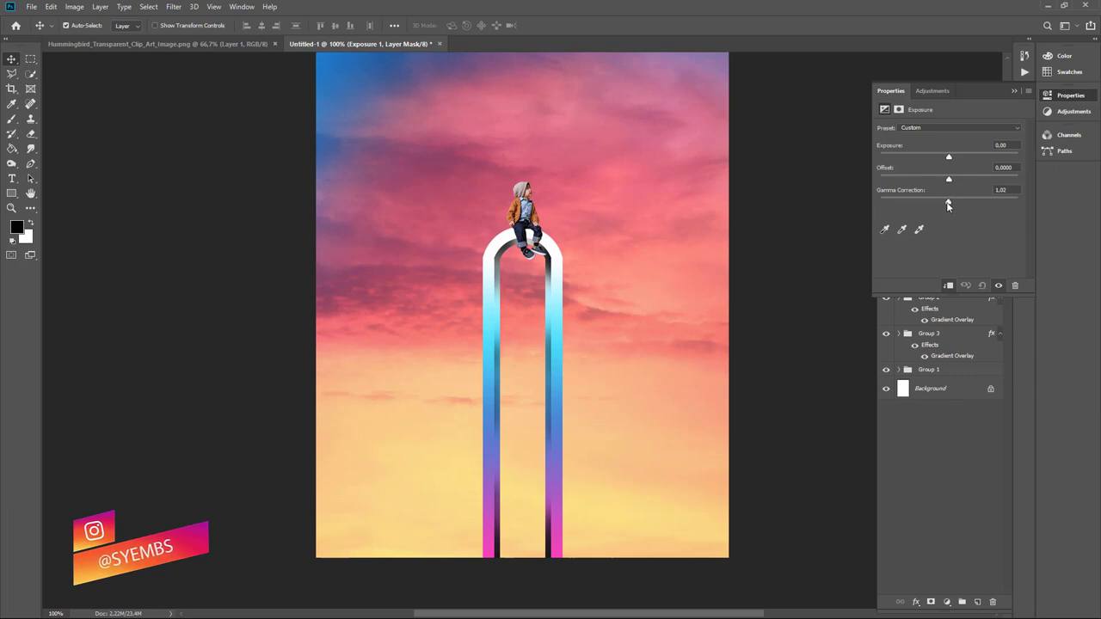
left_click(1014, 91)
Add a FallColors Color Lookup adjustment clipped to the layer below.
left_click(947, 602)
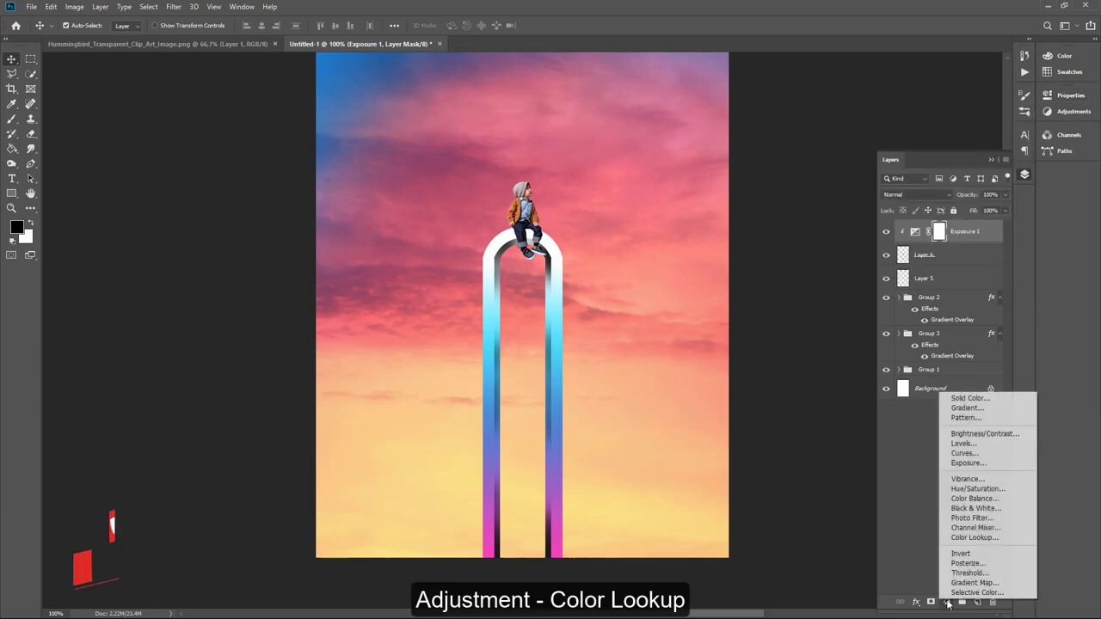
left_click(958, 537)
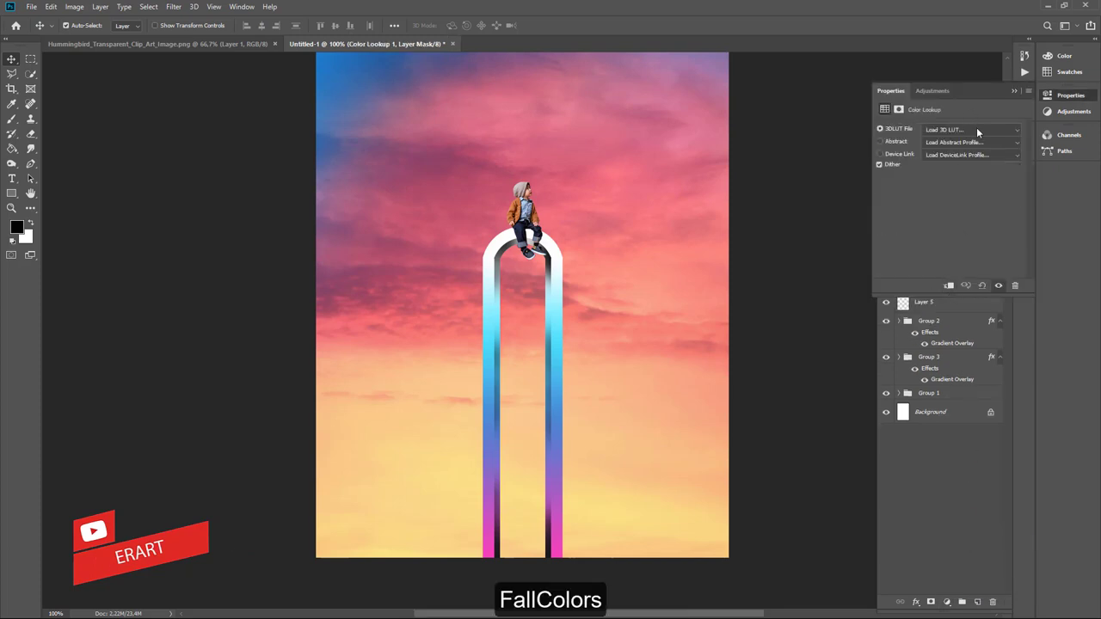
left_click(977, 128)
left_click(957, 256)
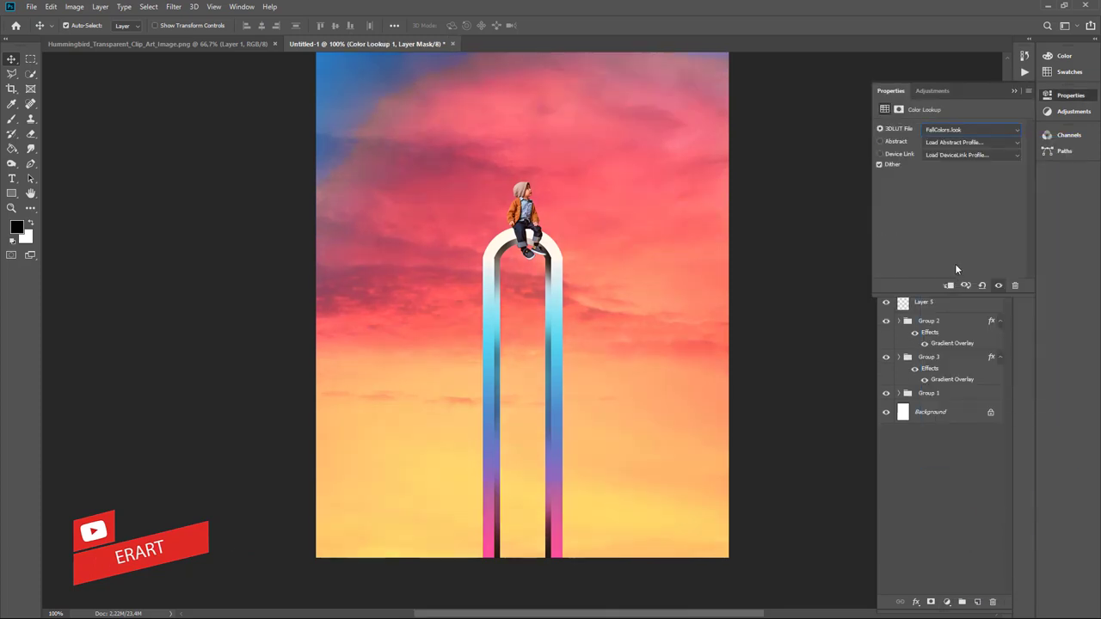
left_click(947, 286)
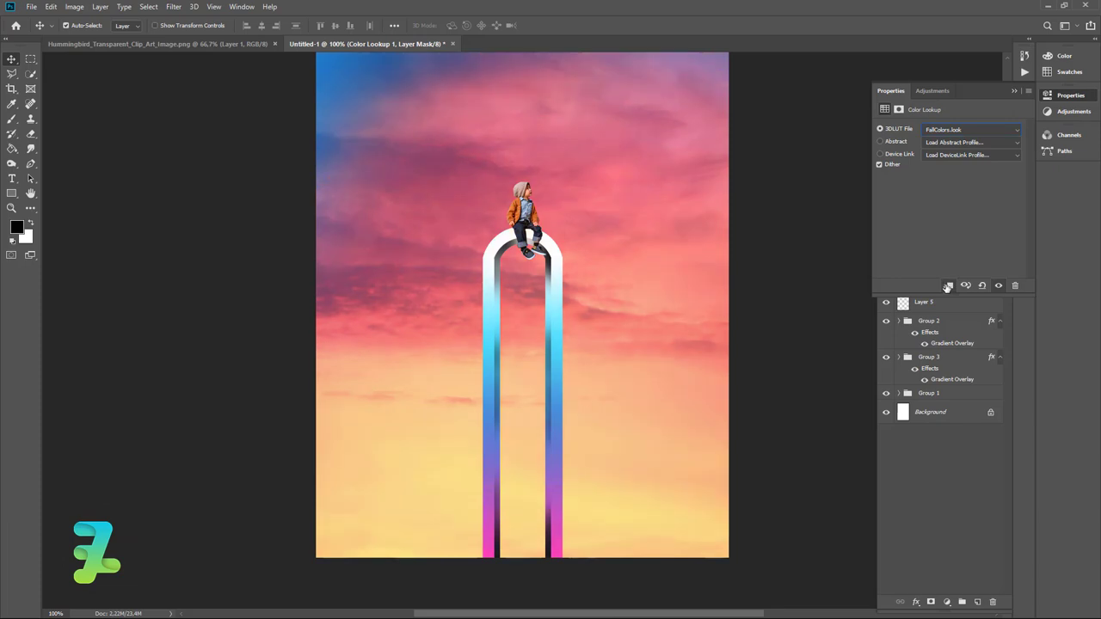
left_click(1014, 91)
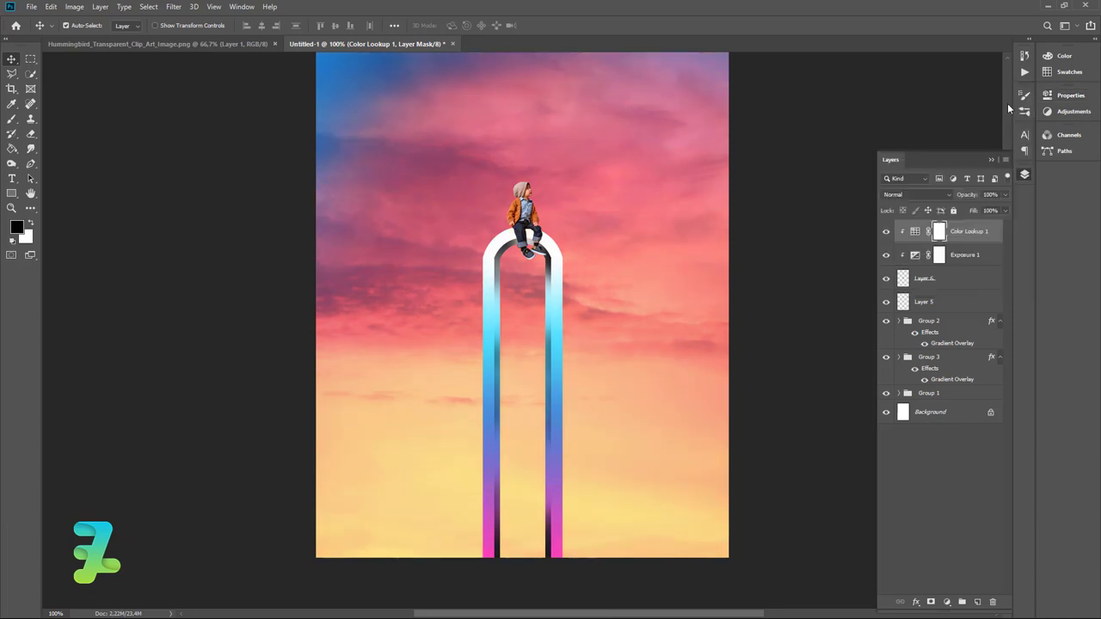
Add a Photo Filter adjustment layer with increased density.
left_click(947, 602)
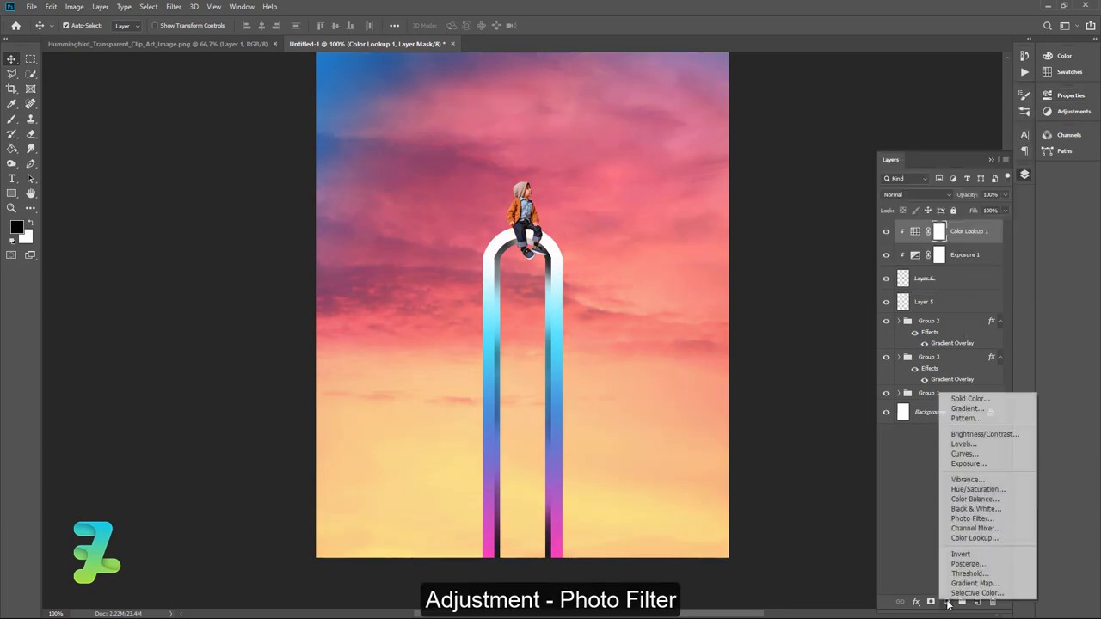
left_click(972, 518)
left_click_drag(914, 179, 929, 179)
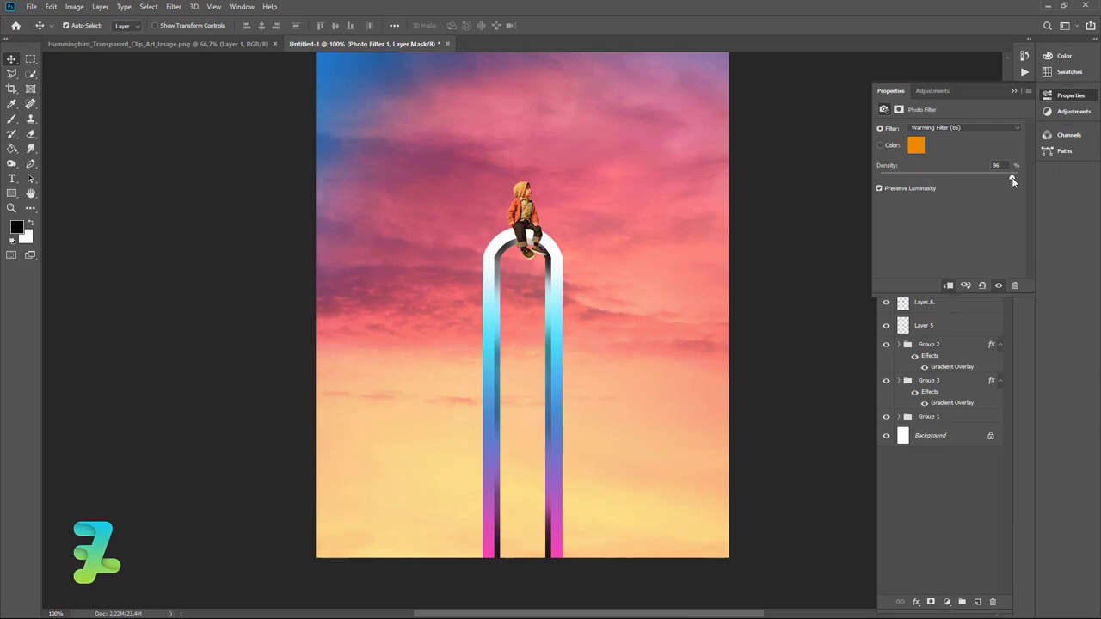
left_click_drag(986, 181, 996, 177)
left_click(1015, 90)
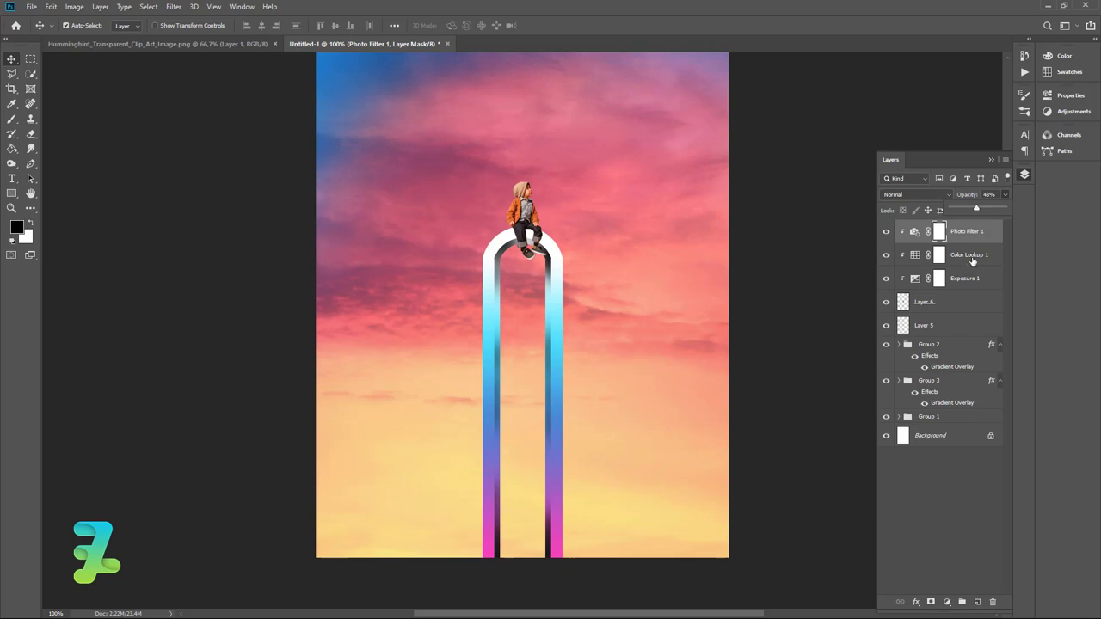
Add a Brightness/Contrast adjustment with brightness -37 and contrast 16.
left_click(947, 602)
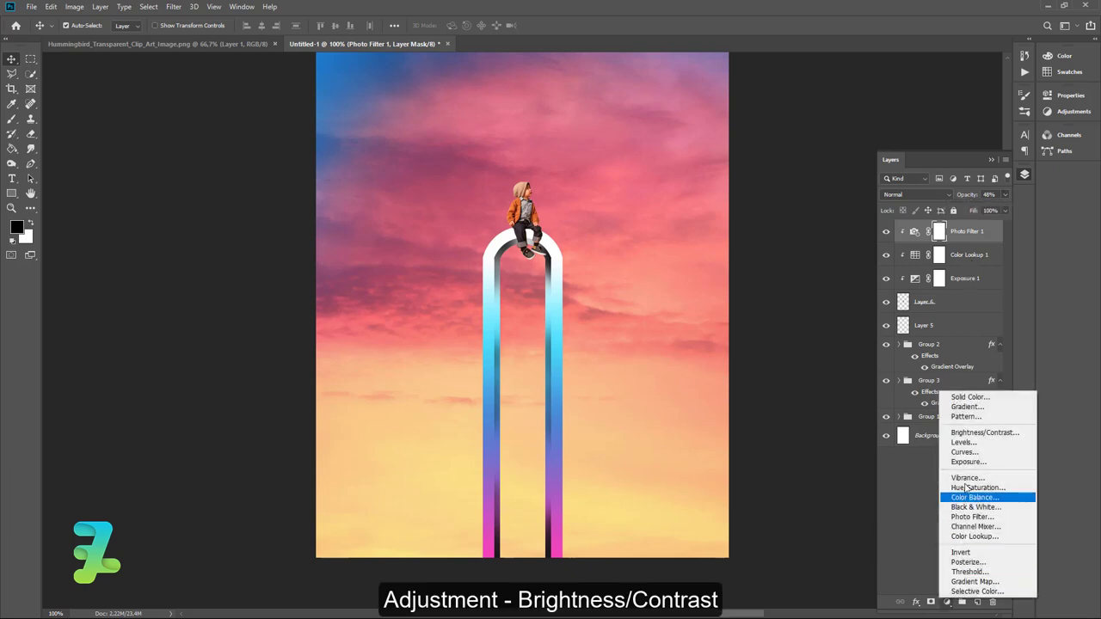
left_click(980, 433)
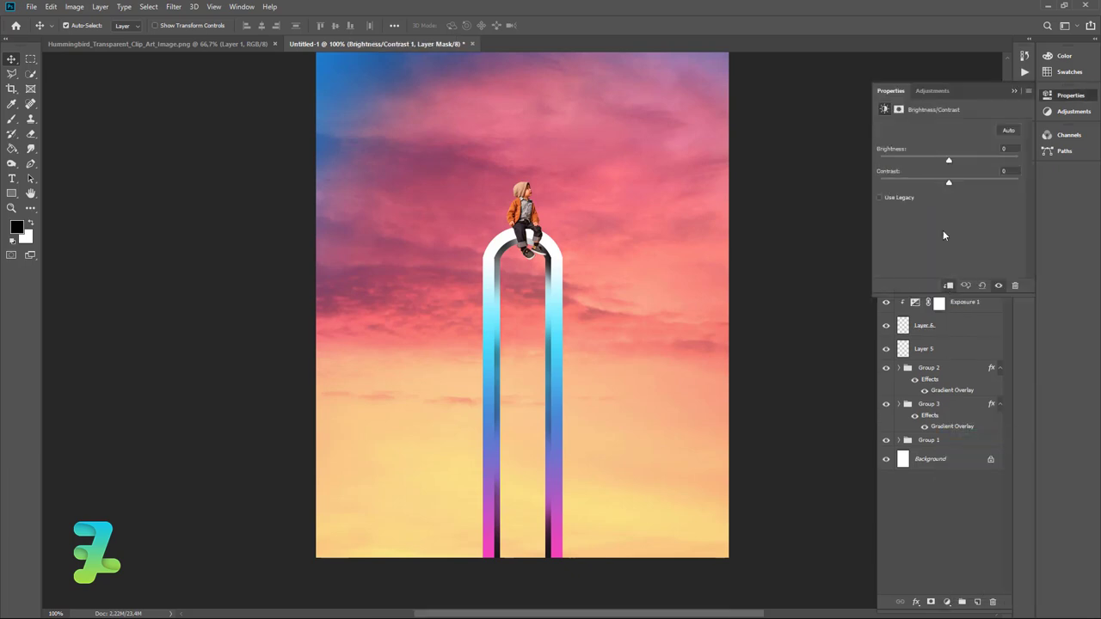
mouse_move(949, 186)
left_mouse_down()
mouse_move(983, 187)
mouse_move(902, 197)
mouse_move(998, 190)
left_mouse_up()
mouse_move(950, 194)
left_mouse_down()
mouse_move(960, 187)
mouse_move(935, 171)
left_mouse_up()
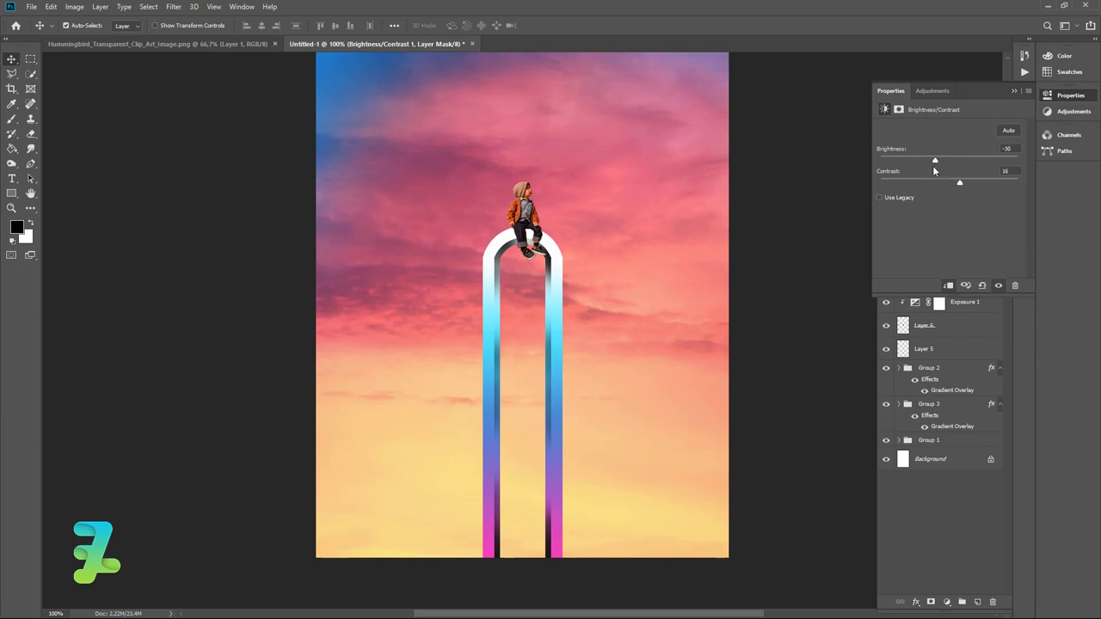
left_click(1015, 91)
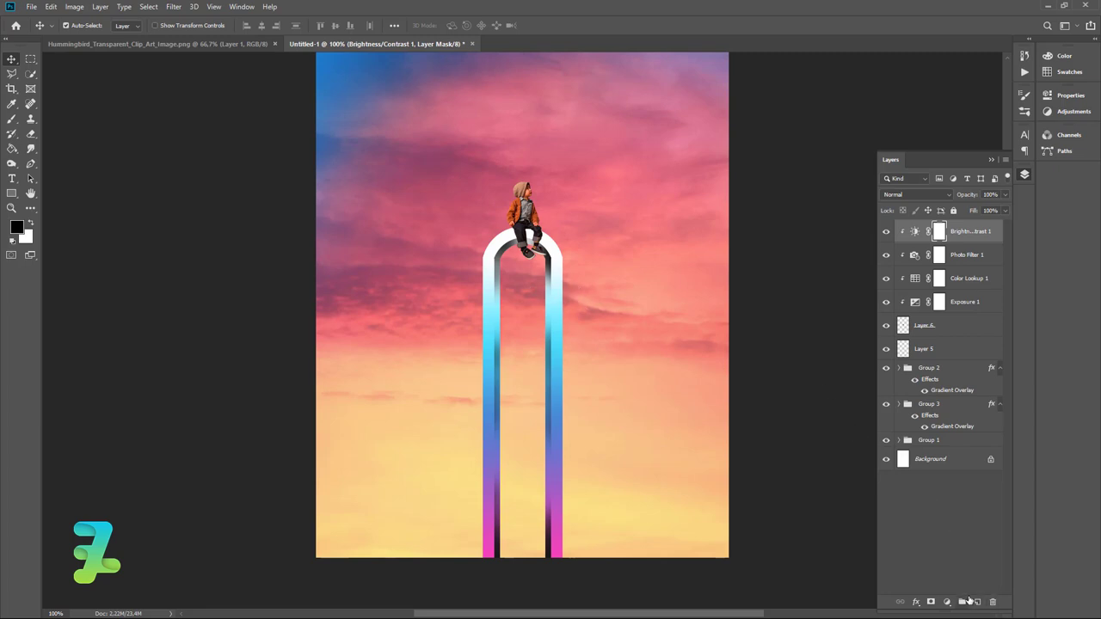
Copy the hummingbird into the sunset poster and close its separate document.
right_click(209, 43)
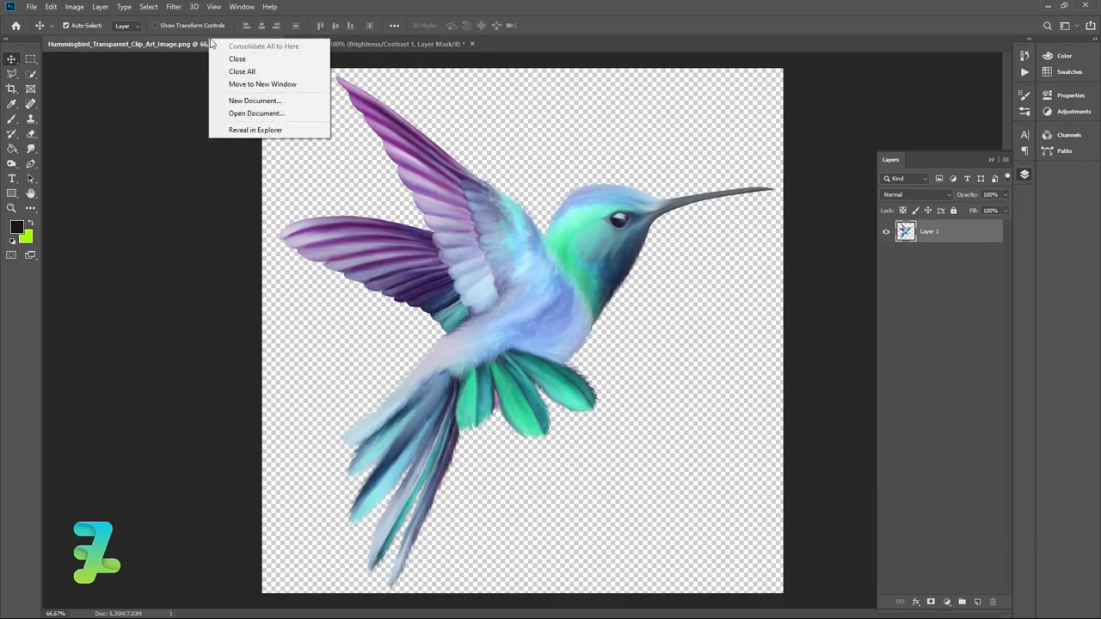
left_click(241, 84)
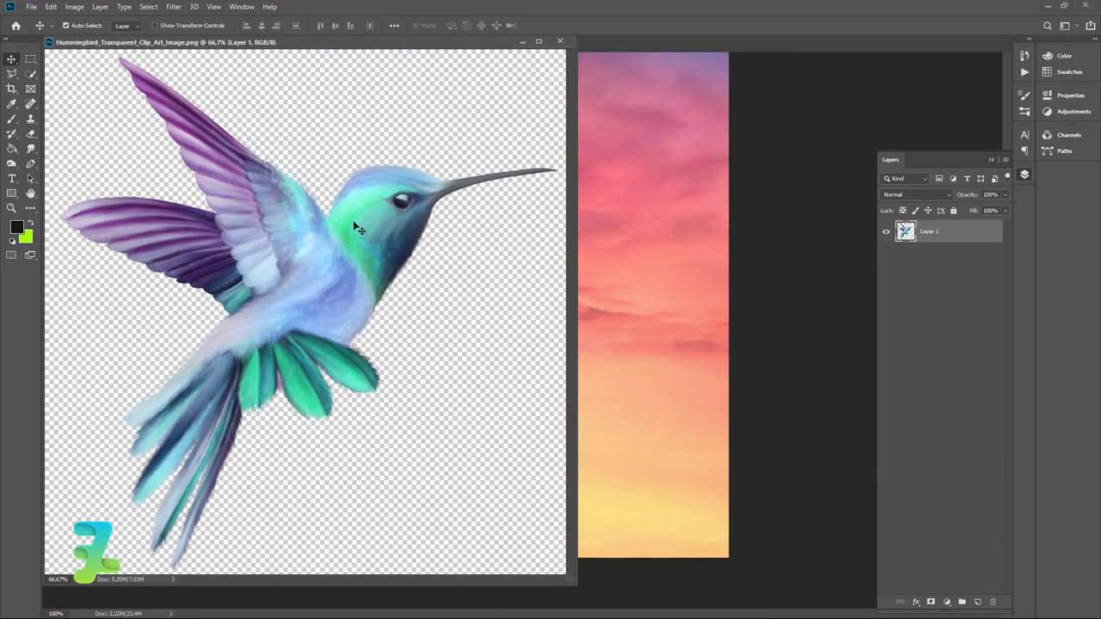
left_click_drag(357, 228, 638, 225)
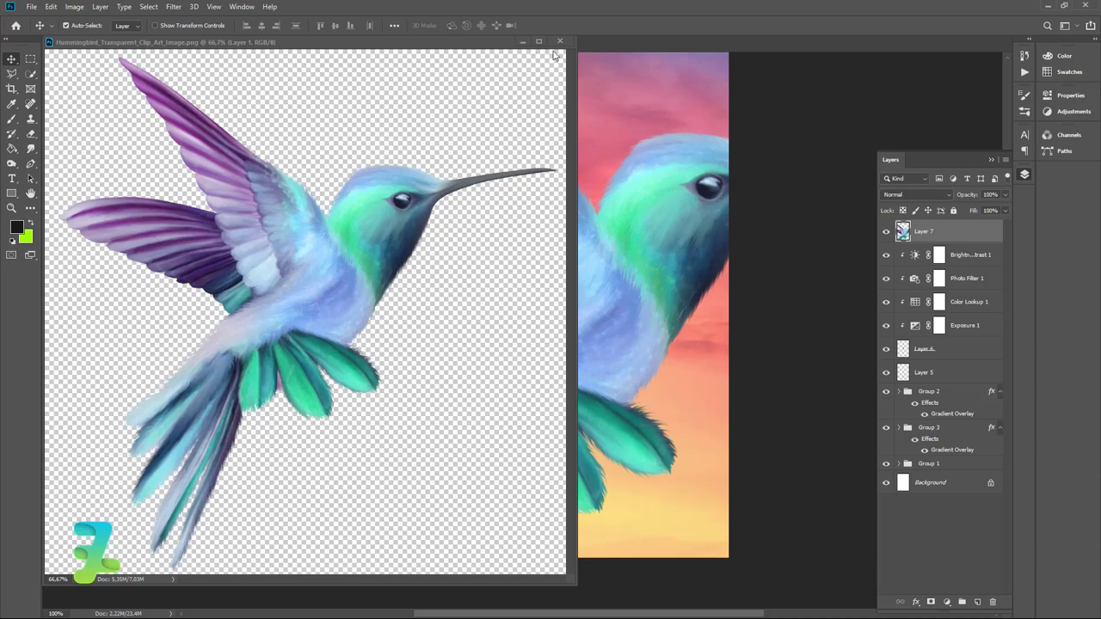
left_click(560, 41)
Shrink the hummingbird to about 7.77% and place it beside the seated boy.
key("ctrl+t")
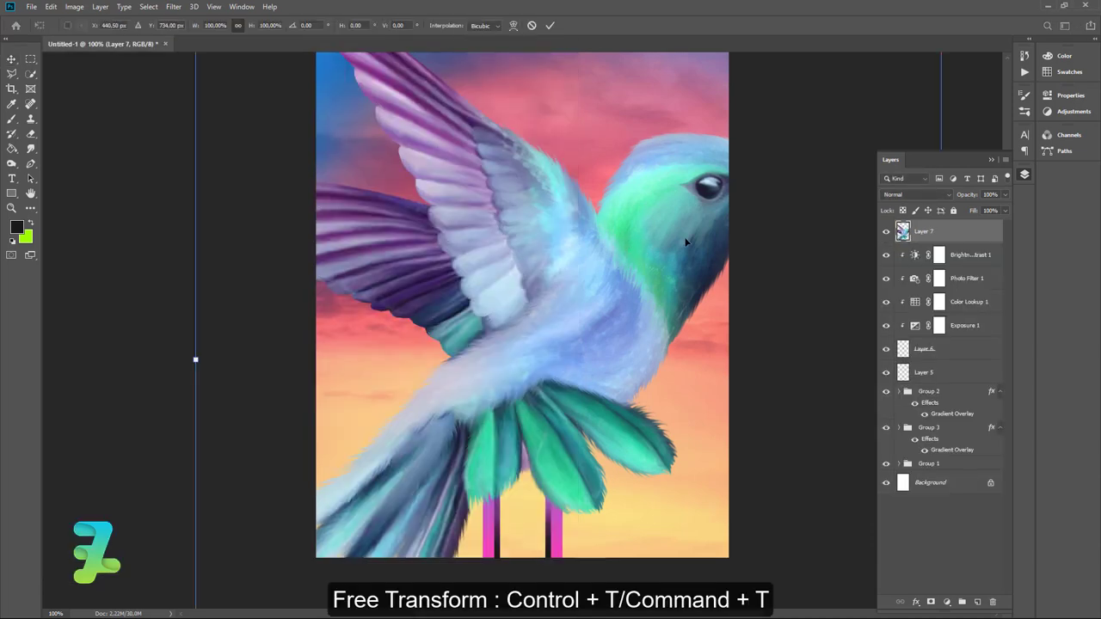
left_click_drag(326, 360, 425, 303)
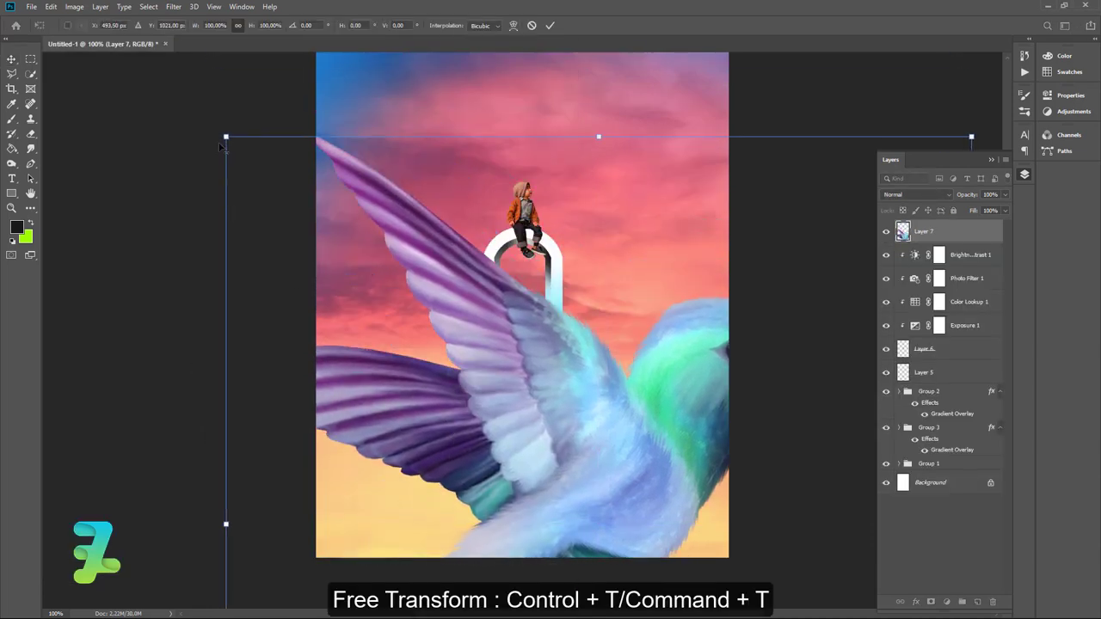
left_click_drag(226, 135, 555, 477)
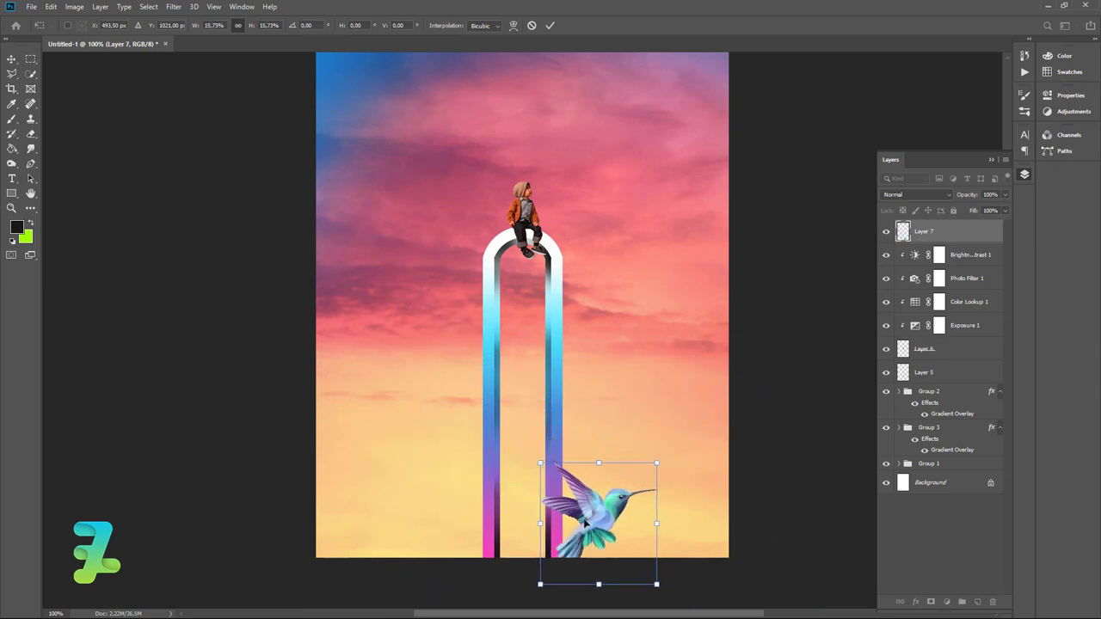
mouse_move(586, 512)
left_mouse_down()
mouse_move(618, 297)
mouse_move(596, 204)
left_mouse_up()
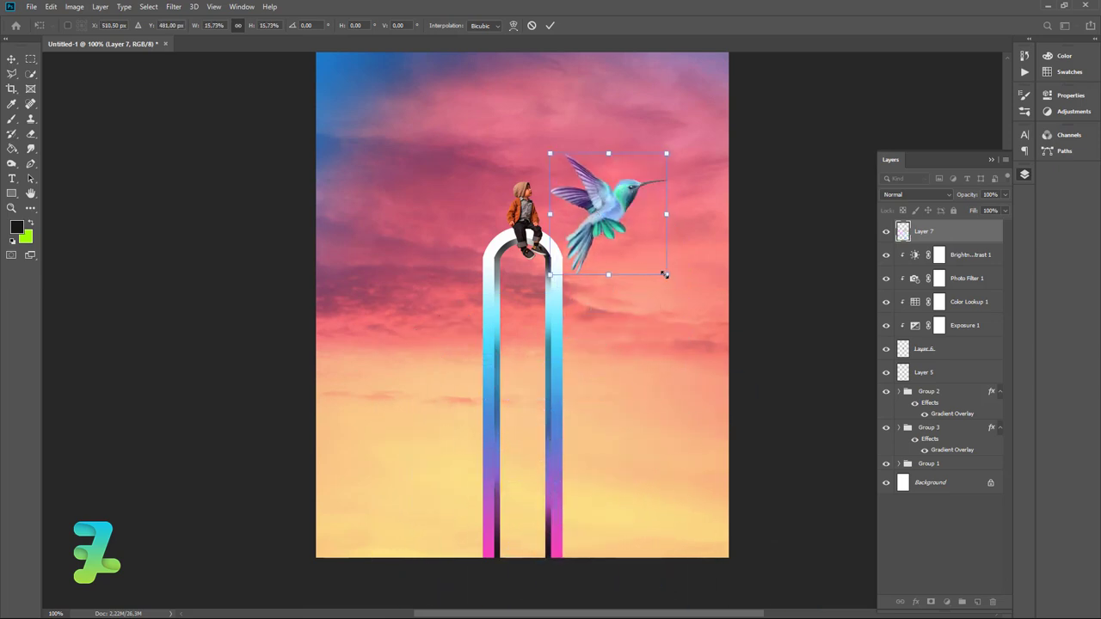
left_click_drag(665, 275, 637, 244)
left_click_drag(596, 201, 584, 183)
key("Return")
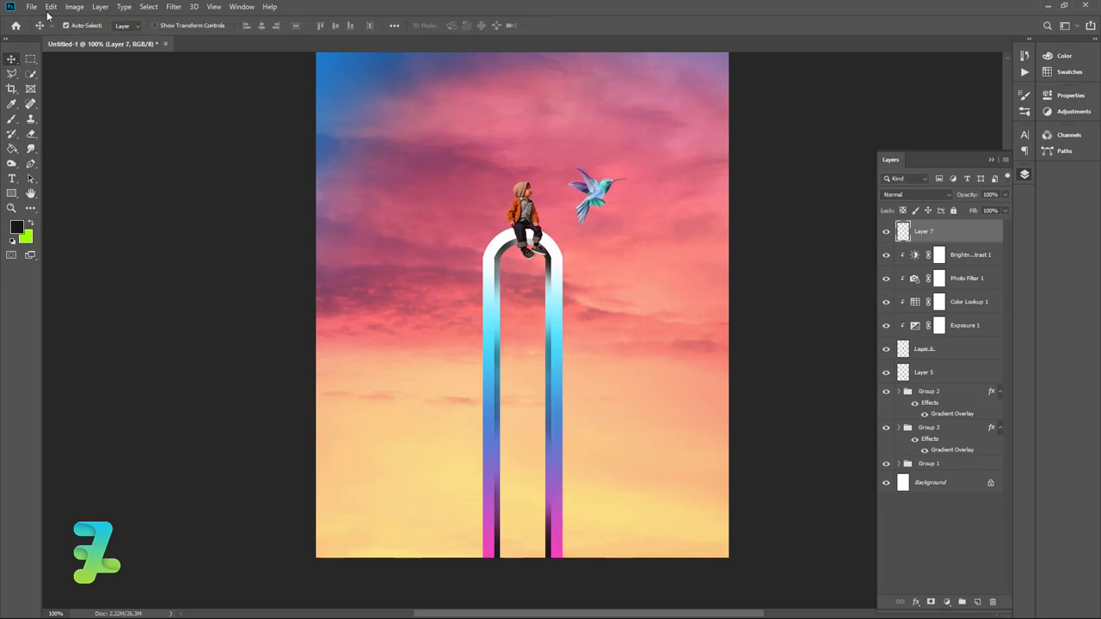
left_click(51, 6)
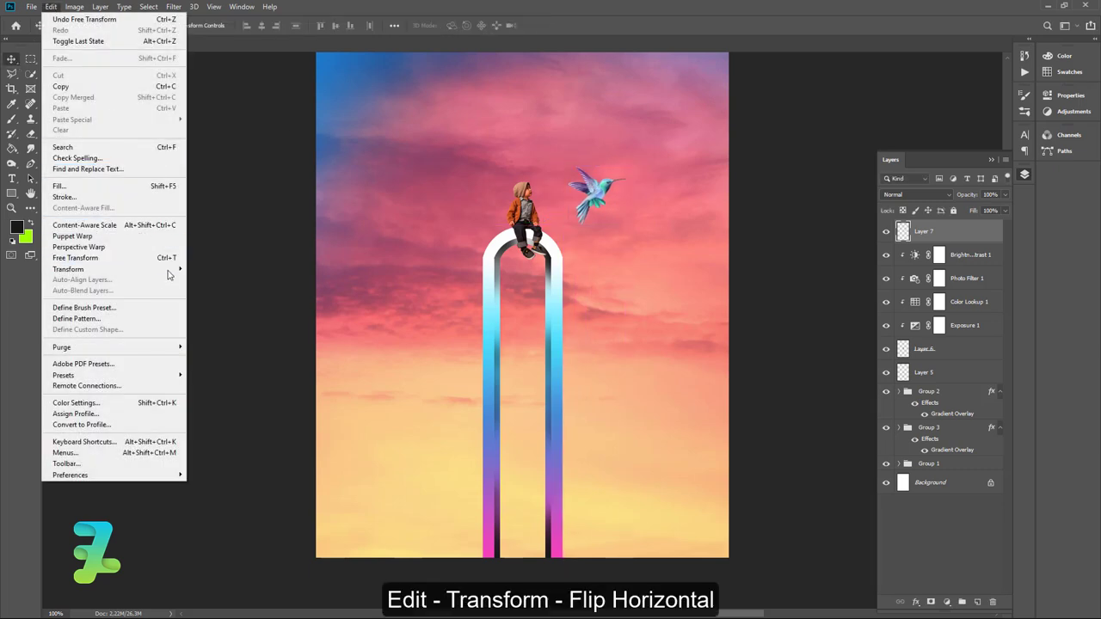
mouse_move(68, 268)
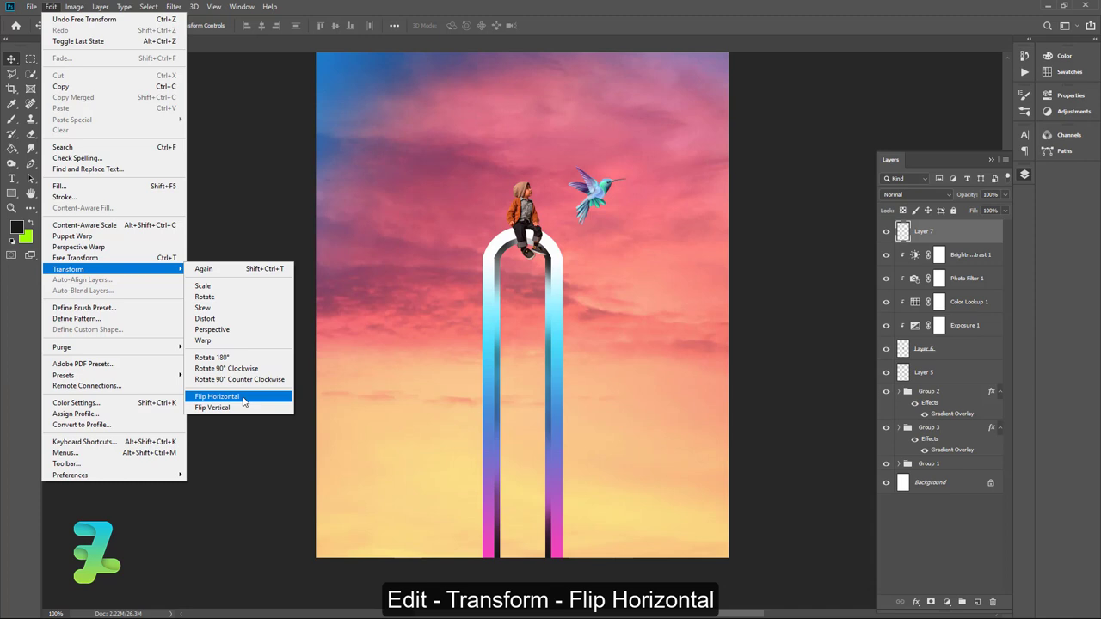
Flip the hummingbird horizontally to face the boy and shrink it to about 62%.
left_click(243, 396)
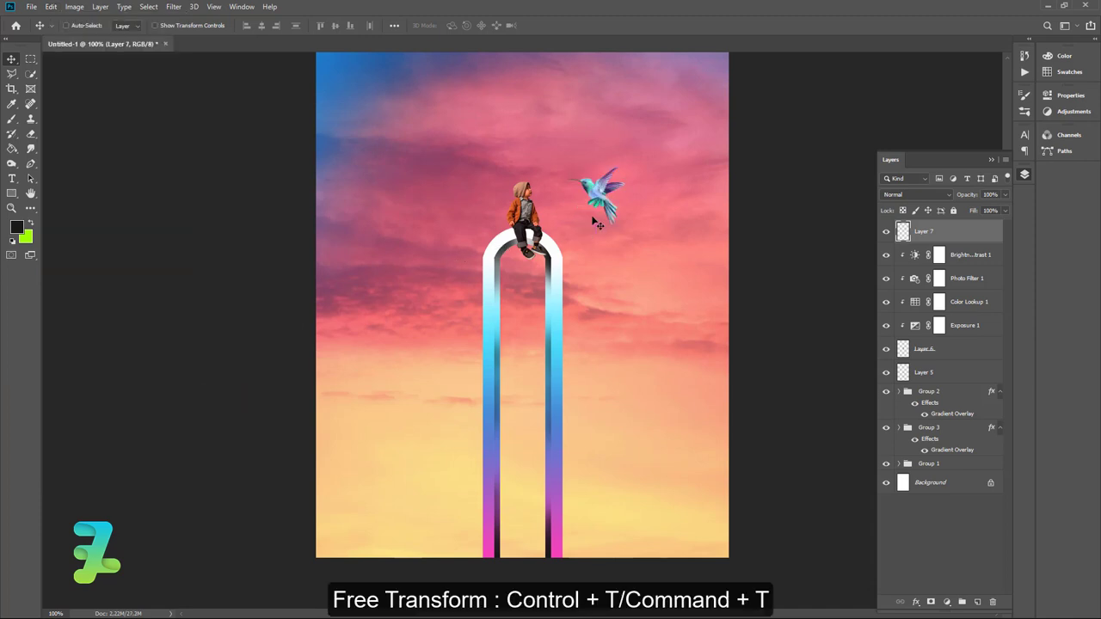
key("ctrl+t")
mouse_move(625, 225)
left_mouse_down()
mouse_move(597, 195)
mouse_move(602, 182)
mouse_move(590, 193)
mouse_move(607, 179)
left_mouse_up()
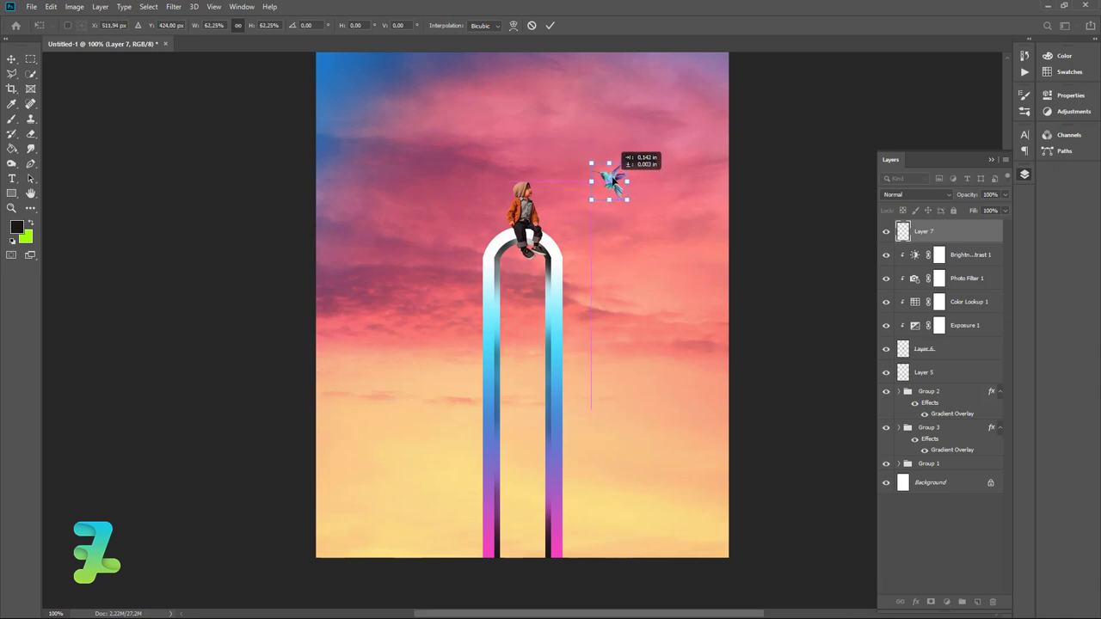
left_click(8, 59)
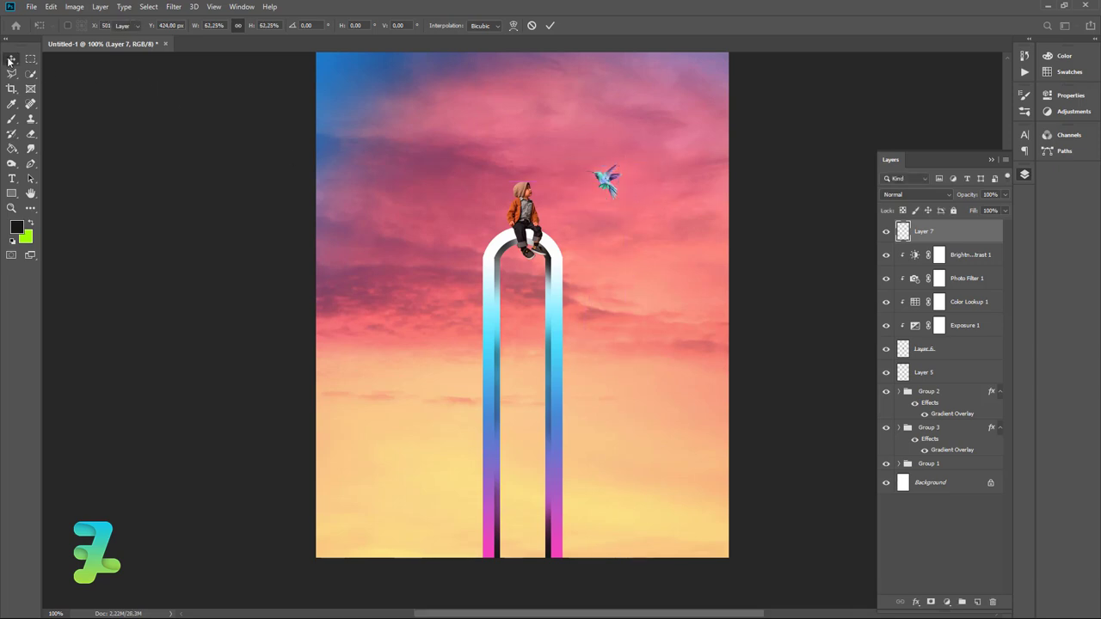
Add a new layer above Layer 5 and set a pale peach foreground colour.
left_click(949, 383)
left_click(977, 603)
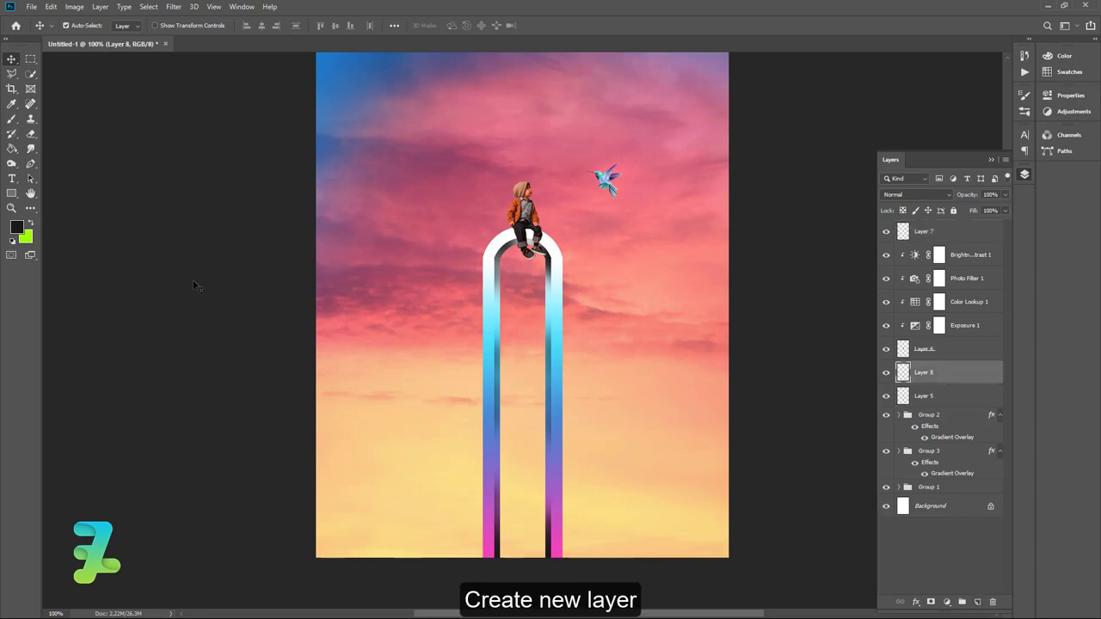
left_click(16, 228)
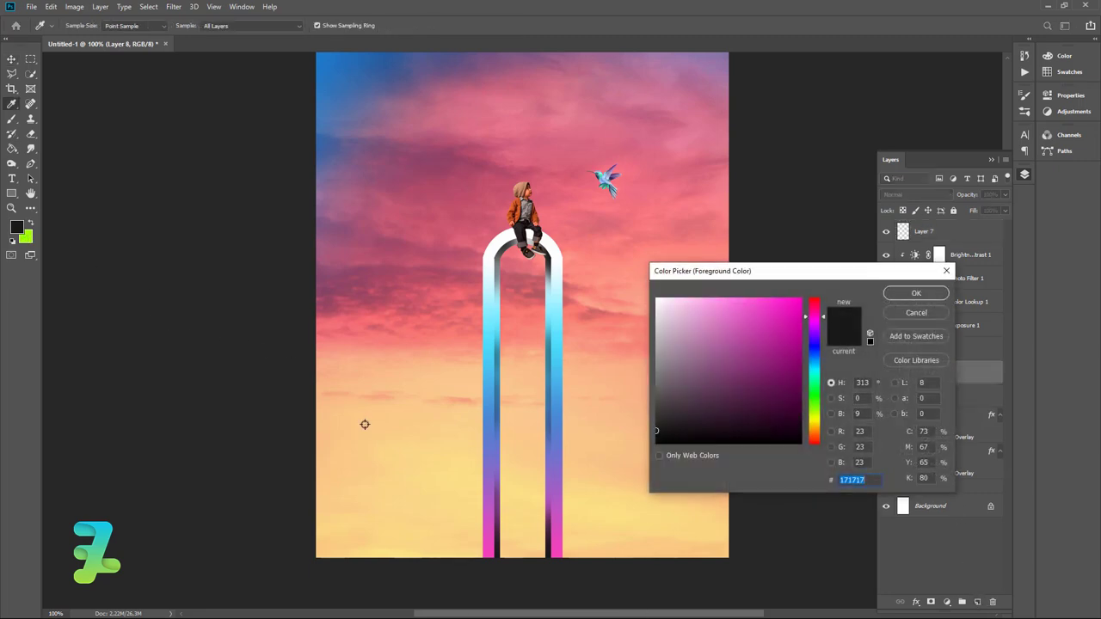
left_click(423, 457)
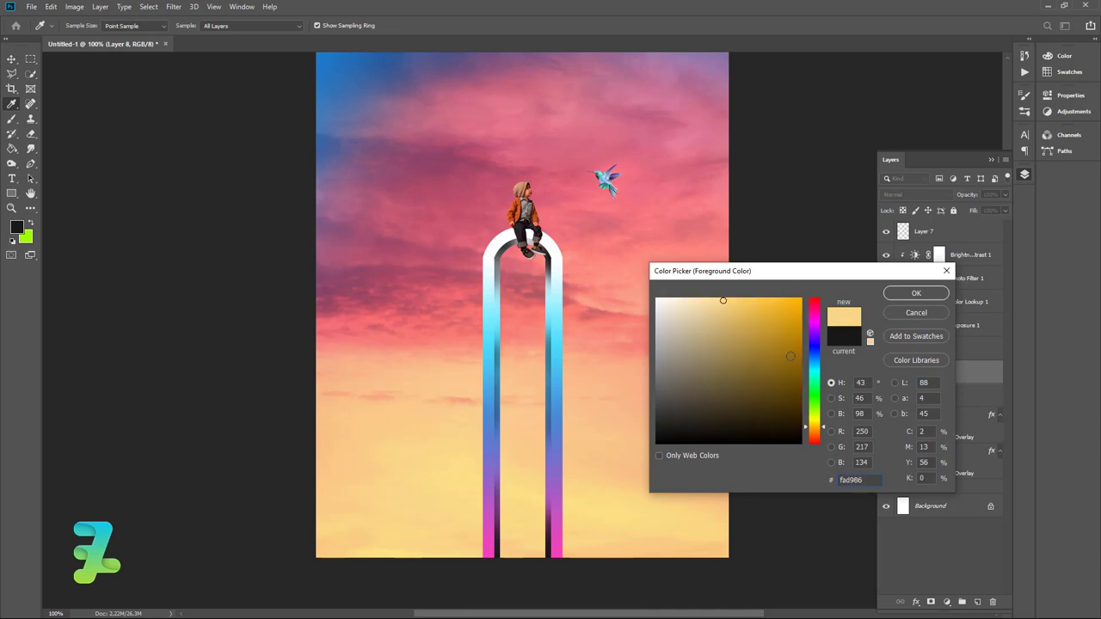
left_click_drag(809, 423, 819, 433)
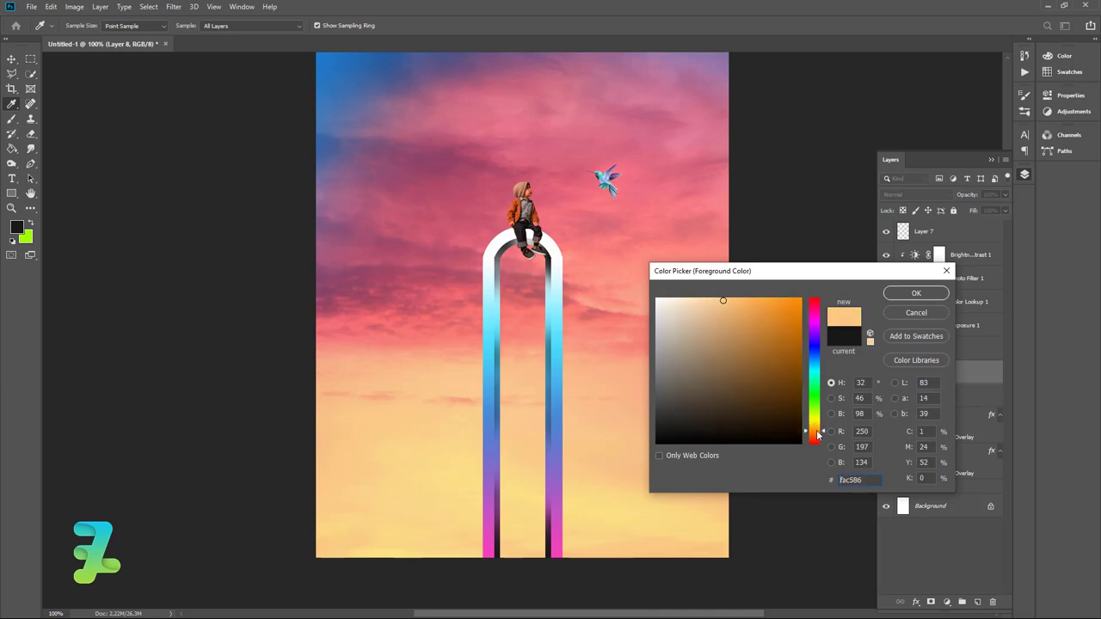
left_click(723, 300)
left_click_drag(700, 298, 702, 297)
left_click(908, 297)
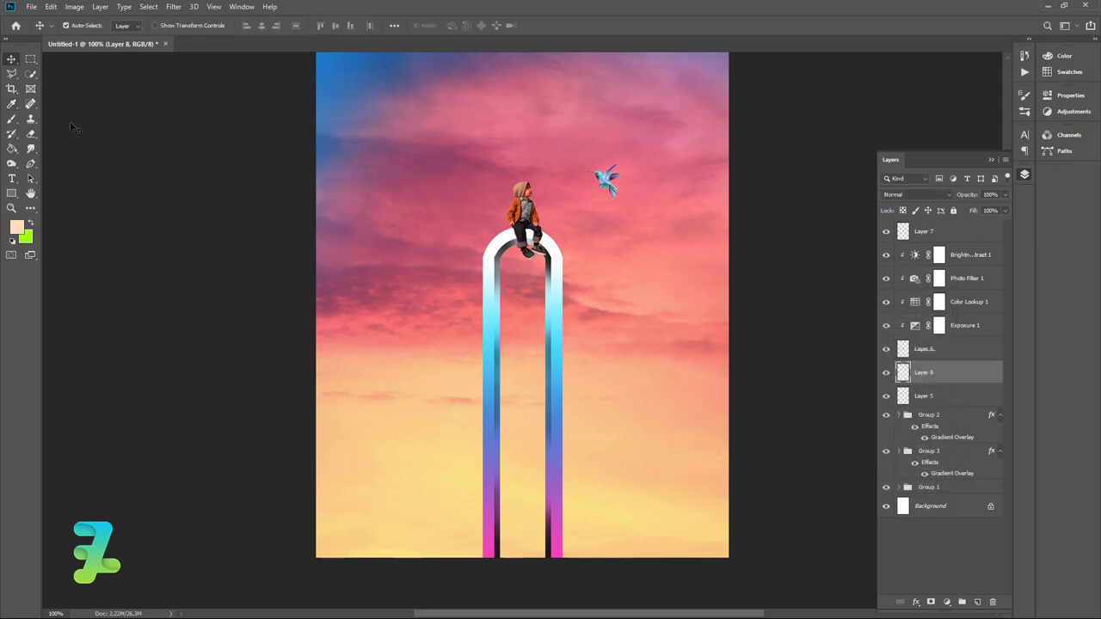
Paint a soft peach glow behind the boy's head with a large soft brush.
key("b")
left_click(528, 201)
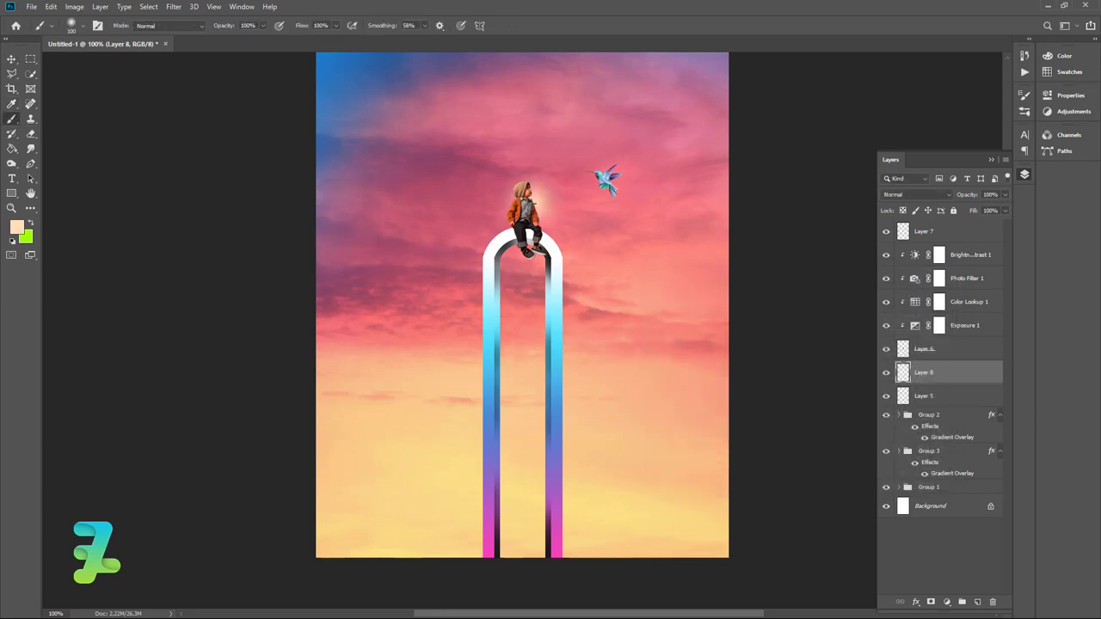
key("ctrl+z")
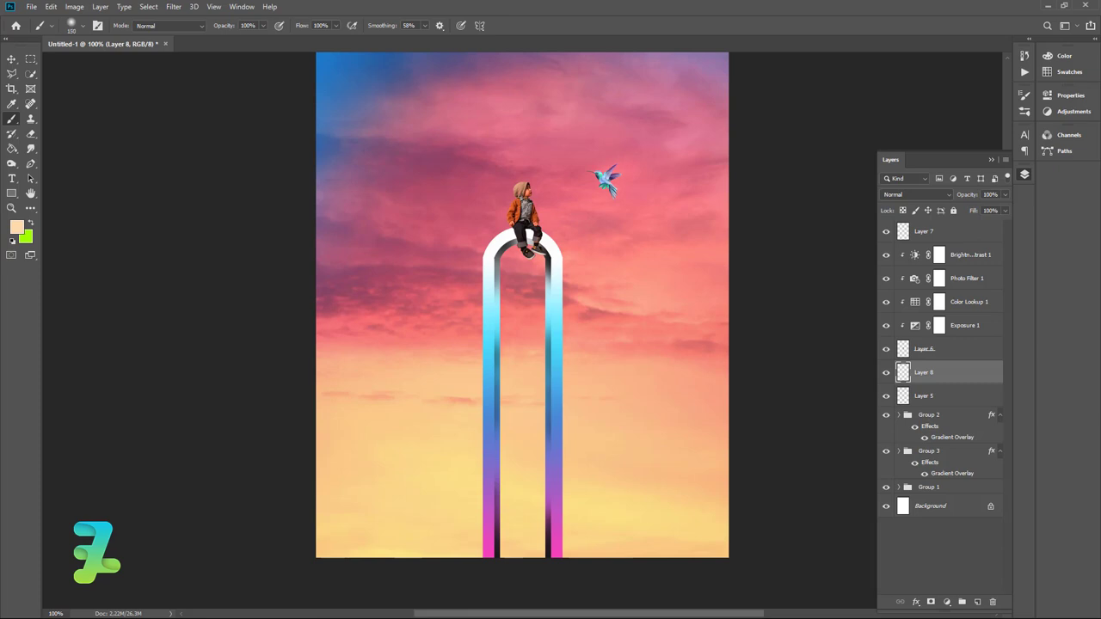
left_click(520, 193)
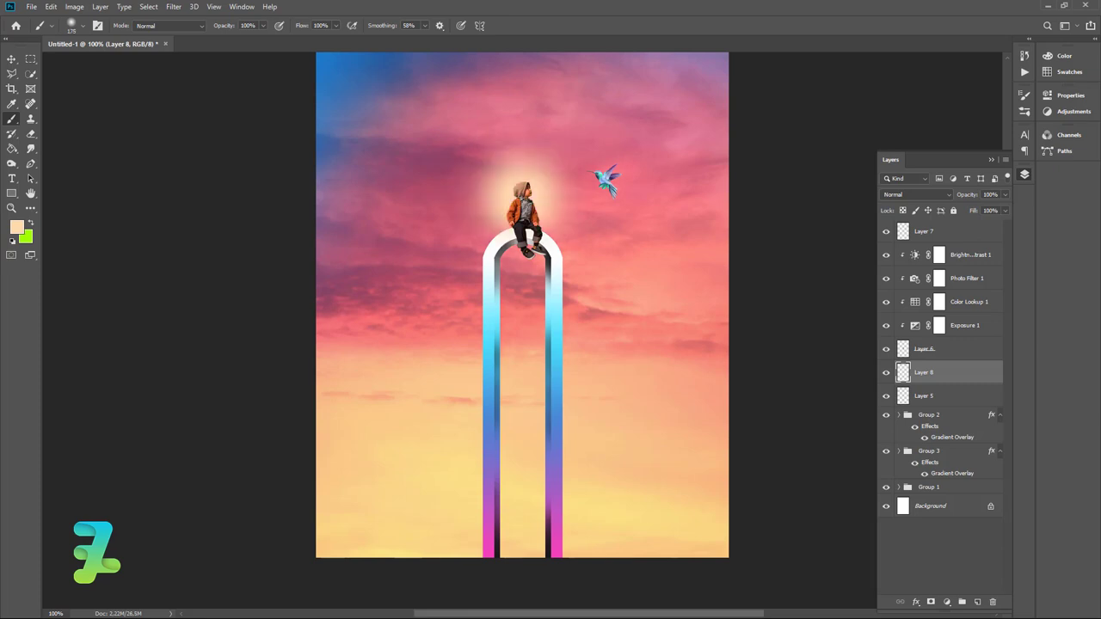
key("ctrl+z")
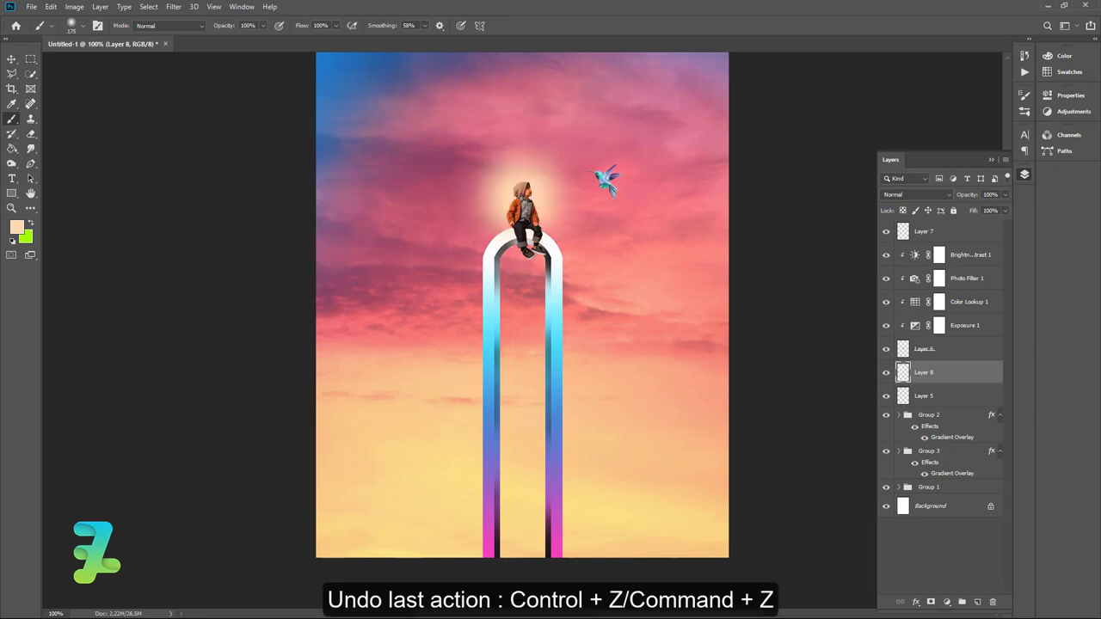
key("ctrl+z")
key("ctrl+z")
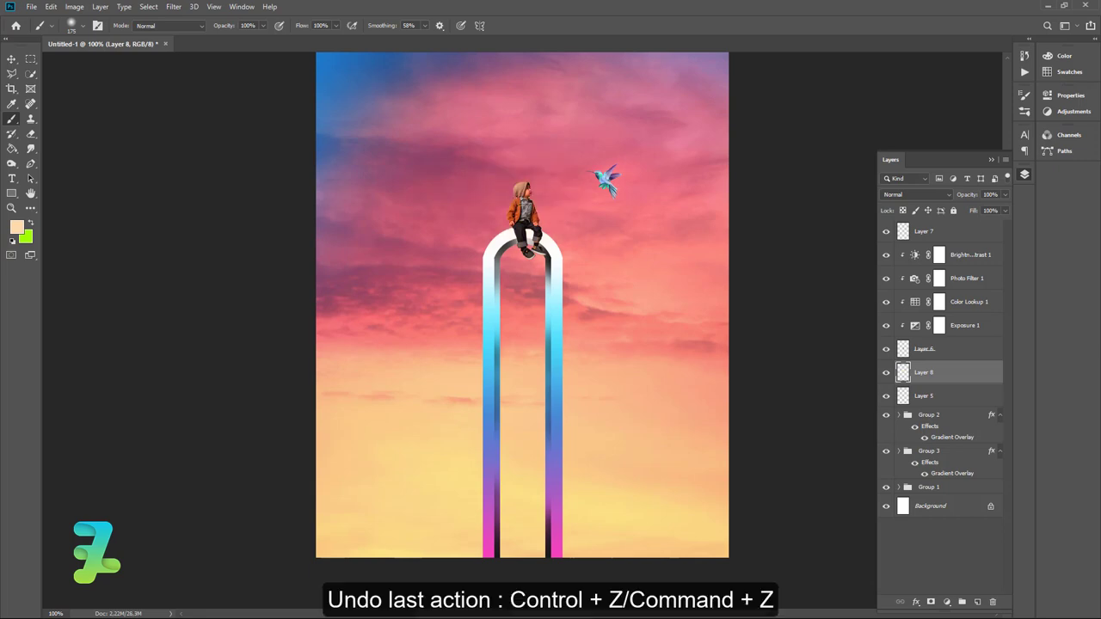
key("bracketright")
left_click(527, 204)
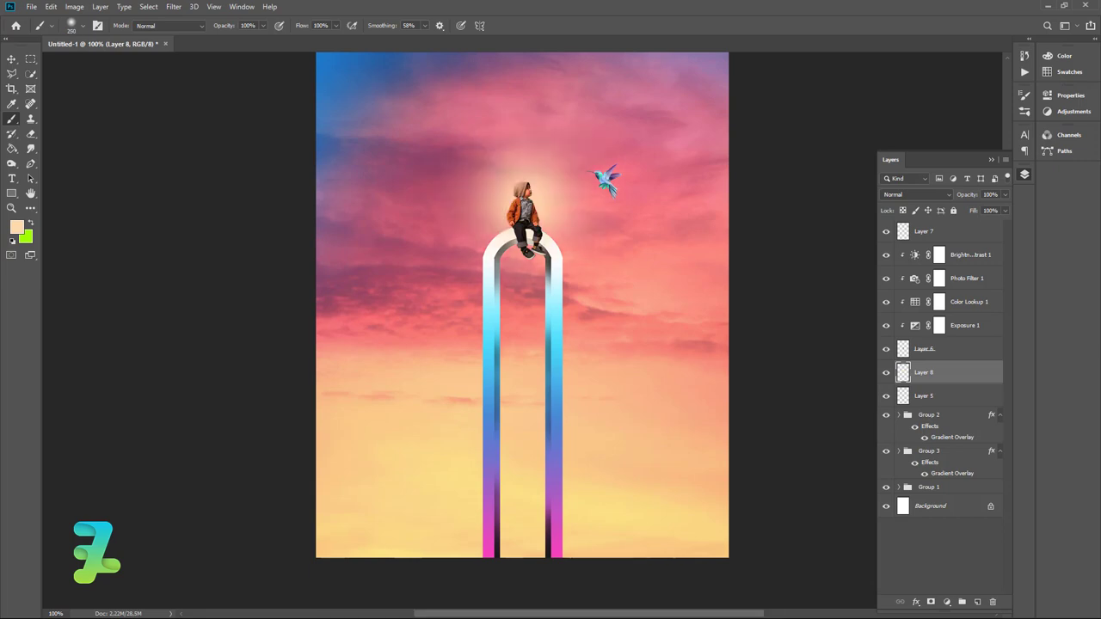
key("ctrl+z")
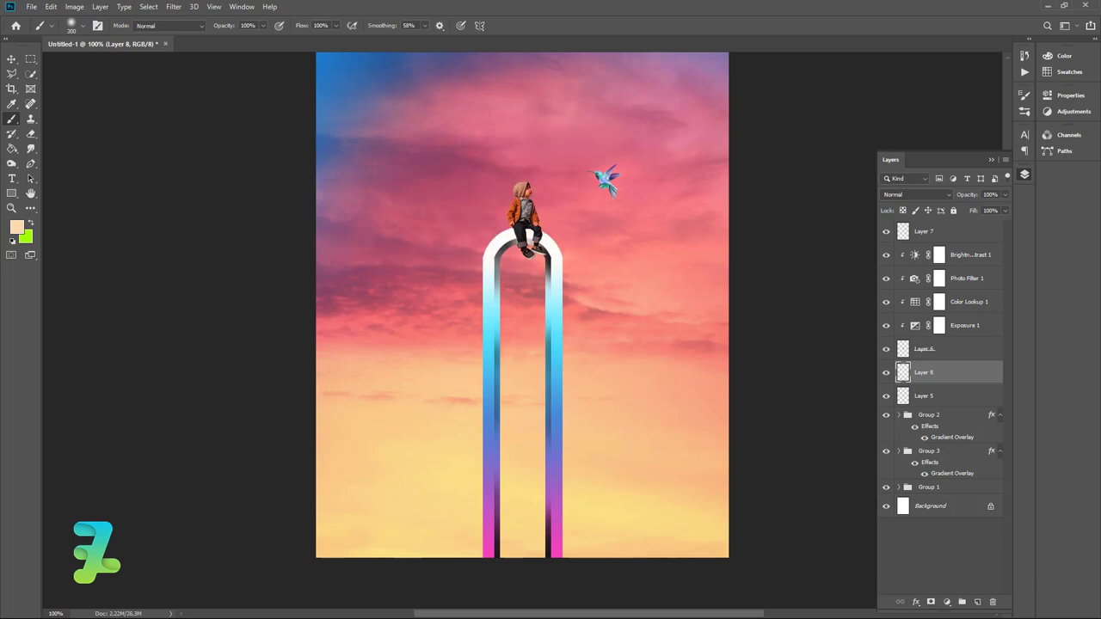
left_click(538, 193)
key("ctrl+z")
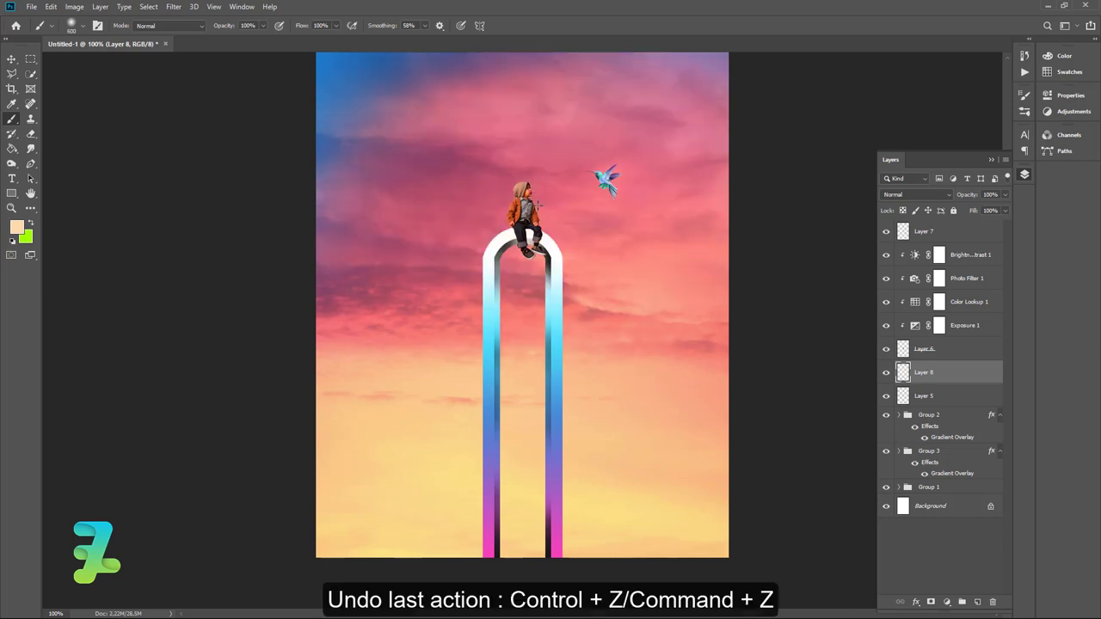
key("bracketleft")
left_click(536, 203)
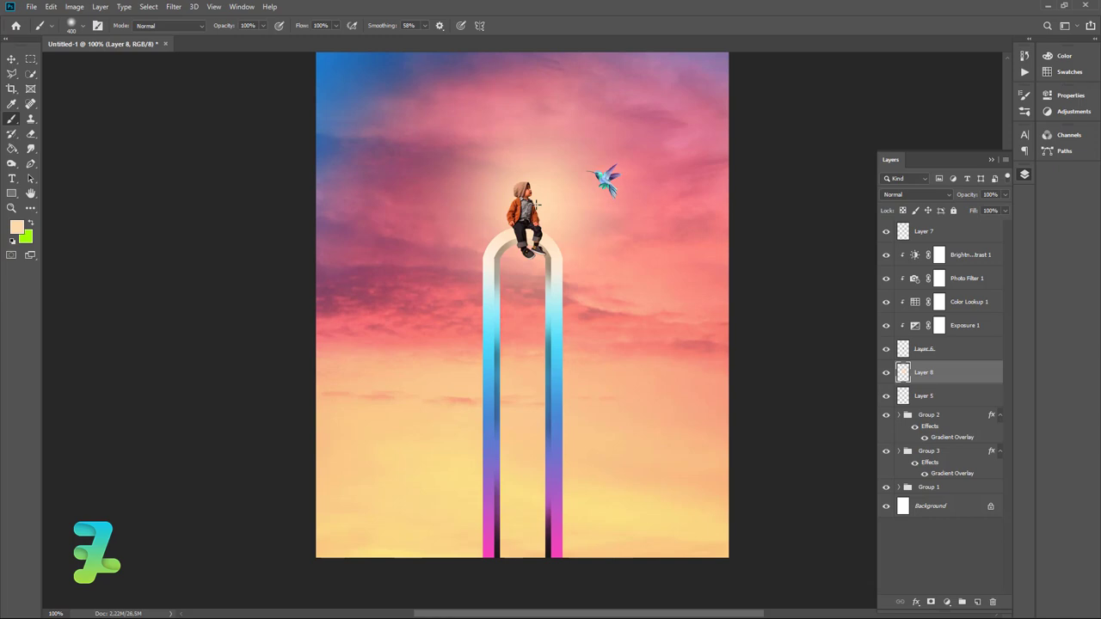
key("ctrl+z")
left_click(540, 193)
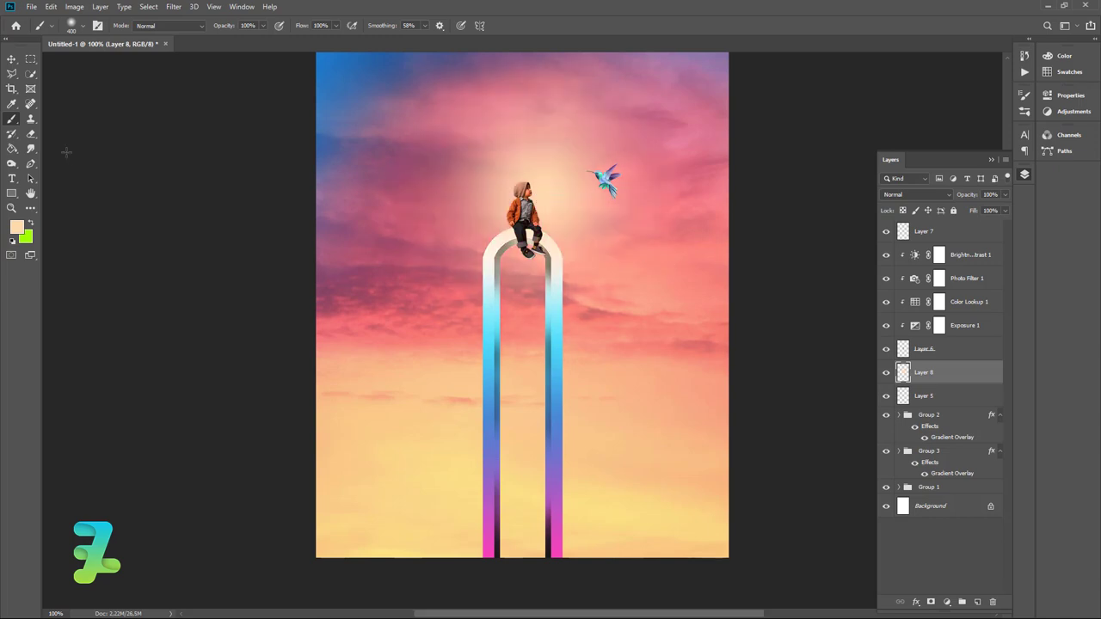
Select the hummingbird's Layer 7 in the Layers panel.
left_click(11, 59)
scroll(507, 353, "up", 2)
scroll(507, 351, "up", 2)
scroll(507, 349, "down", 3)
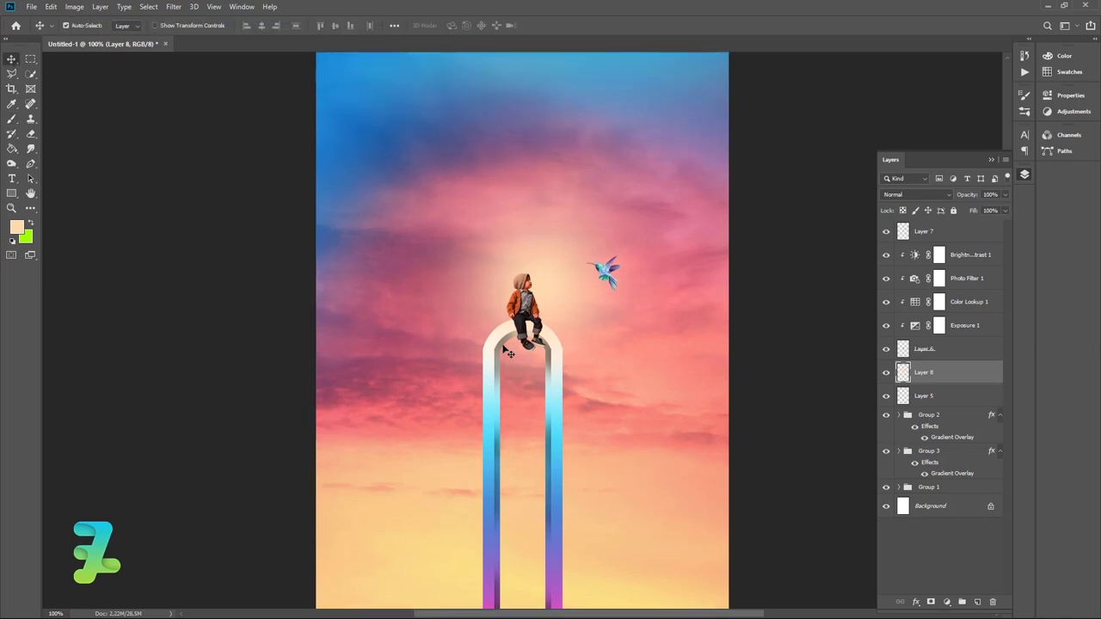
scroll(508, 348, "up", 4)
scroll(516, 353, "down", 4)
scroll(558, 374, "down", 1)
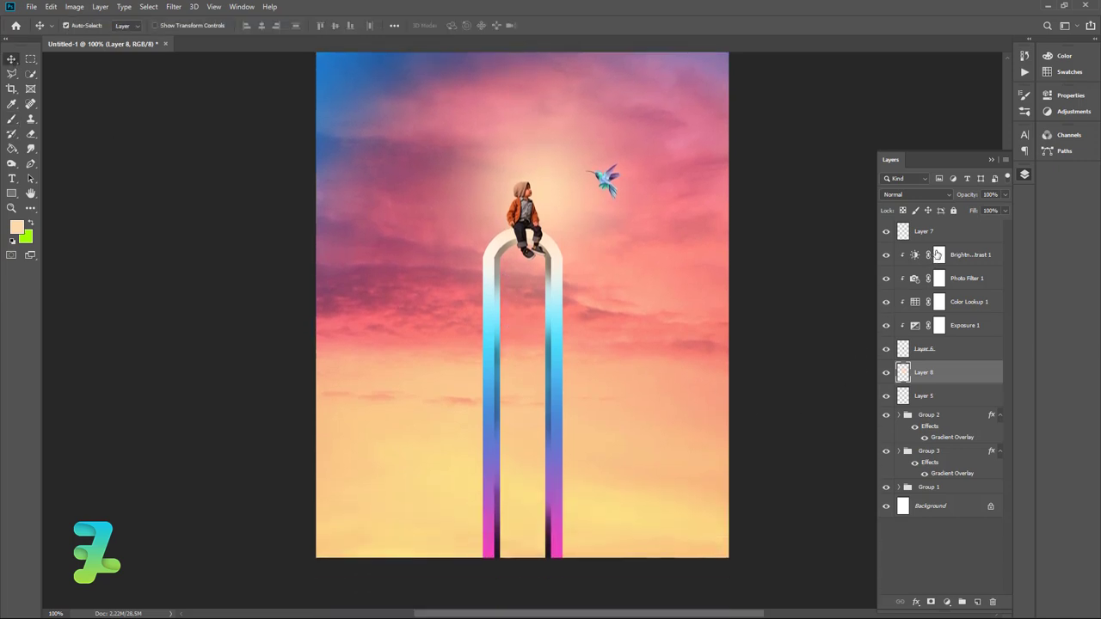
left_click(972, 230)
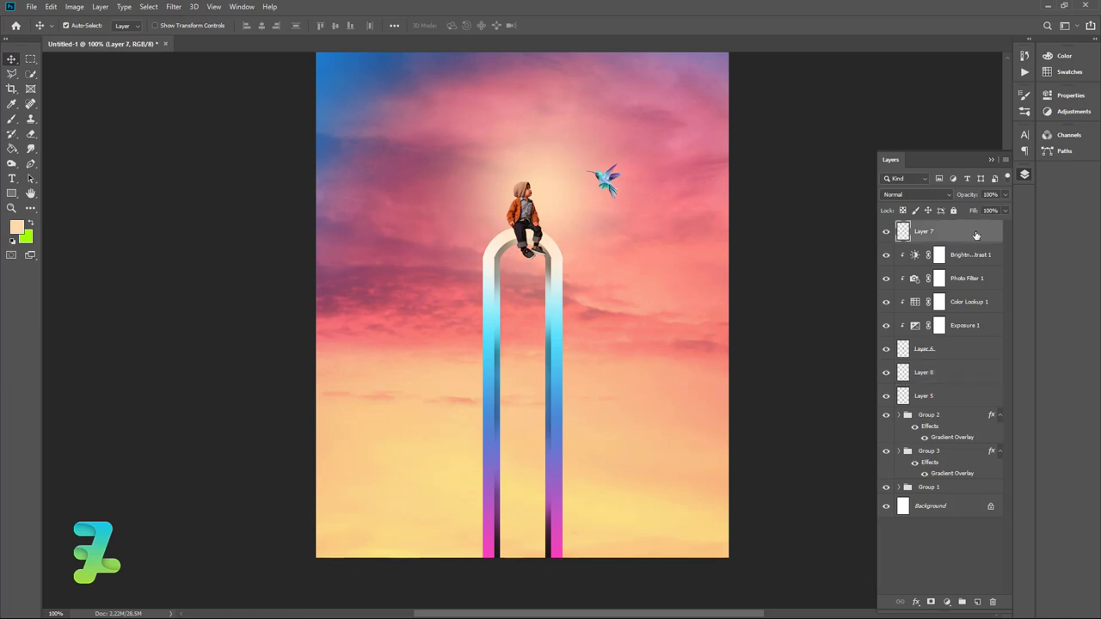
Draw an ellipse circle on a new layer to the left of the arch.
left_click(978, 601)
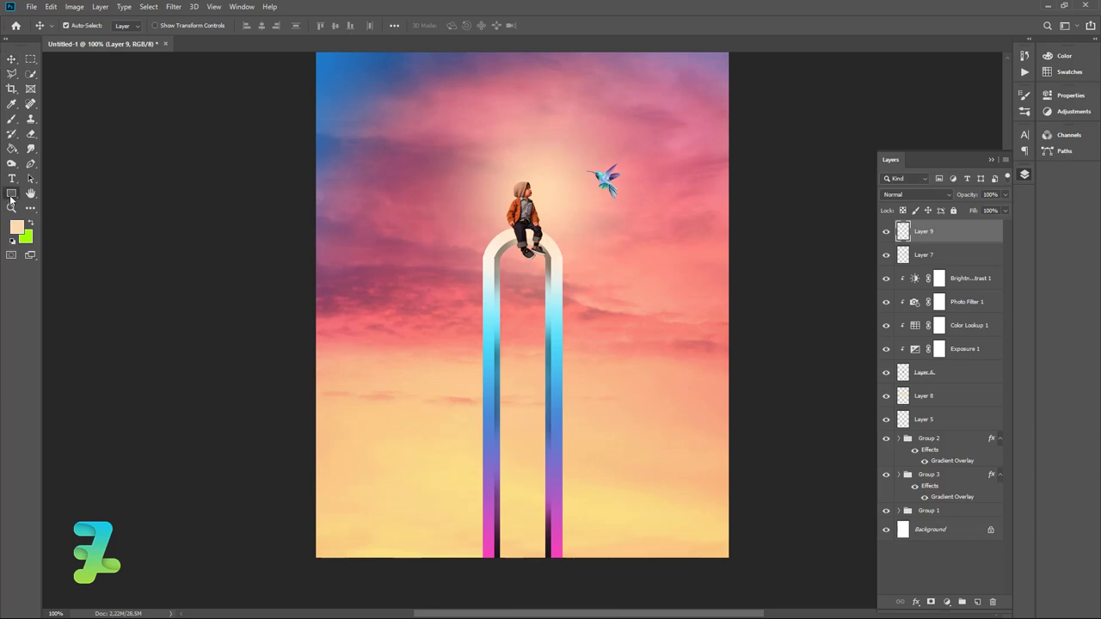
left_click(11, 193)
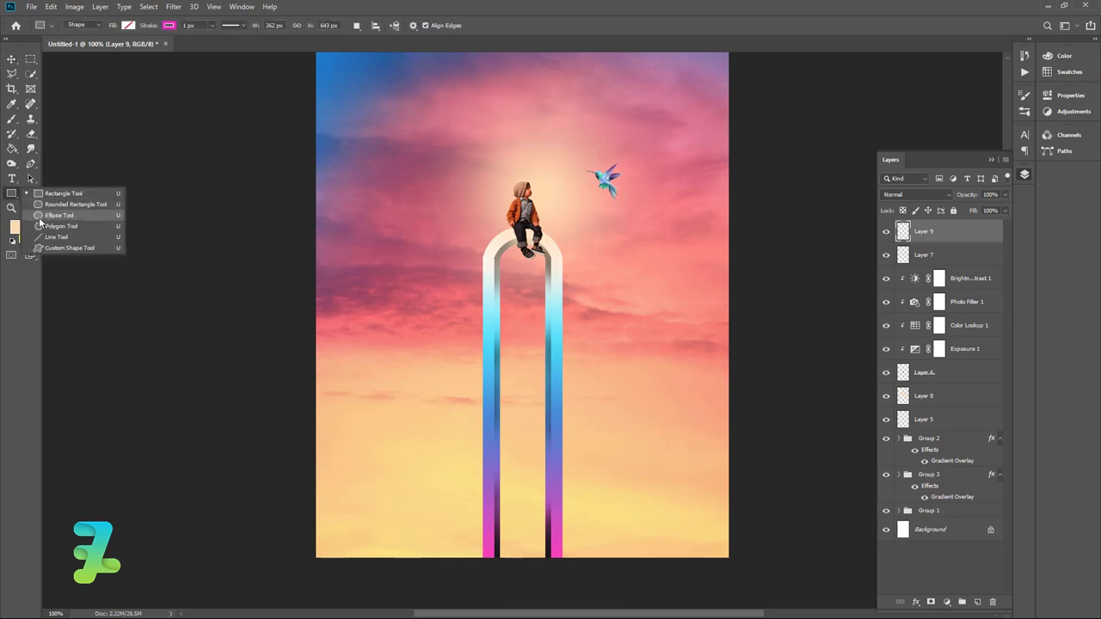
left_click(52, 215)
left_click_drag(345, 239, 435, 351)
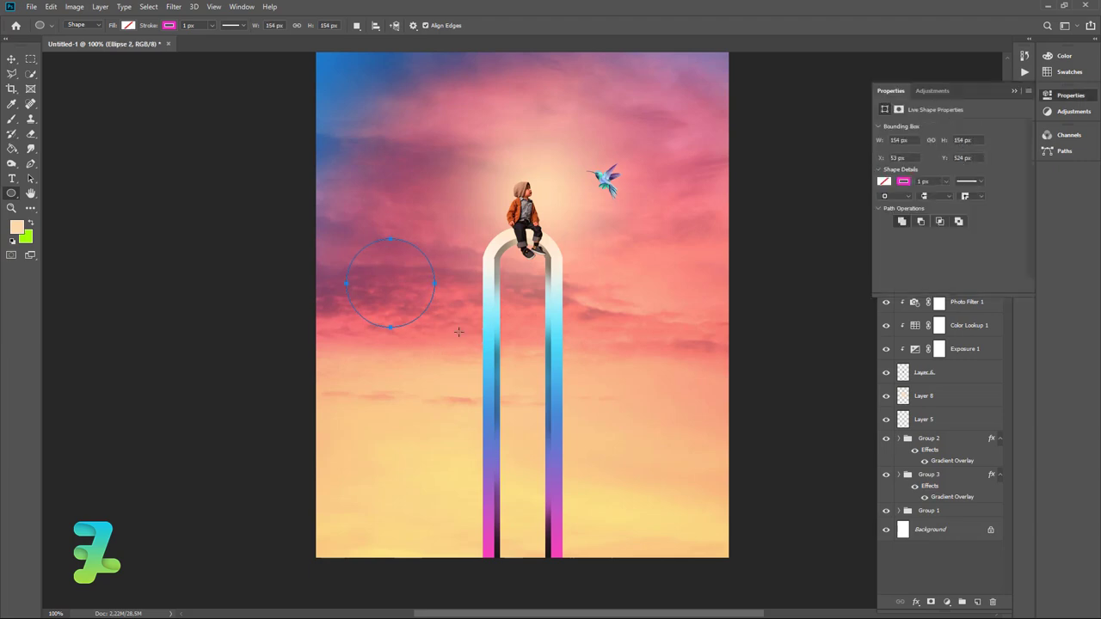
Fill the circle with a gradient from peach fad087 to pink ff429f.
left_click(903, 181)
left_click(891, 203)
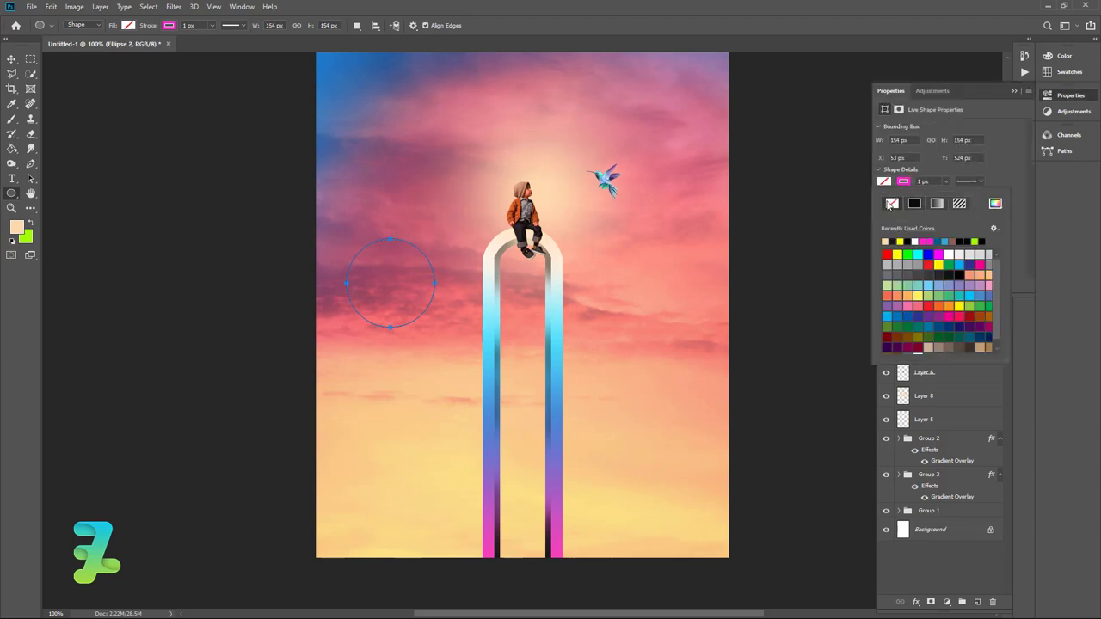
left_click(938, 207)
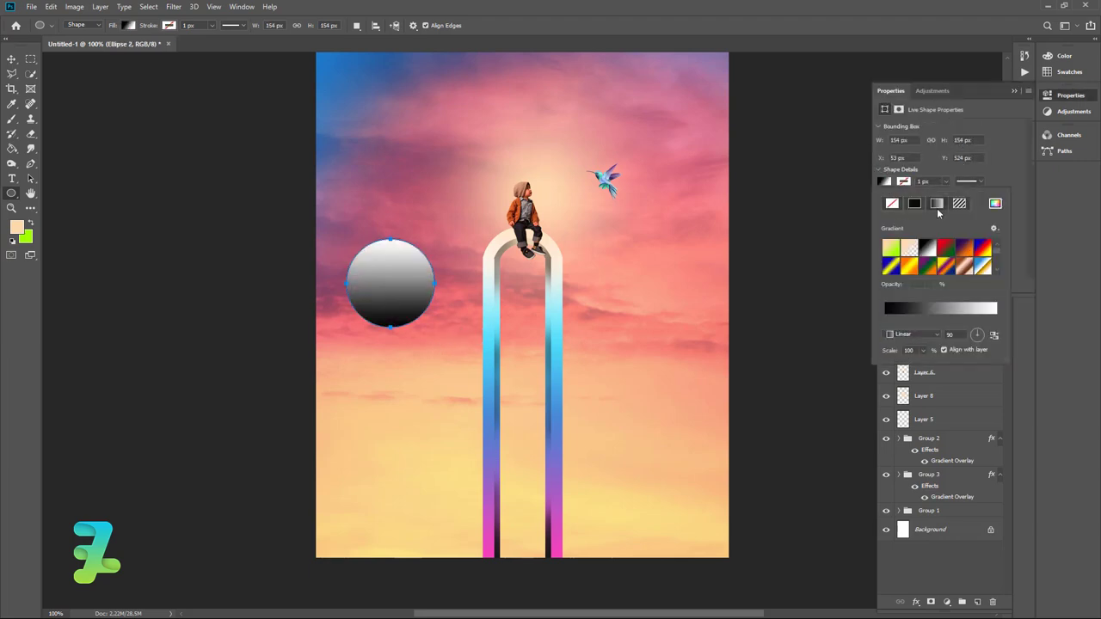
left_click(950, 245)
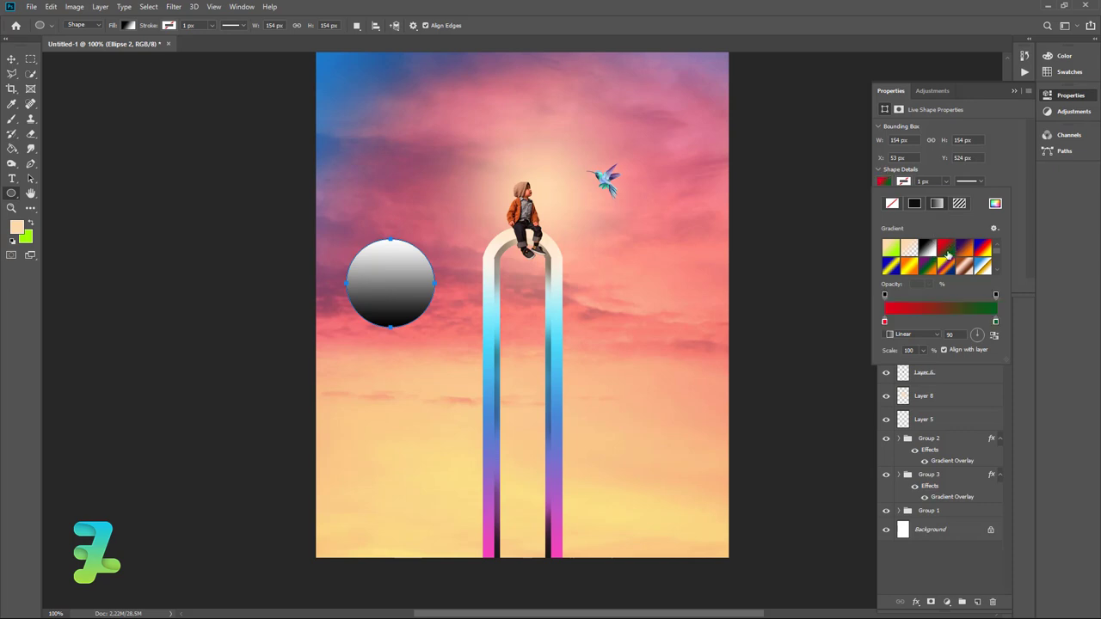
double_click(885, 322)
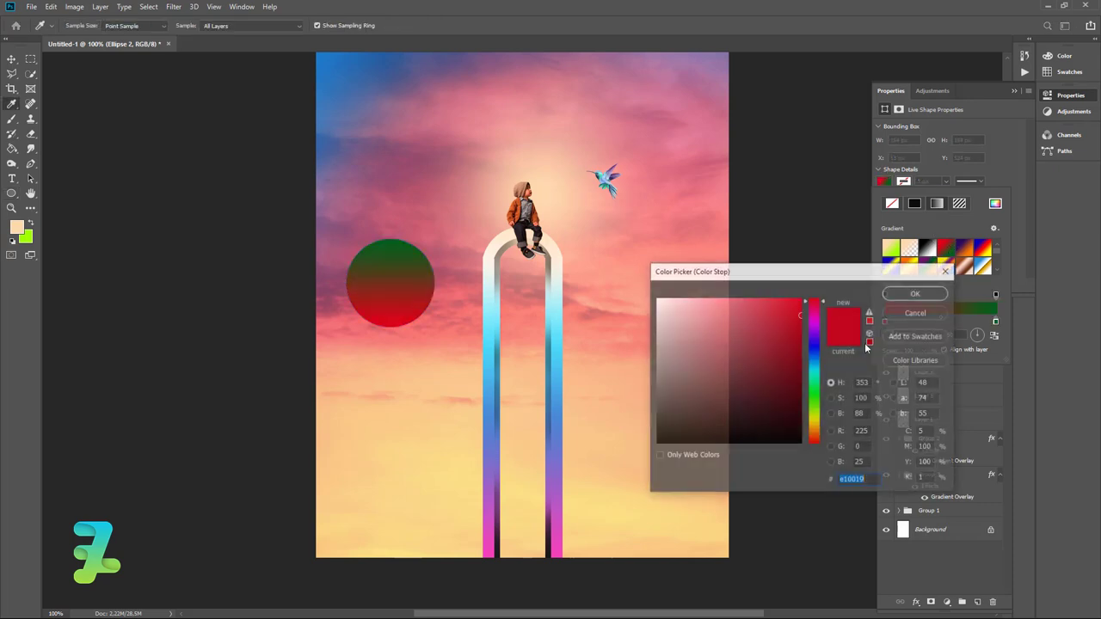
left_click(634, 536)
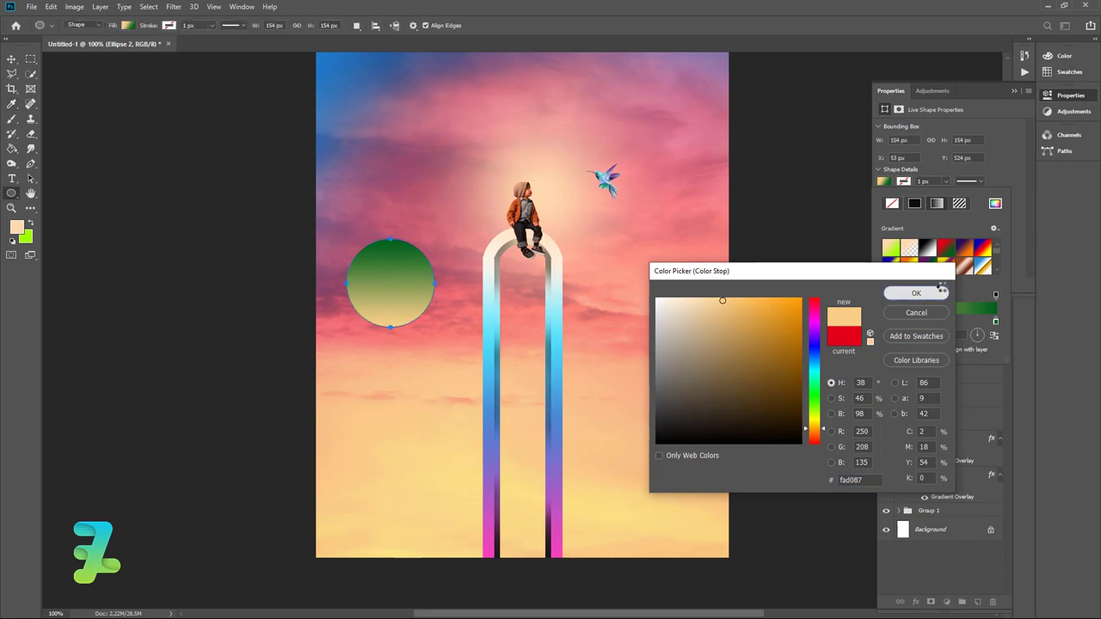
left_click(915, 295)
double_click(996, 322)
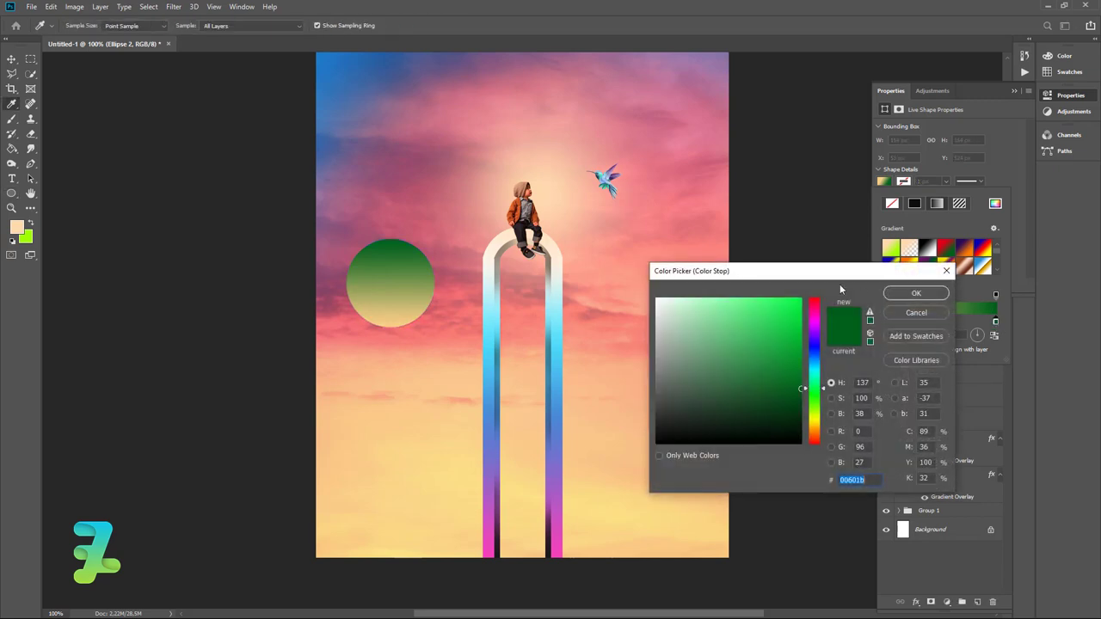
left_click(814, 309)
left_click(765, 296)
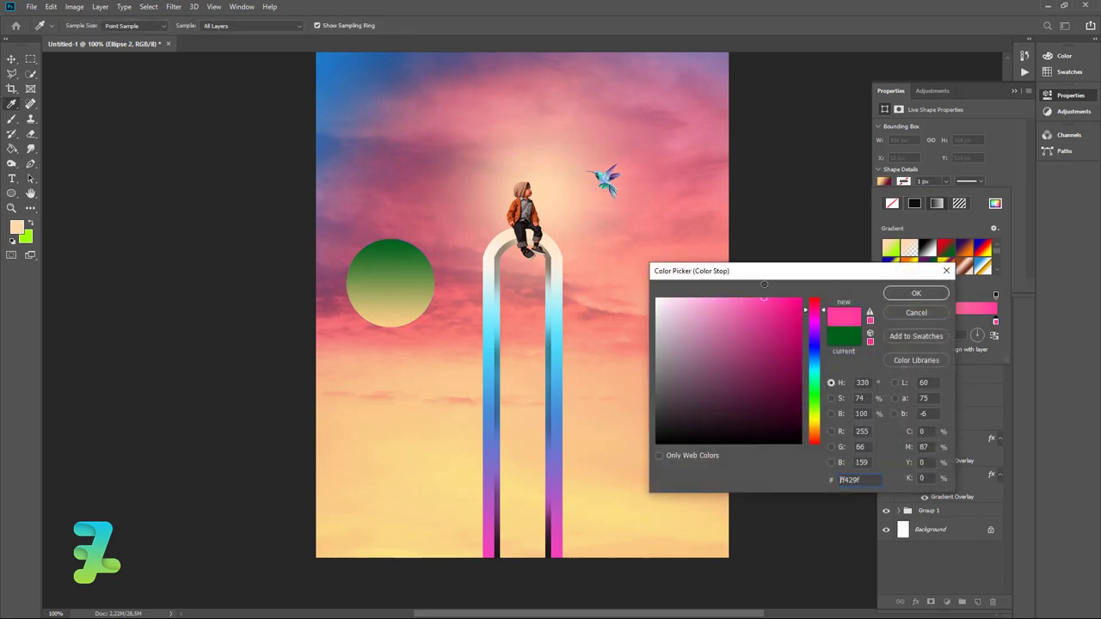
left_click(903, 295)
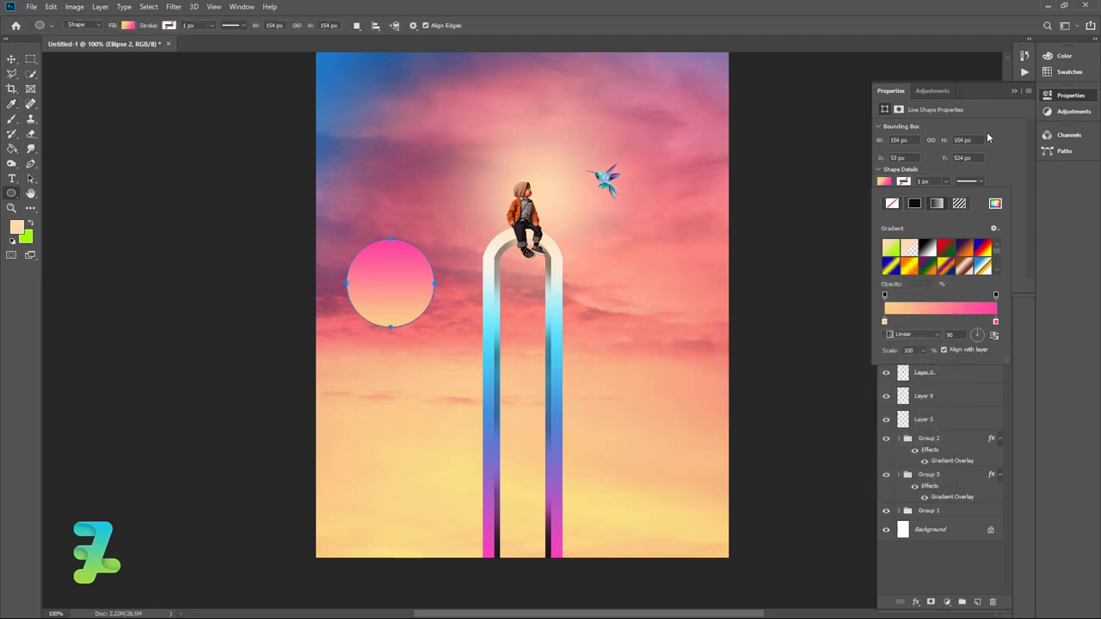
left_click(1015, 92)
Move the pink circle lower and convert Ellipse 2 to a Smart Object.
key("ctrl+minus")
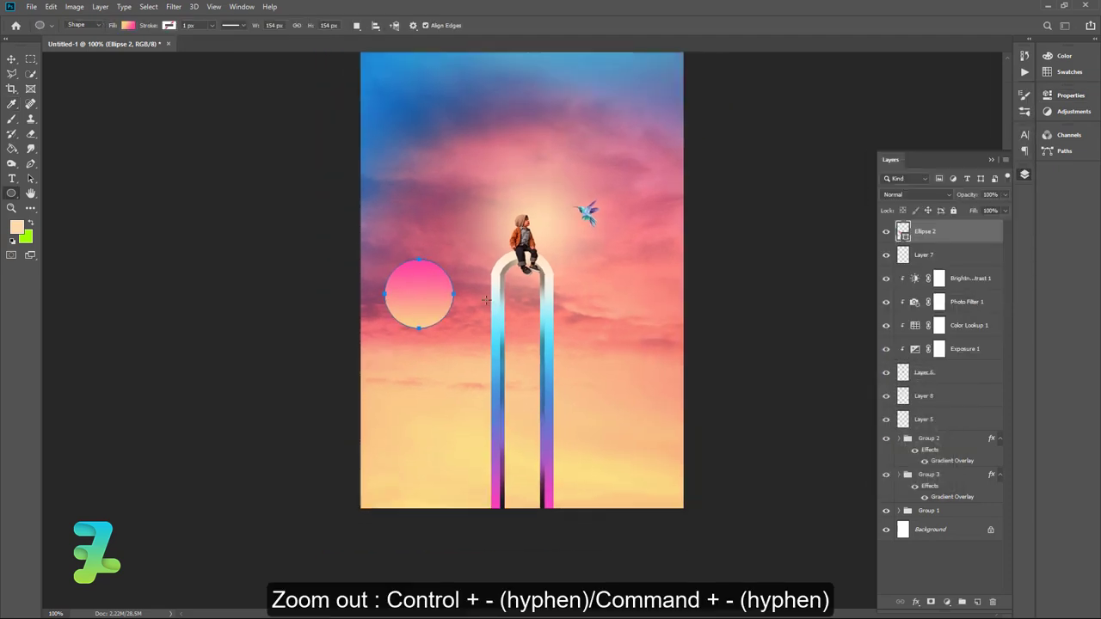
left_click(12, 59)
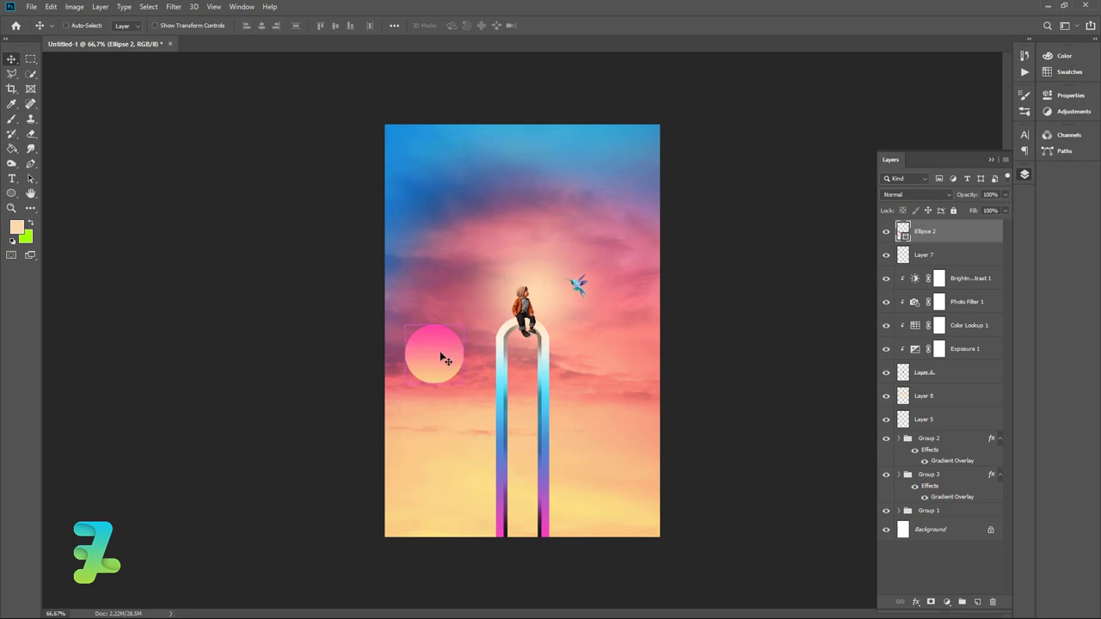
mouse_move(442, 362)
left_mouse_down()
mouse_move(436, 469)
mouse_move(436, 389)
left_mouse_up()
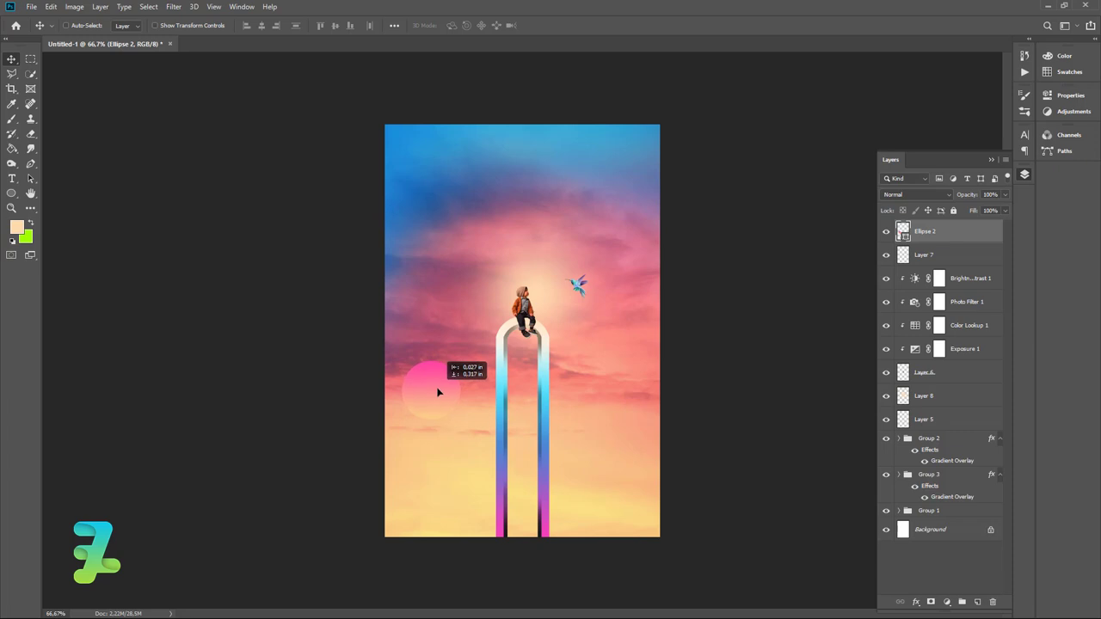
mouse_move(436, 391)
left_mouse_down()
mouse_move(607, 428)
mouse_move(445, 392)
left_mouse_up()
key("ctrl+t")
key("ctrl+t")
key("Return")
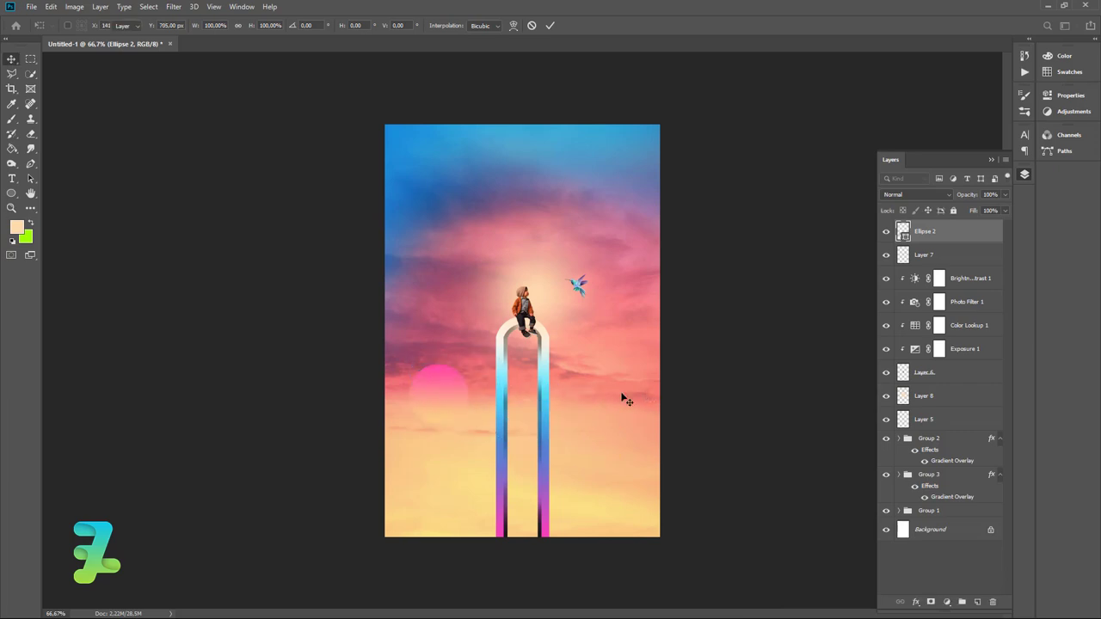
right_click(947, 228)
left_click(872, 298)
Duplicate the circle, place the copy right of the arch, and halve its size.
left_click(459, 368)
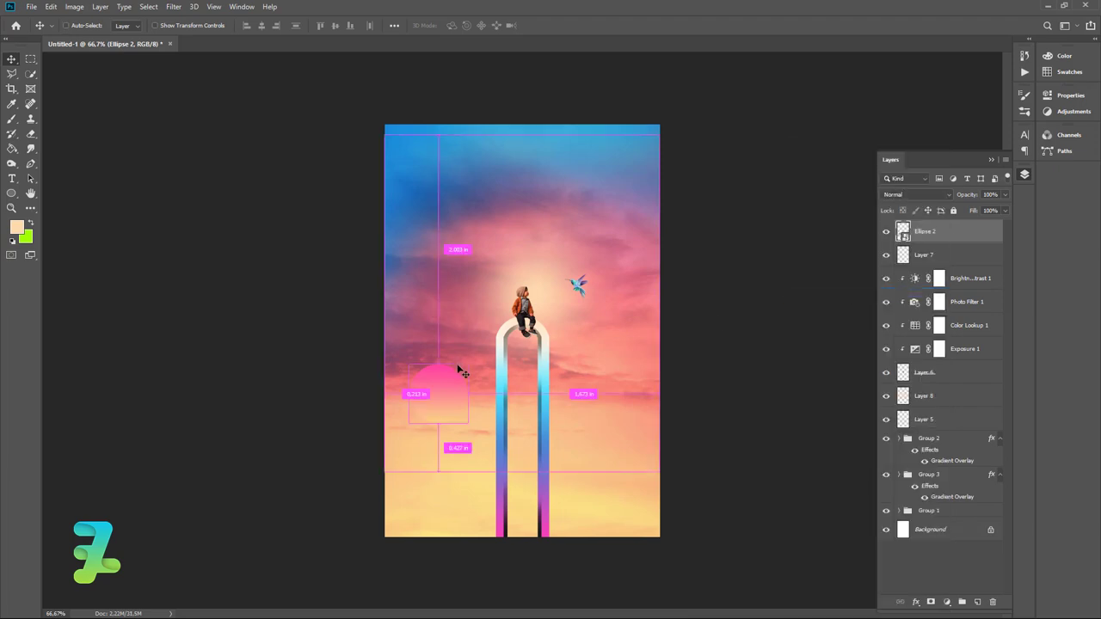
key("ctrl+j")
left_click_drag(460, 371, 616, 404)
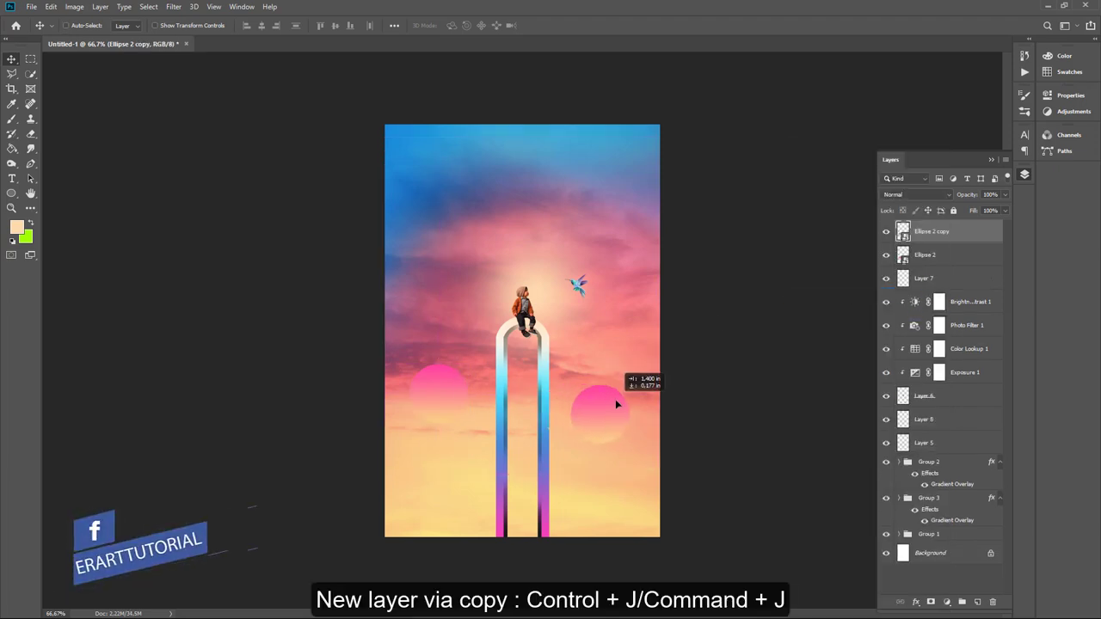
key("ctrl+t")
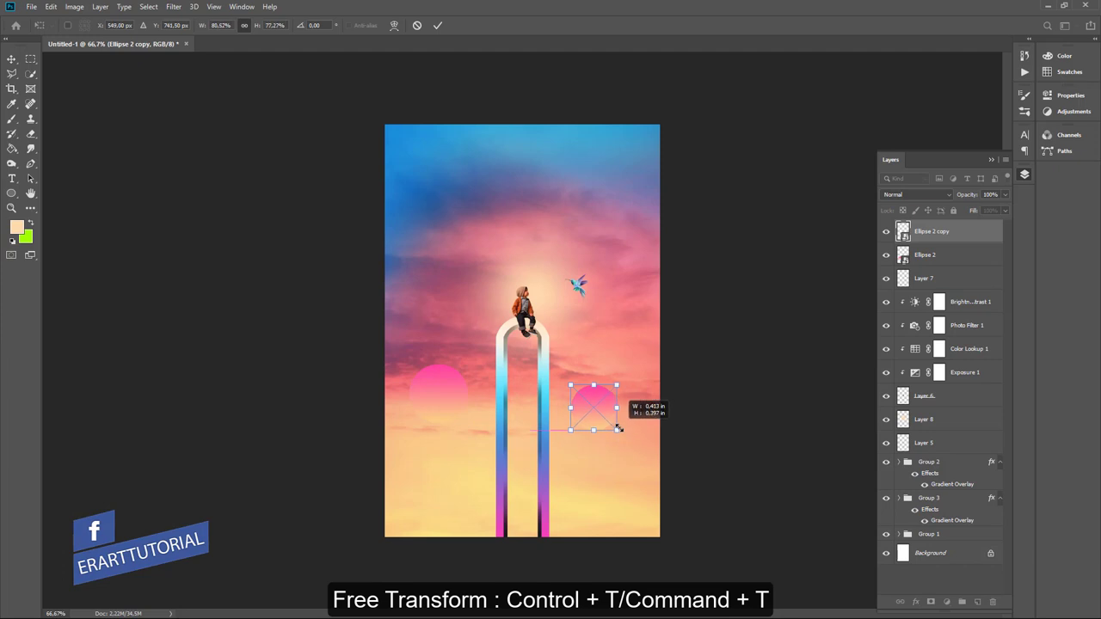
mouse_move(625, 441)
left_mouse_down()
mouse_move(614, 426)
mouse_move(617, 412)
mouse_move(626, 418)
left_mouse_up()
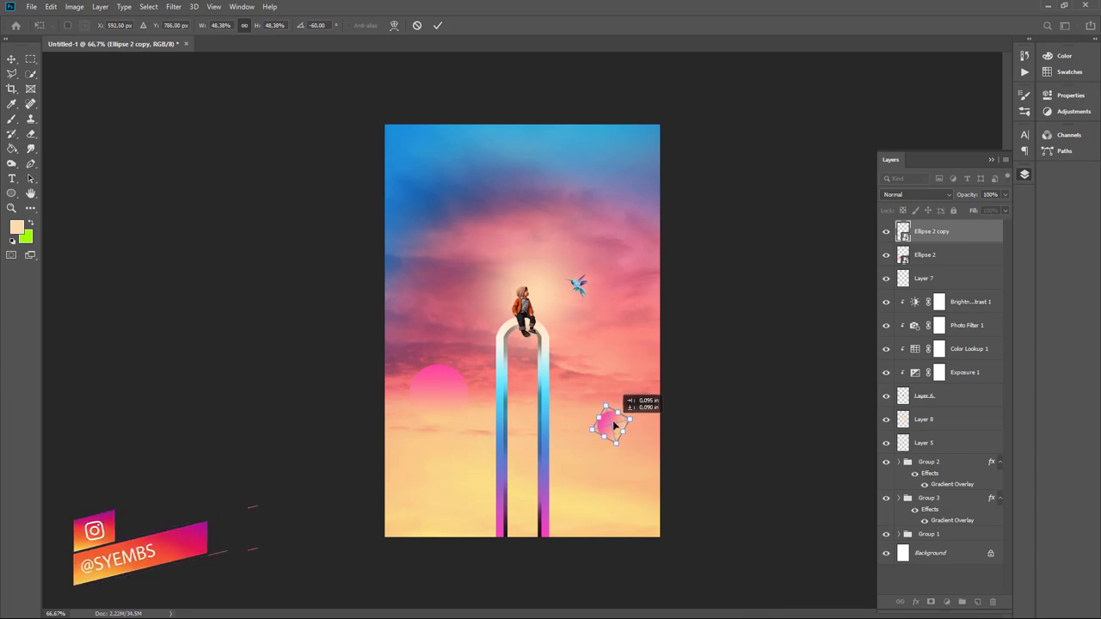
key("Return")
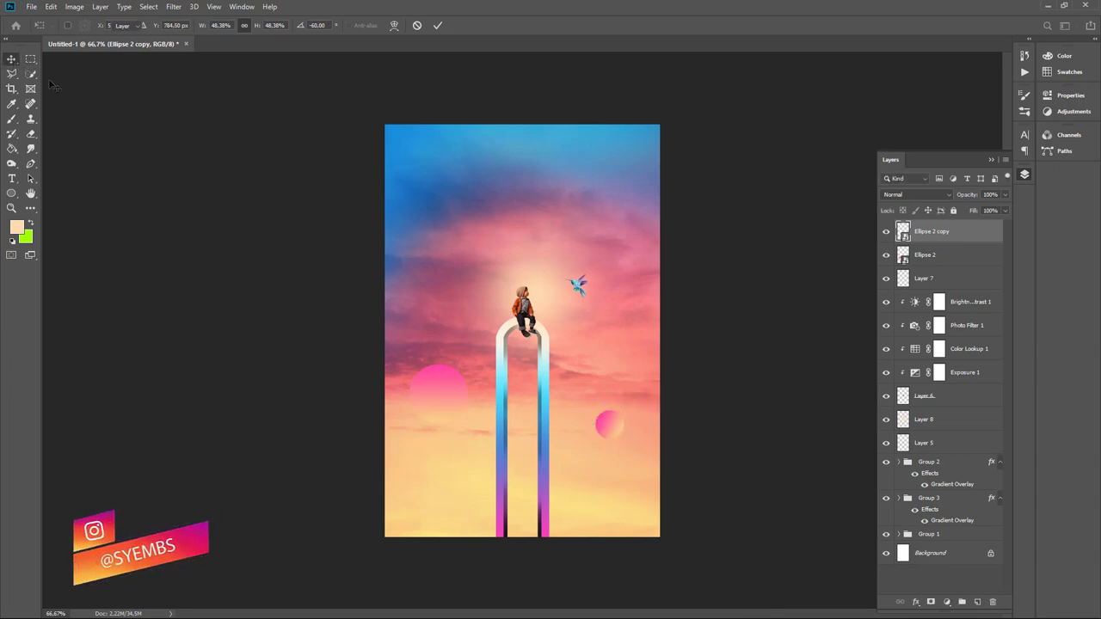
Apply a Gaussian Blur to the copied circle.
left_click(173, 7)
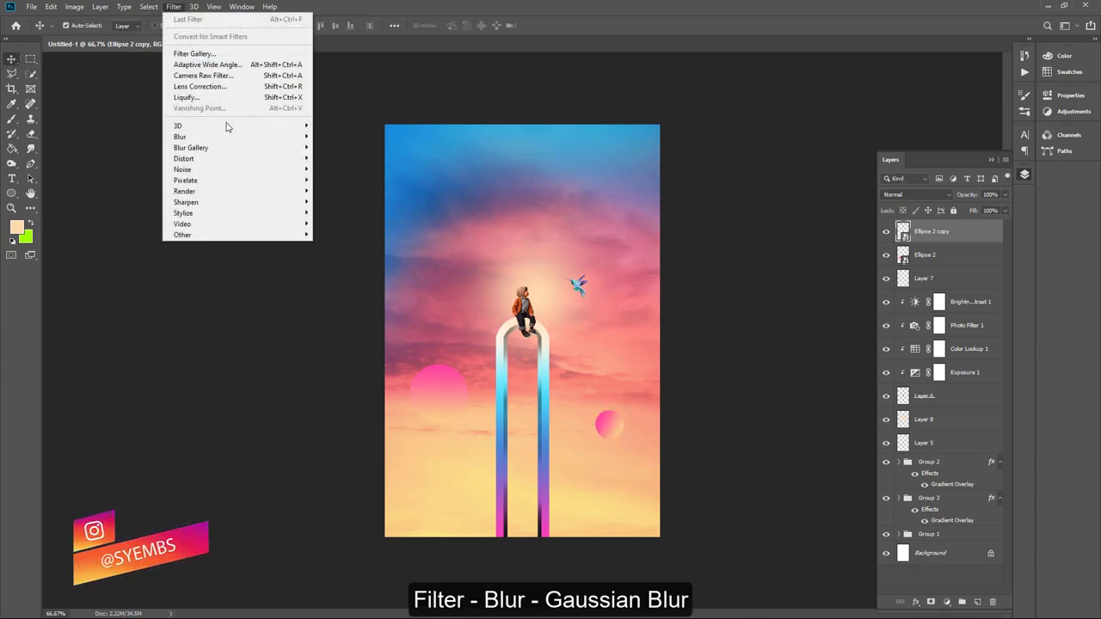
mouse_move(180, 137)
left_click(340, 179)
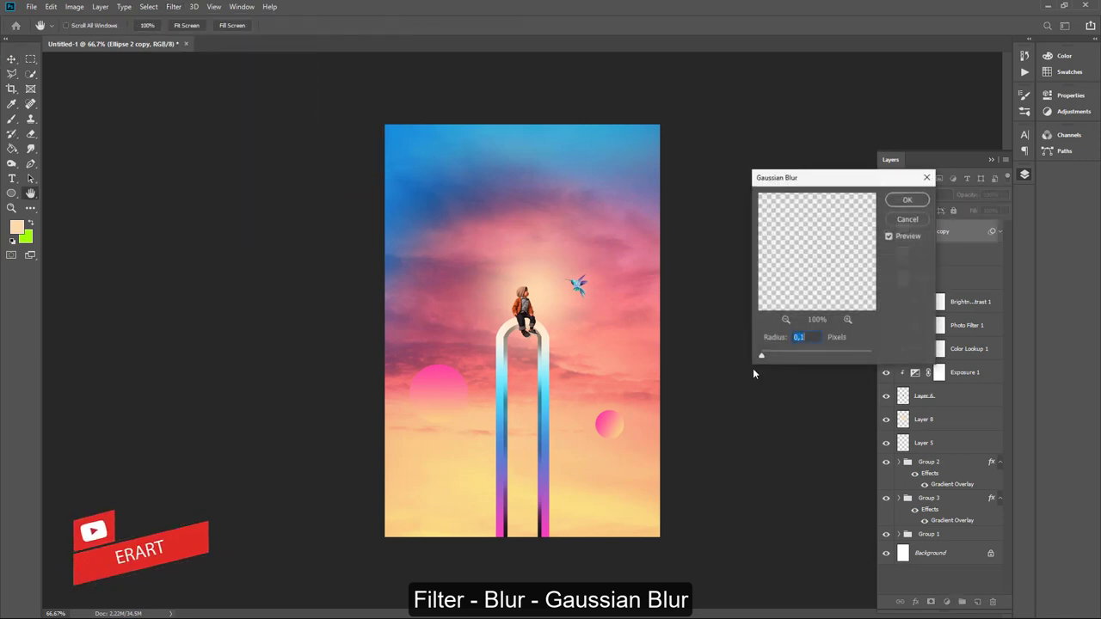
mouse_move(762, 355)
left_mouse_down()
mouse_move(808, 357)
mouse_move(766, 357)
mouse_move(777, 356)
left_mouse_up()
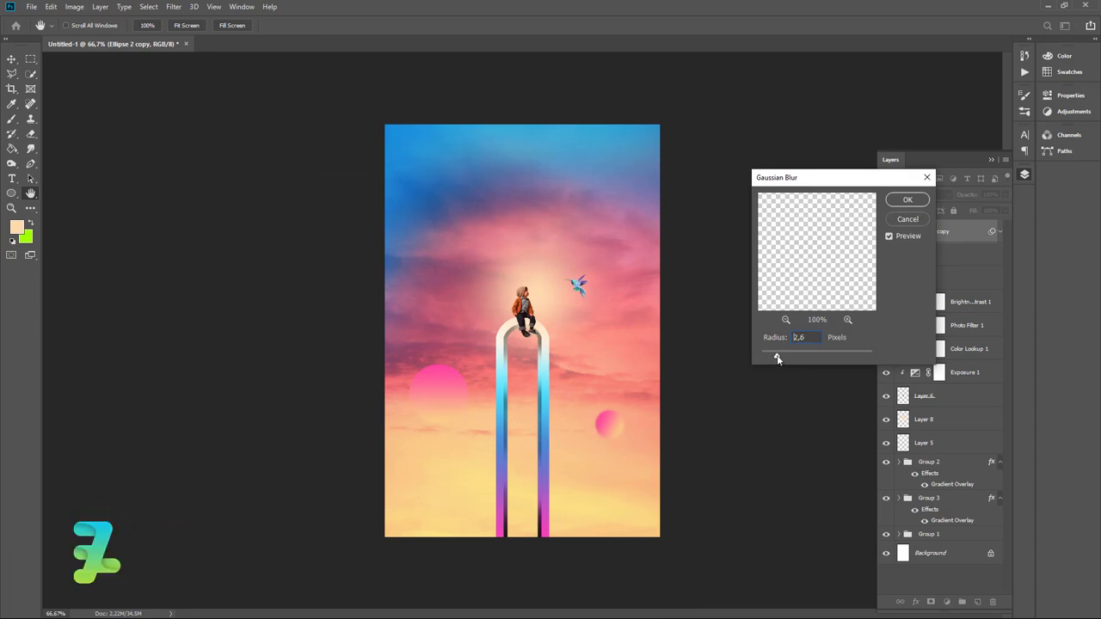
left_click(900, 201)
Duplicate the blurred circle, place it on the arch, and shrink it further.
key("v")
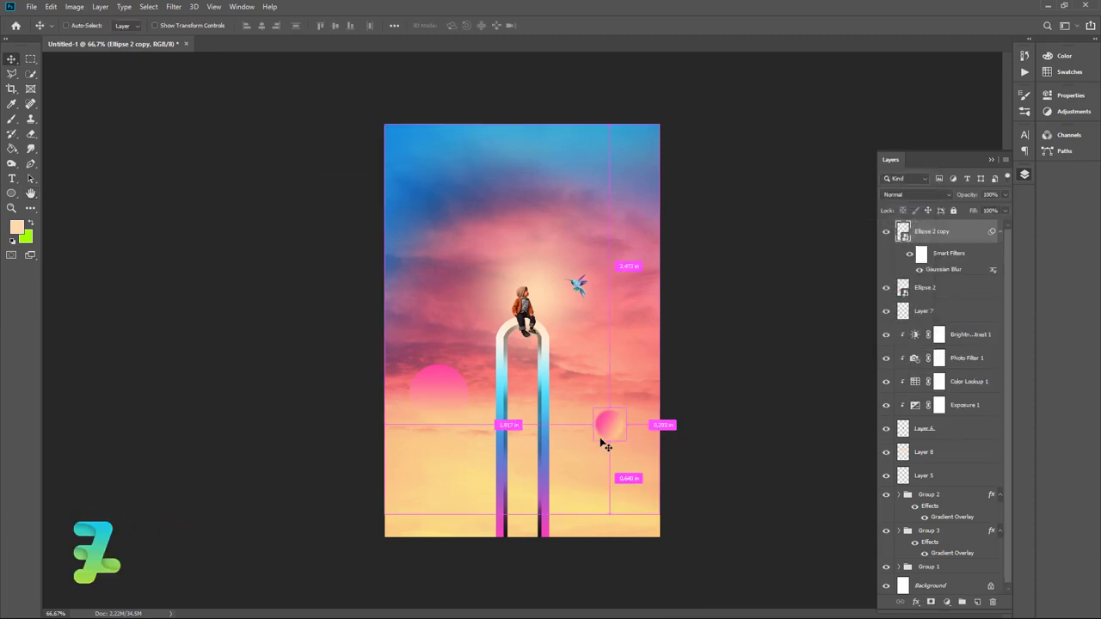
key("ctrl+j")
mouse_move(610, 428)
left_mouse_down()
mouse_move(532, 446)
mouse_move(537, 434)
left_mouse_up()
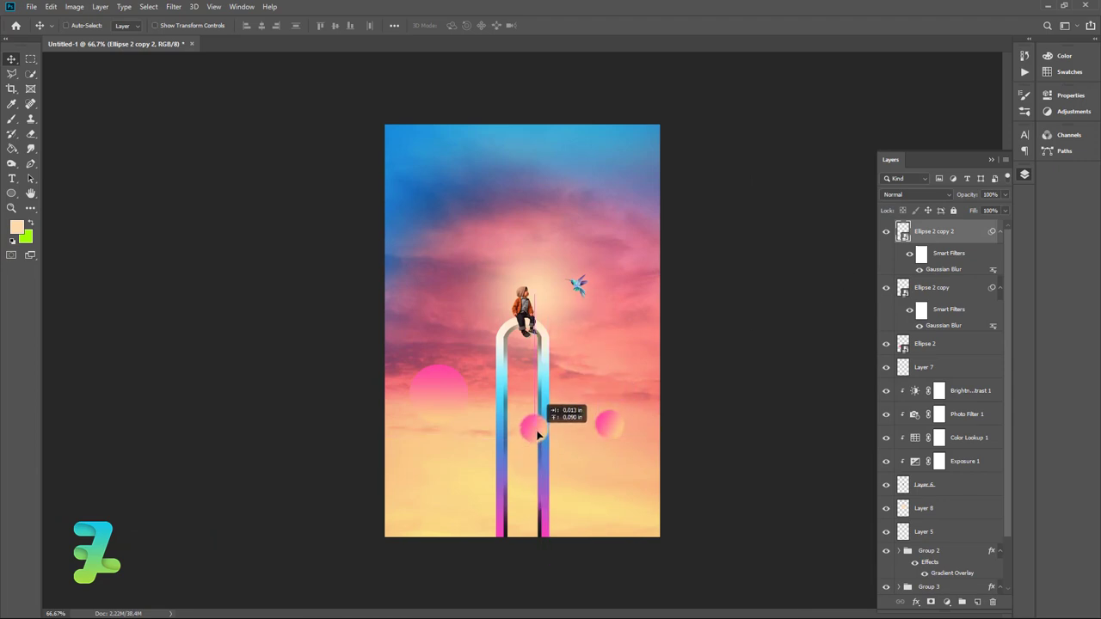
mouse_move(537, 436)
left_mouse_down()
mouse_move(534, 468)
mouse_move(541, 385)
left_mouse_up()
key("ctrl+t")
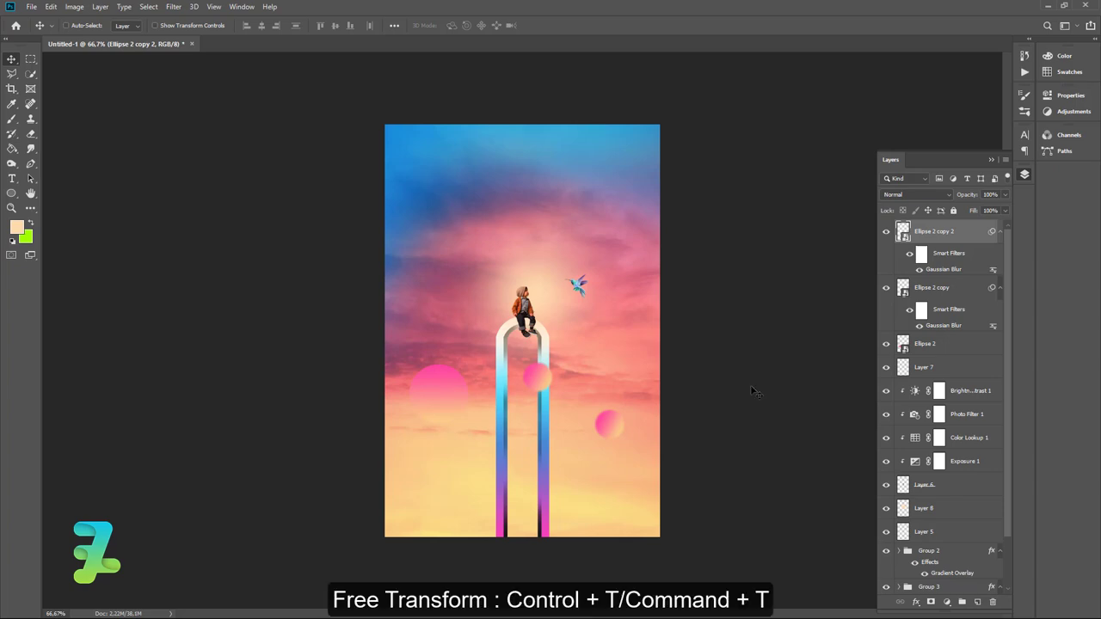
left_click(559, 240)
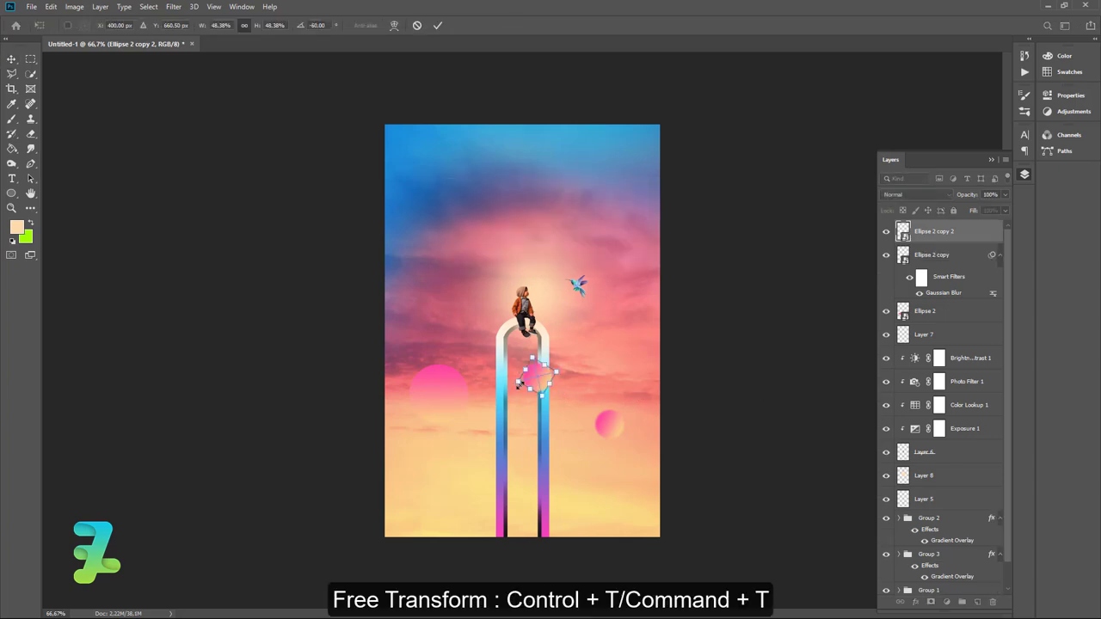
left_click_drag(549, 395, 542, 377)
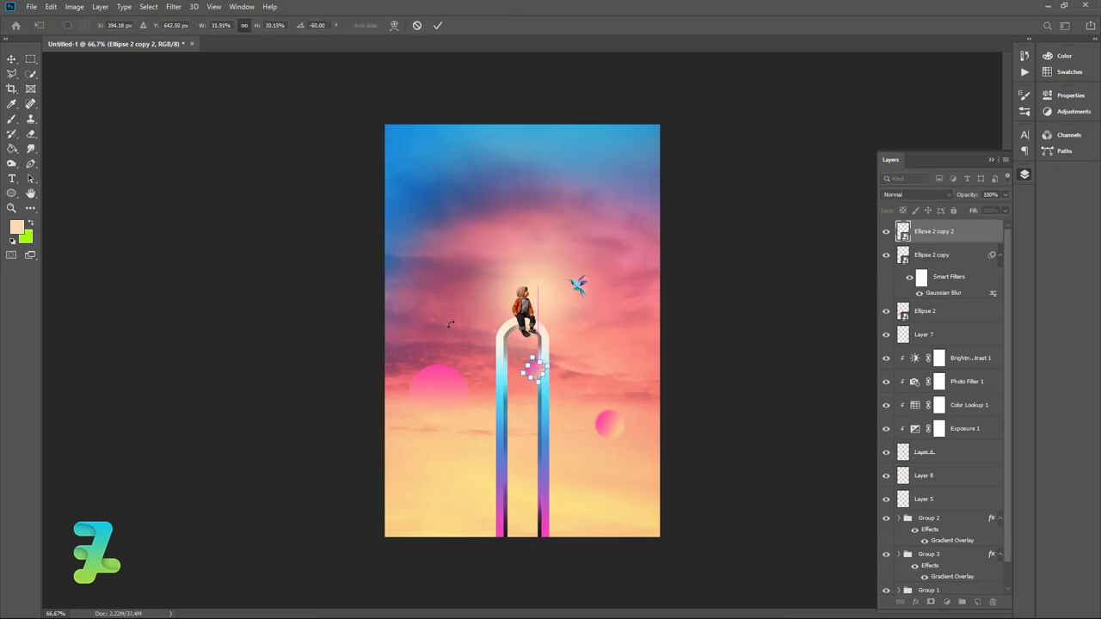
left_click(11, 59)
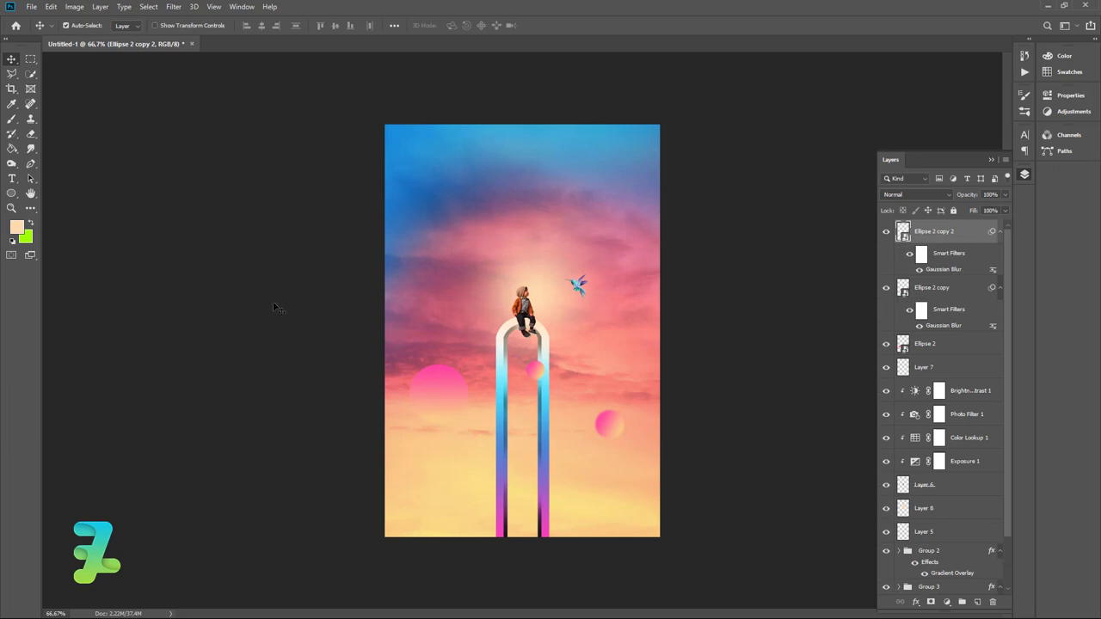
left_click(421, 394)
Duplicate Ellipse 2 and shrink the copy into a small circle near the poster top.
key("ctrl+j")
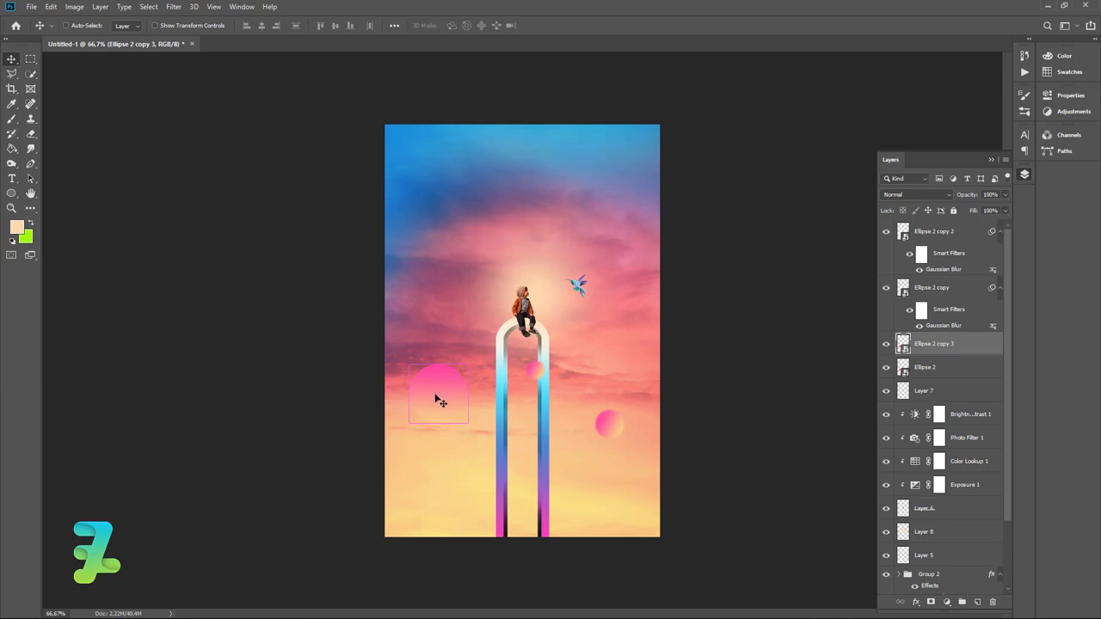
mouse_move(437, 400)
left_mouse_down()
mouse_move(479, 187)
mouse_move(455, 196)
mouse_move(475, 215)
left_mouse_up()
key("ctrl+t")
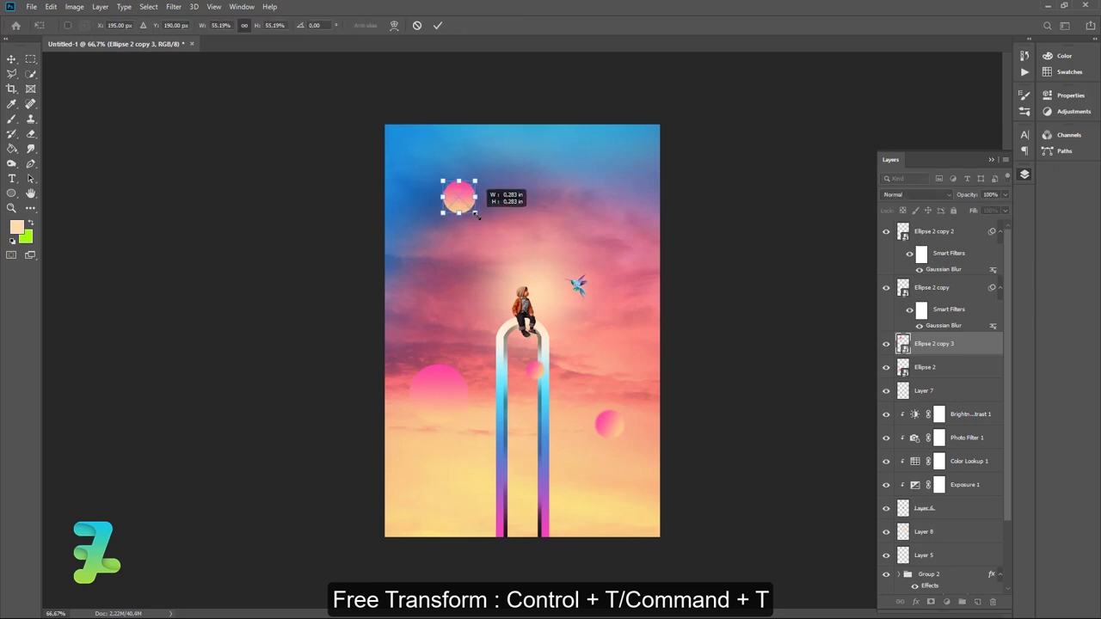
mouse_move(469, 196)
left_mouse_down()
mouse_move(467, 223)
mouse_move(482, 192)
left_mouse_up()
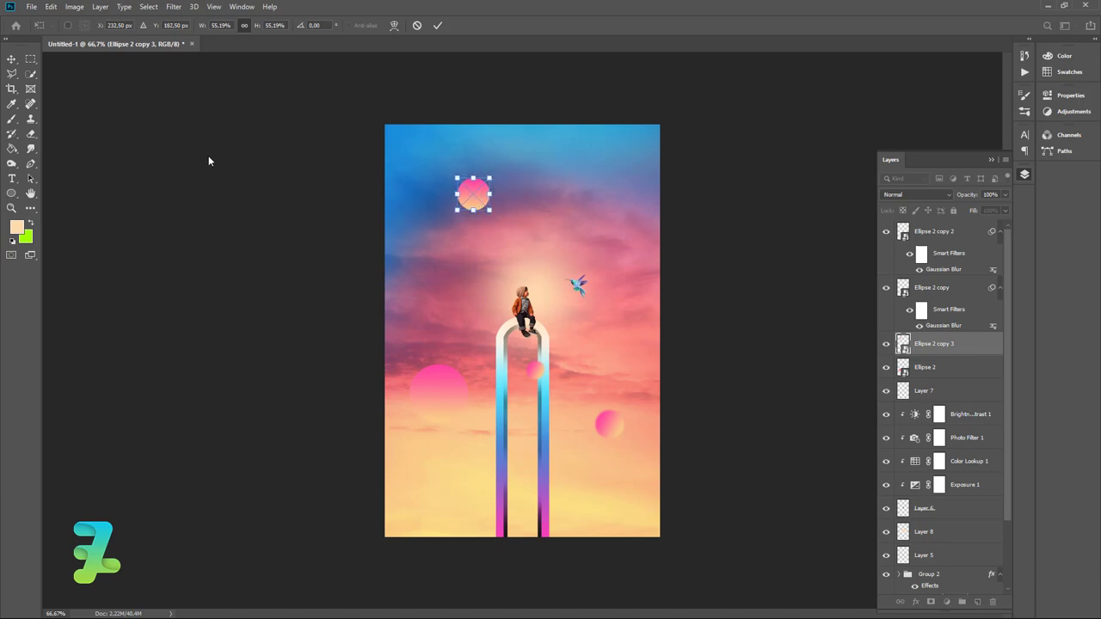
left_click(12, 59)
Give the small circle a 7.8 px Gaussian Blur and lower its opacity to 79%.
left_click(174, 7)
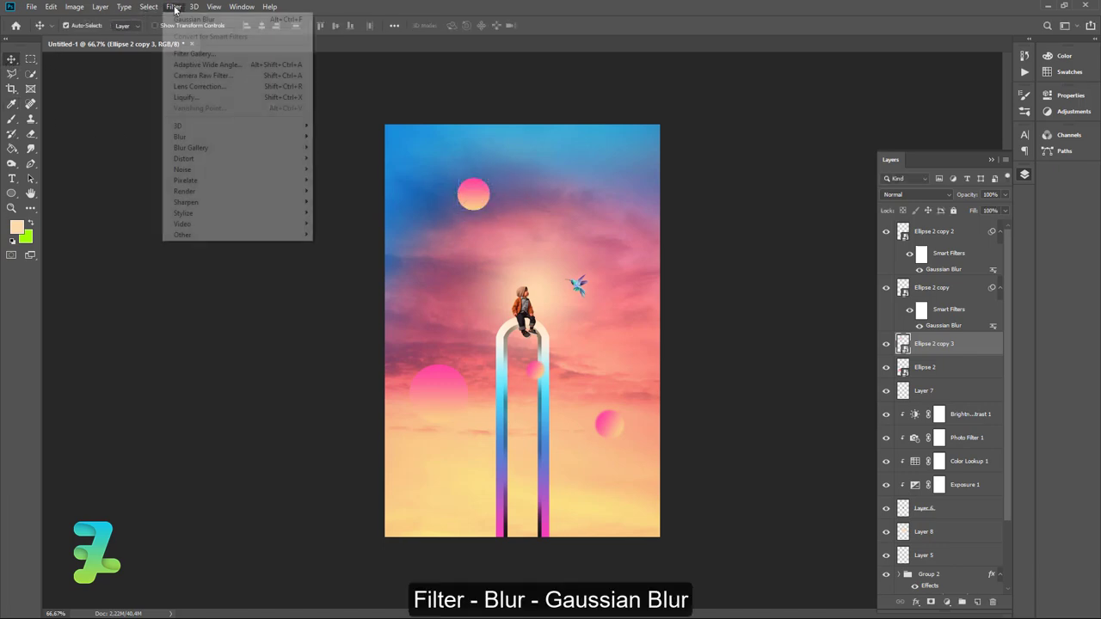
mouse_move(180, 136)
left_click(343, 180)
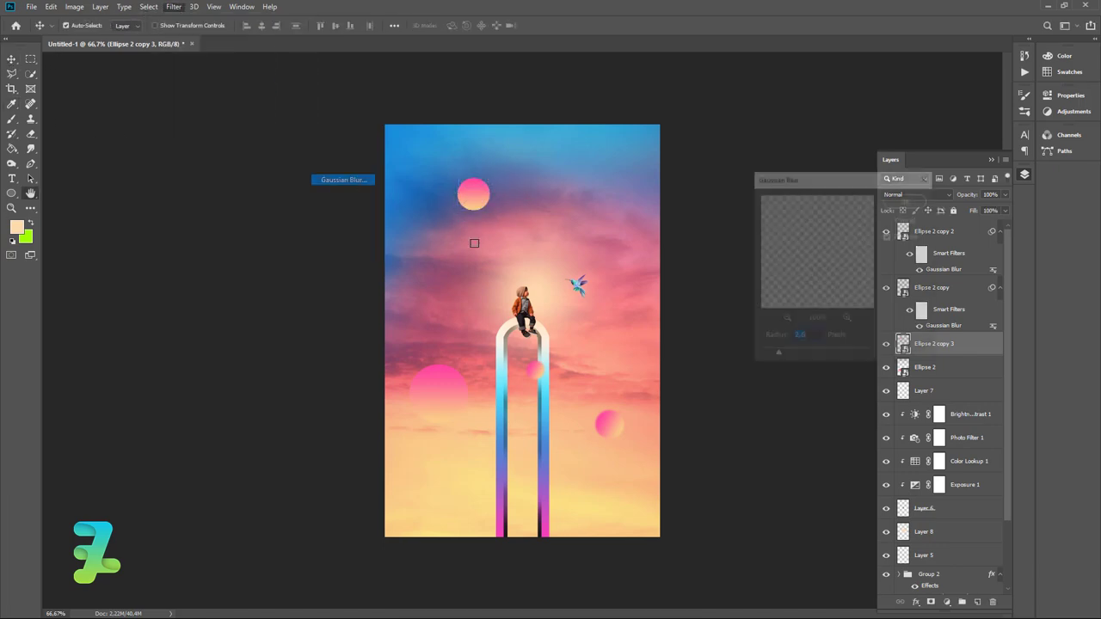
mouse_move(779, 354)
left_mouse_down()
mouse_move(817, 351)
mouse_move(799, 354)
left_mouse_up()
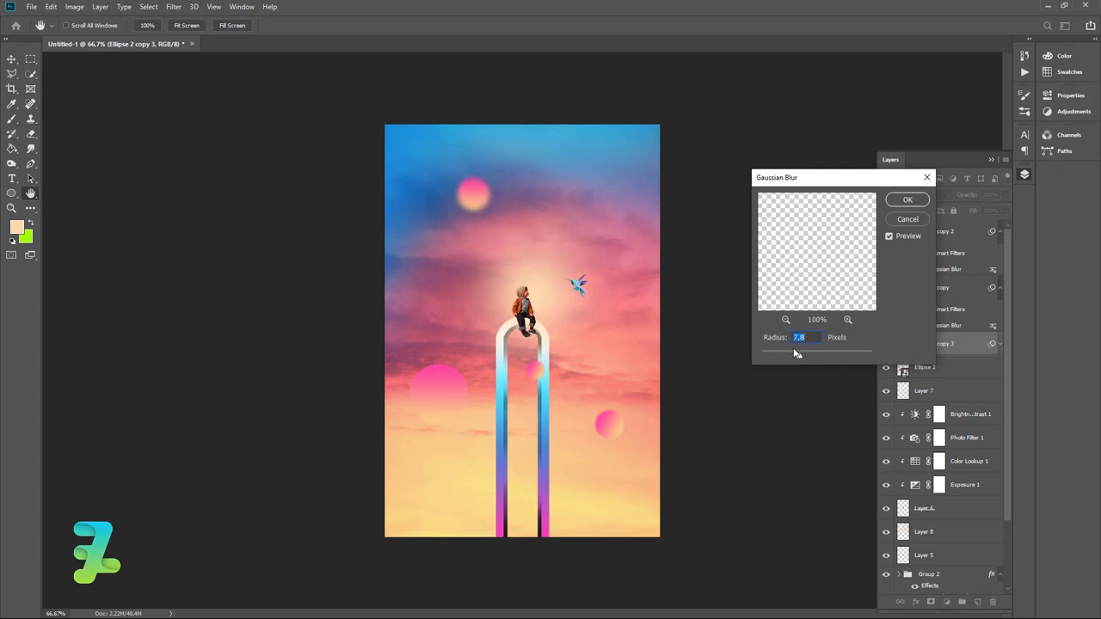
left_click(905, 201)
left_click(1007, 196)
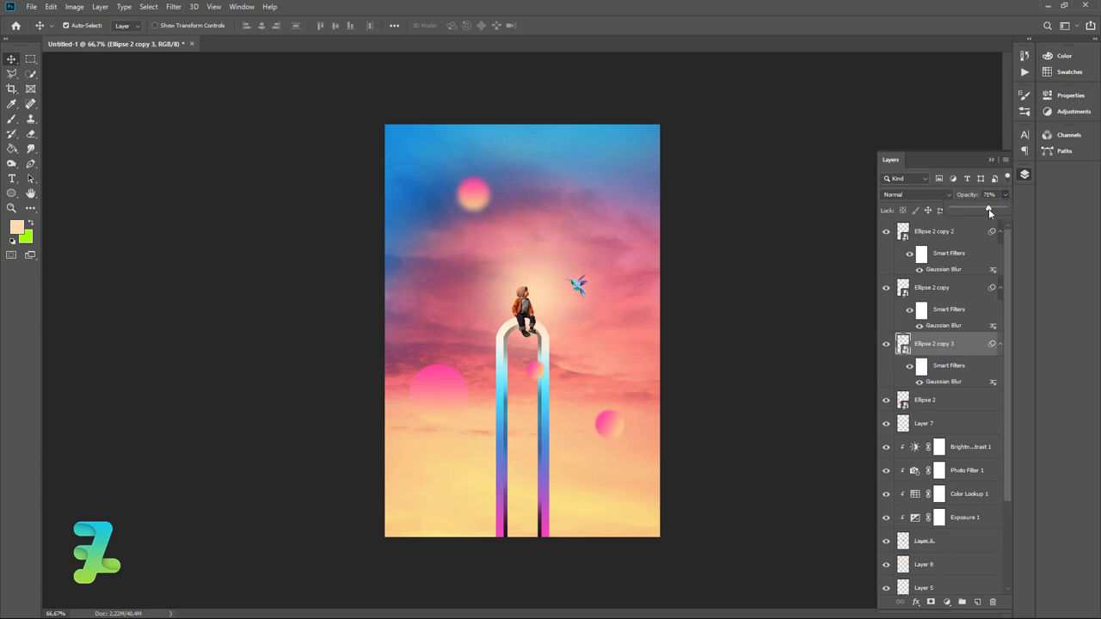
mouse_move(1004, 210)
left_mouse_down()
mouse_move(969, 214)
mouse_move(991, 214)
left_mouse_up()
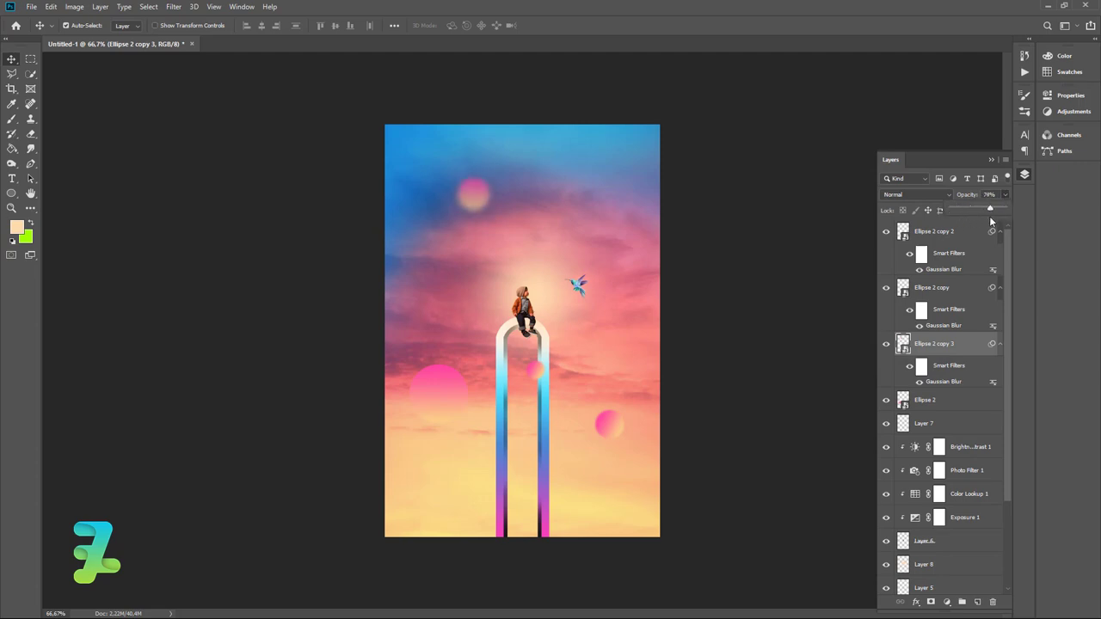
Start a text layer at the canvas top-left set to Roboto Regular 8 pt.
left_click(991, 160)
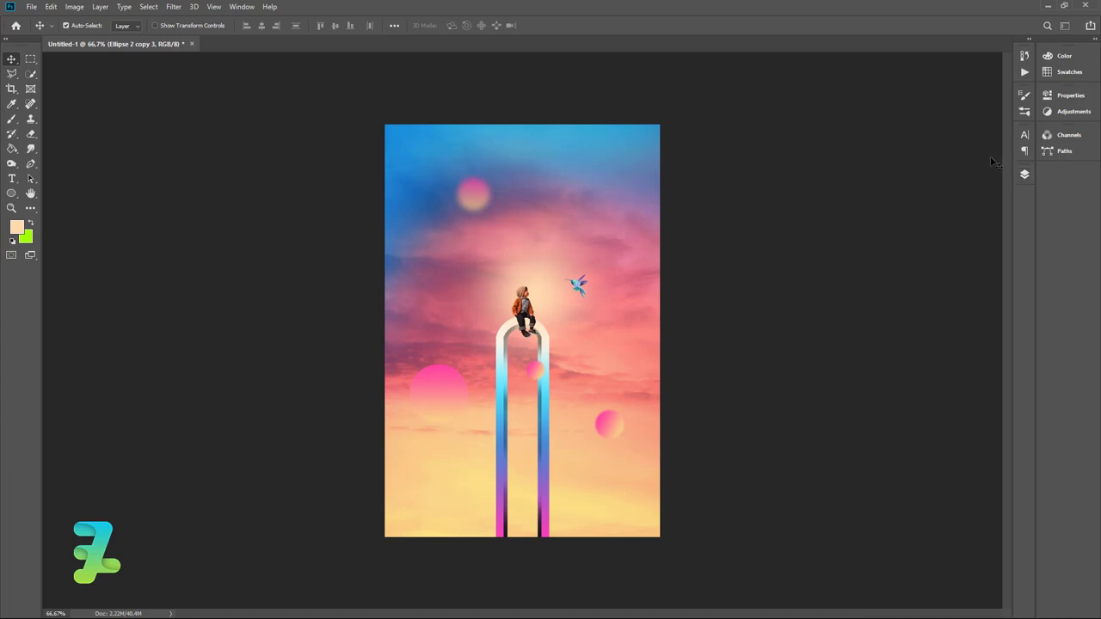
left_click(11, 181)
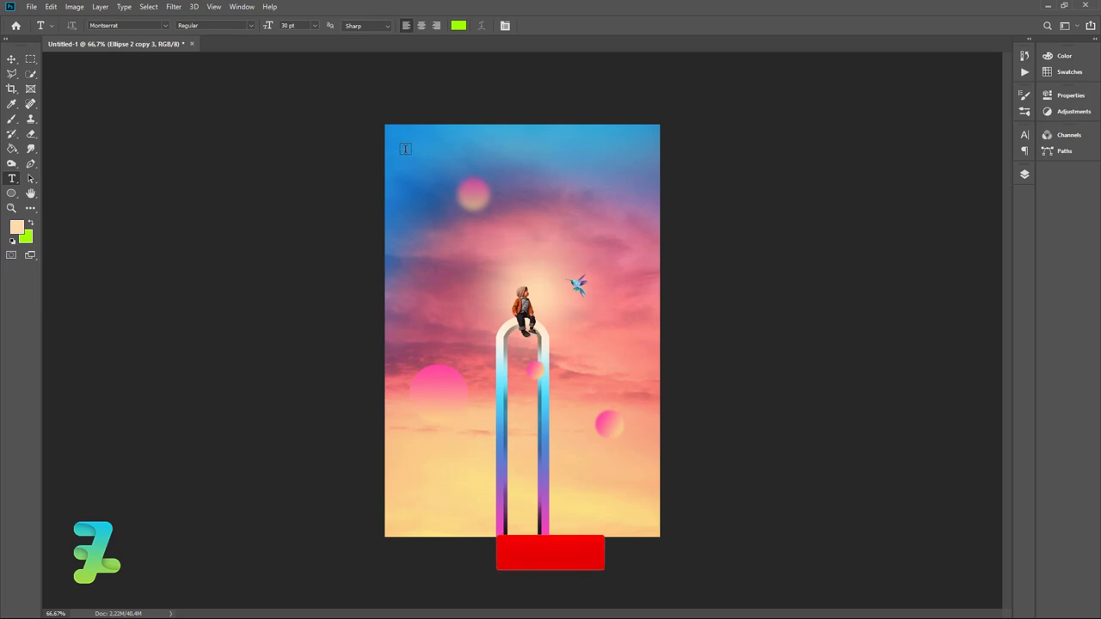
left_click(404, 148)
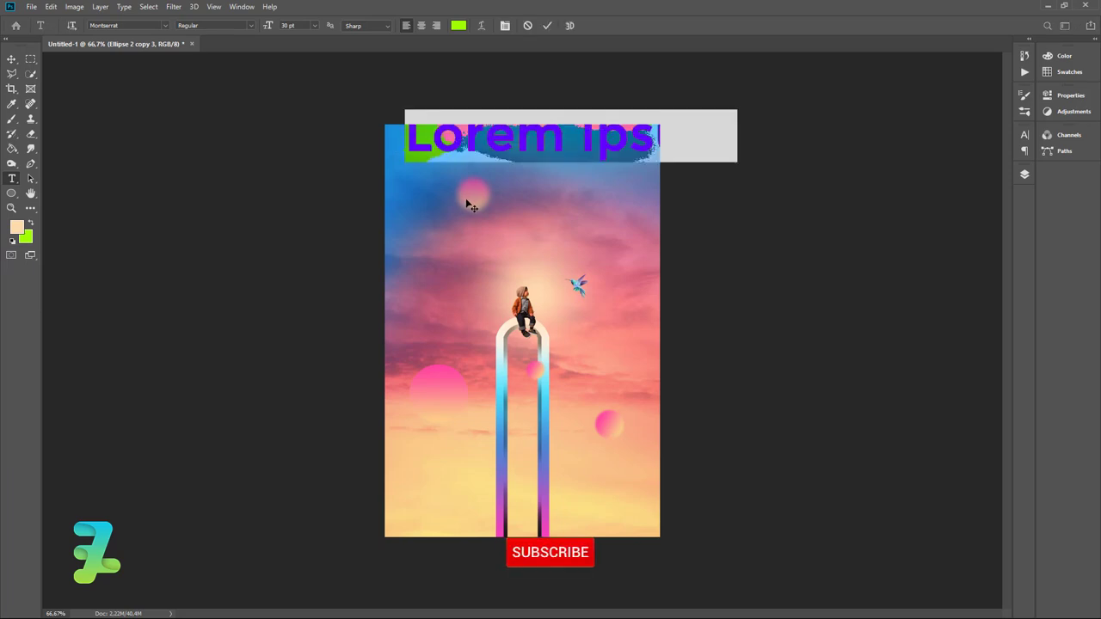
left_click(164, 27)
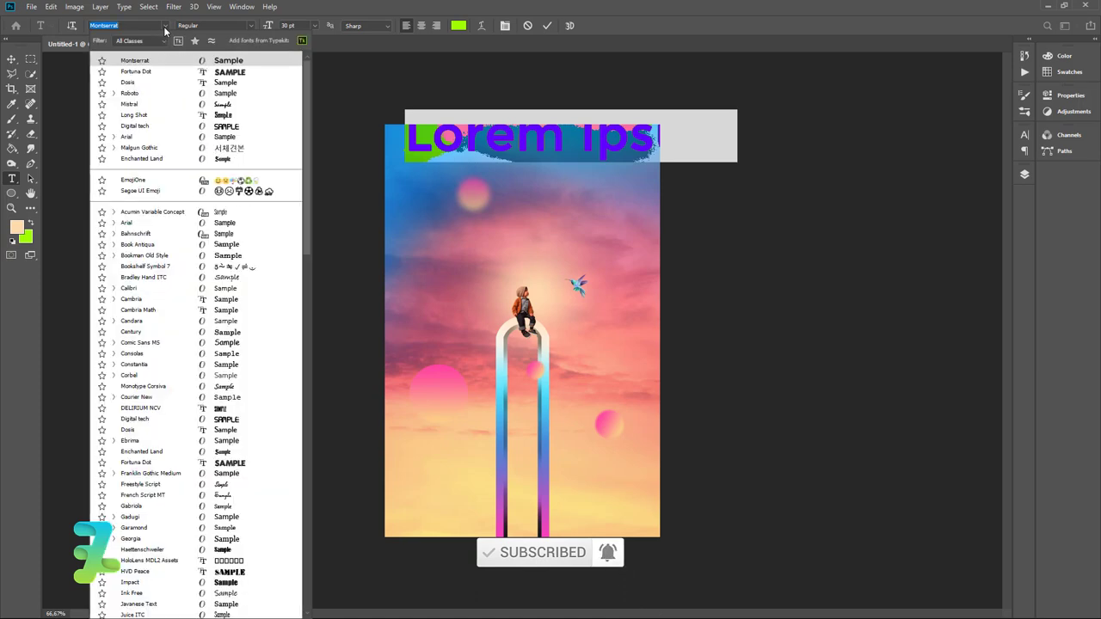
left_click(146, 95)
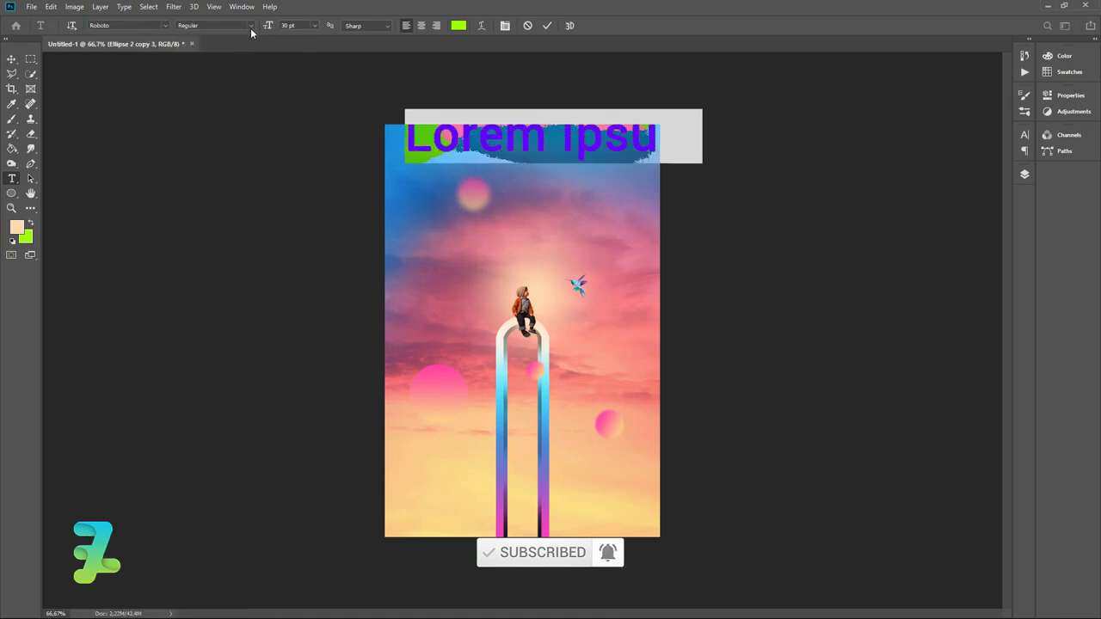
left_click(251, 26)
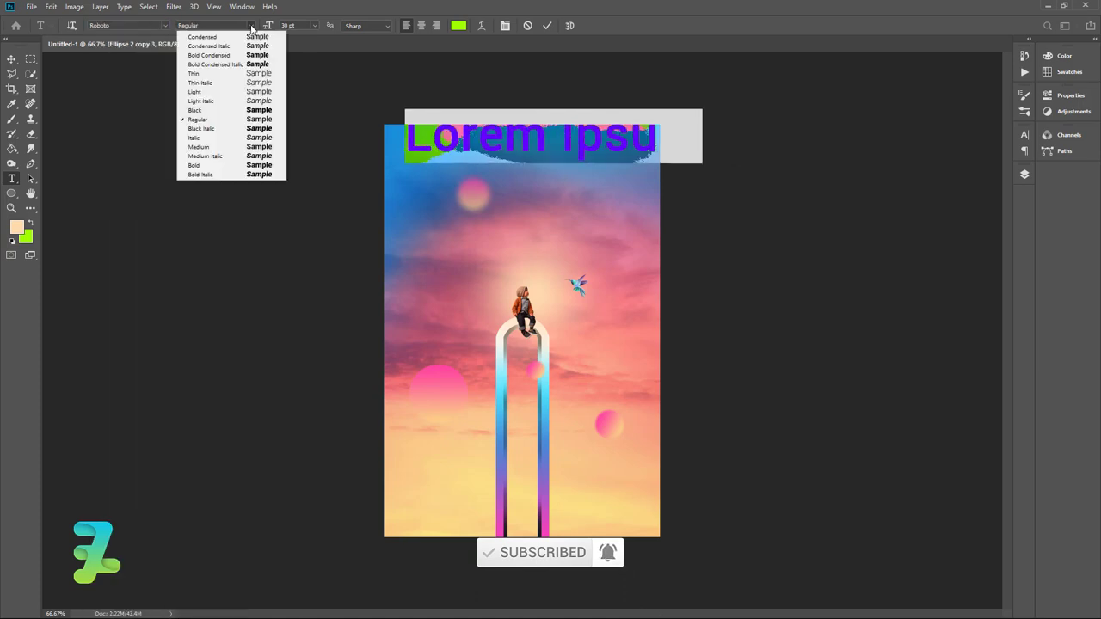
left_click(310, 29)
left_click(315, 26)
left_click(303, 52)
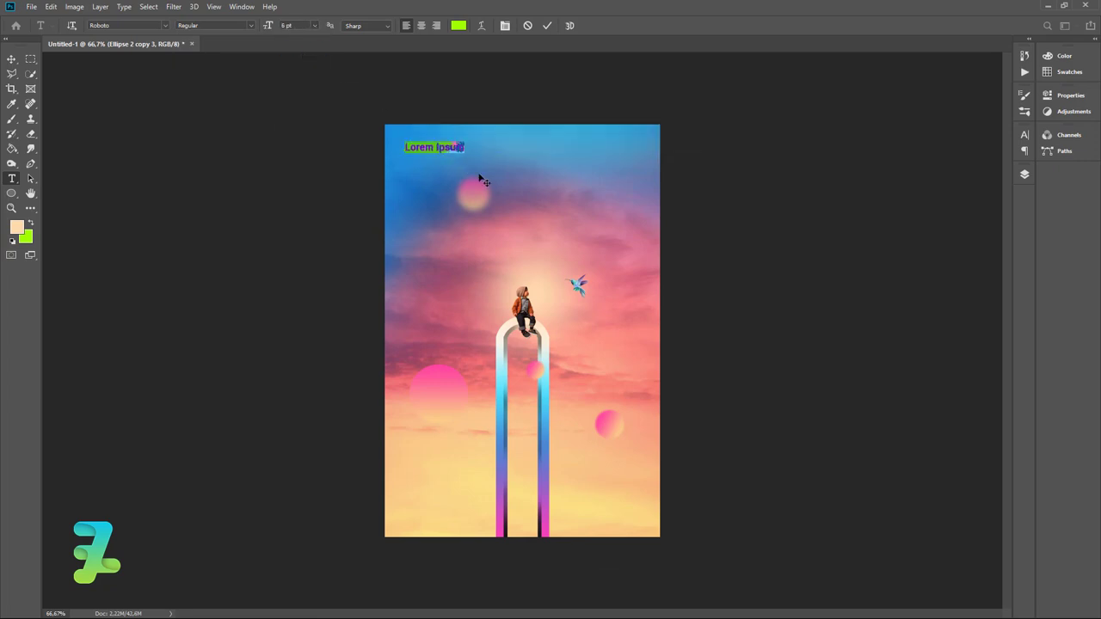
Type the title 'BABY WITH BIRD' and colour it peach.
type("BAR")
key("ctrl+a")
left_click(30, 226)
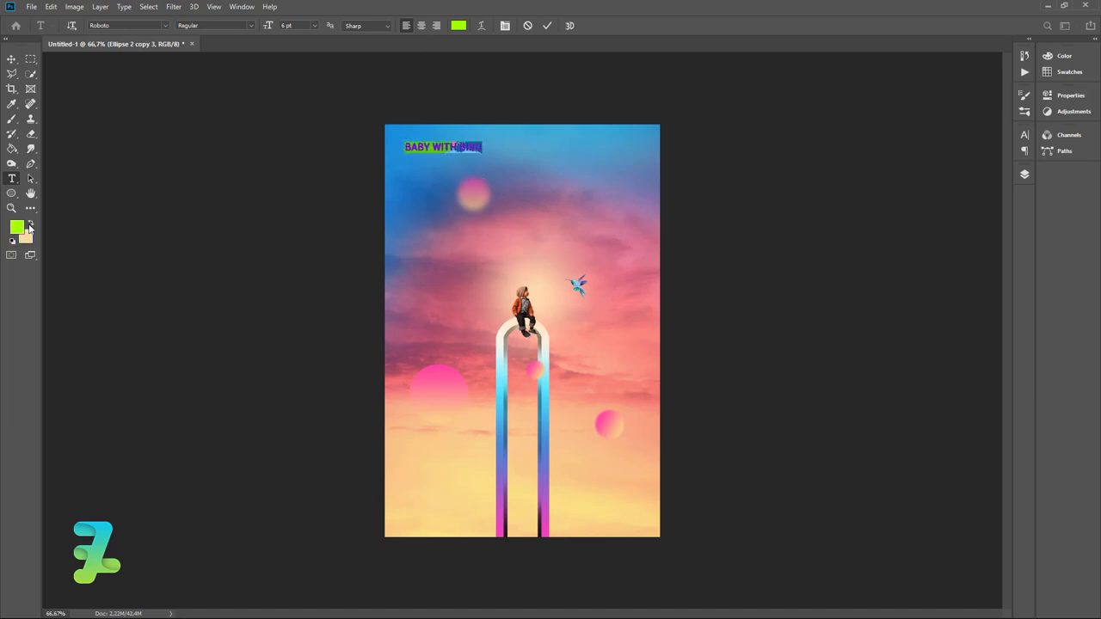
left_click(31, 225)
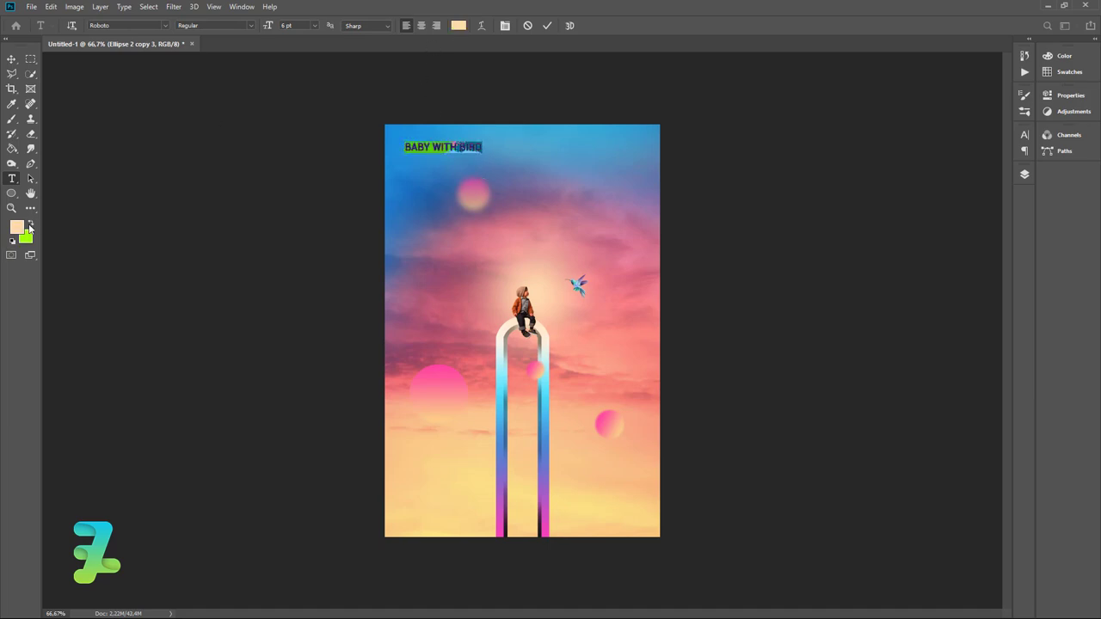
left_click(11, 59)
Scale the title down to 75% and nudge it into the top-left corner.
key("ctrl+t")
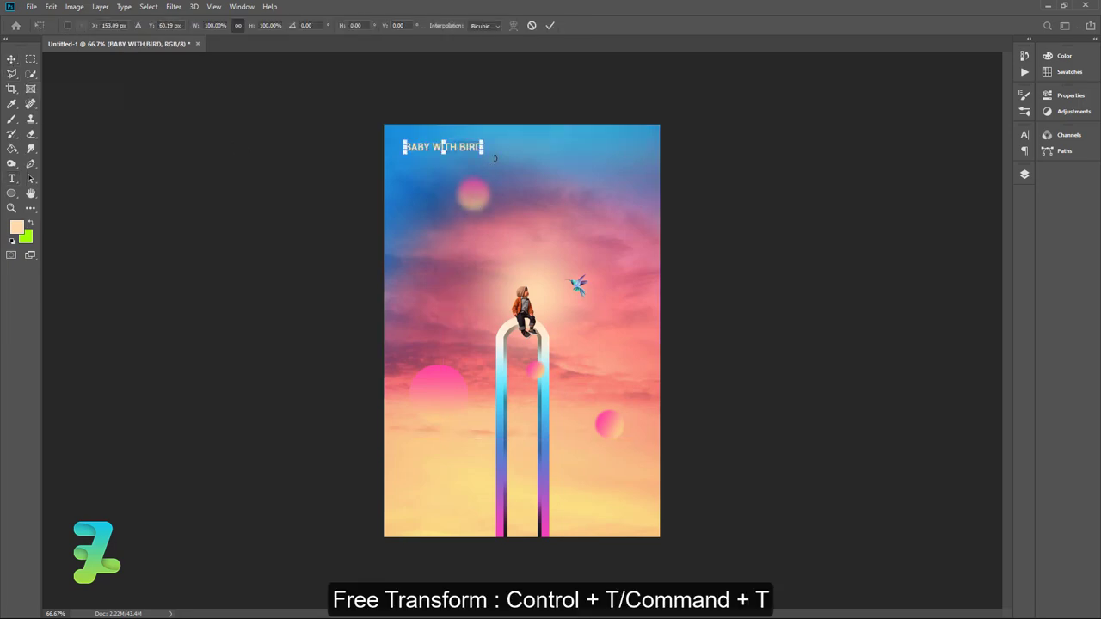
left_click_drag(480, 152, 464, 148)
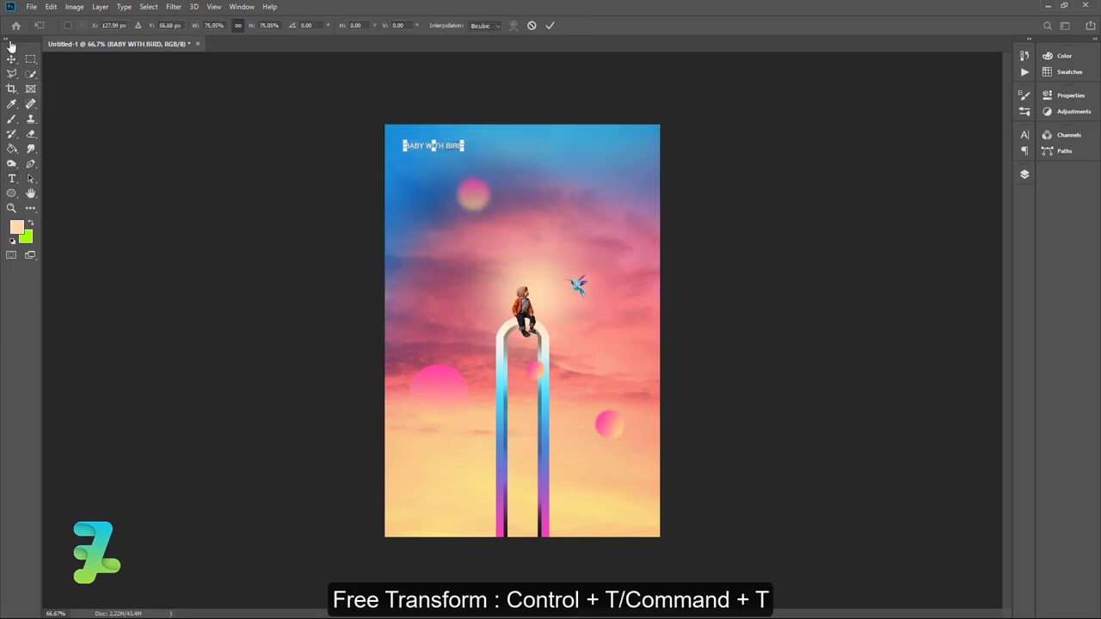
key("Return")
key("Left")
key("Left")
key("Left")
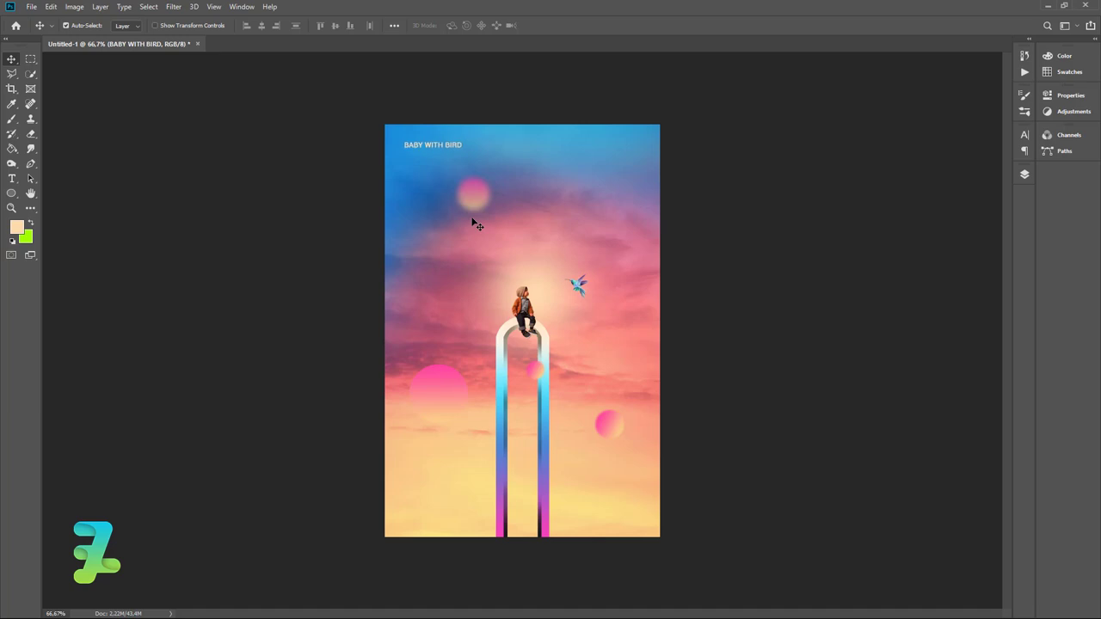
key("Left")
key("Left")
key("Left")
key("Up")
key("Up")
key("Up")
key("Up")
key("Up")
key("Up")
key("Left")
key("Left")
key("Left")
key("Left")
key("Left")
key("Up")
key("Up")
Add the social-media account handle as a text line below the title.
left_click(12, 178)
left_click(406, 173)
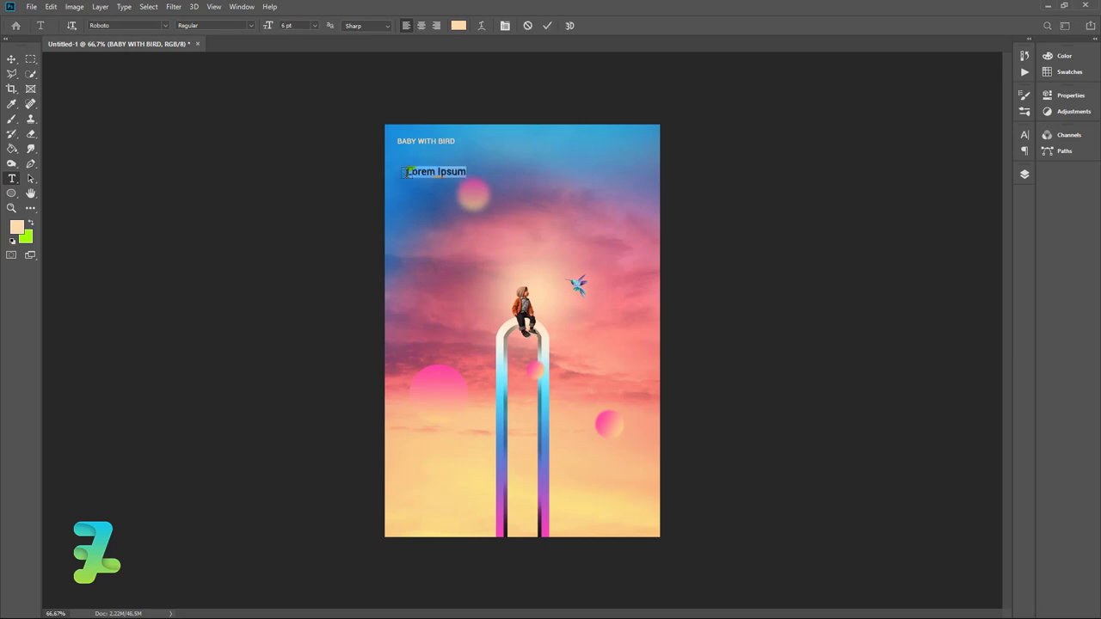
type("GERART_ID")
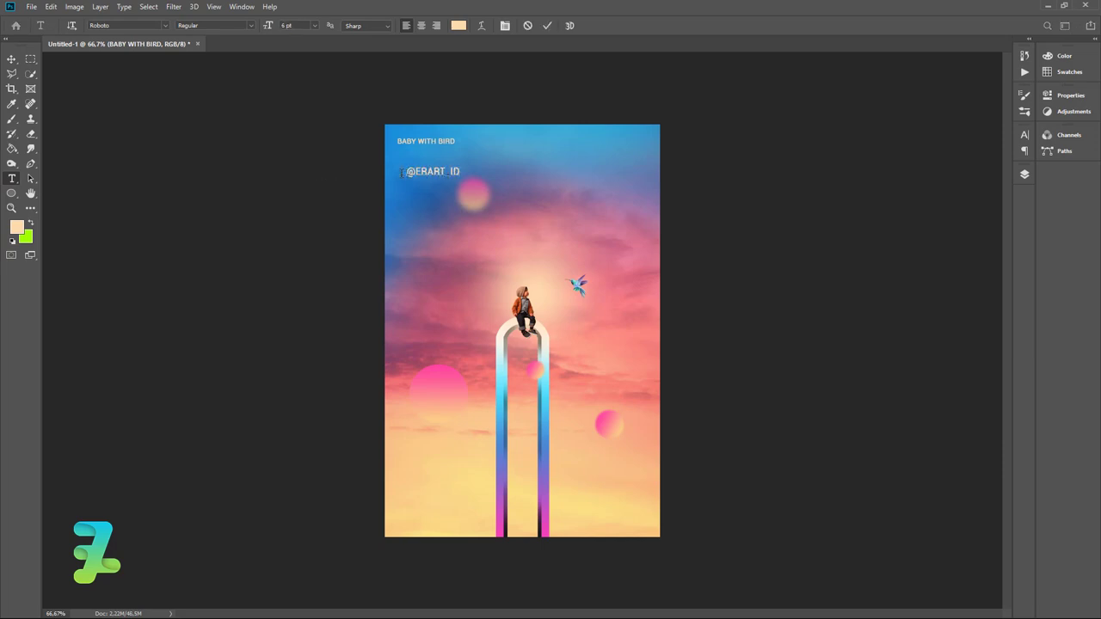
key("ctrl+a")
left_click(14, 60)
Shrink the handle text and nudge it up to sit under the title.
key("ctrl+t")
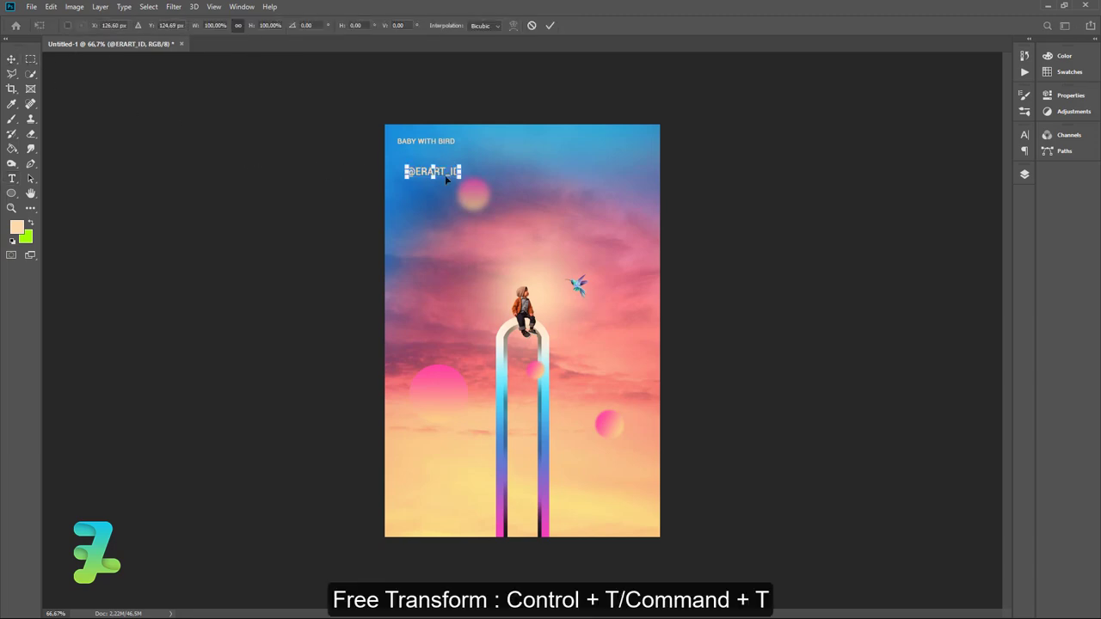
left_click_drag(462, 178, 437, 173)
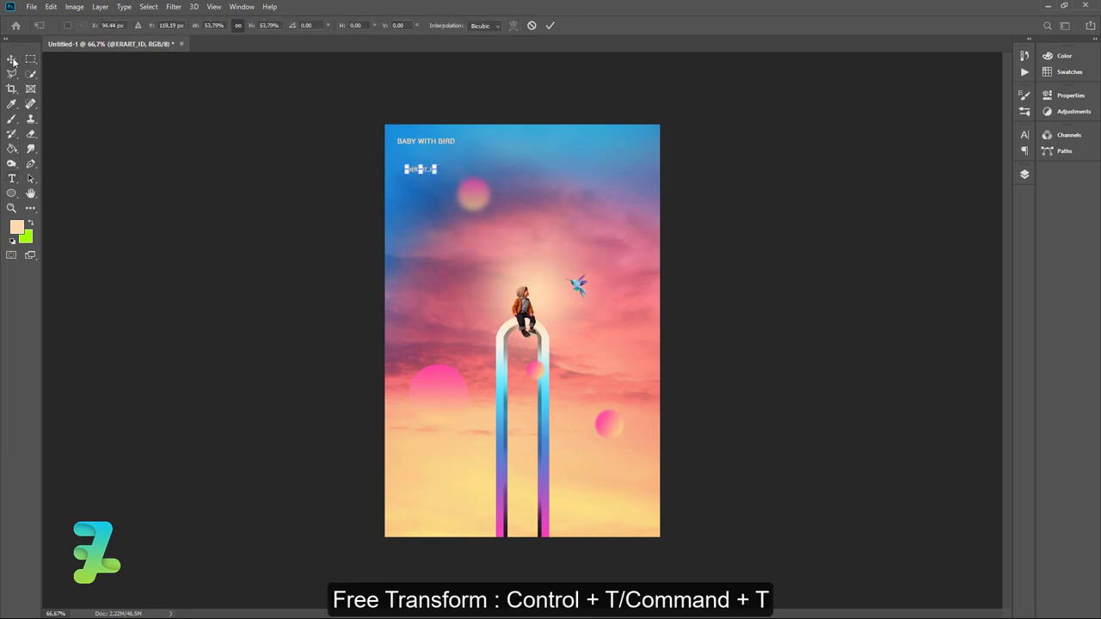
key("Return")
key("Left")
key("Left")
key("Left")
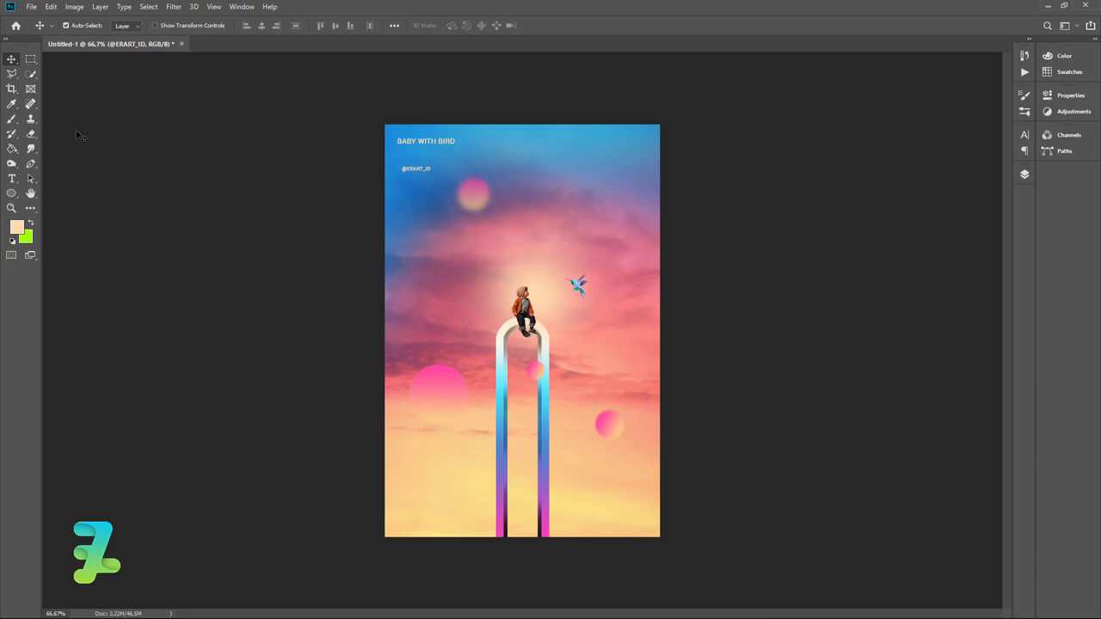
key("Up")
key("Up")
key("Up")
key("Up")
key("Up")
key("Up")
Type the number 1006 and move it into the poster's top-right corner.
left_click(11, 178)
left_click(572, 152)
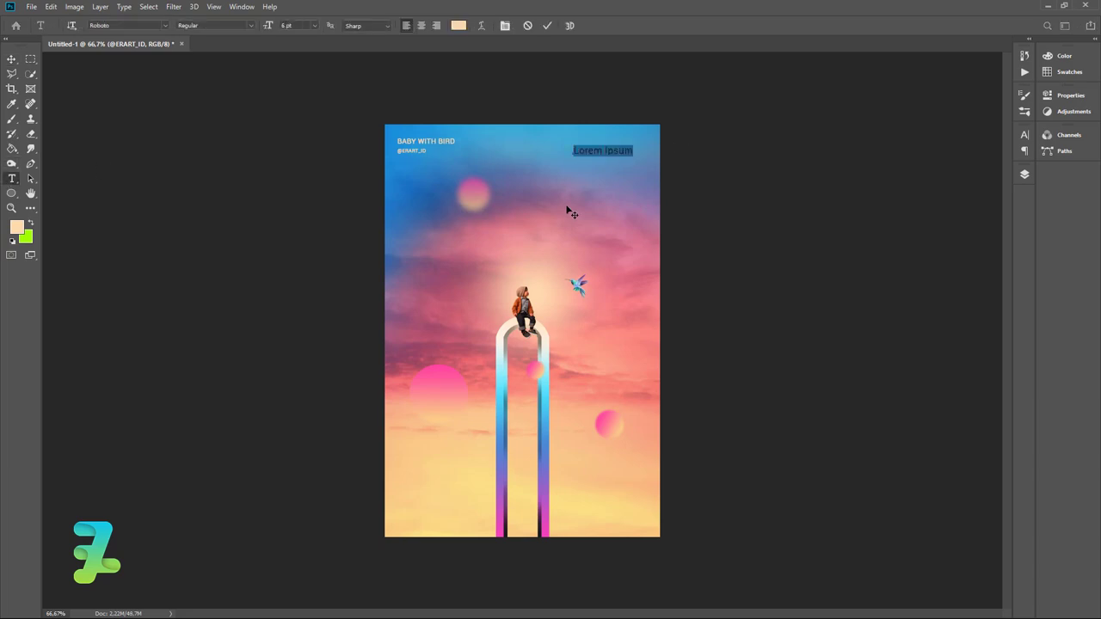
type("10")
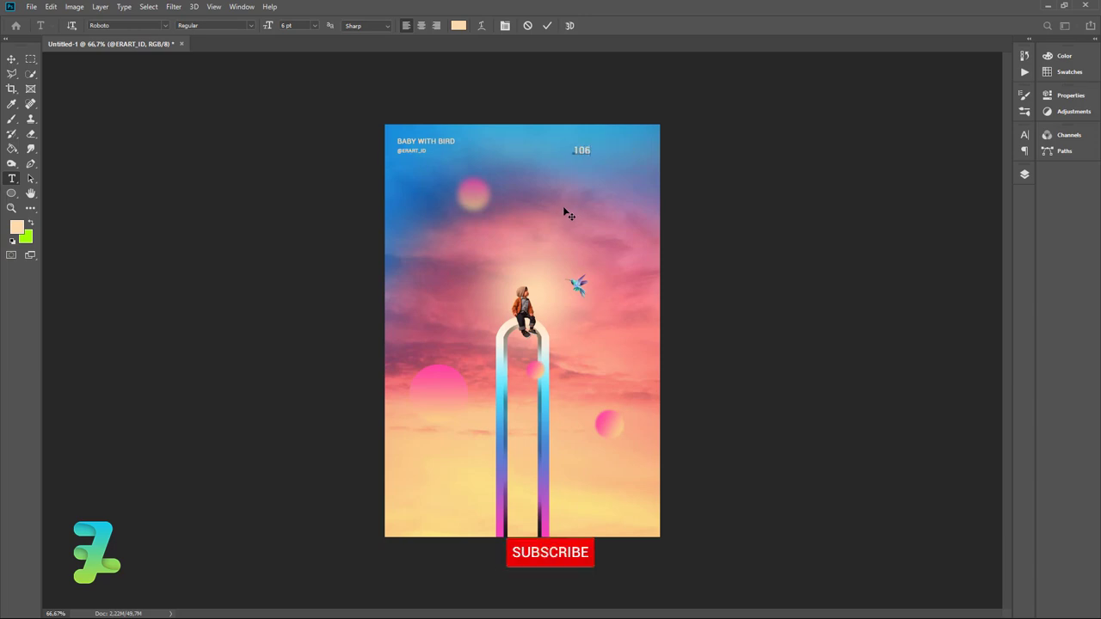
type("0")
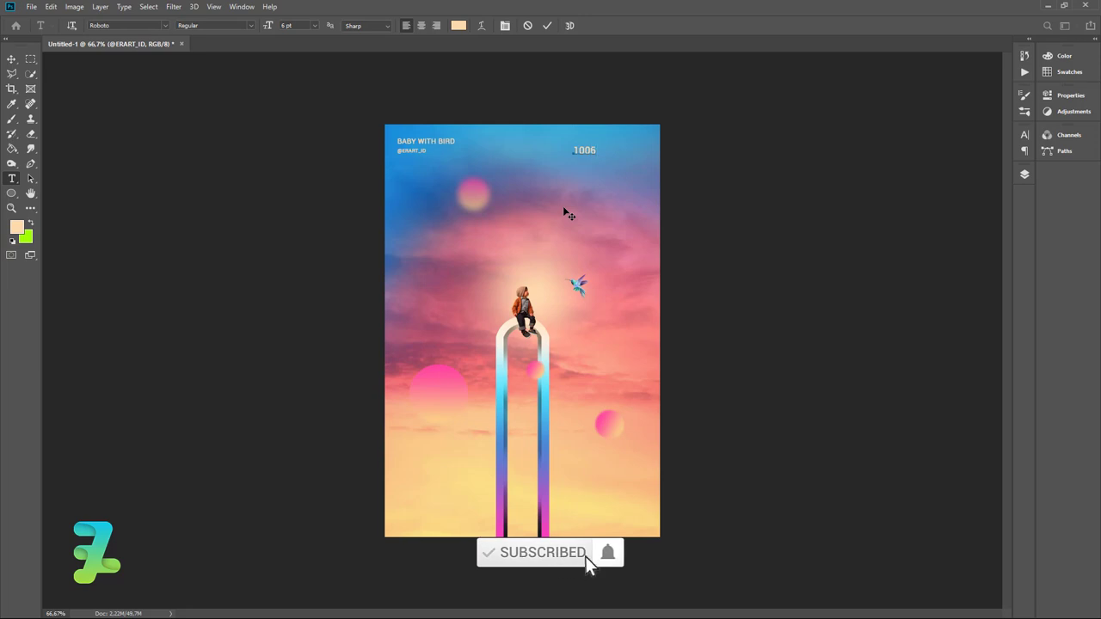
left_click(11, 59)
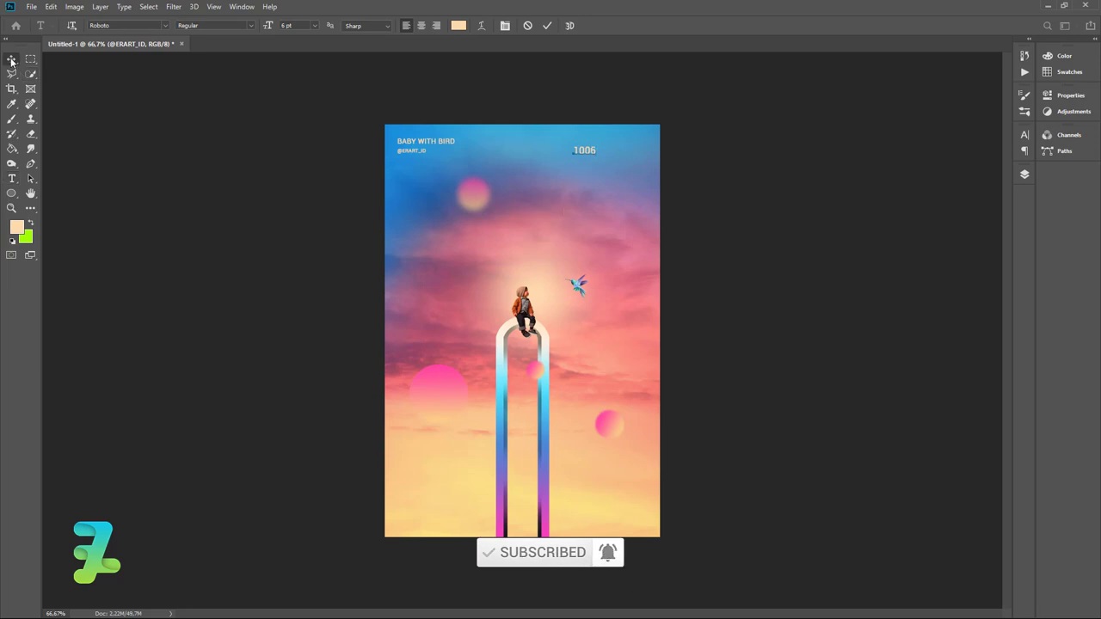
mouse_move(572, 170)
left_mouse_down()
mouse_move(626, 144)
mouse_move(648, 153)
left_mouse_up()
Enlarge 1006 to about 123% and align it near the right edge.
key("ctrl+t")
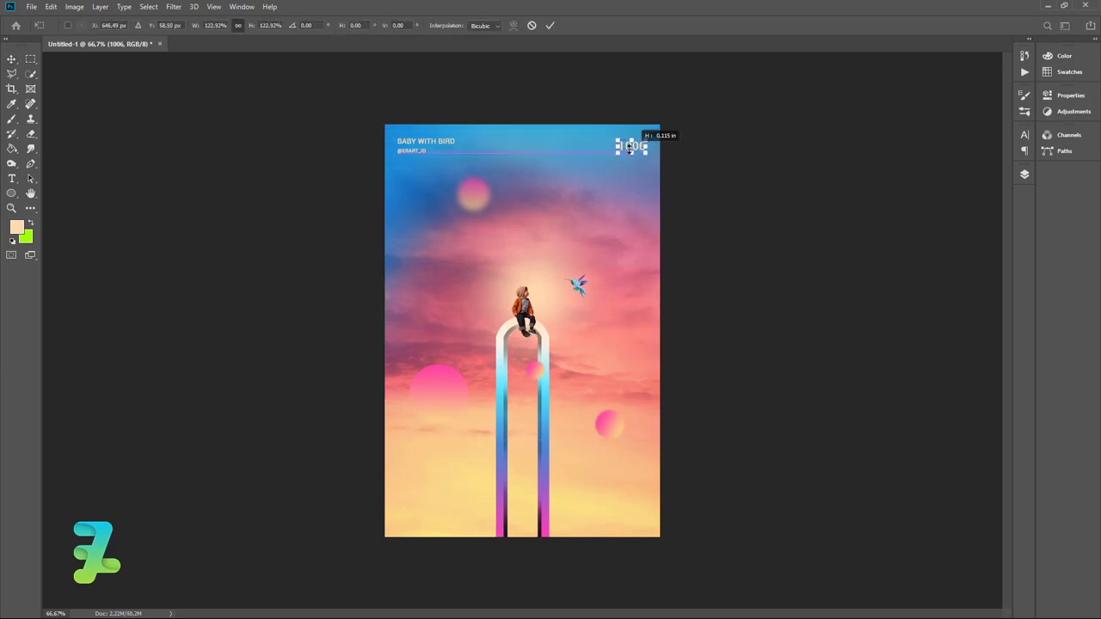
left_click(11, 58)
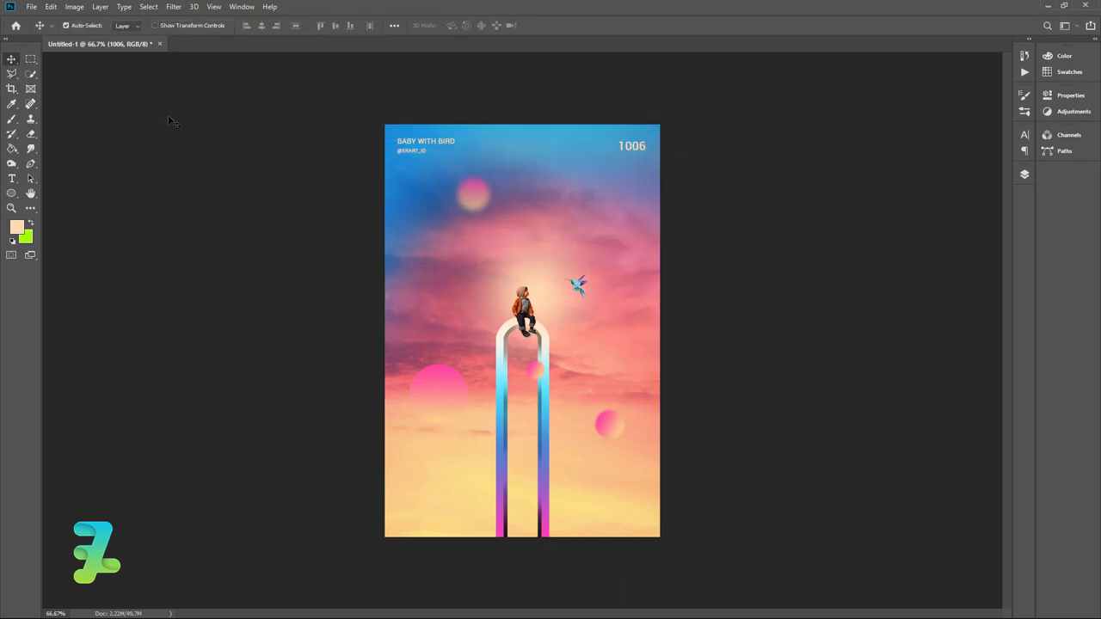
key("Left")
key("Left")
key("Up")
key("Left")
key("Left")
key("Left")
key("Down")
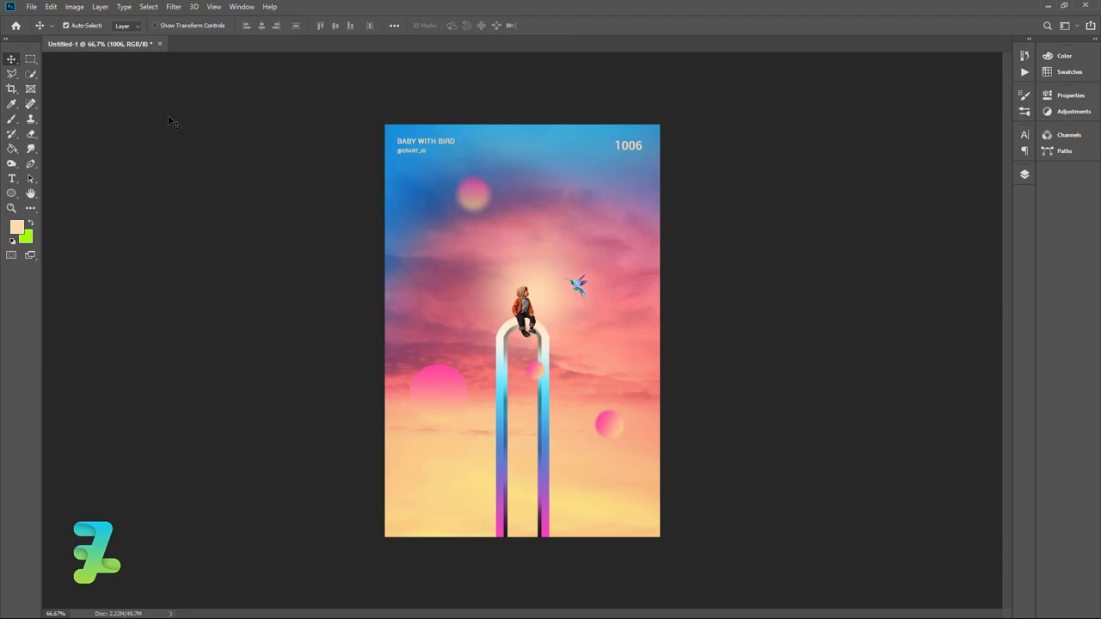